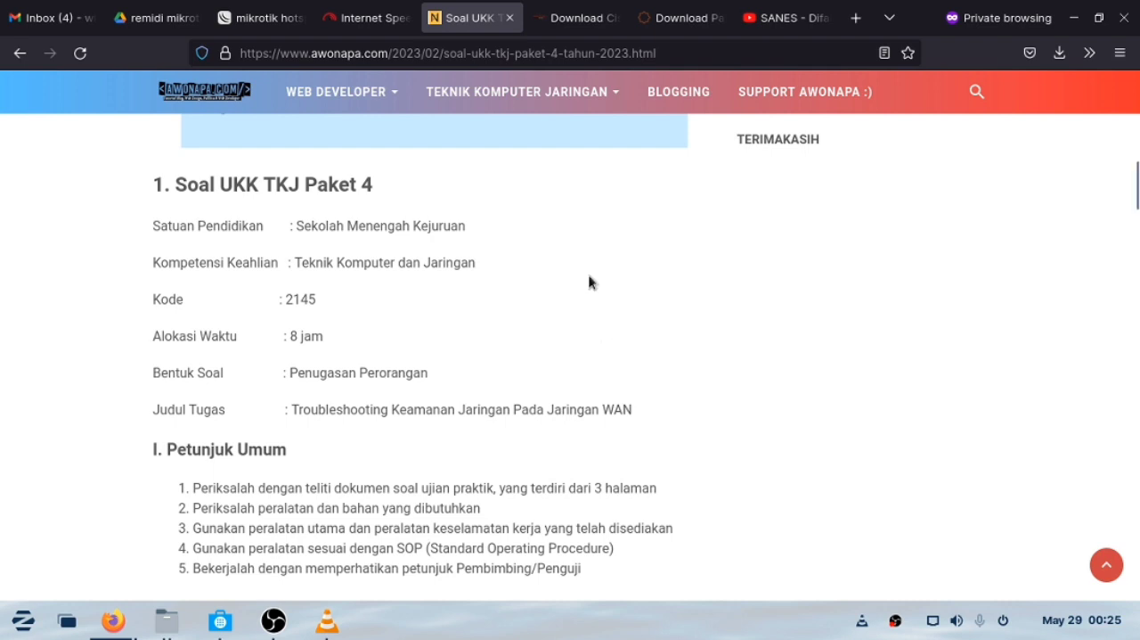
Review the UKK TKJ Paket 4 general instructions, equipment list, task scenario and Wifi router configuration requirements.
scroll(580, 302, down, 3)
scroll(579, 305, down, 2)
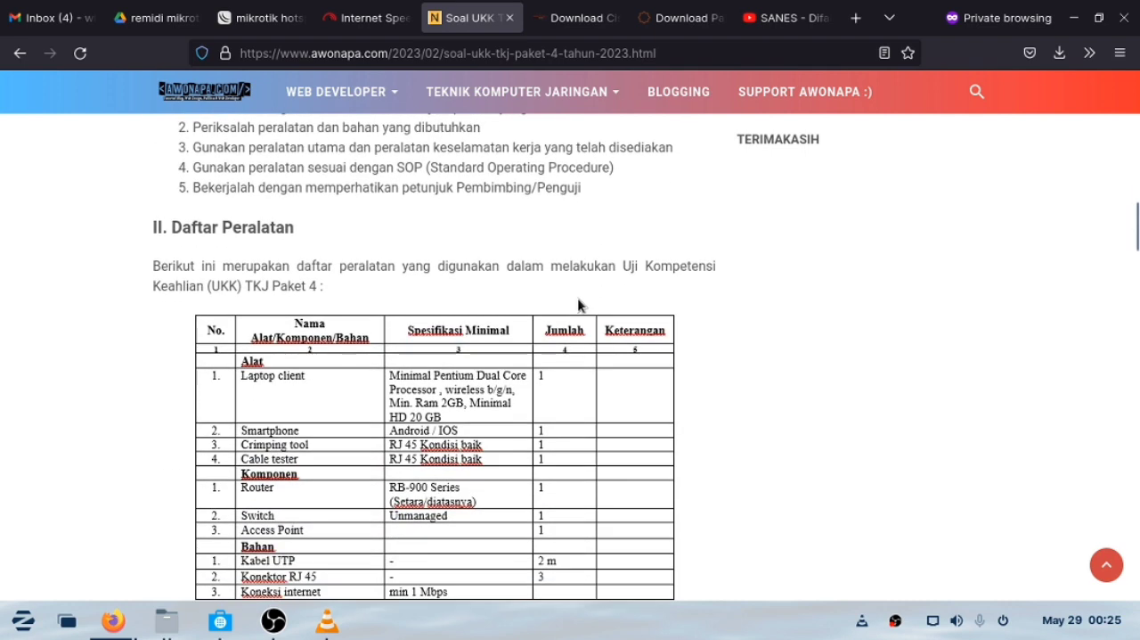
scroll(574, 319, up, 3)
drag(319, 316, 449, 303)
scroll(555, 356, down, 8)
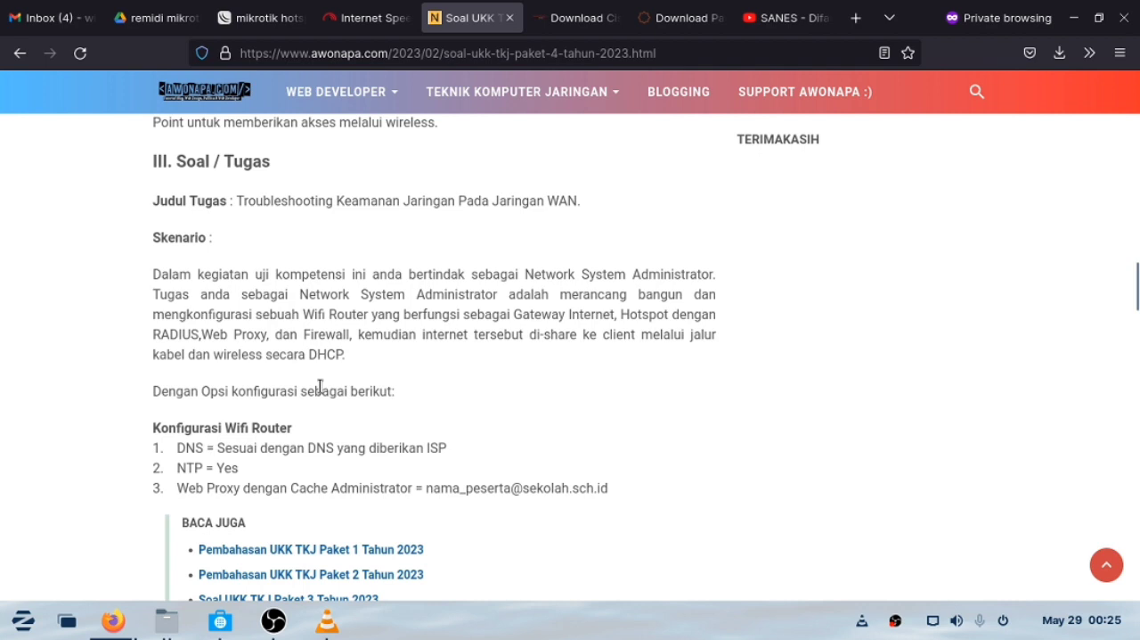
scroll(375, 380, down, 2)
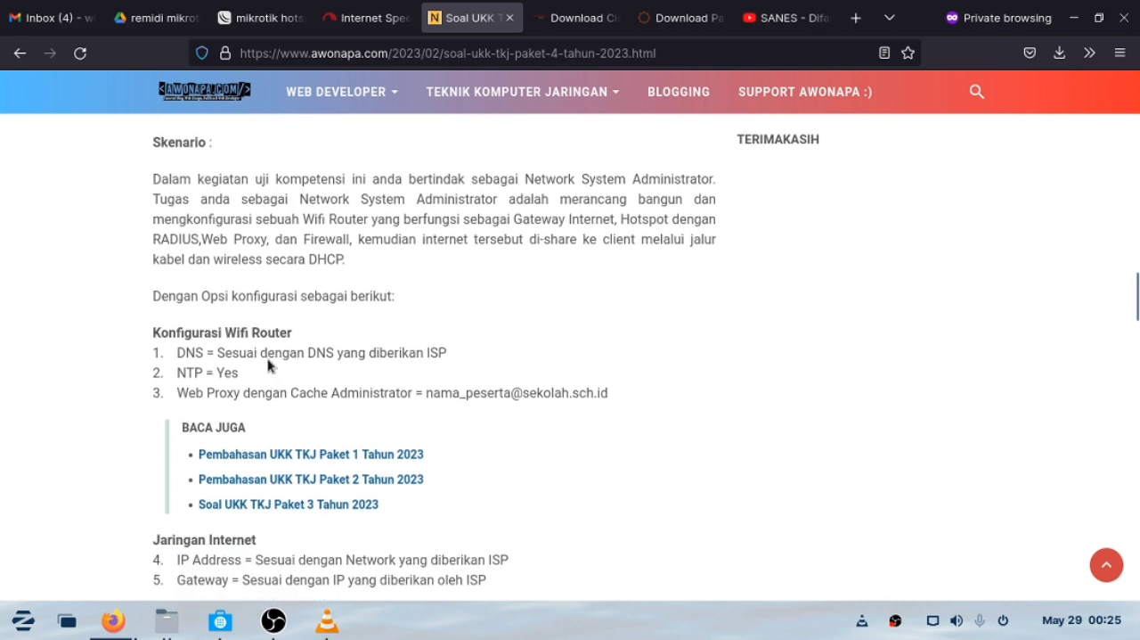
drag(178, 361, 263, 388)
scroll(205, 392, down, 4)
Read through the Jaringan Internet and Jaringan Lokal requirements, highlighting the IP, gateway and DHCP pool items.
drag(173, 369, 344, 392)
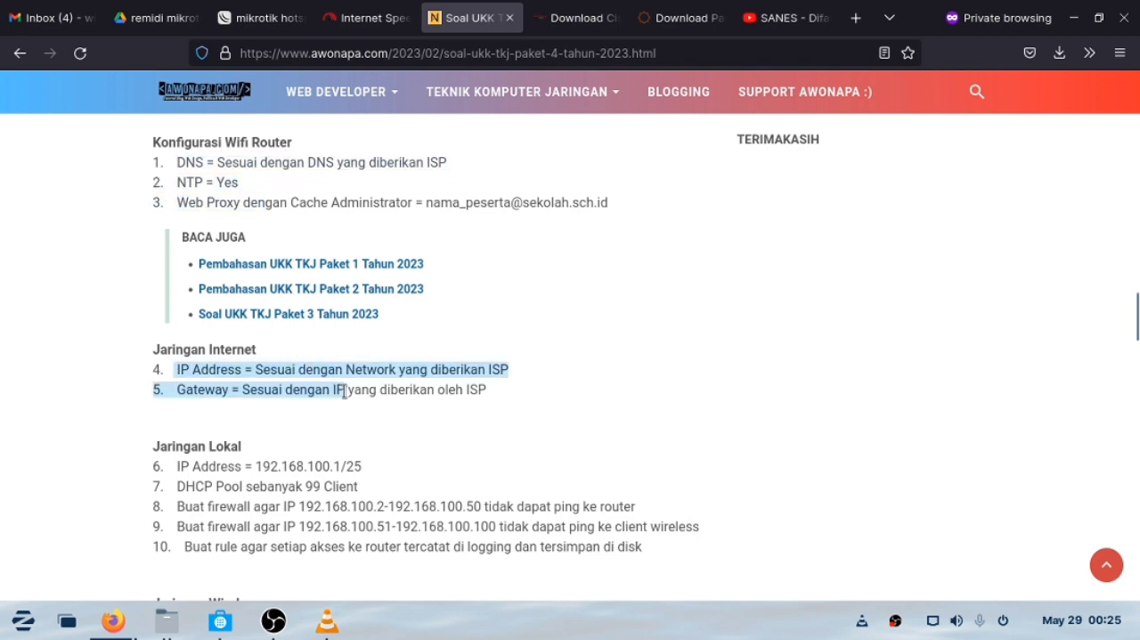
click(194, 386)
drag(175, 372, 336, 451)
scroll(178, 391, down, 2)
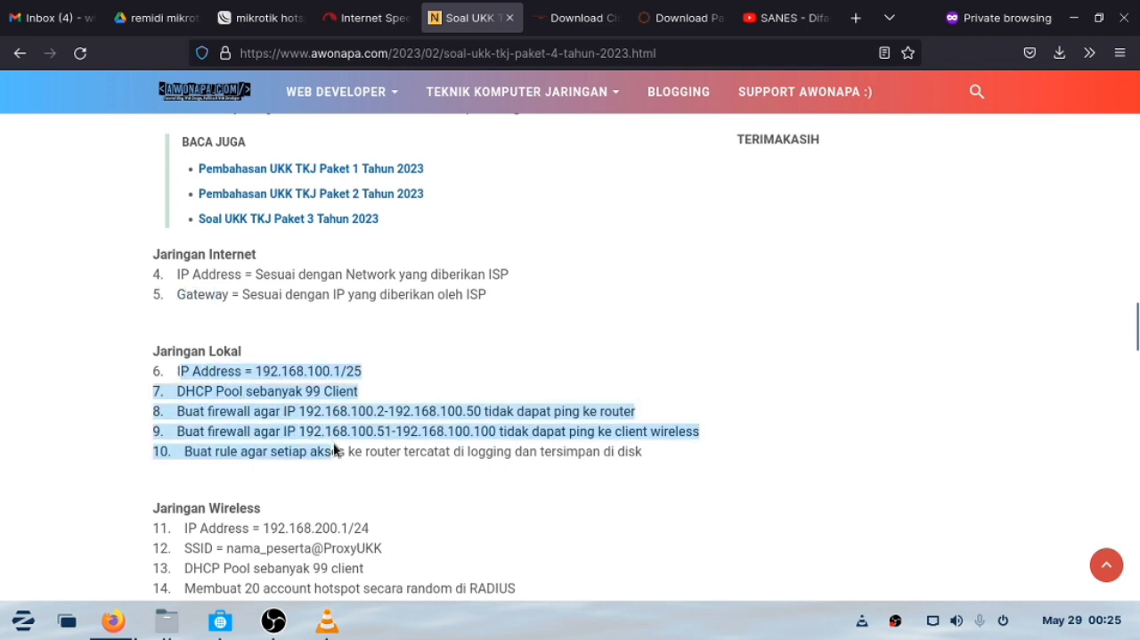
click(223, 385)
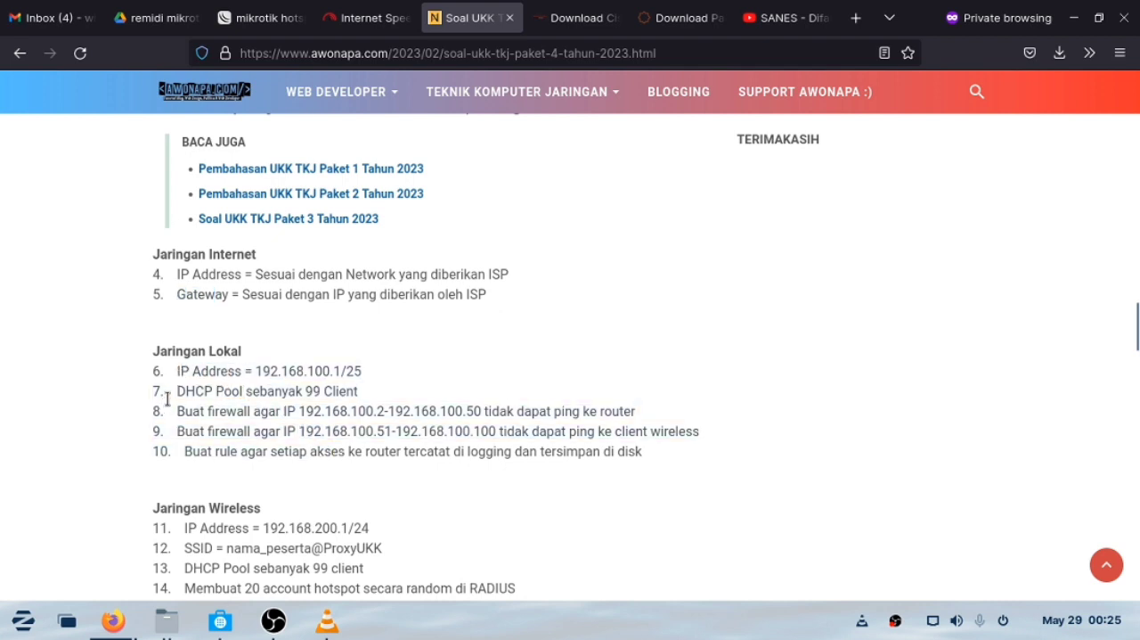
drag(166, 399, 274, 401)
Examine the Jaringan Wireless requirements and the firewall rules for blocking sites and files, highlighting both sections.
scroll(274, 410, down, 2)
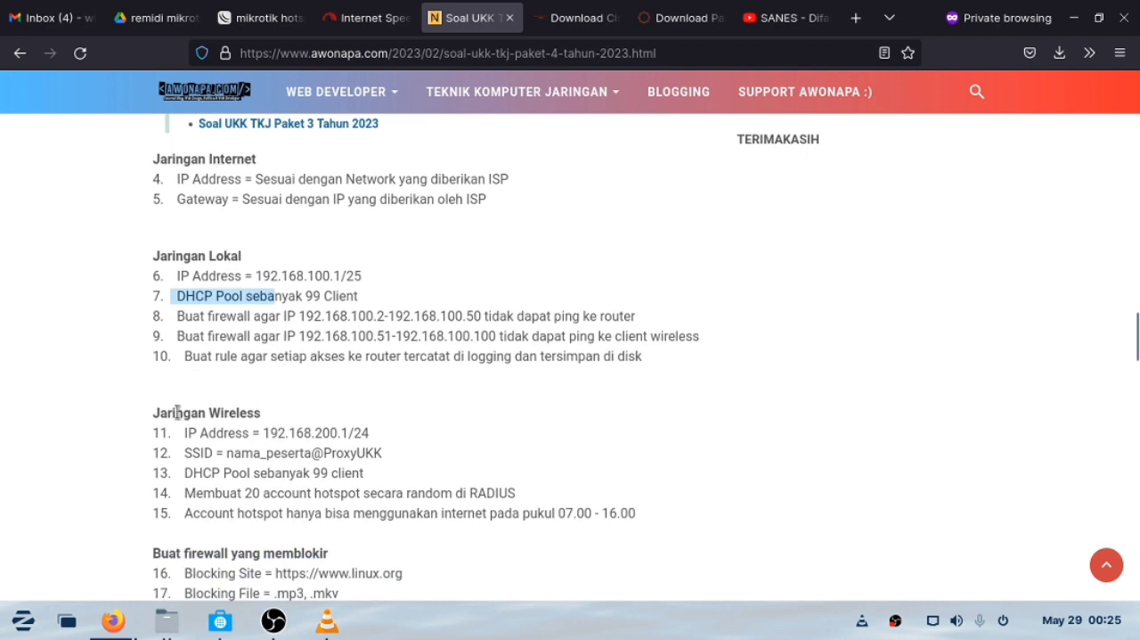
scroll(195, 421, down, 2)
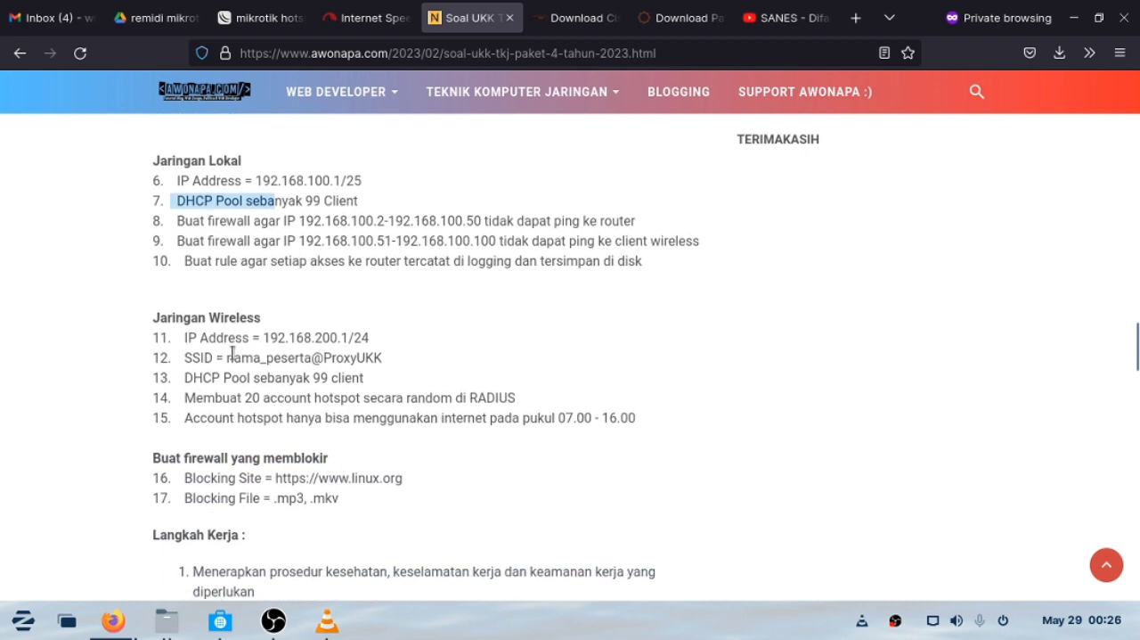
drag(649, 421, 161, 301)
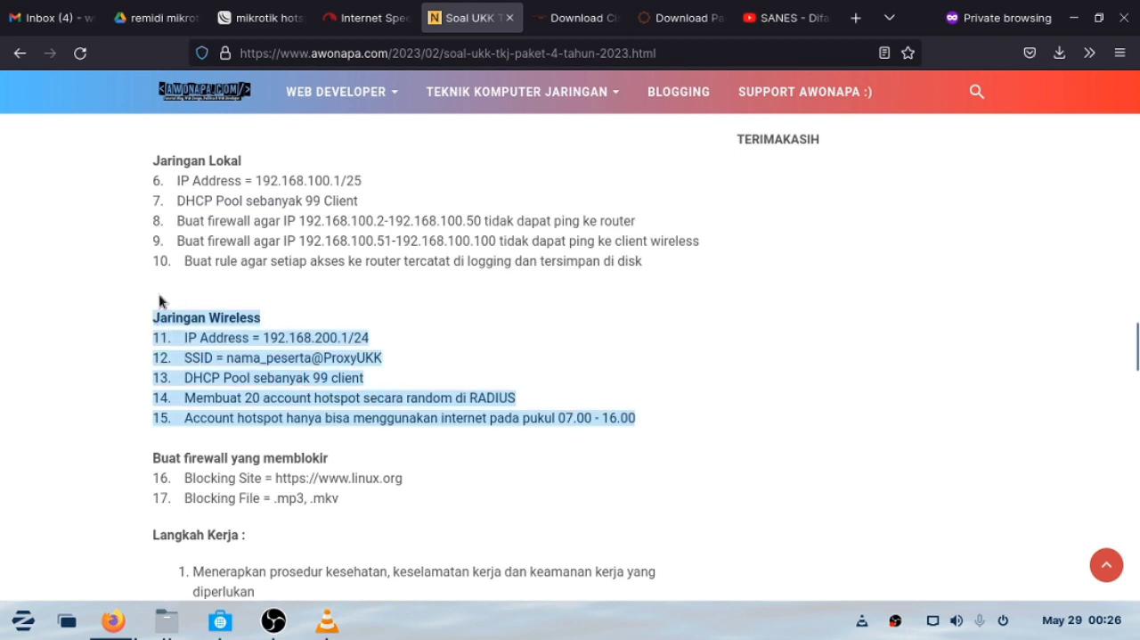
click(298, 354)
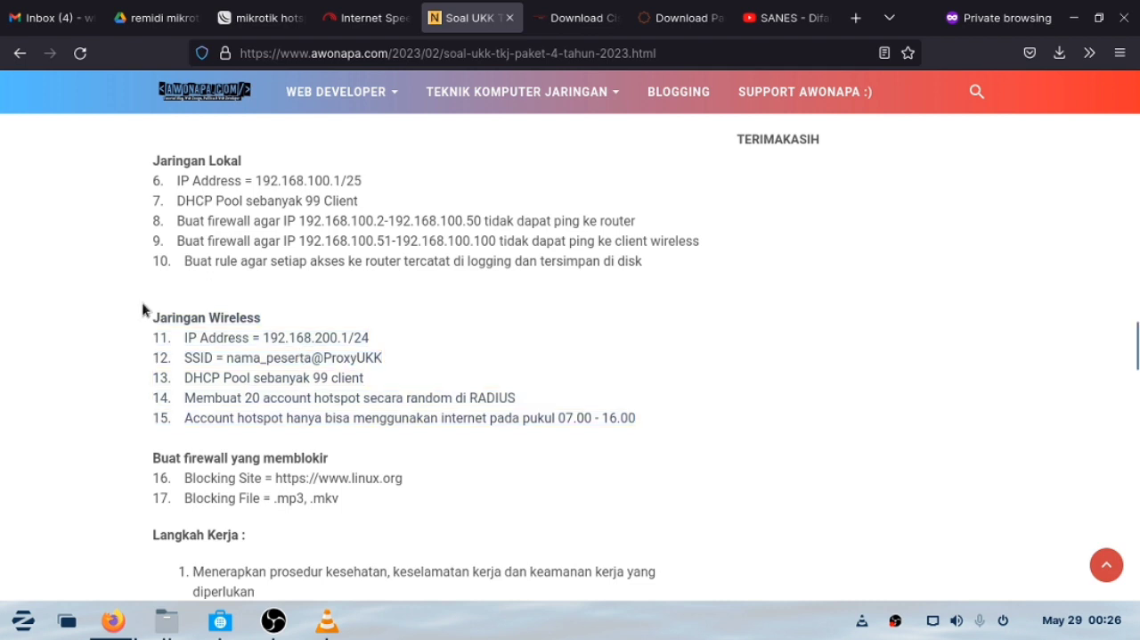
drag(154, 313, 633, 433)
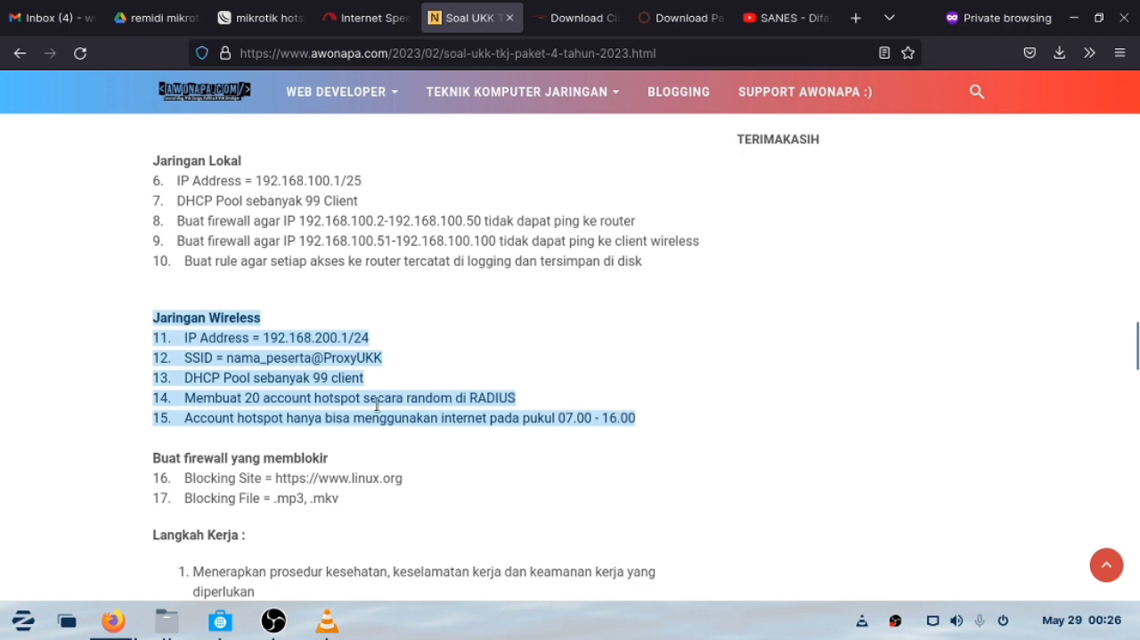
scroll(513, 392, down, 2)
drag(348, 402, 170, 363)
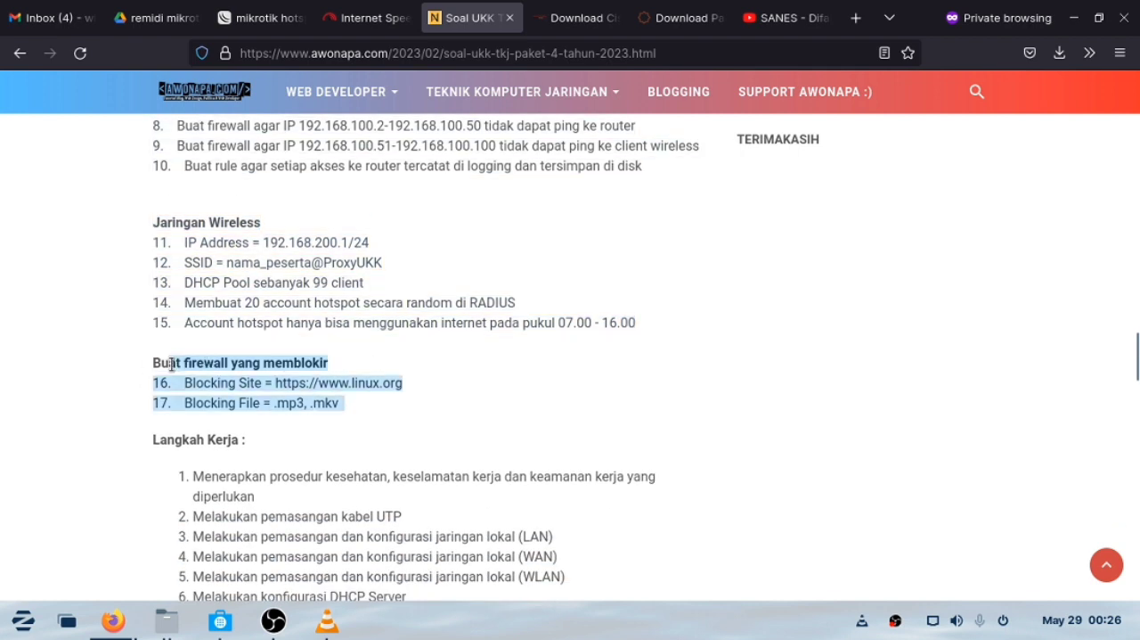
scroll(223, 372, down, 4)
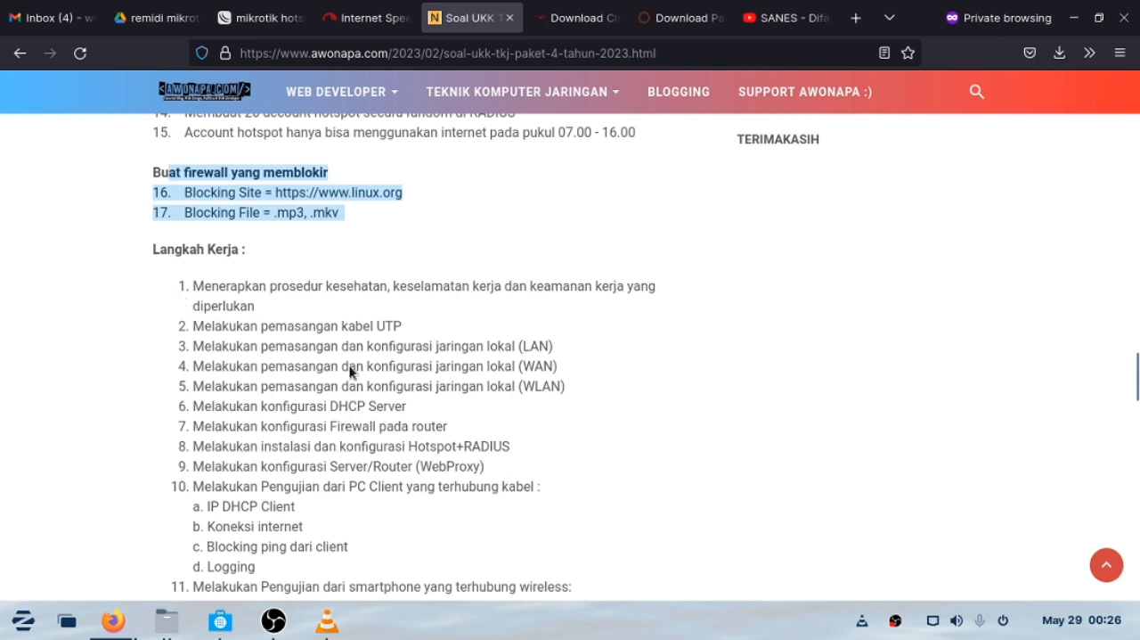
Read the Langkah Kerja work steps, the network topology drawing and the exam question download section.
drag(212, 286, 347, 326)
scroll(347, 329, down, 2)
click(347, 330)
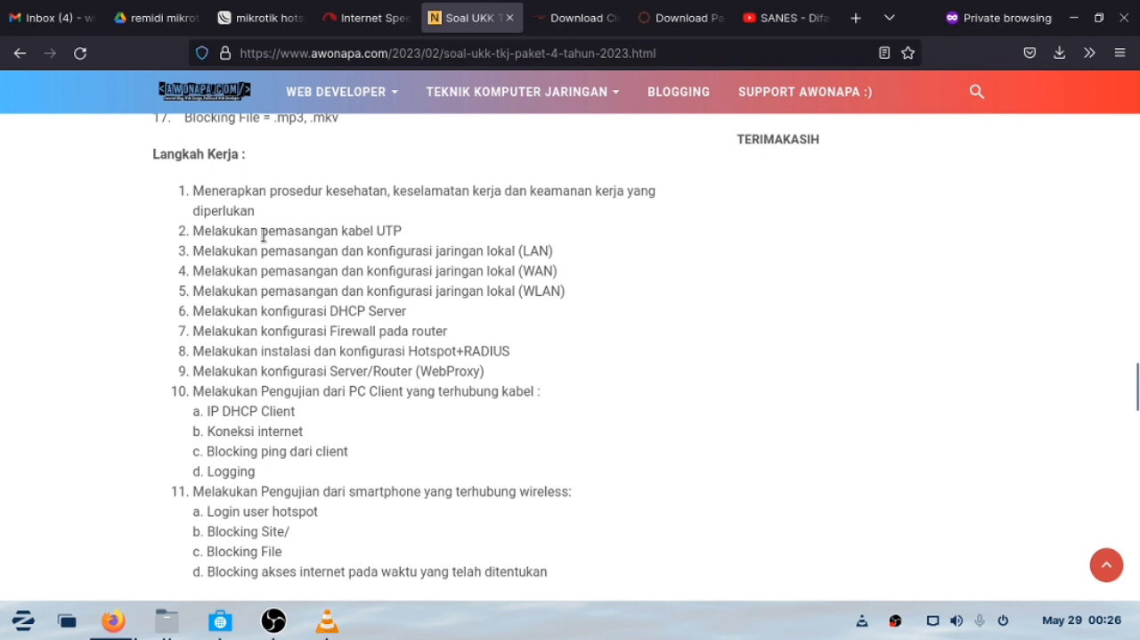
drag(266, 234, 427, 240)
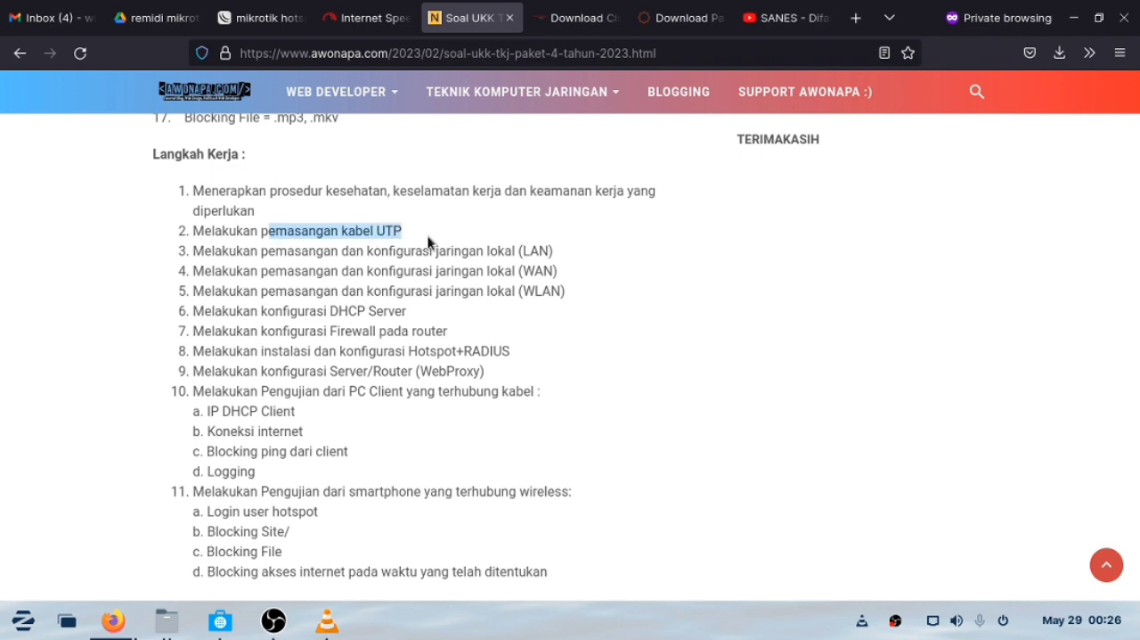
scroll(422, 263, down, 5)
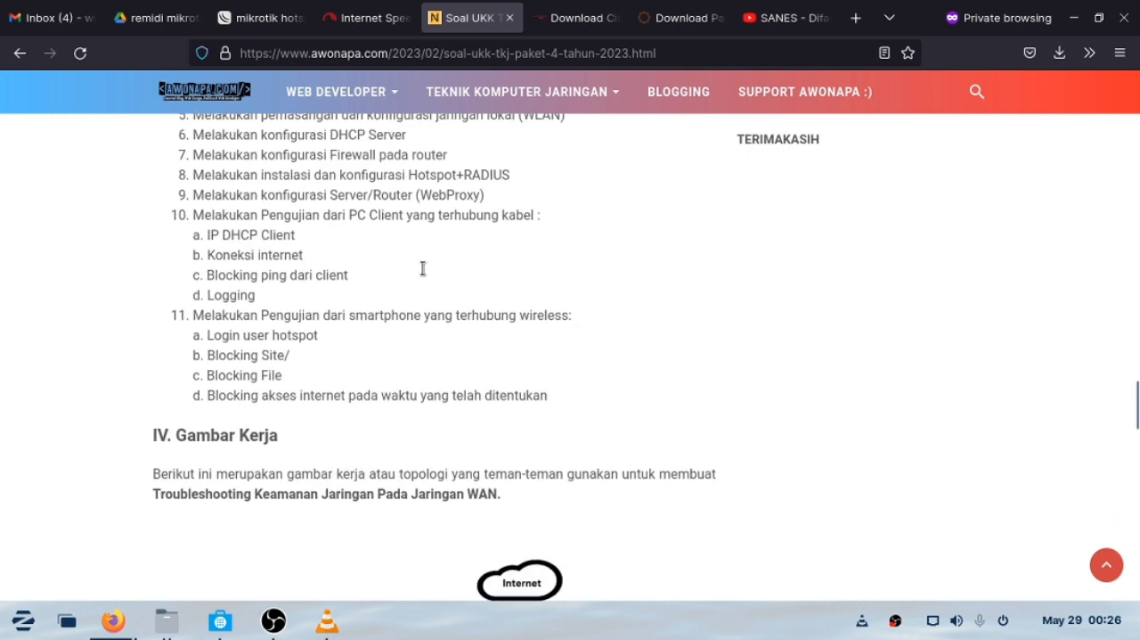
scroll(412, 271, down, 1)
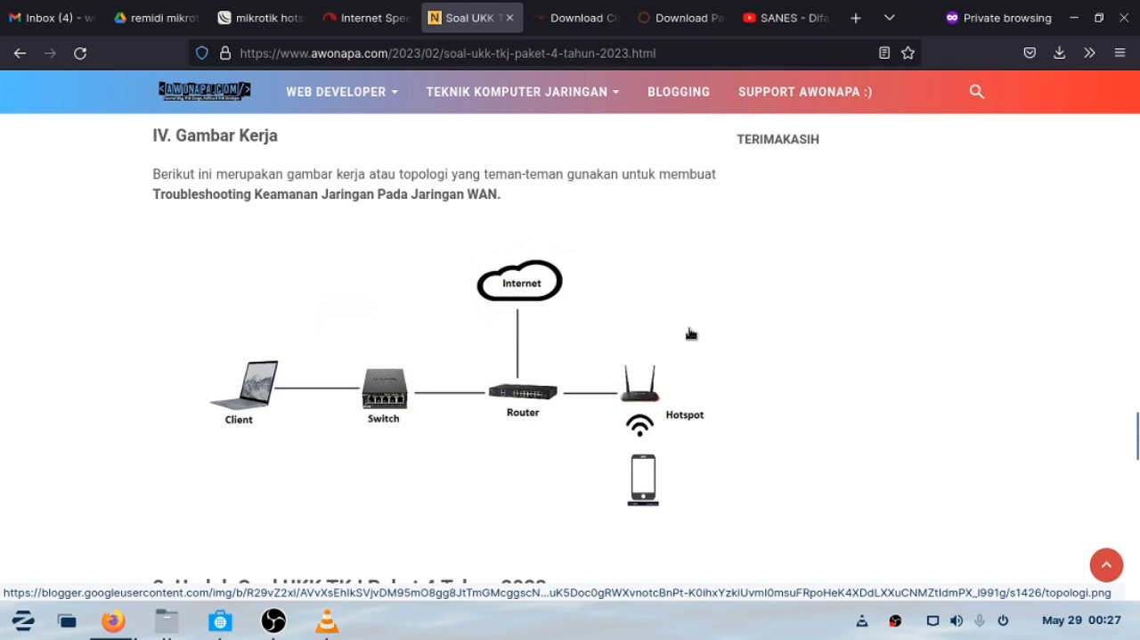
scroll(577, 375, down, 4)
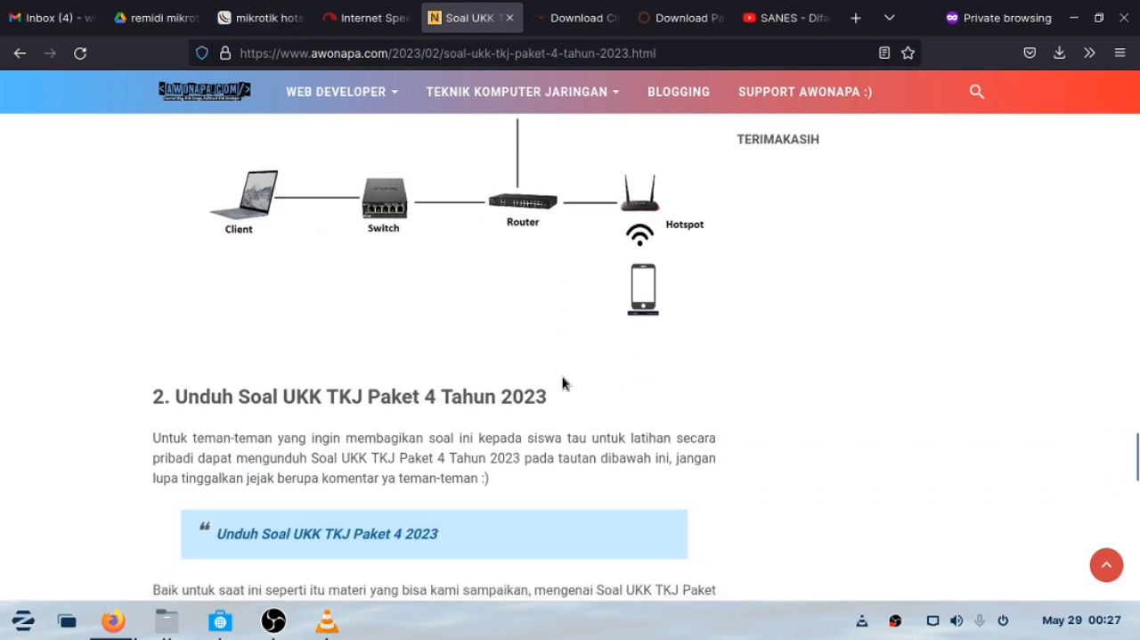
scroll(565, 382, down, 2)
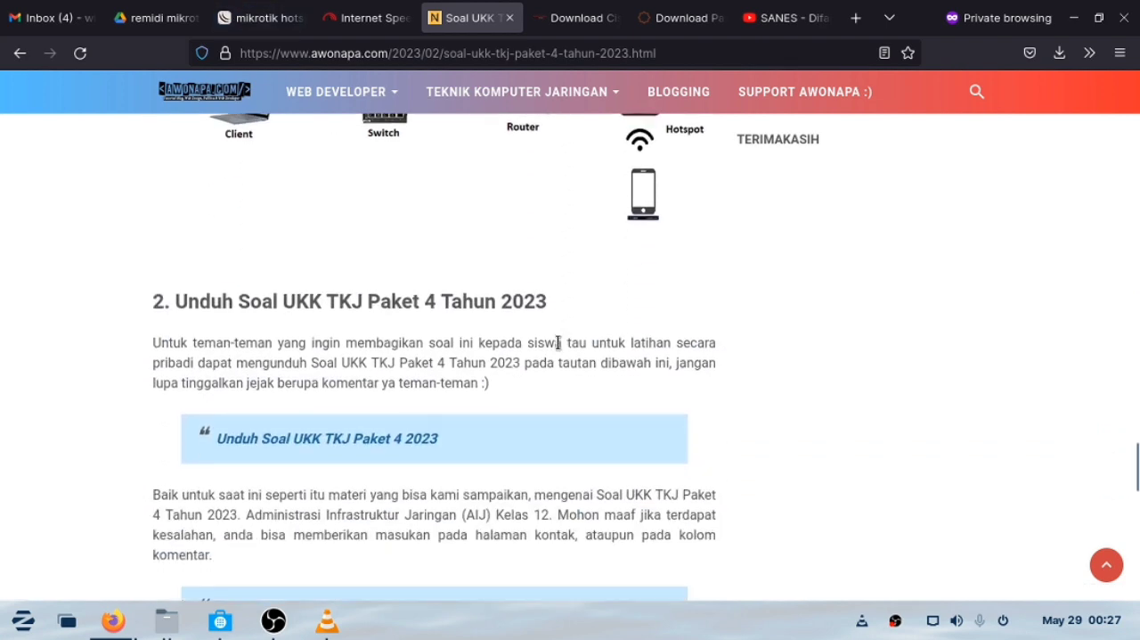
click(305, 53)
click(31, 329)
Search the web for "mikoritk 6.49 .iso" in a new tab.
mouse_move(332, 622)
key(ctrl+t)
text(mikoritk)
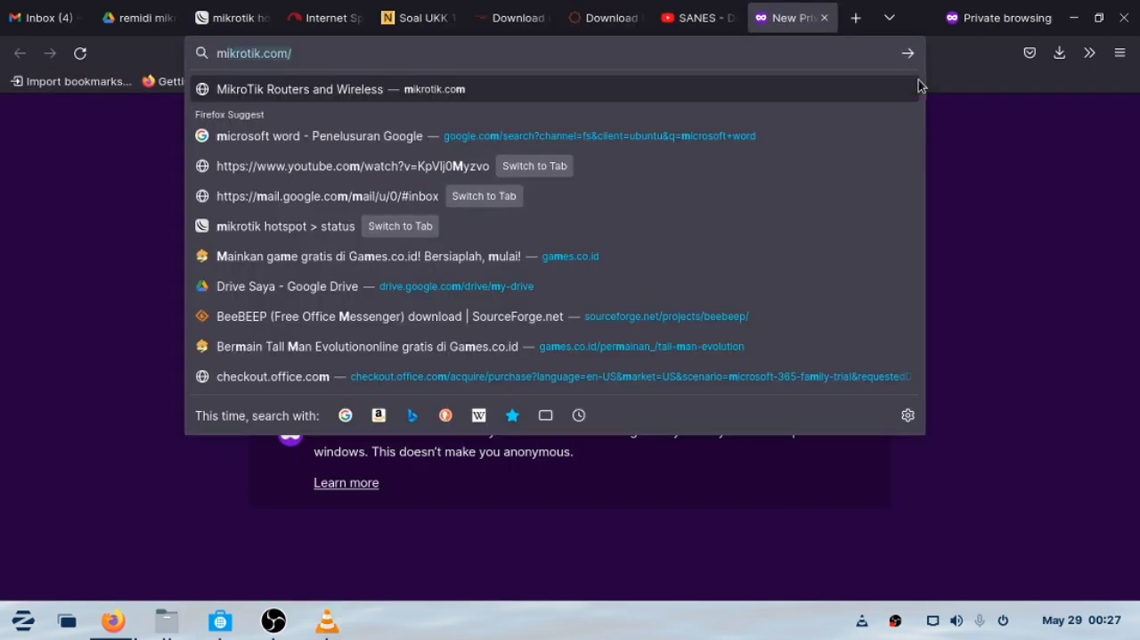
text( 6.49 .)
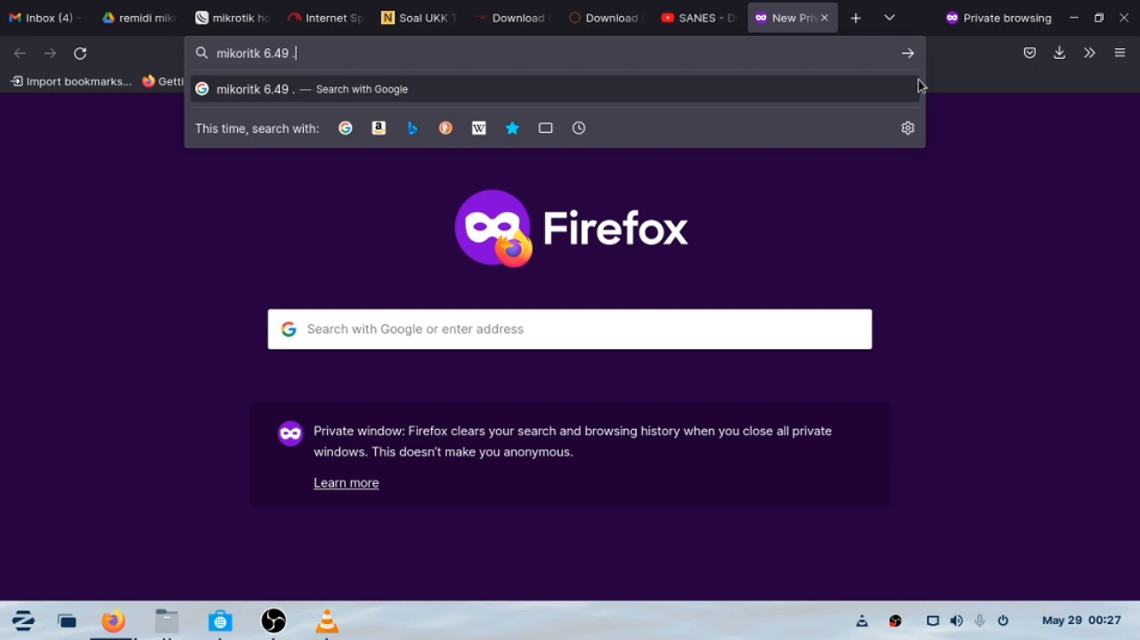
text(iso)
key(Return)
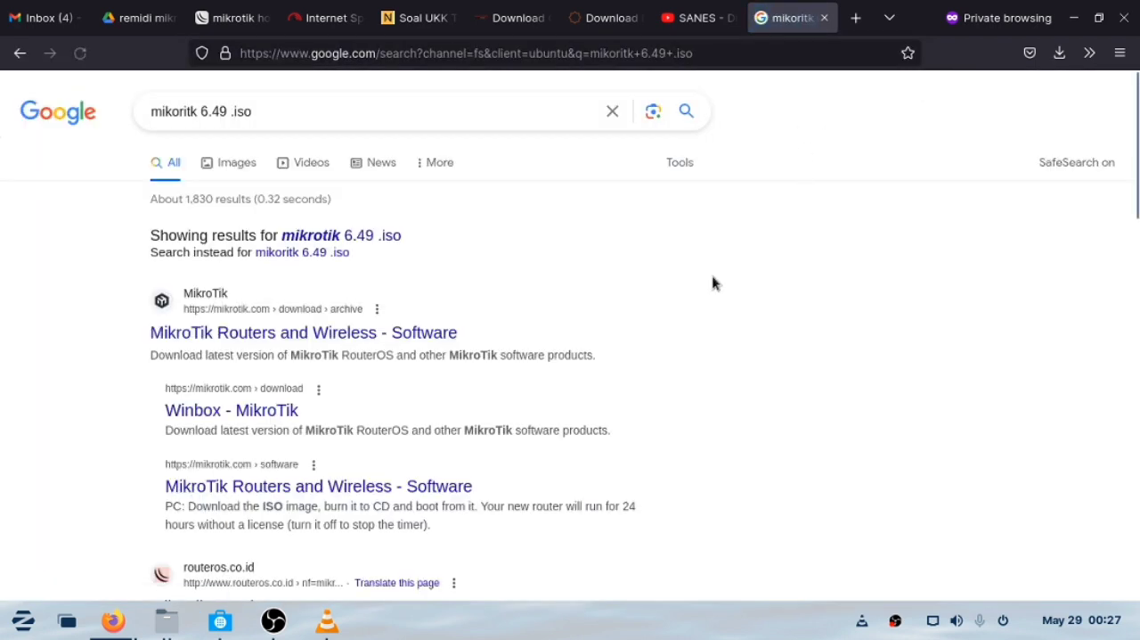
Open MikroTik's software download archive and highlight mikrotik-6.49.8.iso under Release 6.49.8.
click(401, 342)
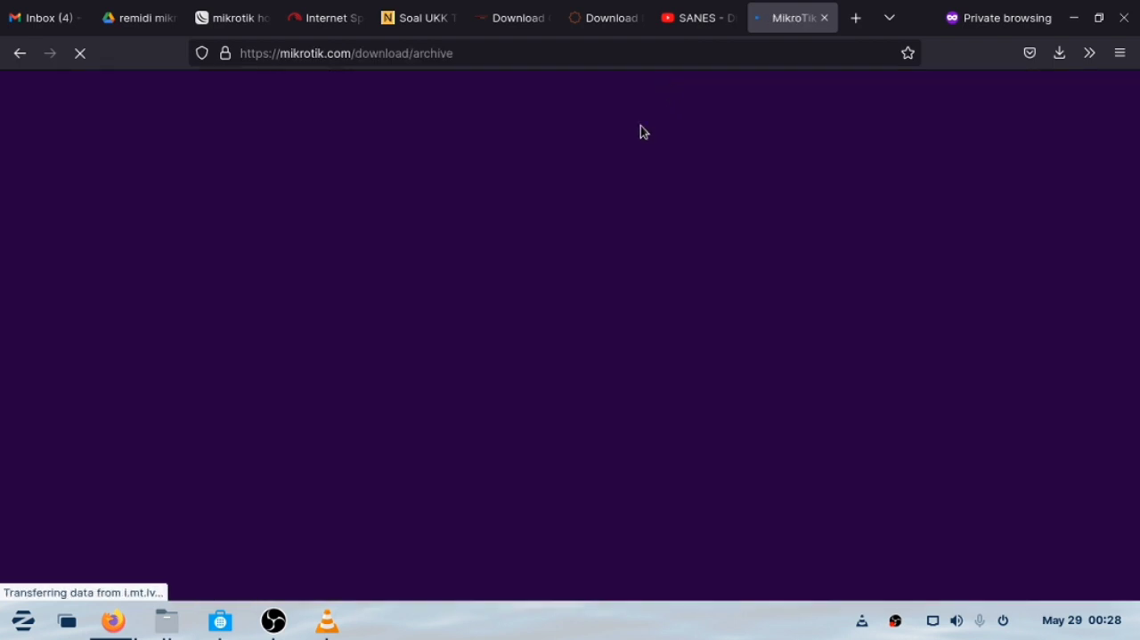
scroll(499, 392, down, 3)
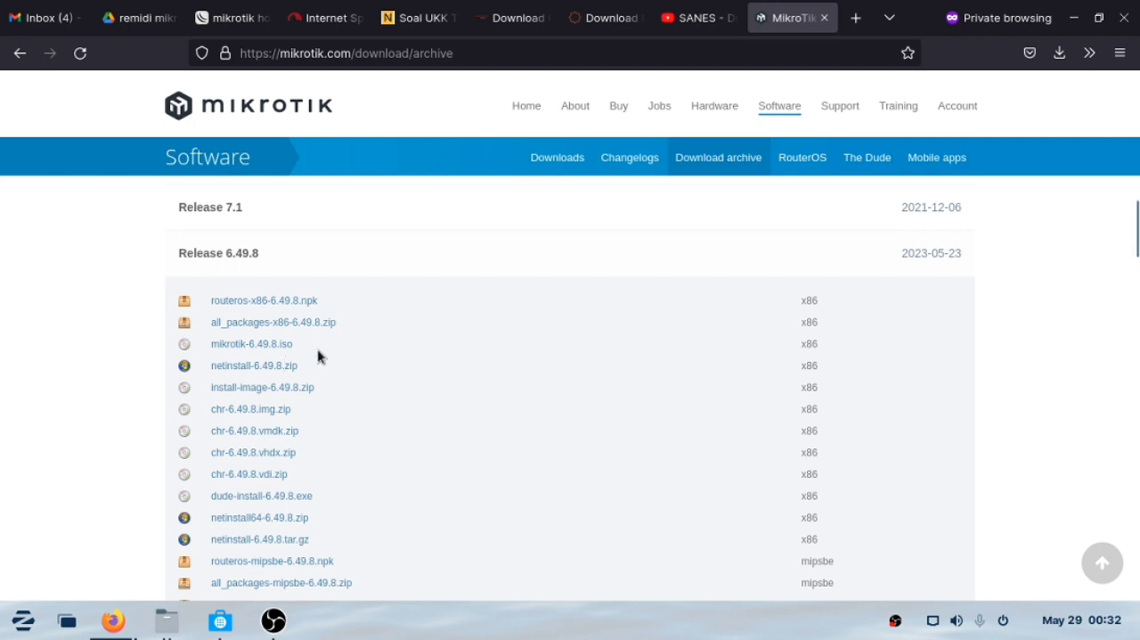
drag(318, 355, 210, 349)
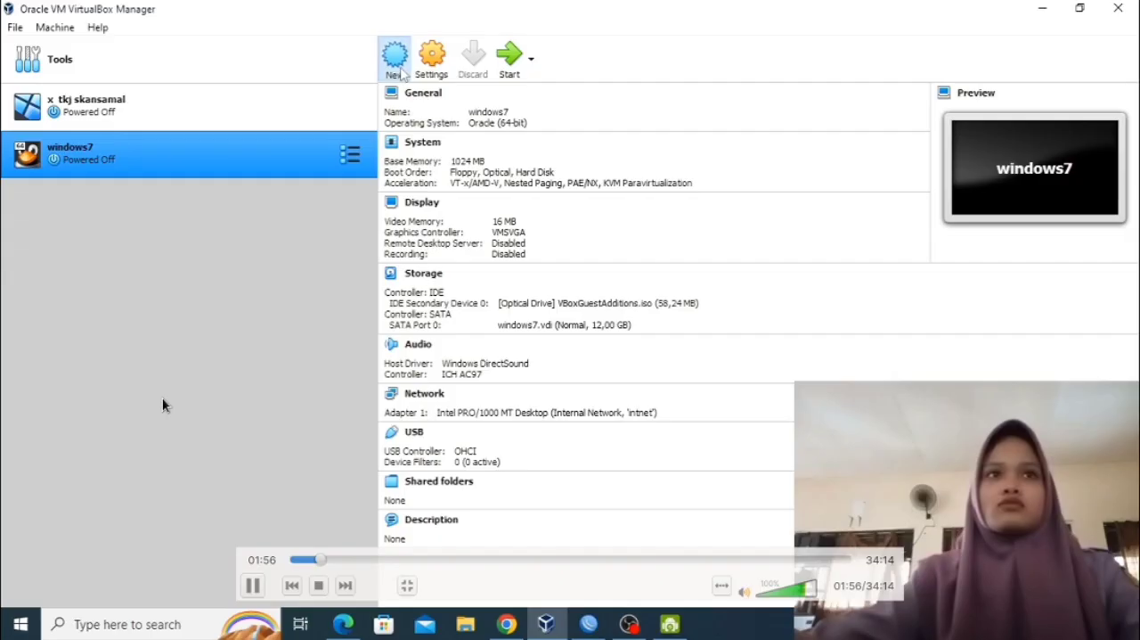
In VirtualBox, start a new virtual machine named with the student's first name, using type Linux and version Other Linux (32-bit).
key(ctrl+n)
text(adinda)
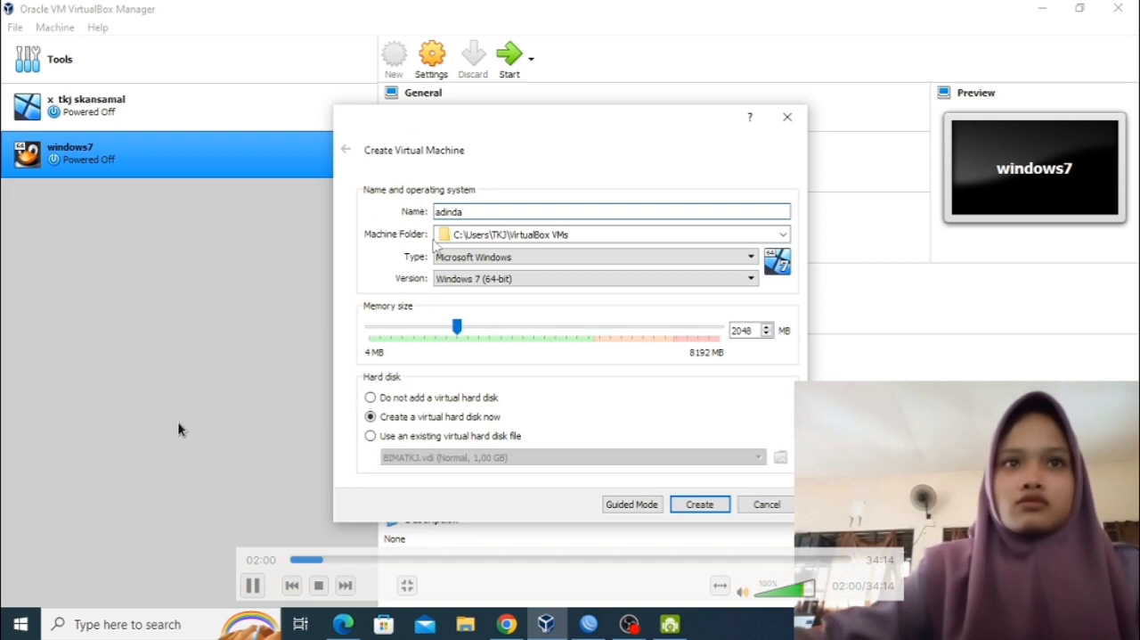
click(499, 257)
click(501, 282)
click(496, 279)
scroll(491, 355, down, 4)
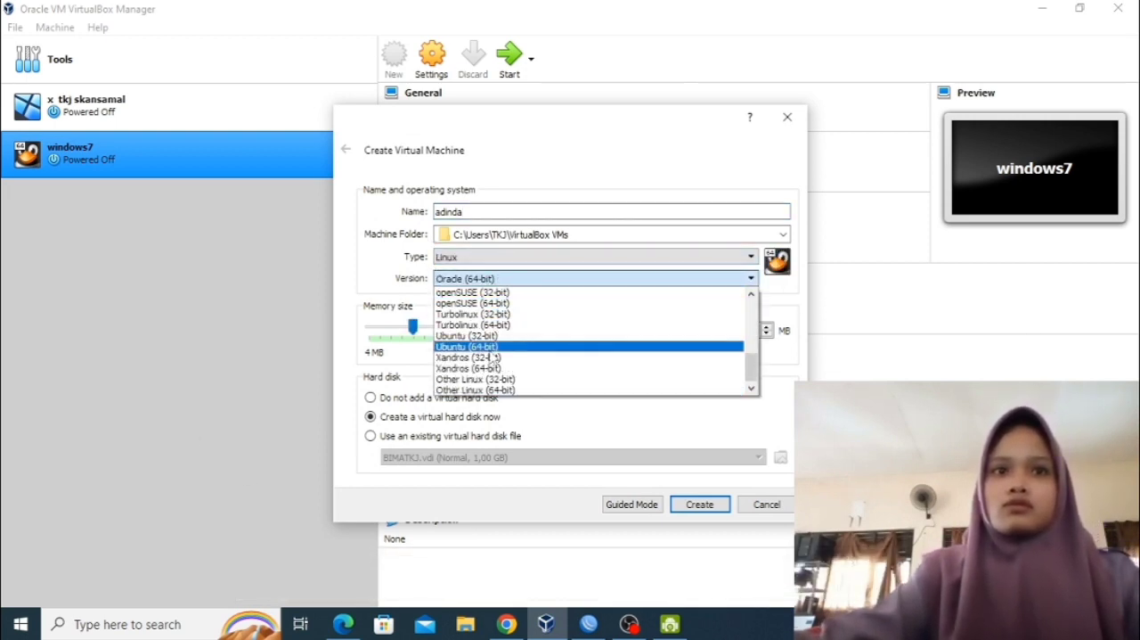
click(475, 379)
Set the virtual machine's memory size to 1000 MB and continue to creating its virtual hard disk.
drag(757, 330, 731, 332)
text(100)
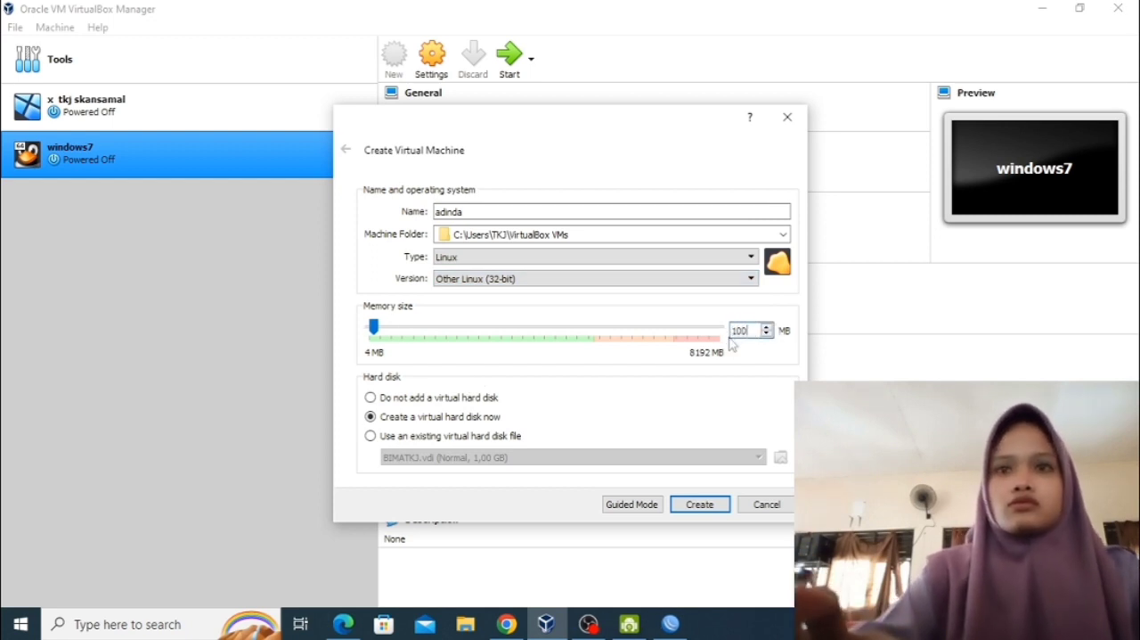
text(0)
click(683, 515)
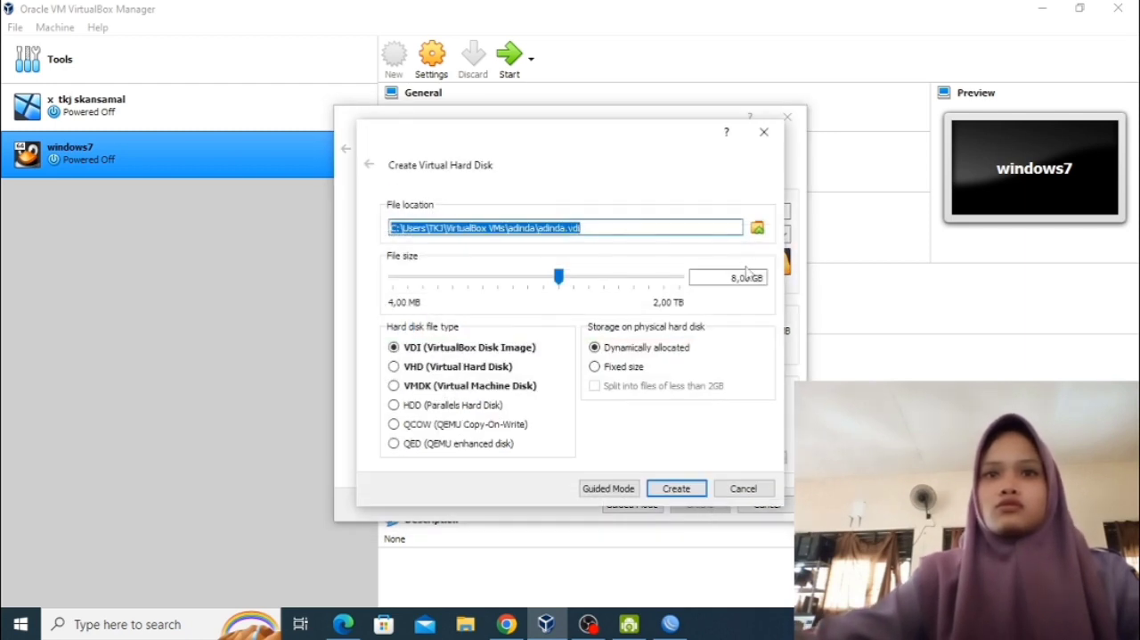
Set the virtual hard disk size to 1.00 GB and create the disk.
click(736, 278)
key(BackSpace)
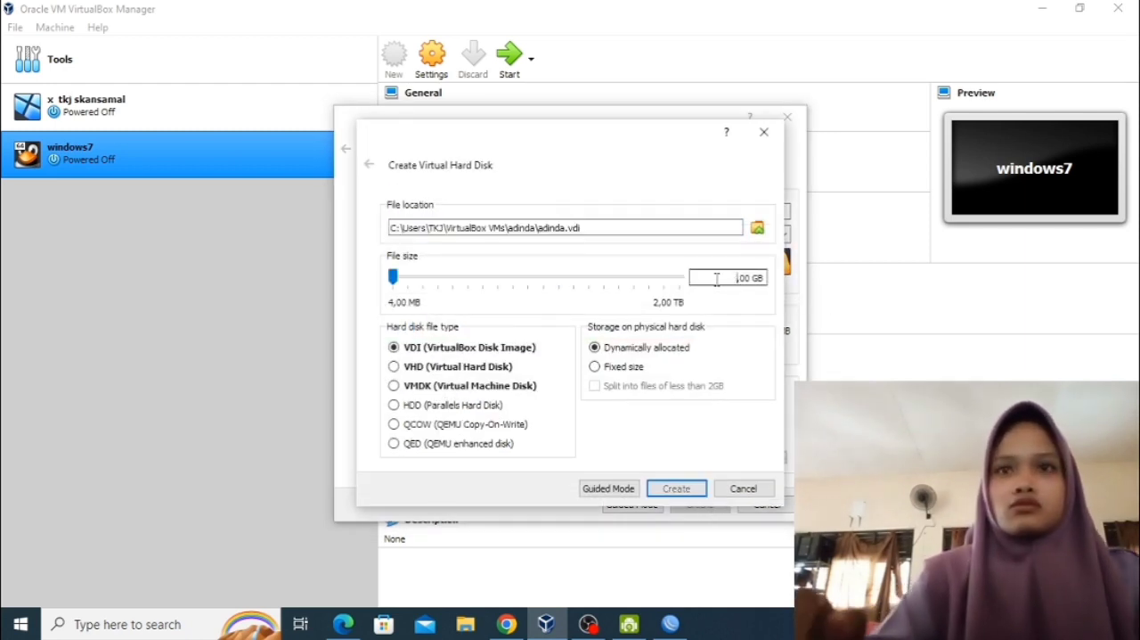
text(1)
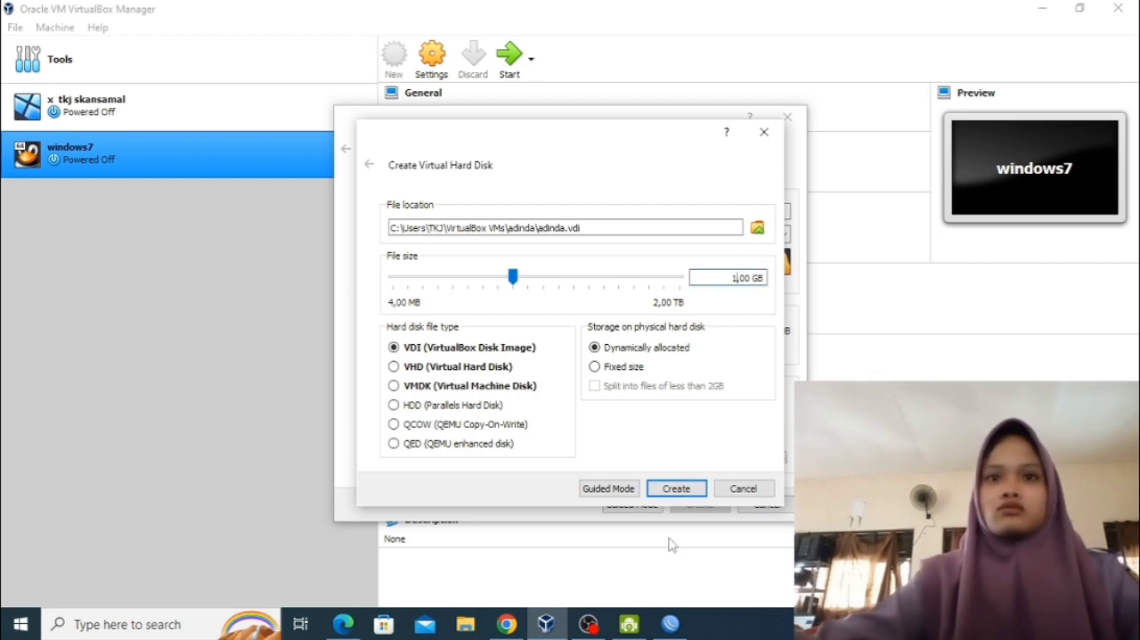
click(676, 488)
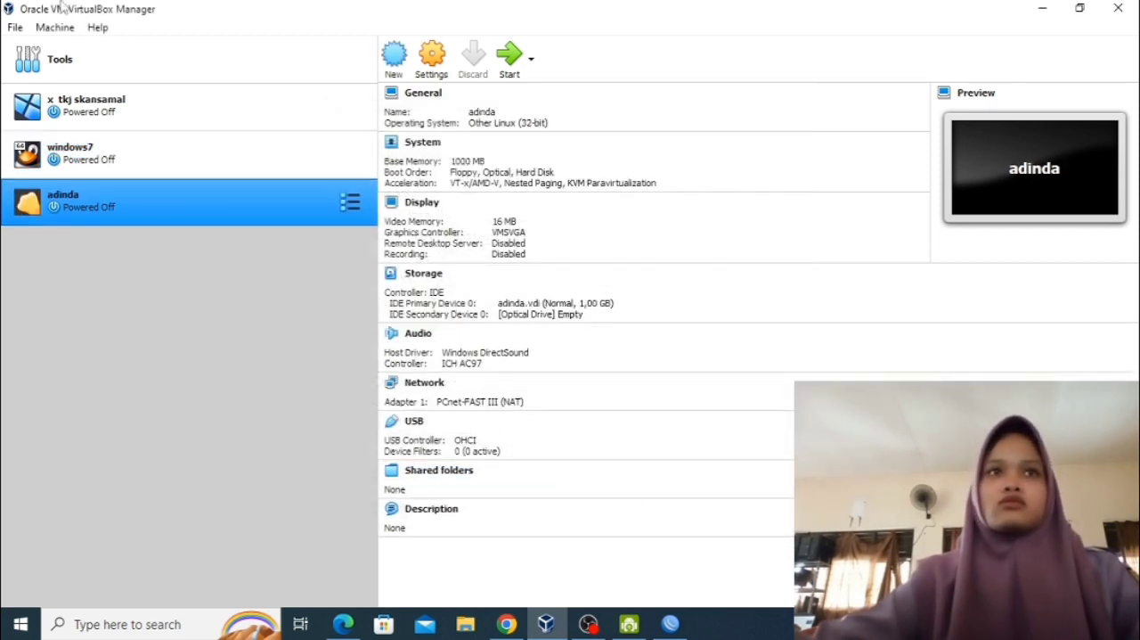
In the new virtual machine's network settings, enable Adapter 2 and attach it to Internal Network.
click(432, 55)
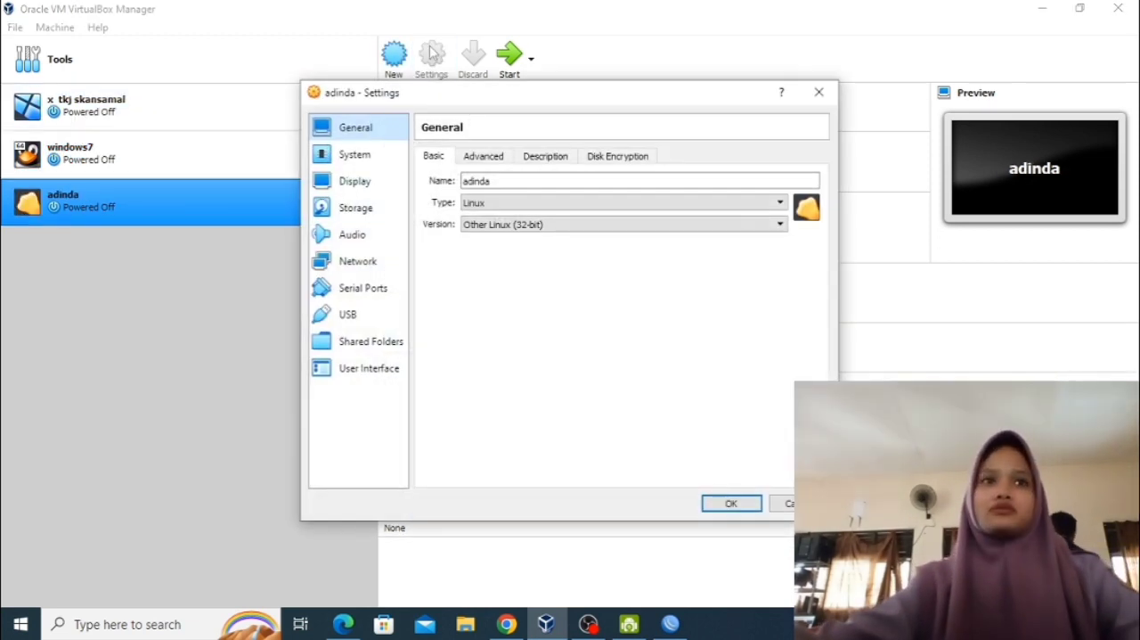
click(371, 262)
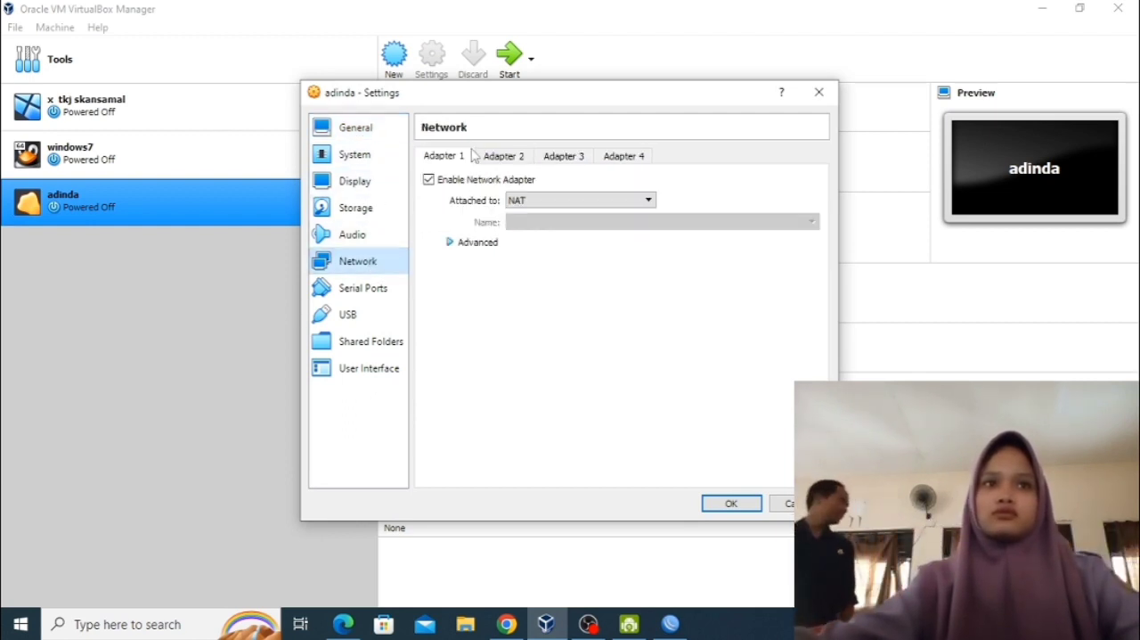
click(503, 156)
click(508, 180)
click(526, 201)
click(542, 235)
Enable Adapter 4 attached to Host-only Adapter, expand its advanced options, and save the virtual machine's settings.
click(624, 156)
click(428, 180)
click(540, 203)
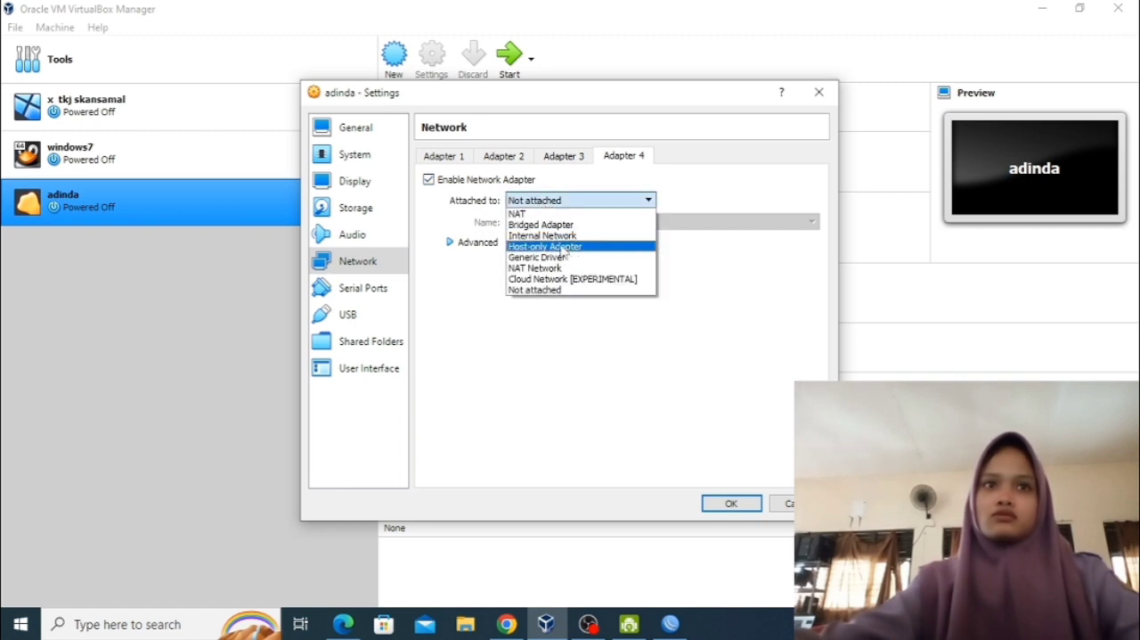
click(535, 246)
click(494, 242)
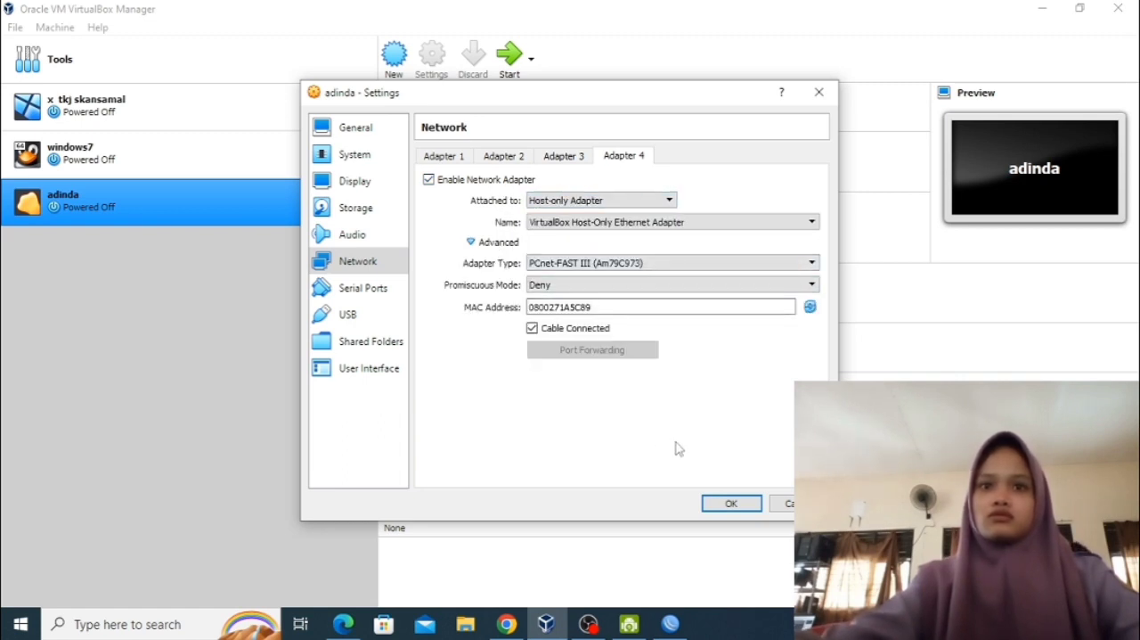
click(737, 503)
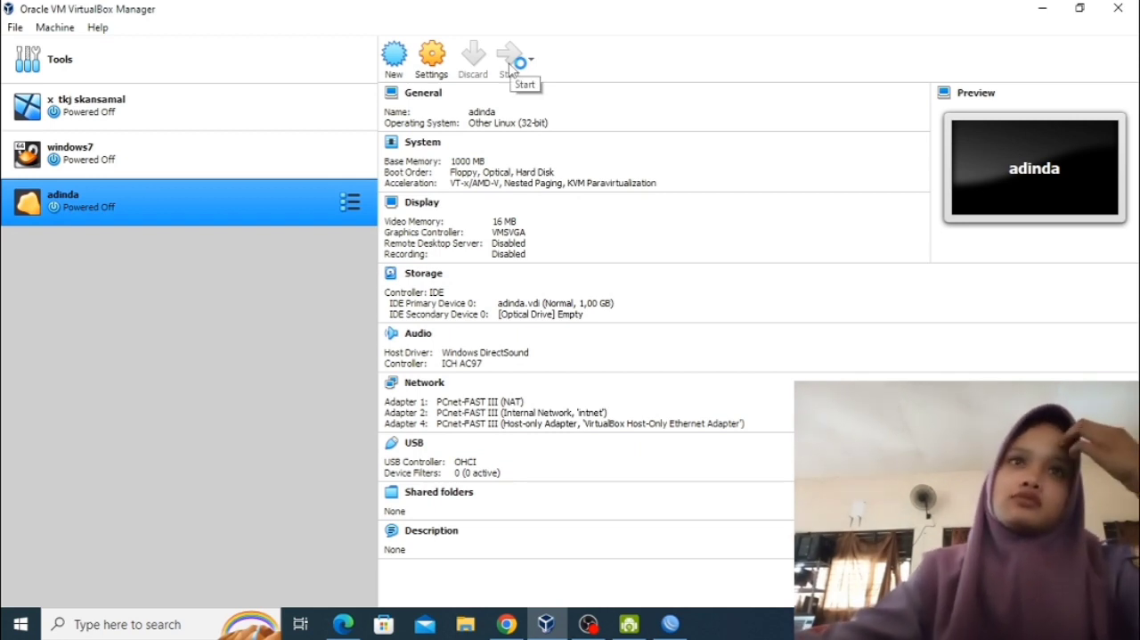
Start the new virtual machine with mikrotik-6.49.iso as its start-up disk.
click(512, 64)
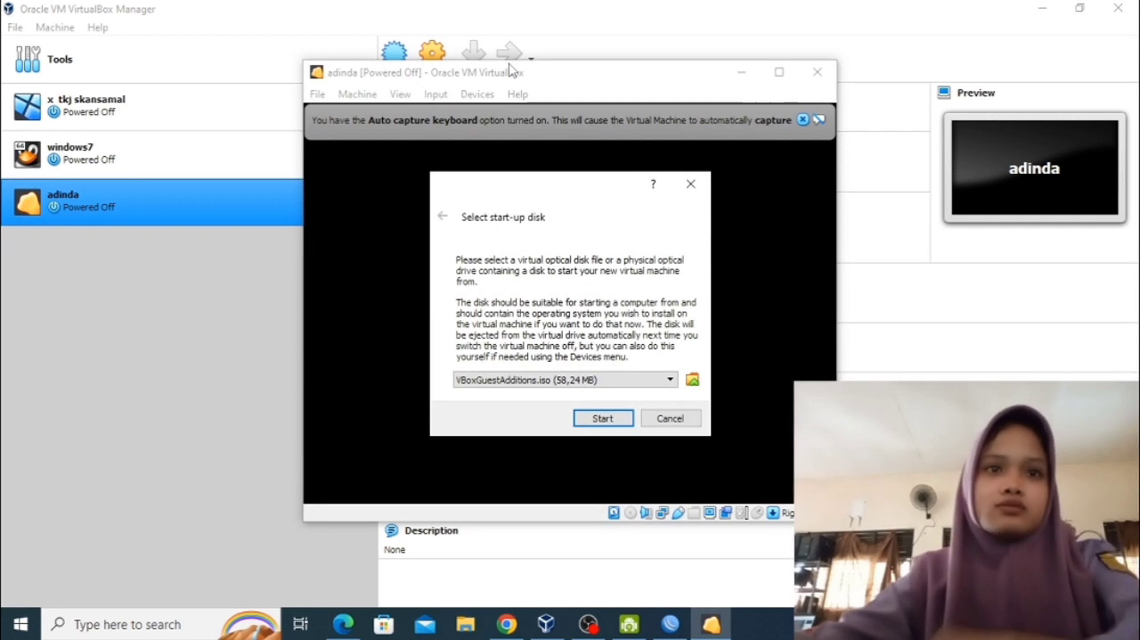
click(670, 379)
click(635, 404)
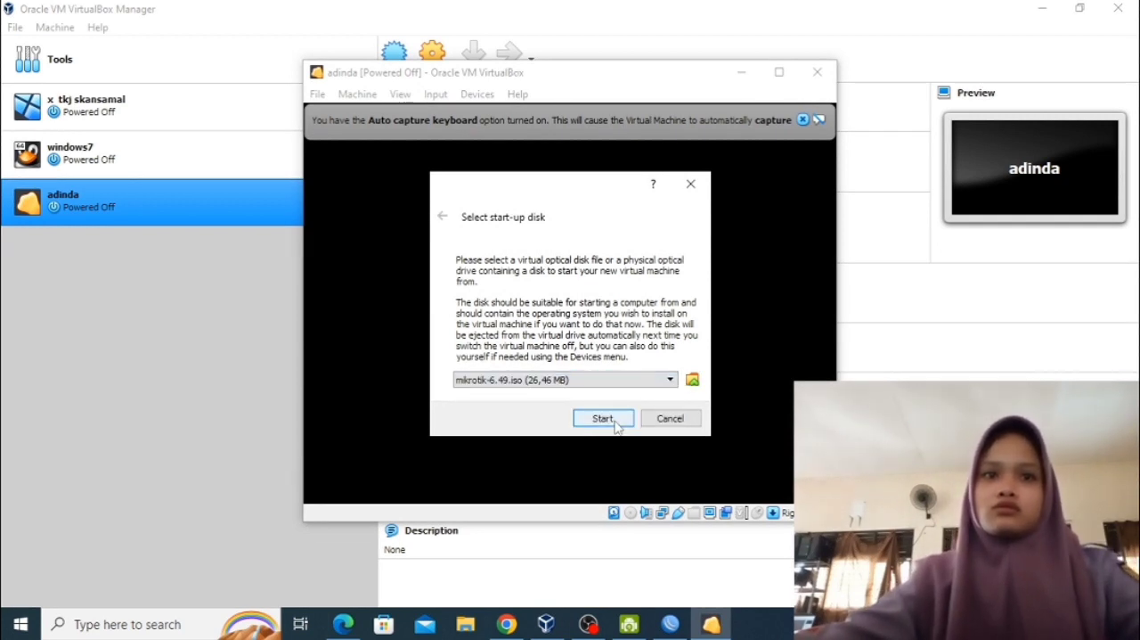
click(605, 421)
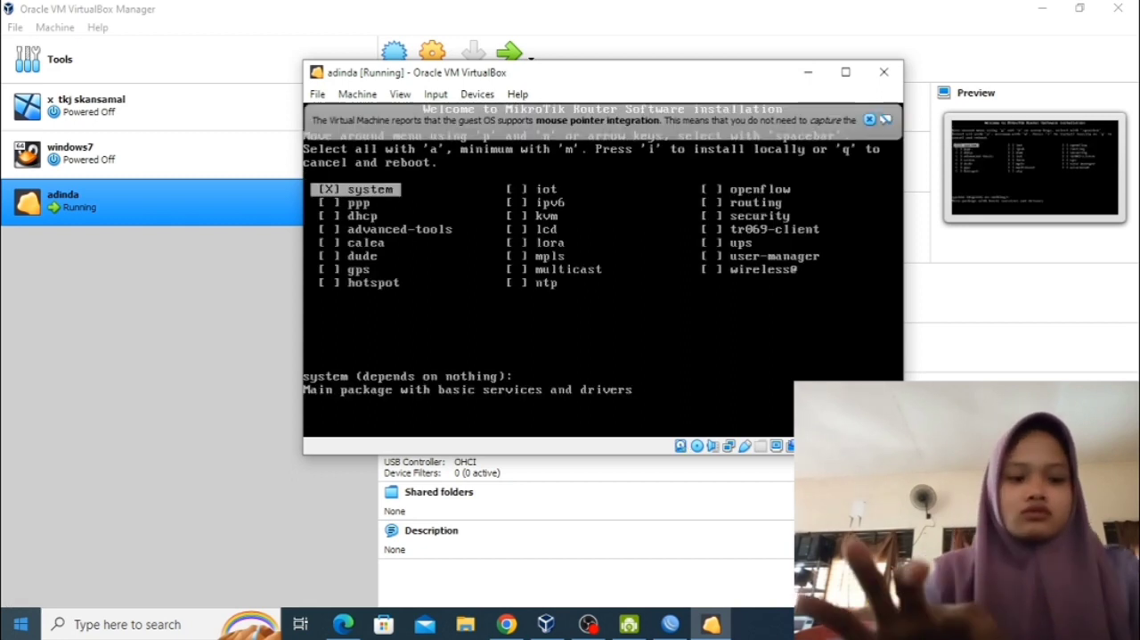
Install all the MikroTik RouterOS packages locally, confirming the installation prompts, and dismiss the mouse integration notice.
key(i)
key(y)
key(y)
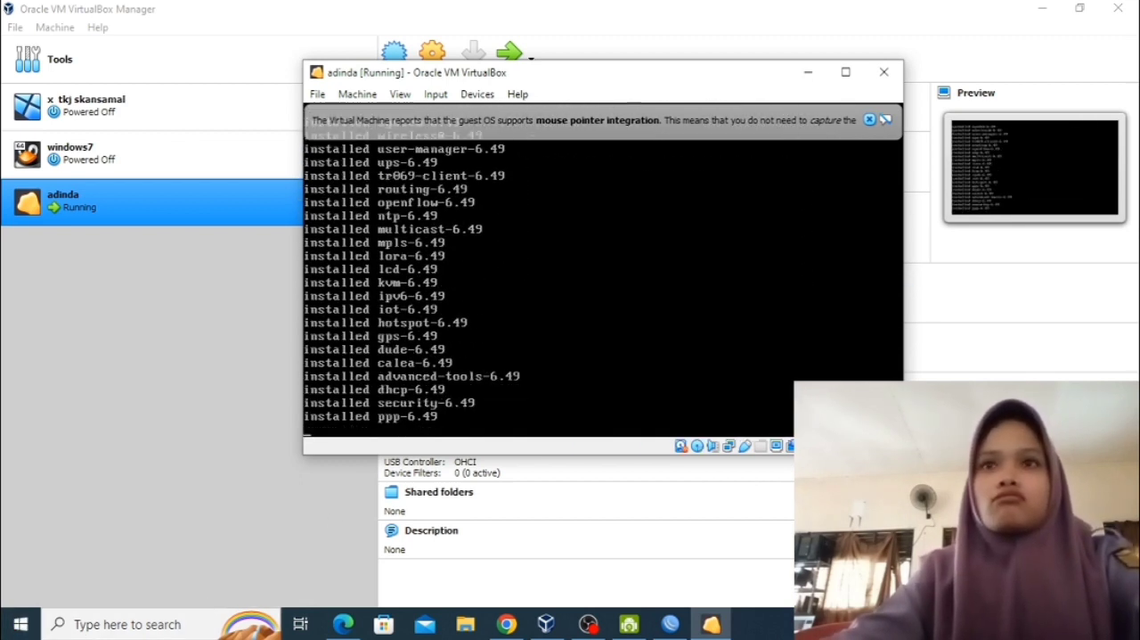
click(885, 119)
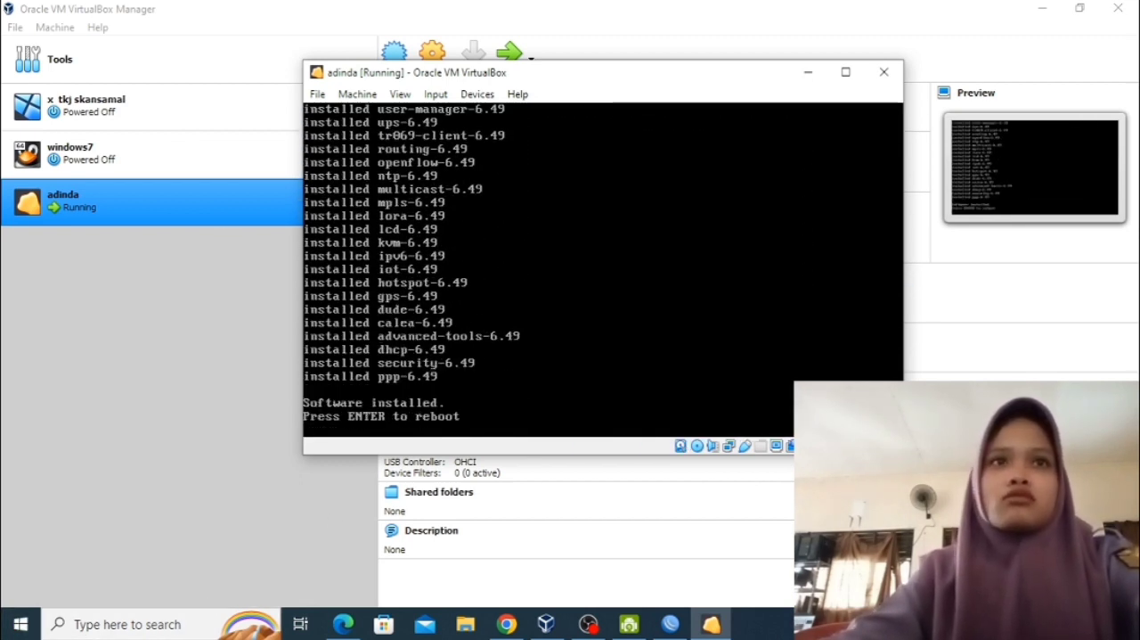
Remove the installation ISO from the virtual optical drive and reboot the virtual machine into RouterOS.
click(477, 94)
click(477, 94)
click(476, 94)
mouse_move(492, 114)
click(714, 224)
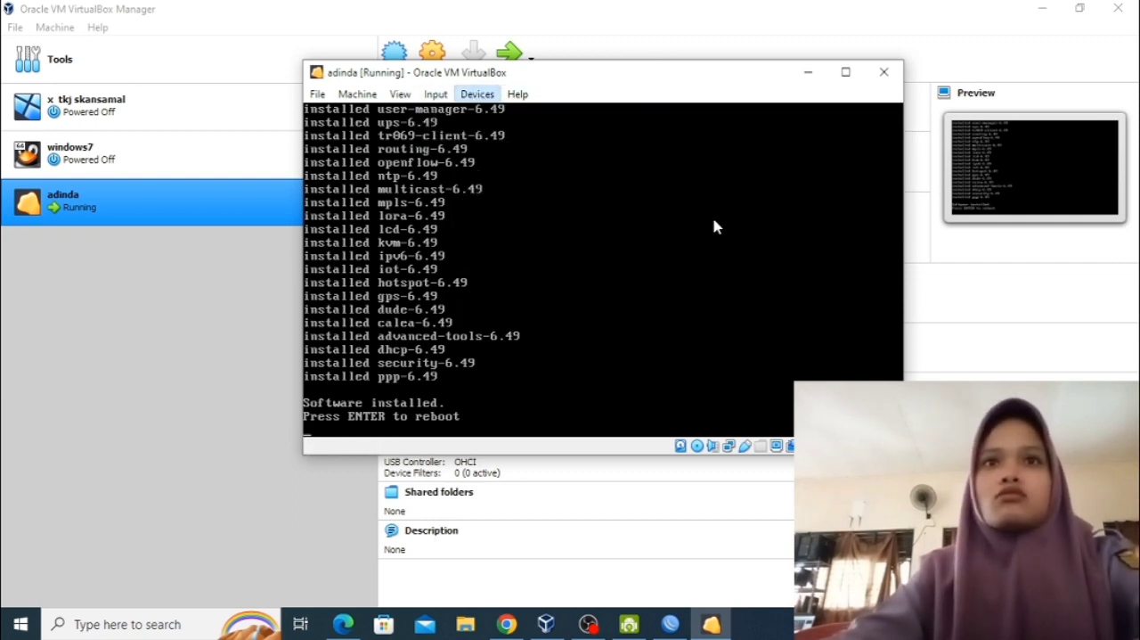
click(570, 328)
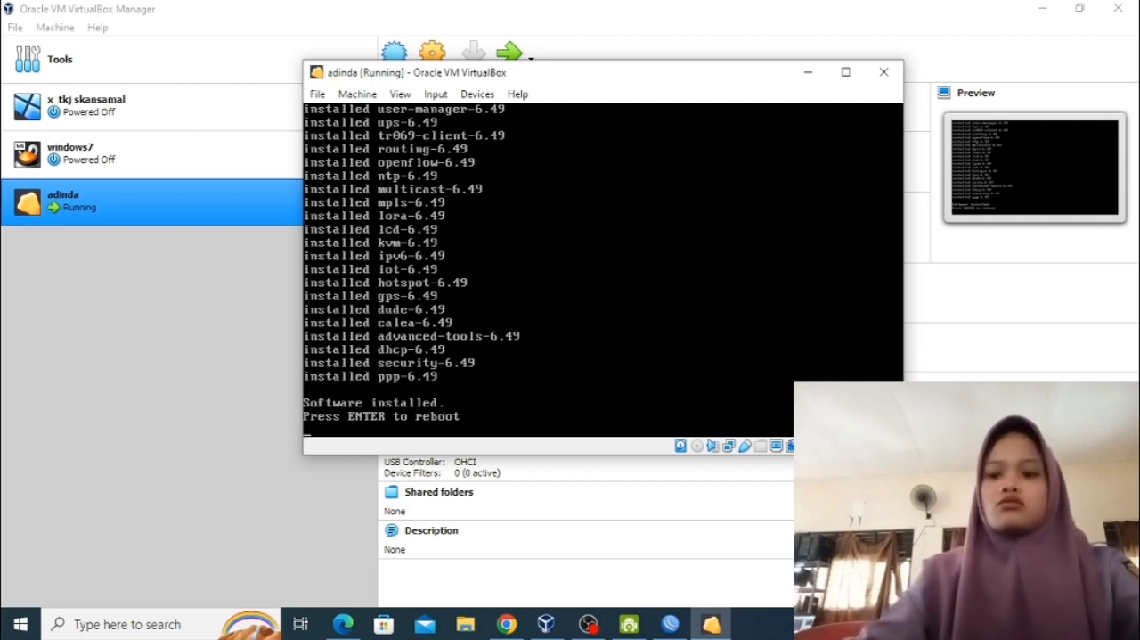
key(Return)
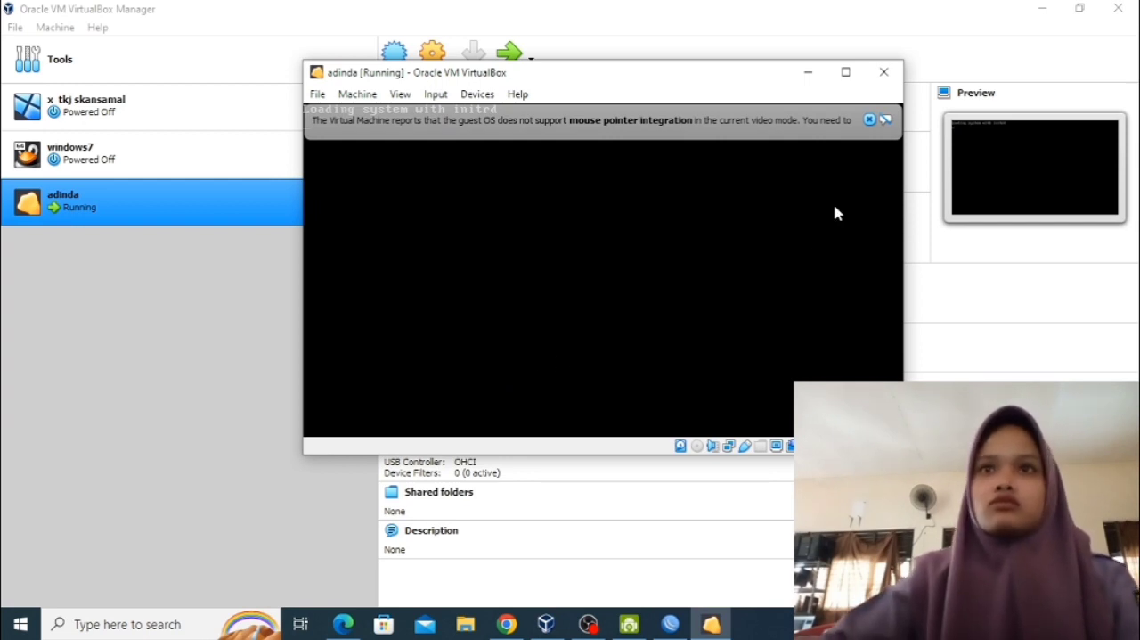
click(870, 119)
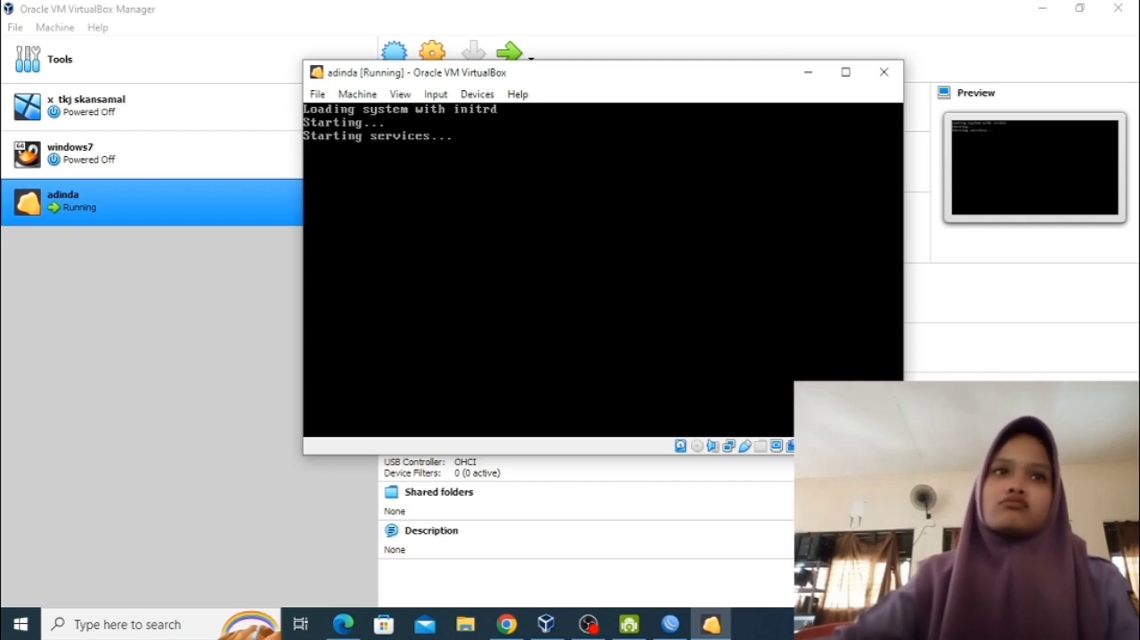
Launch winbox.exe and connect to the MikroTik neighbor by its MAC address with the admin login.
click(156, 626)
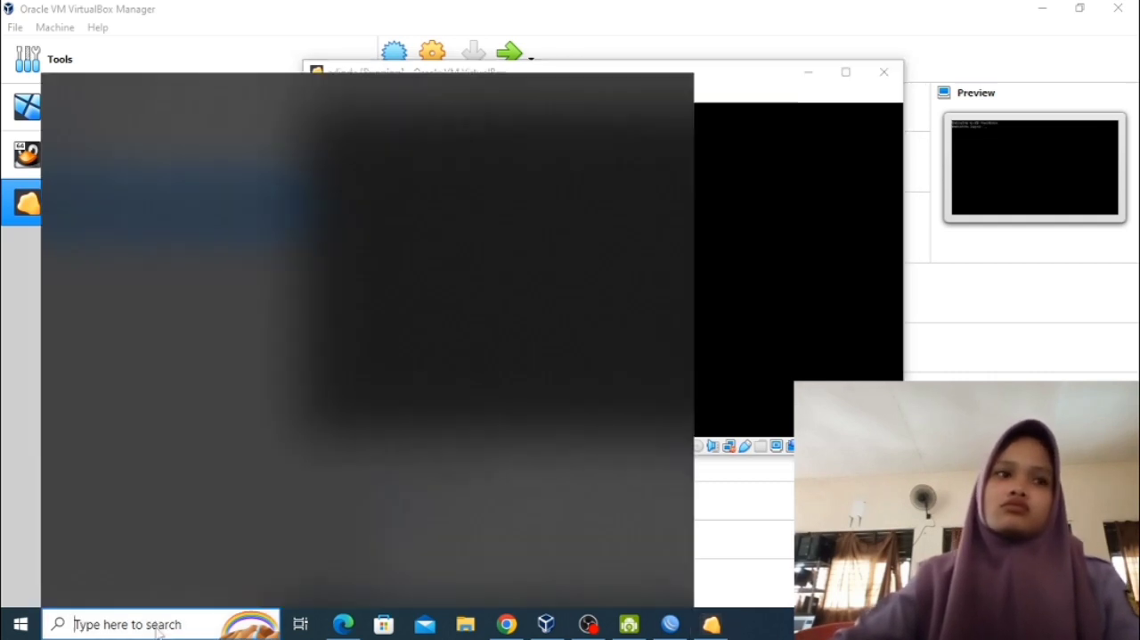
text(winbo)
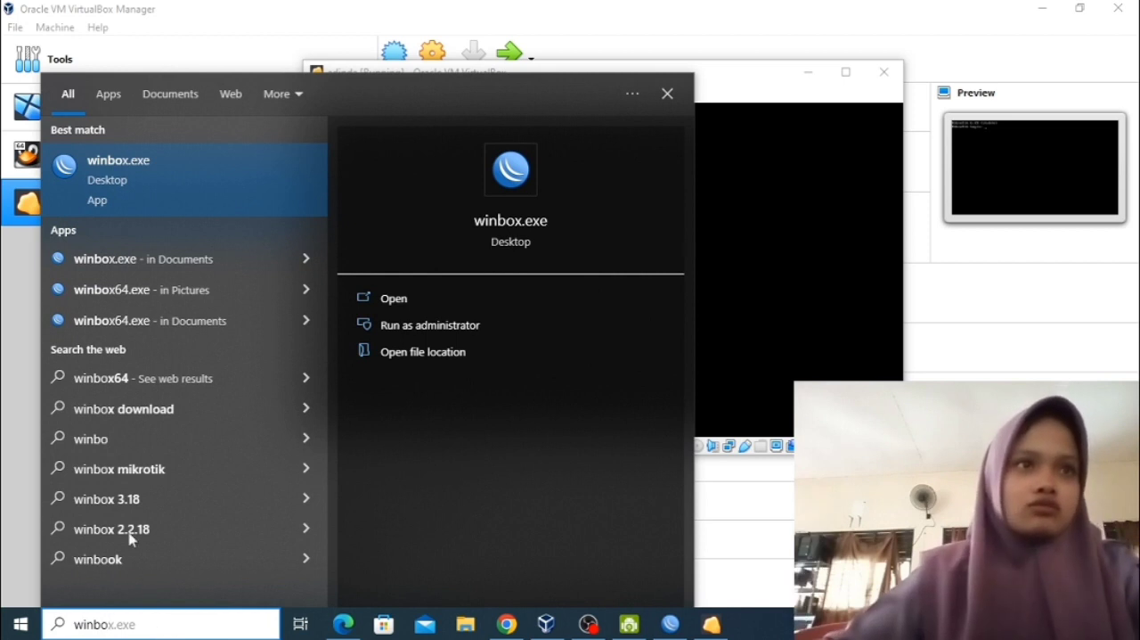
click(154, 201)
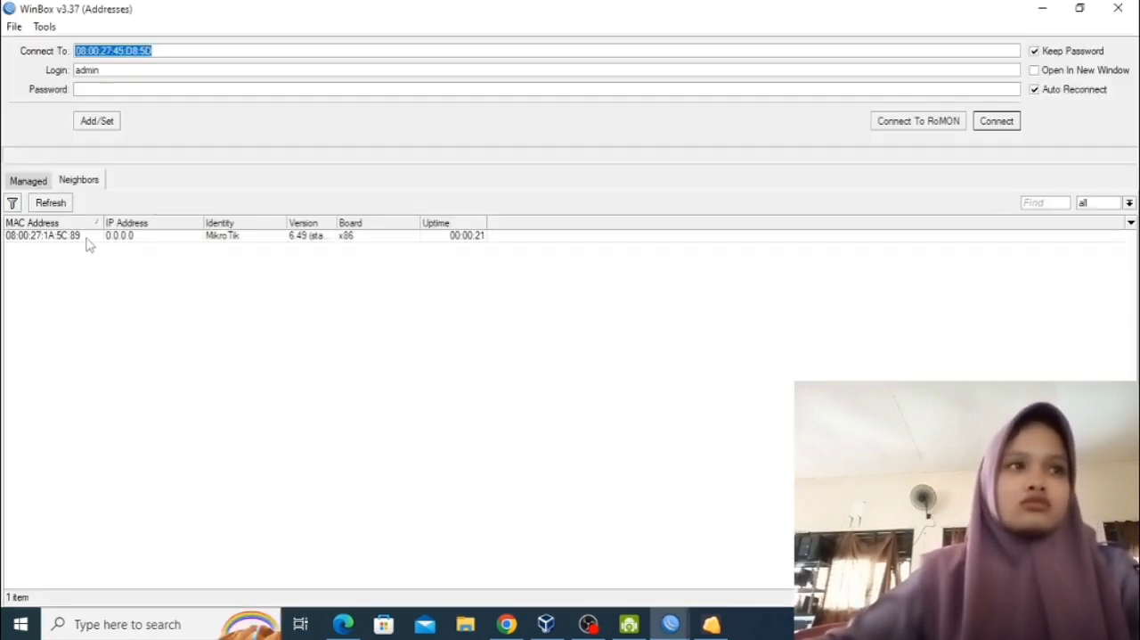
click(88, 239)
click(995, 120)
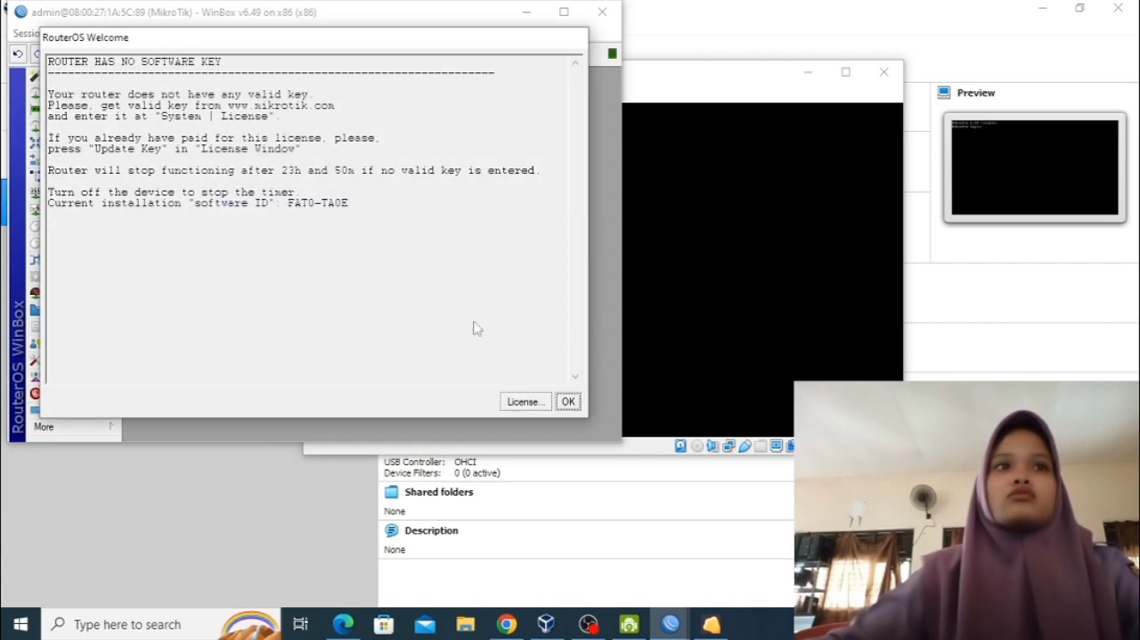
Dismiss the RouterOS license notice, maximize the session window, and skip the password change.
click(569, 401)
click(564, 12)
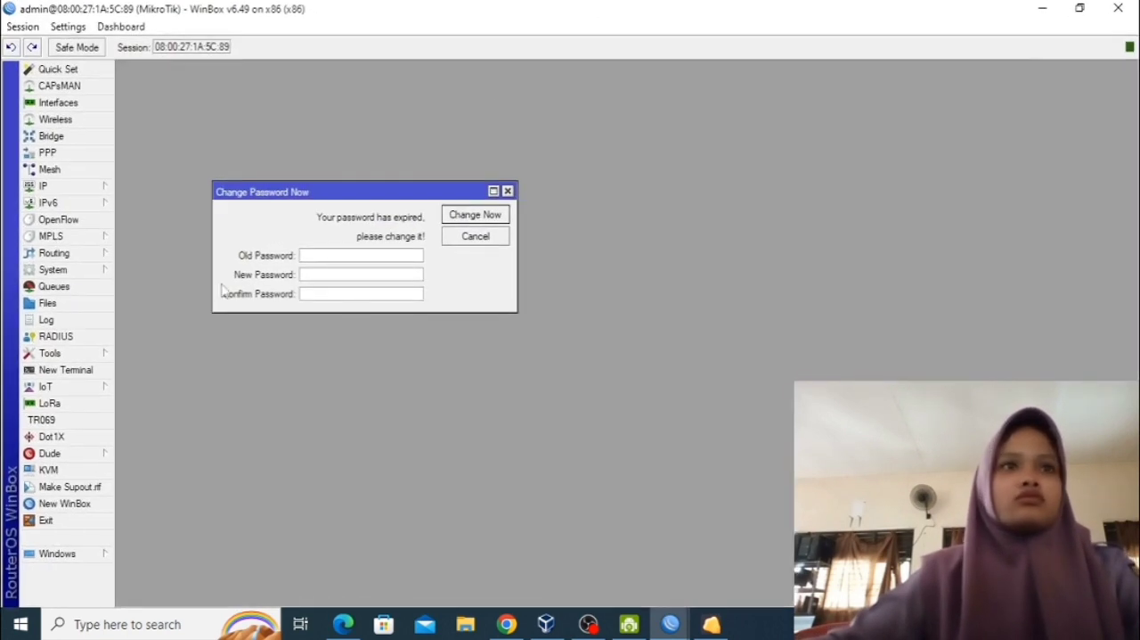
click(475, 236)
Set the router's DNS servers to 192.168.1.1 and 8.8.8.8, allow remote requests, and save the DNS settings.
click(71, 187)
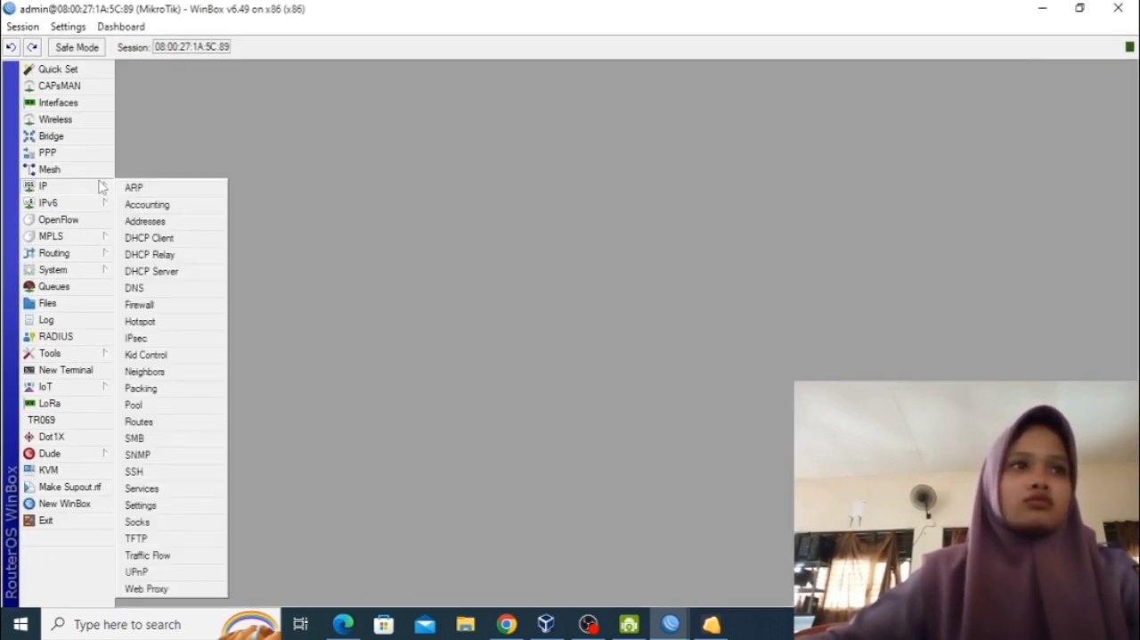
click(168, 288)
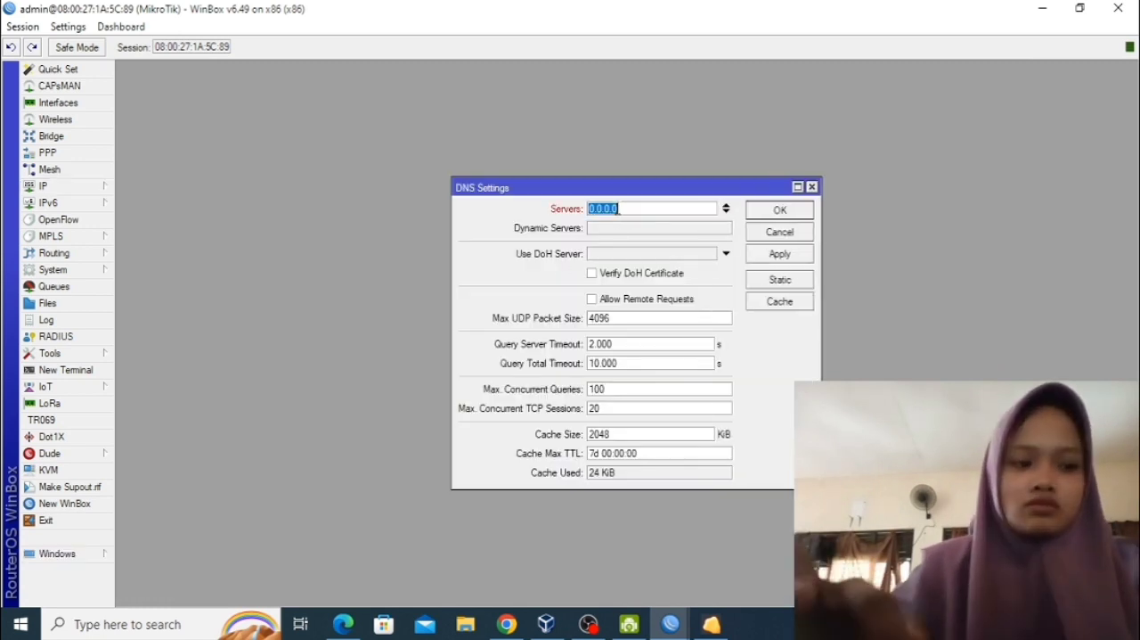
text(192.168.1)
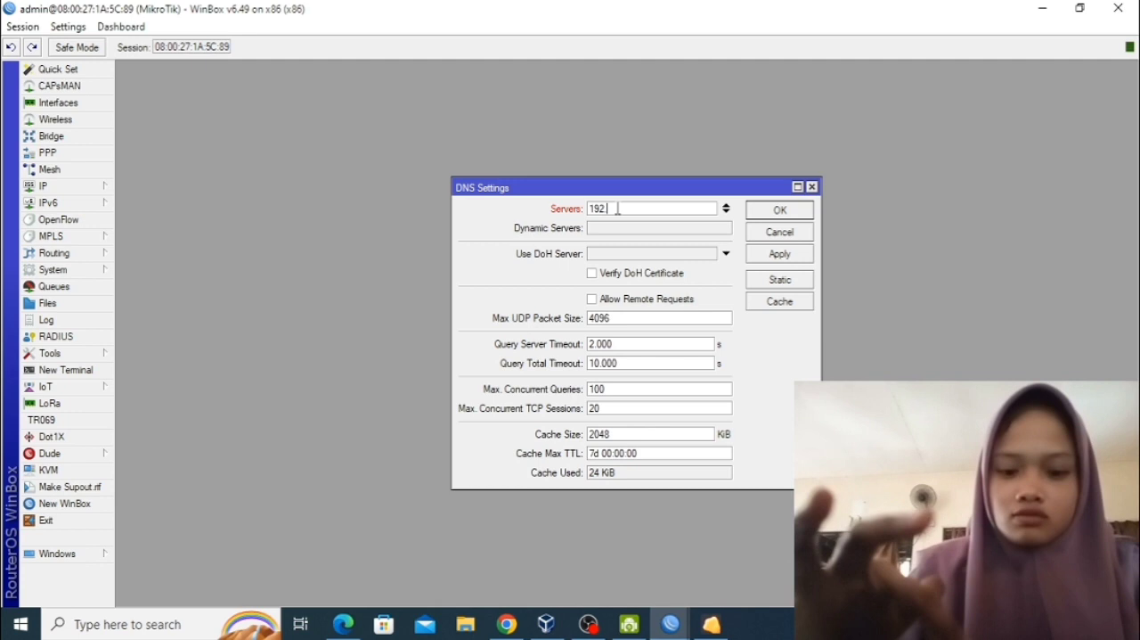
text(.1)
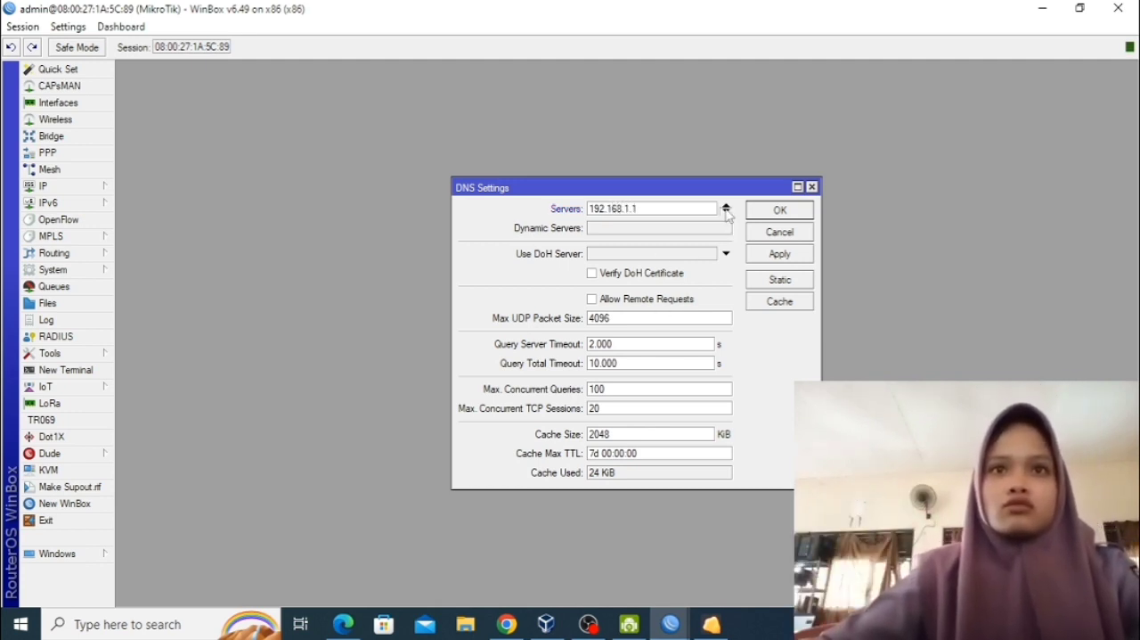
click(726, 213)
text(8)
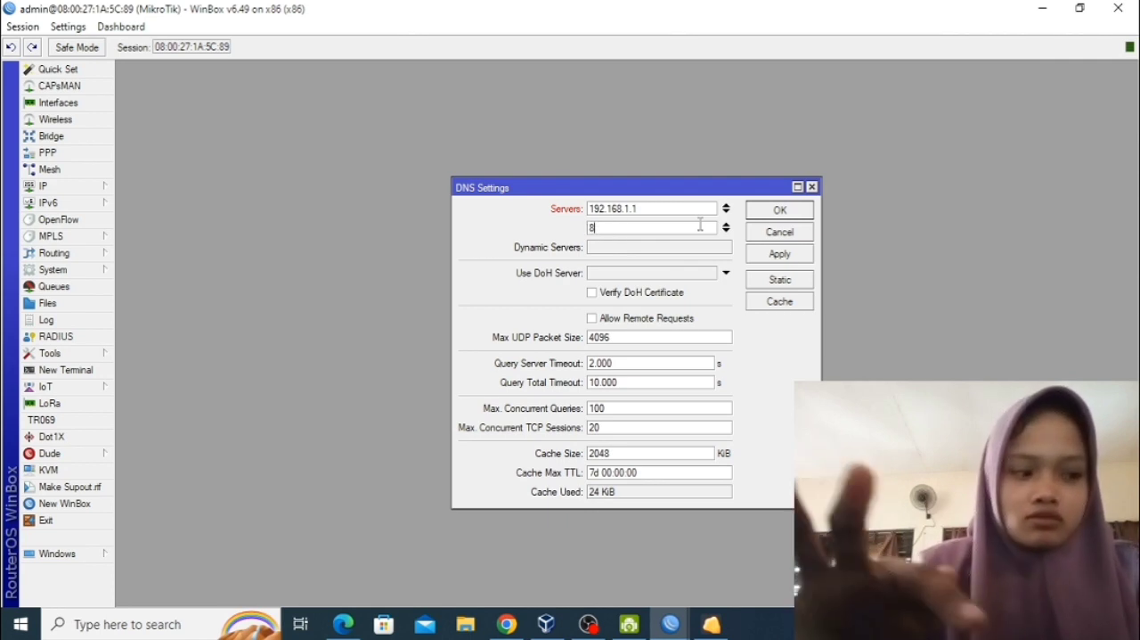
text(.8)
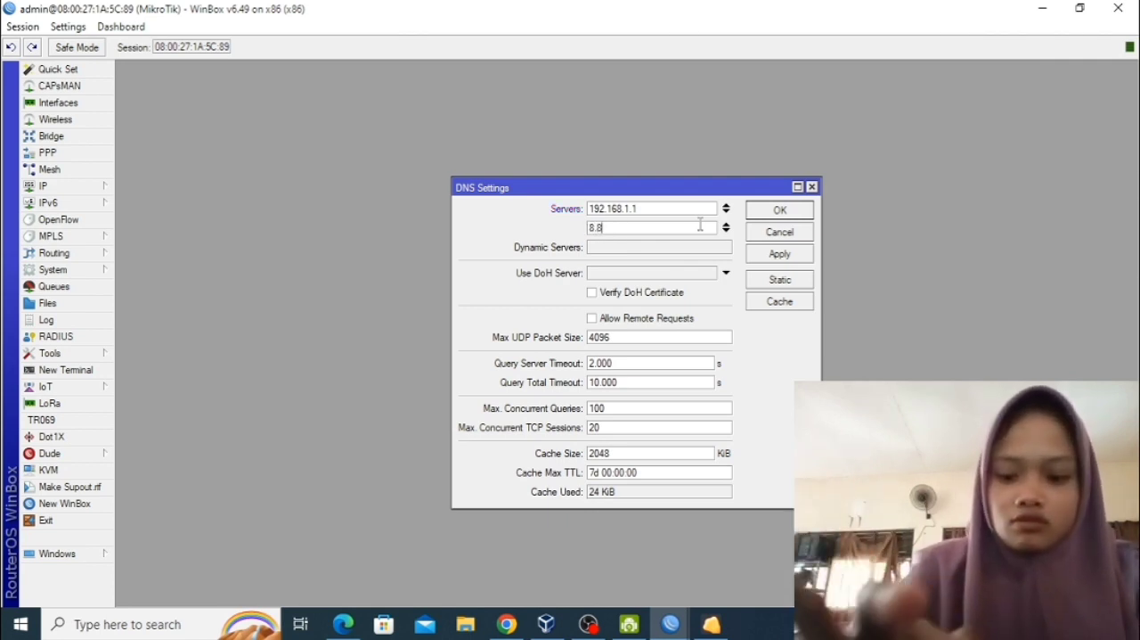
text(.8.8)
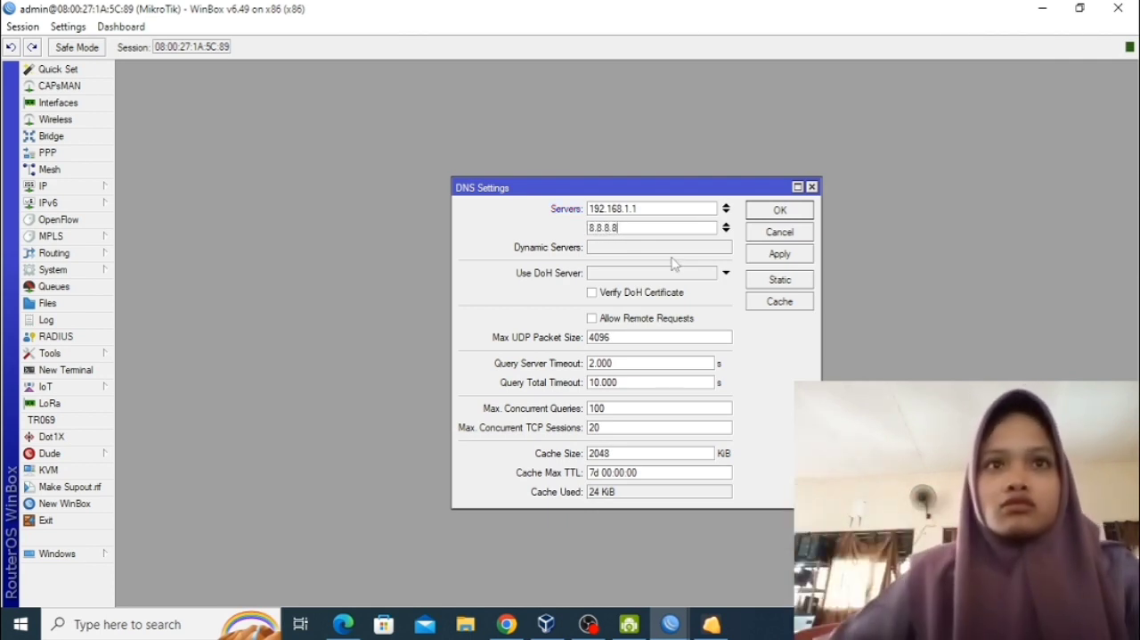
click(772, 255)
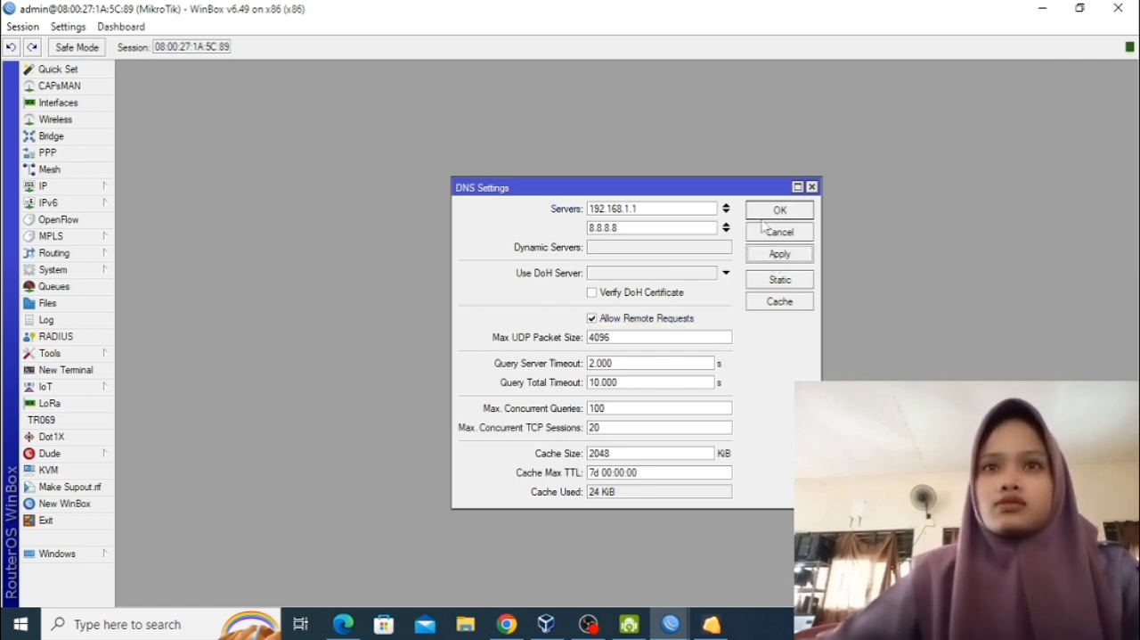
click(768, 212)
Enable the NTP client in unicast mode with id.pool.ntp.org as primary NTP server, and save it.
click(54, 269)
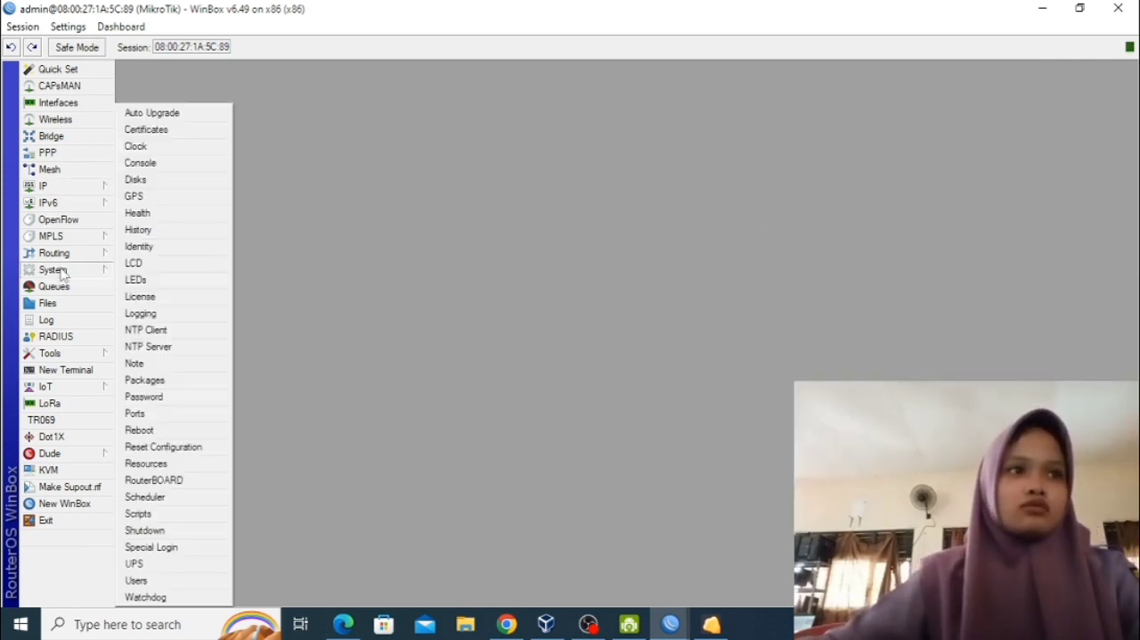
click(179, 328)
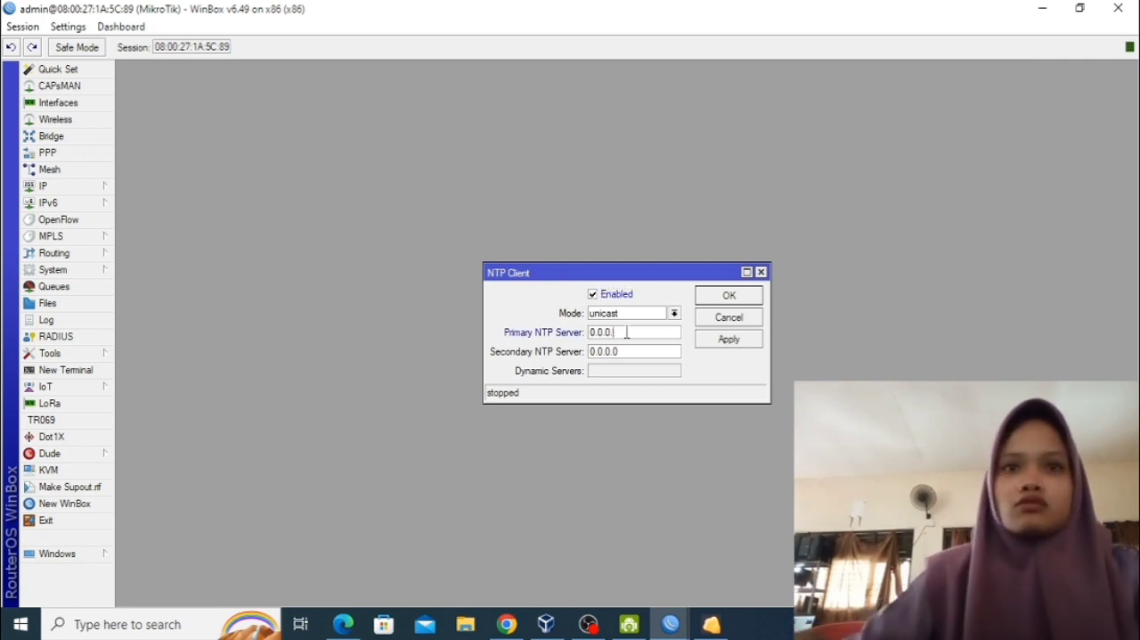
text(id)
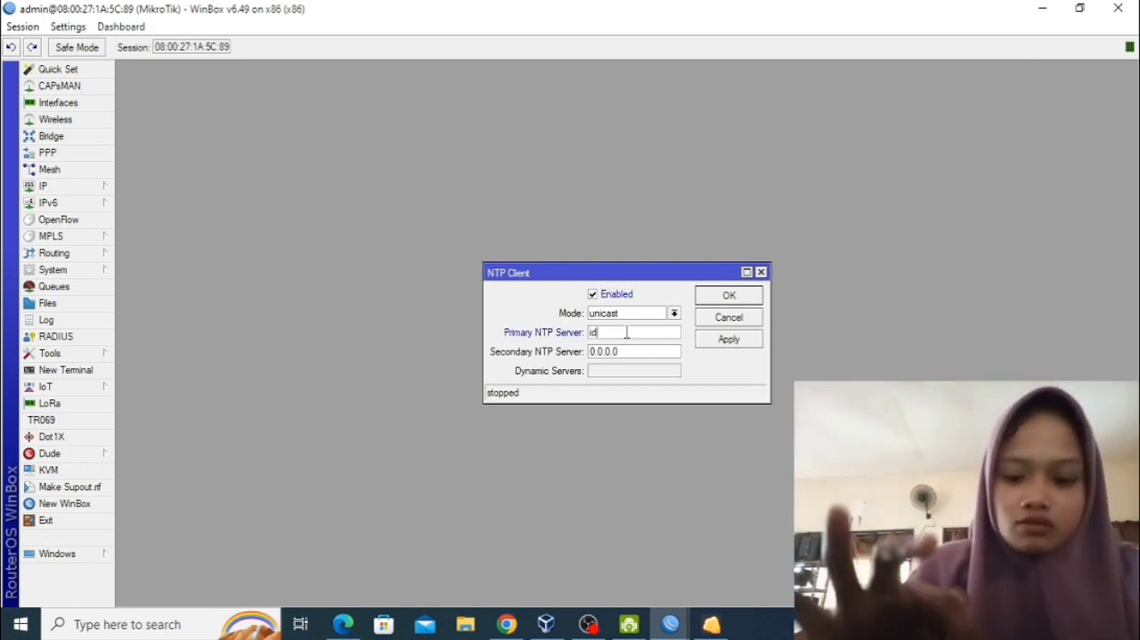
text(.pool.)
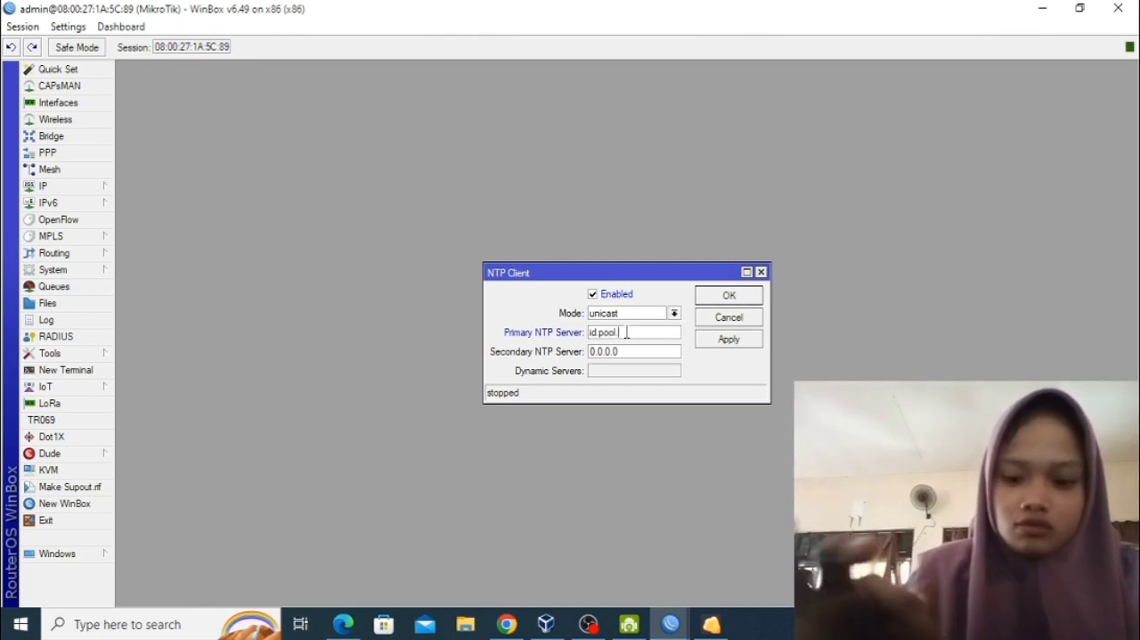
text(ntp.org)
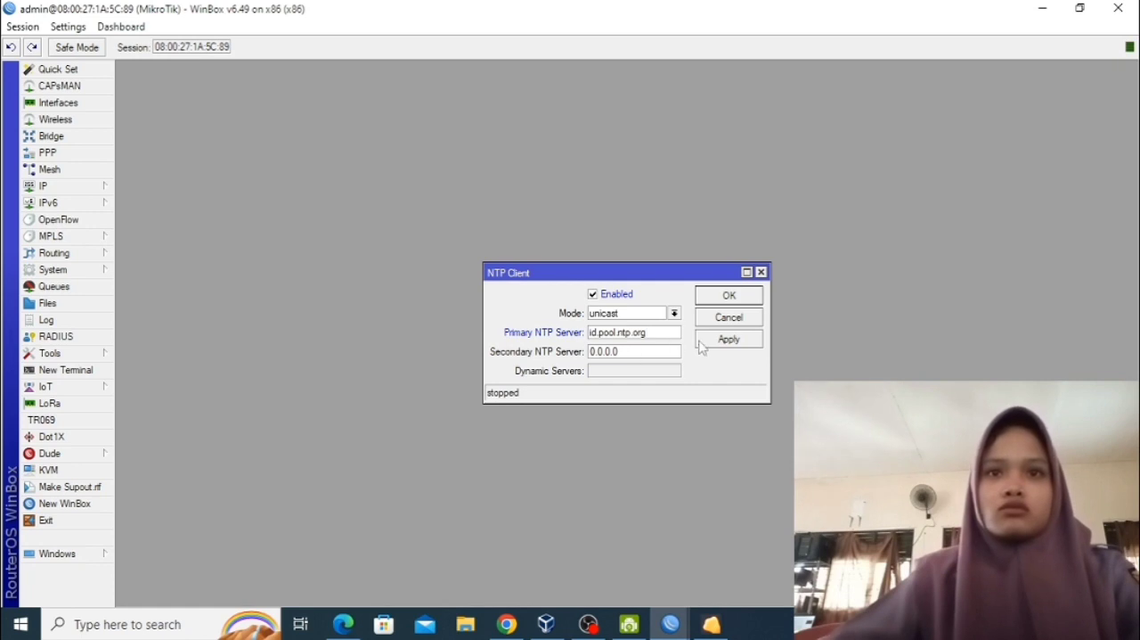
click(745, 341)
click(729, 297)
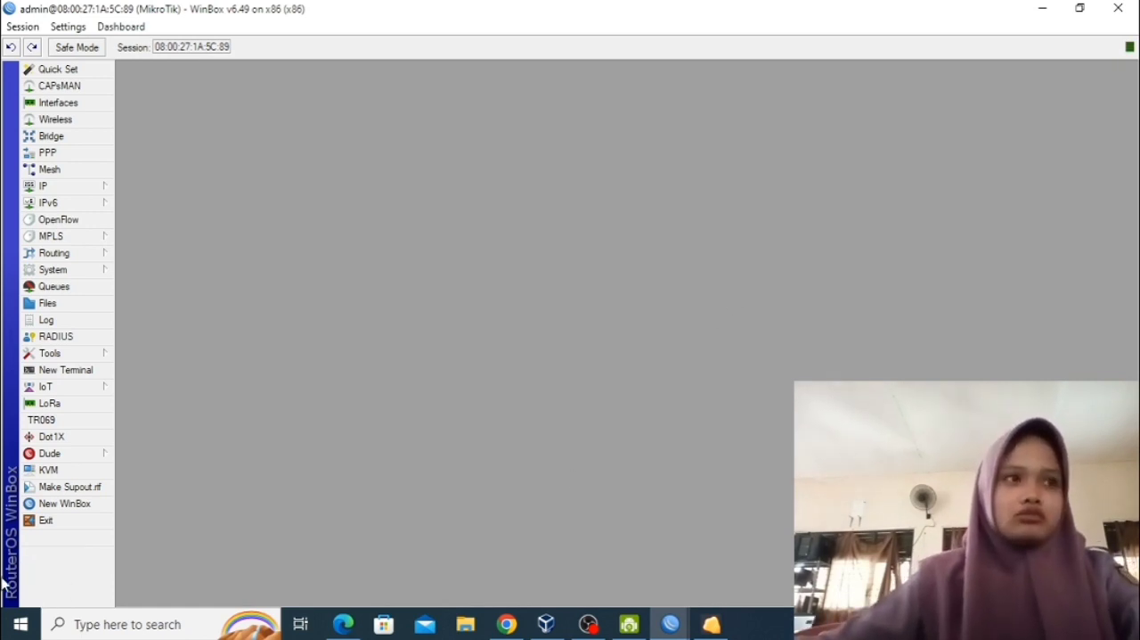
Enable the web proxy on port 8080, enter the administrator's e-mail address as cache administrator, and save the proxy settings.
click(105, 189)
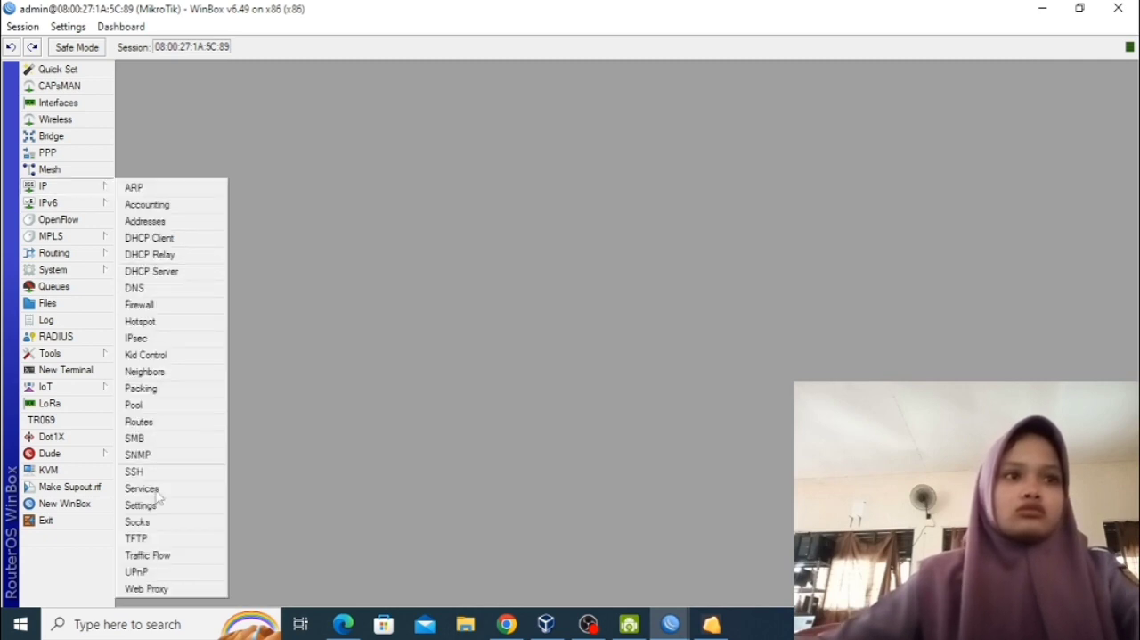
click(150, 589)
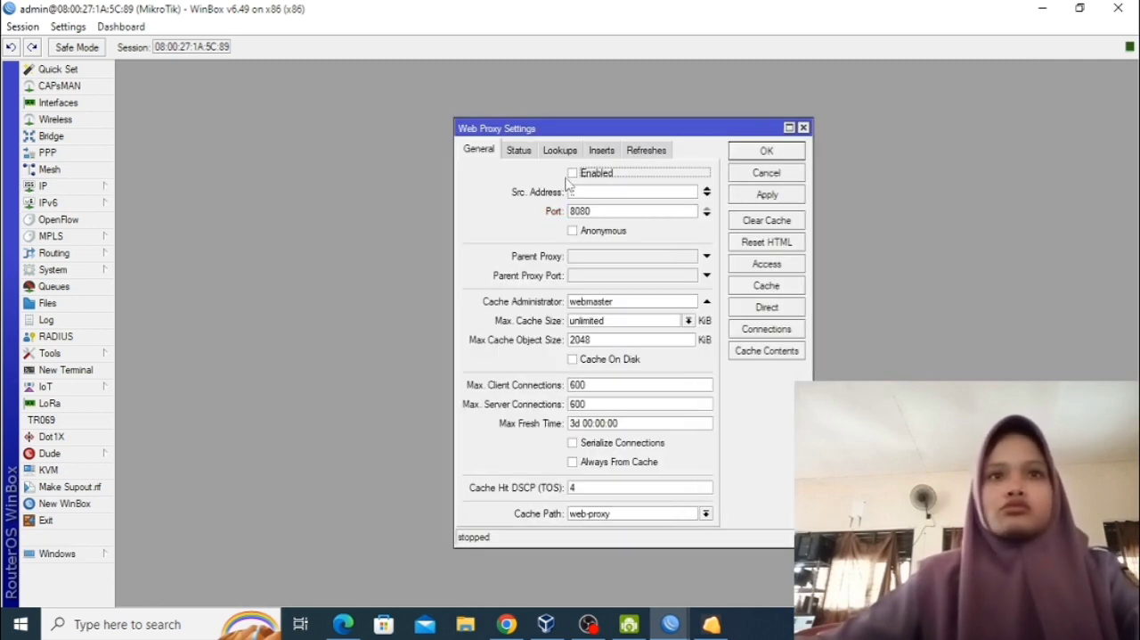
click(637, 305)
double_click(637, 305)
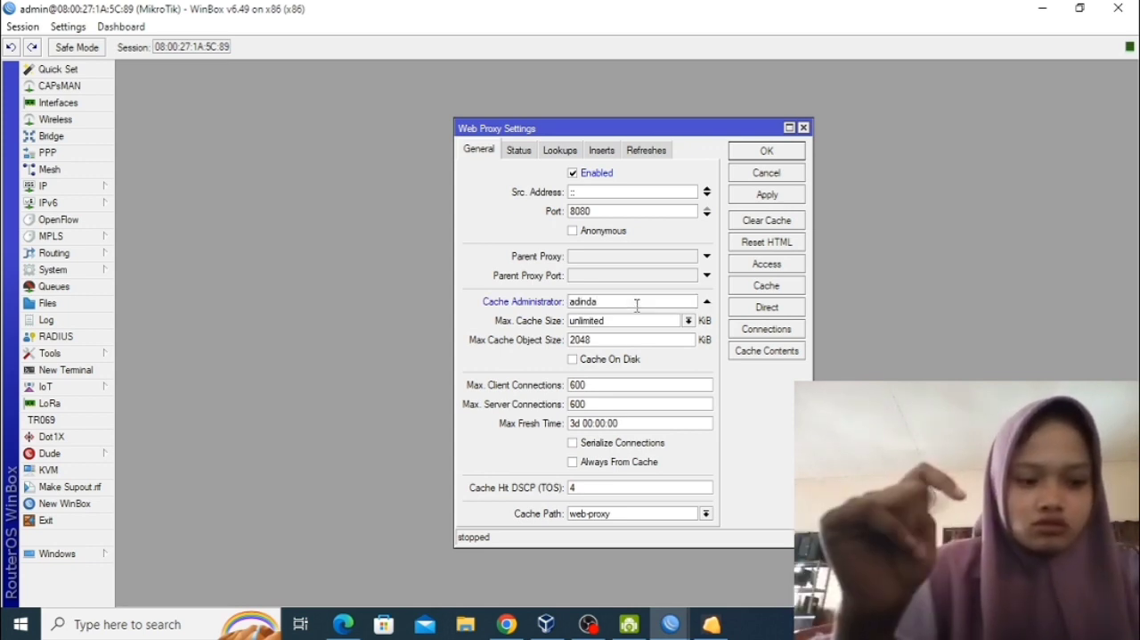
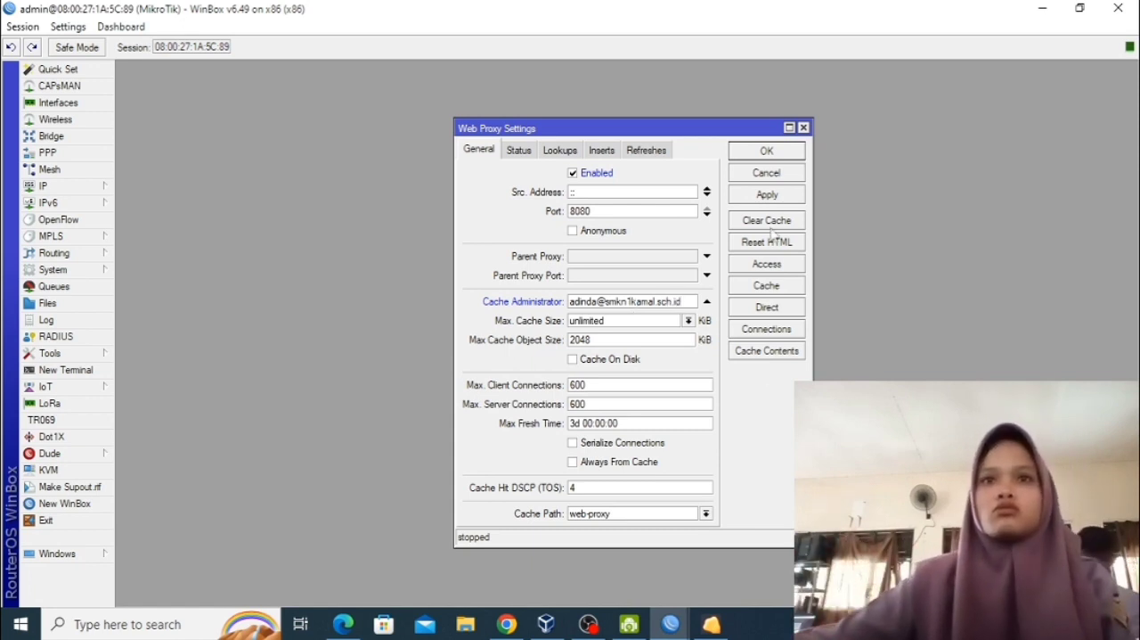
click(796, 196)
click(776, 195)
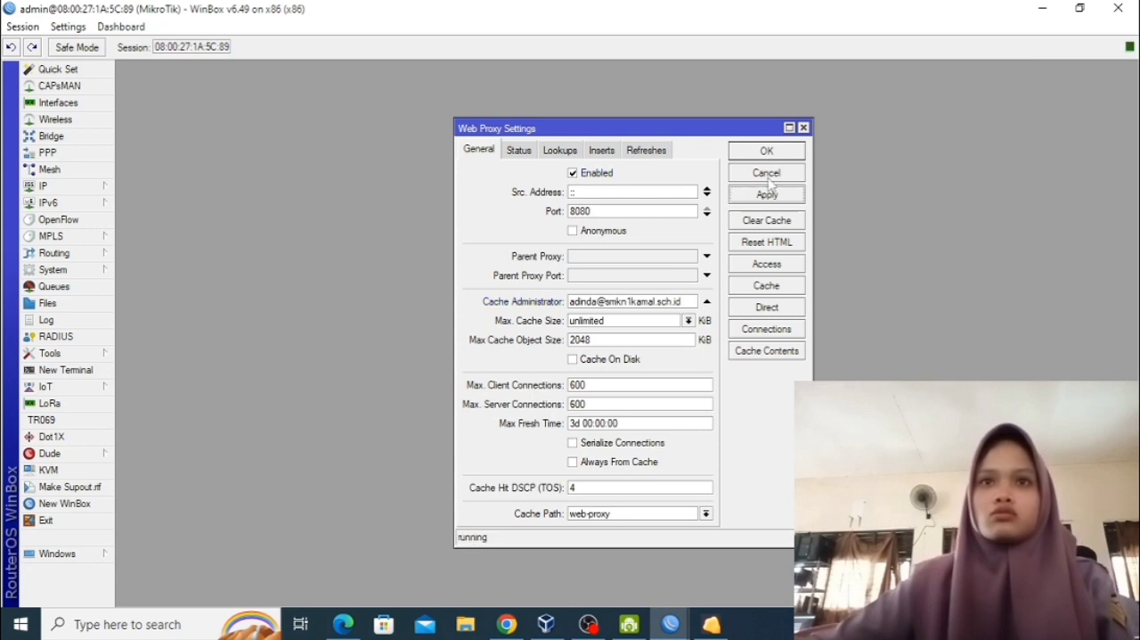
click(768, 151)
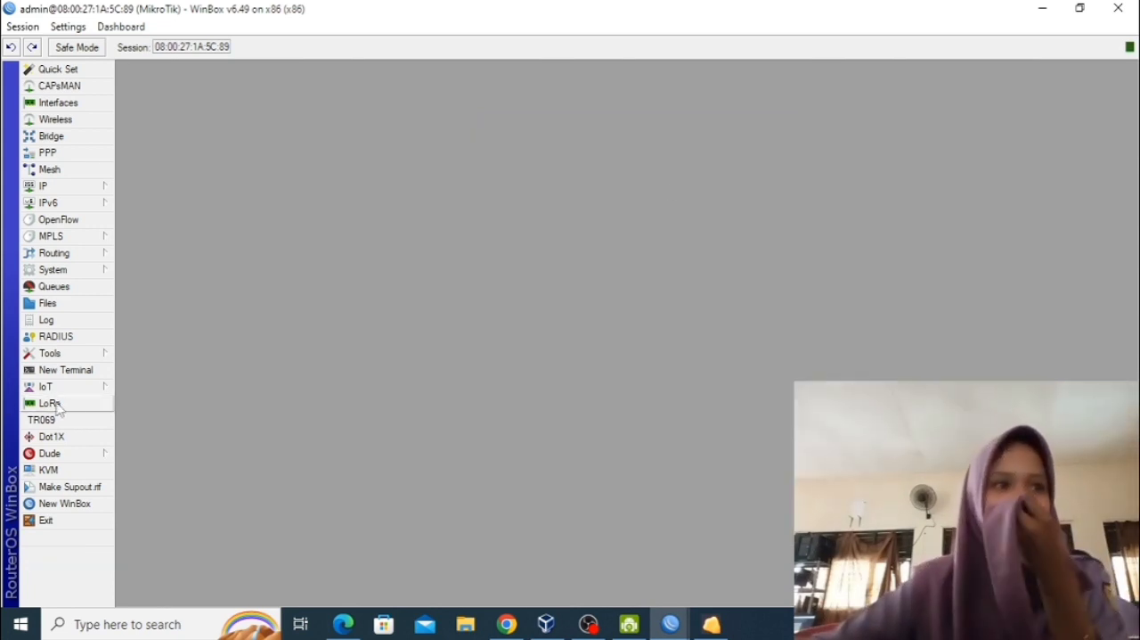
Add a DHCP client on interface ether1 with peer DNS, peer NTP and the default route enabled, and save it.
click(106, 187)
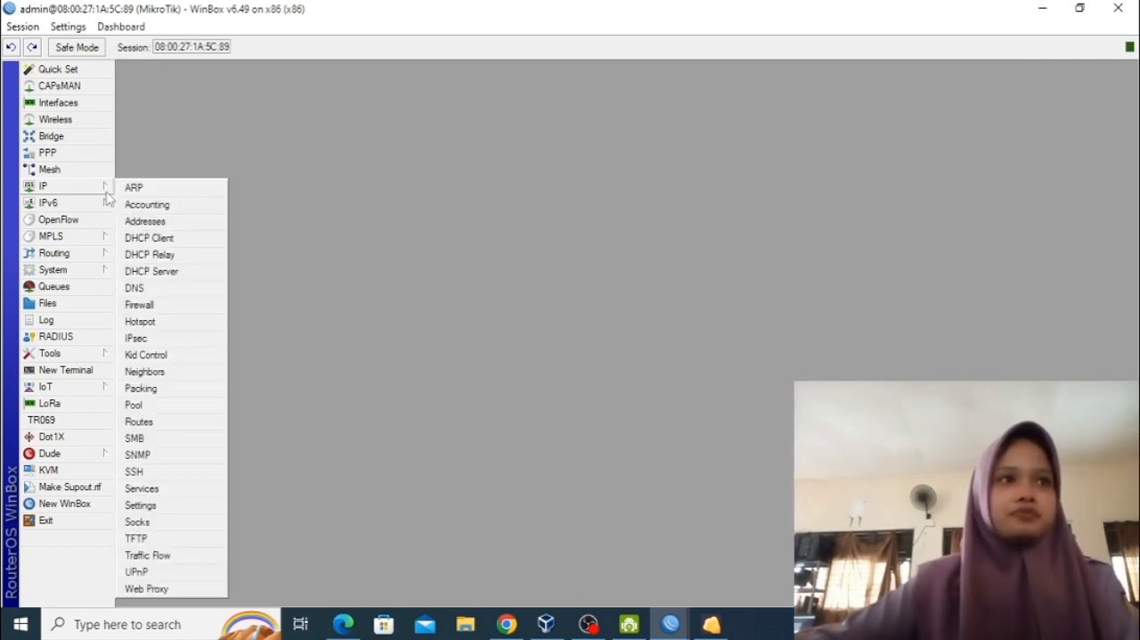
click(156, 237)
click(441, 229)
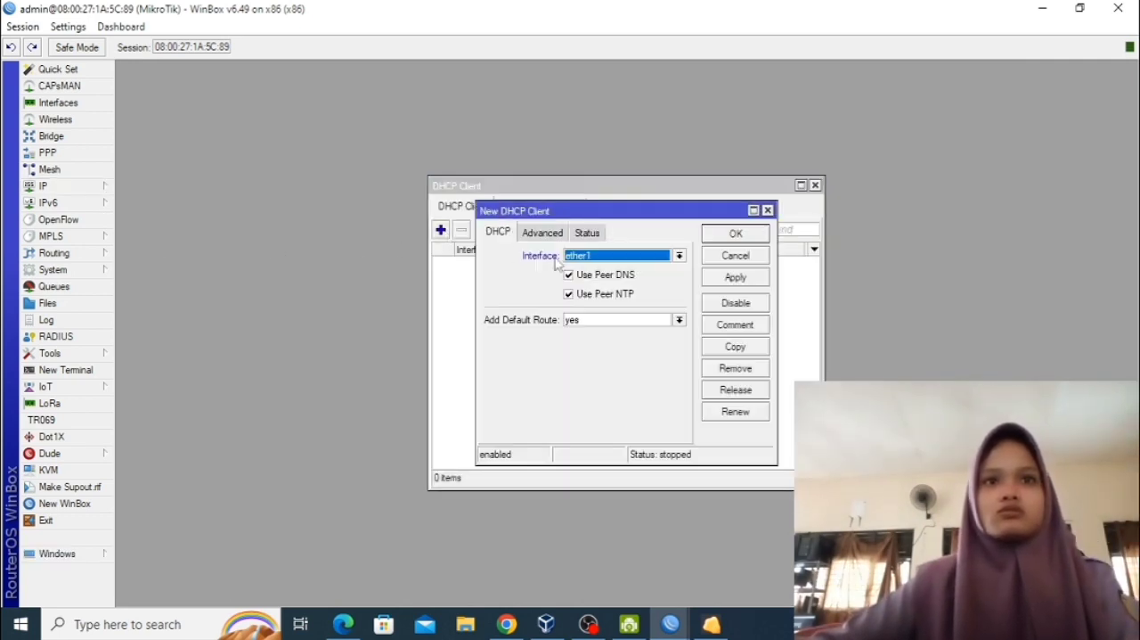
click(734, 276)
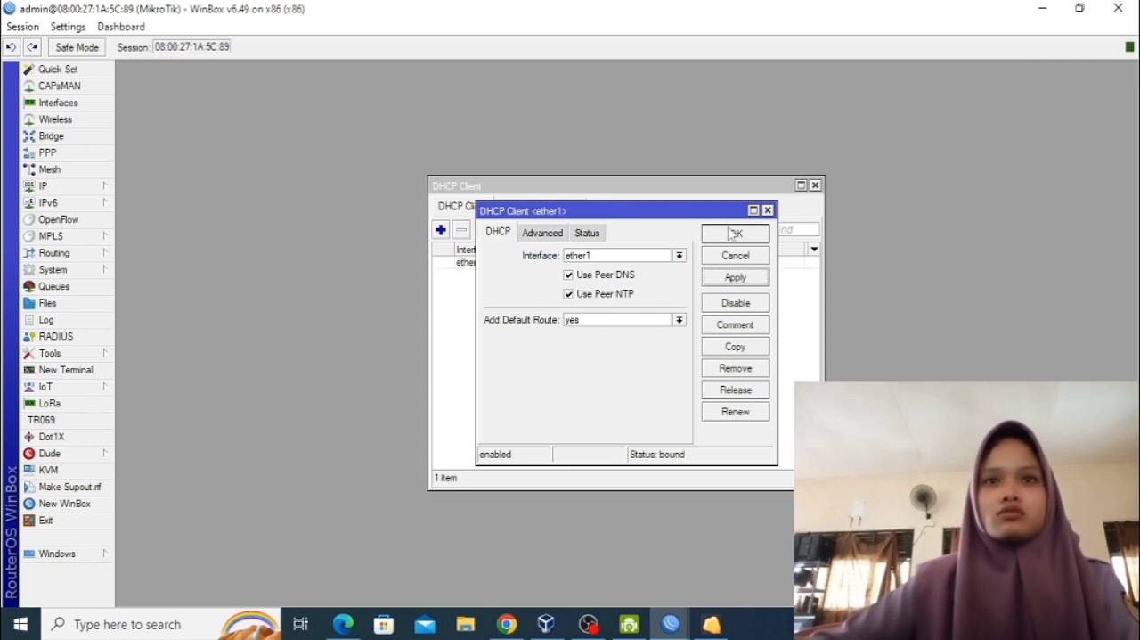
click(732, 233)
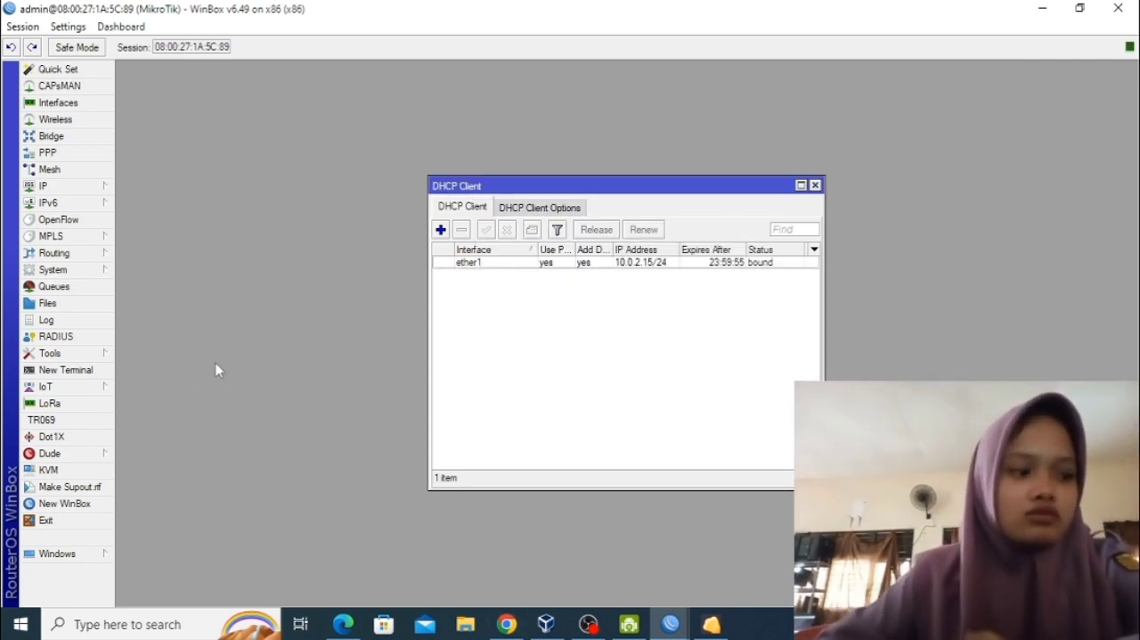
Add the IP address 192.168.103.1/25 to interface ether2 and save it.
click(57, 190)
click(145, 222)
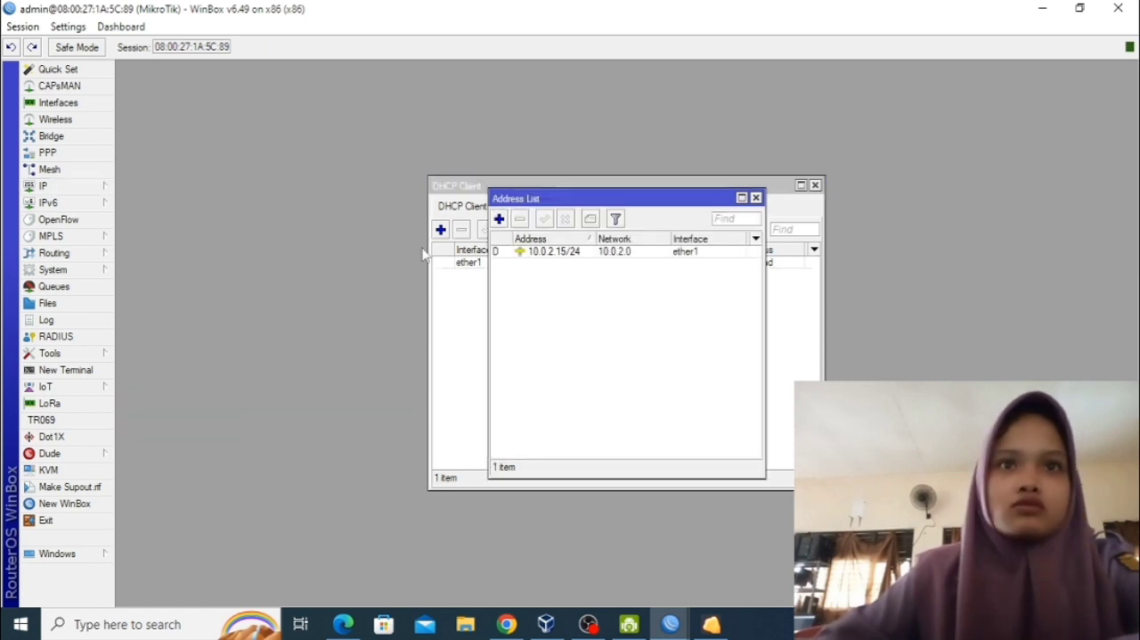
click(502, 222)
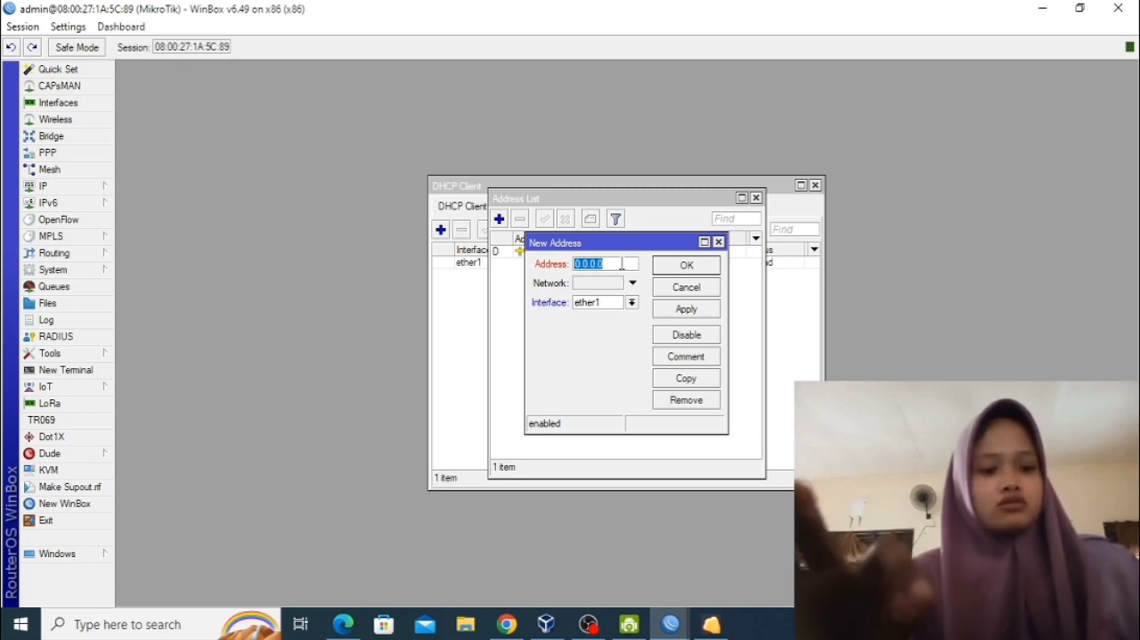
text(192.16)
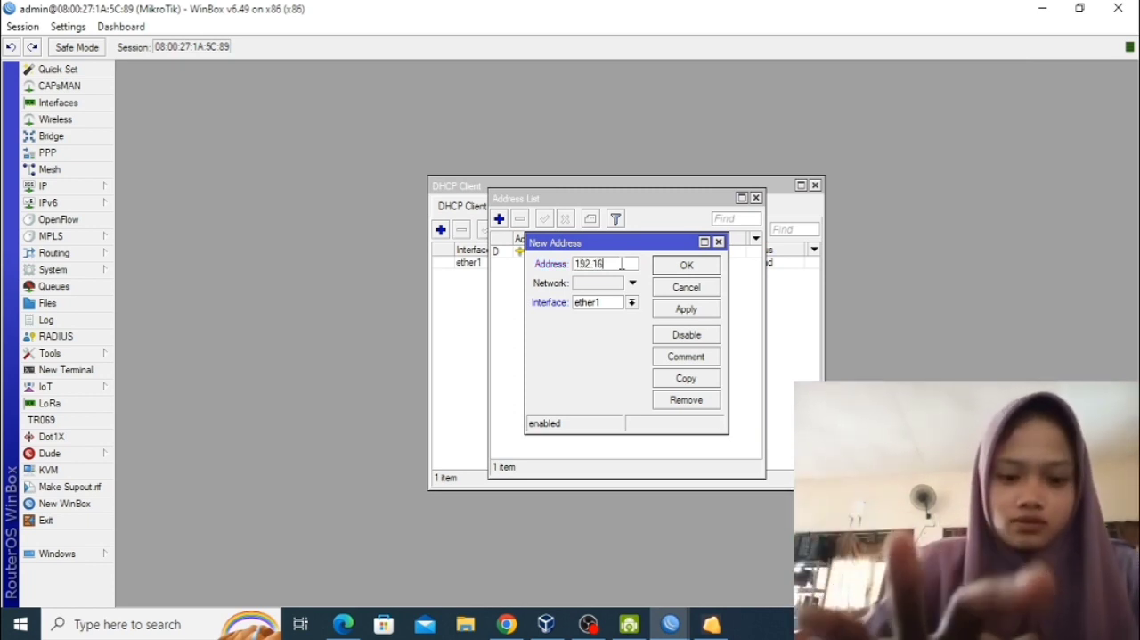
text(8.103)
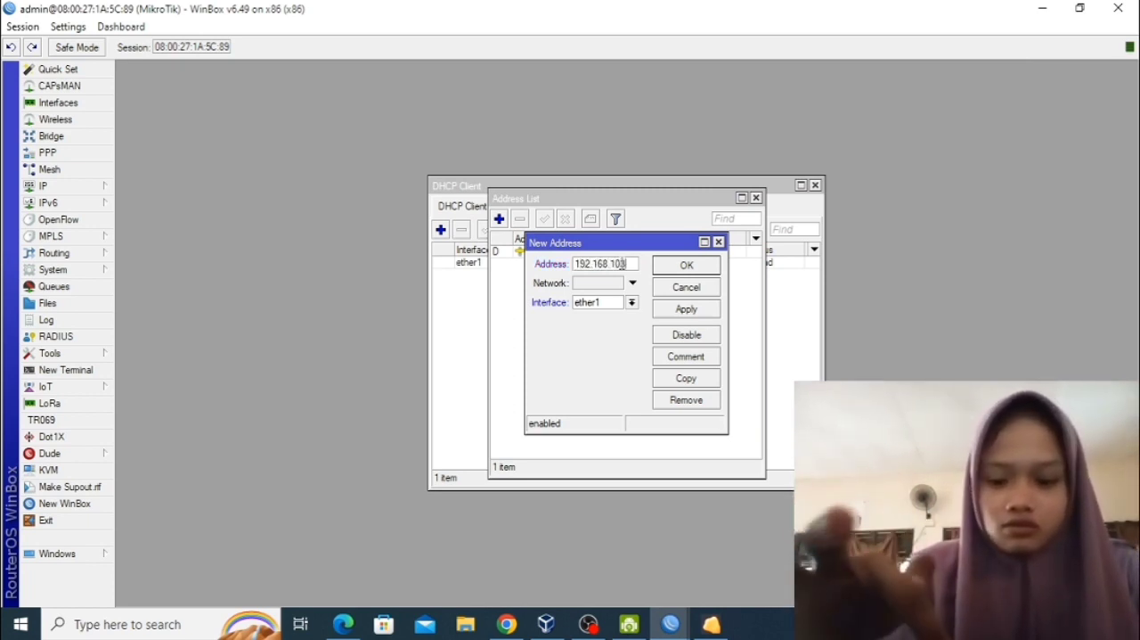
text(.1/25)
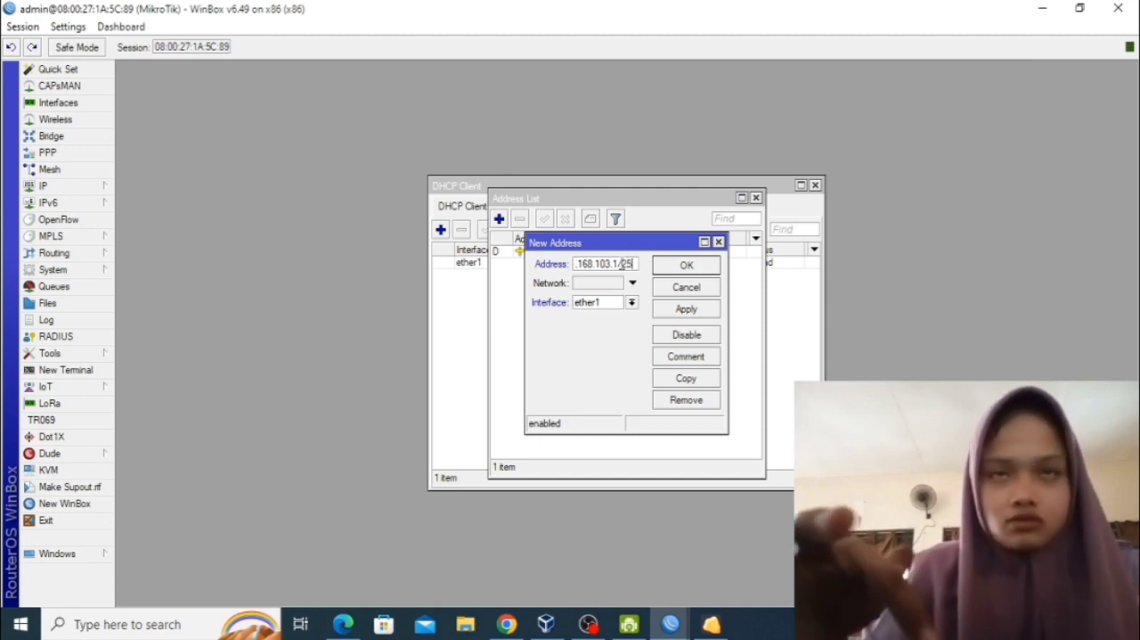
click(631, 302)
click(599, 326)
click(676, 313)
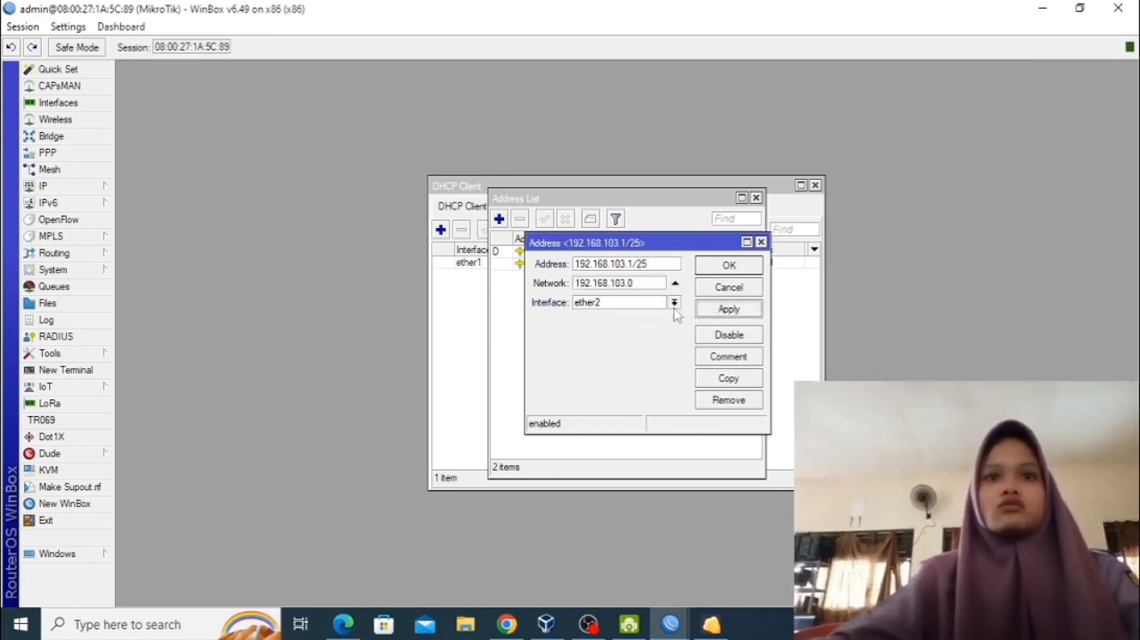
click(712, 269)
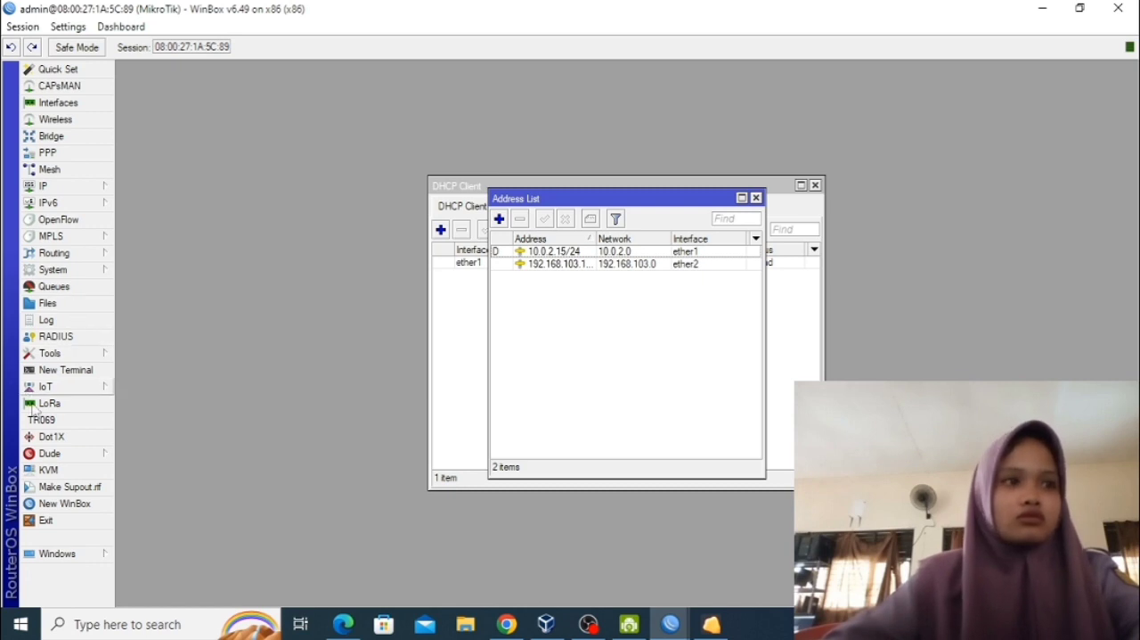
Start the DHCP server setup on interface ether2 and accept the proposed network settings up to the address pool.
click(79, 186)
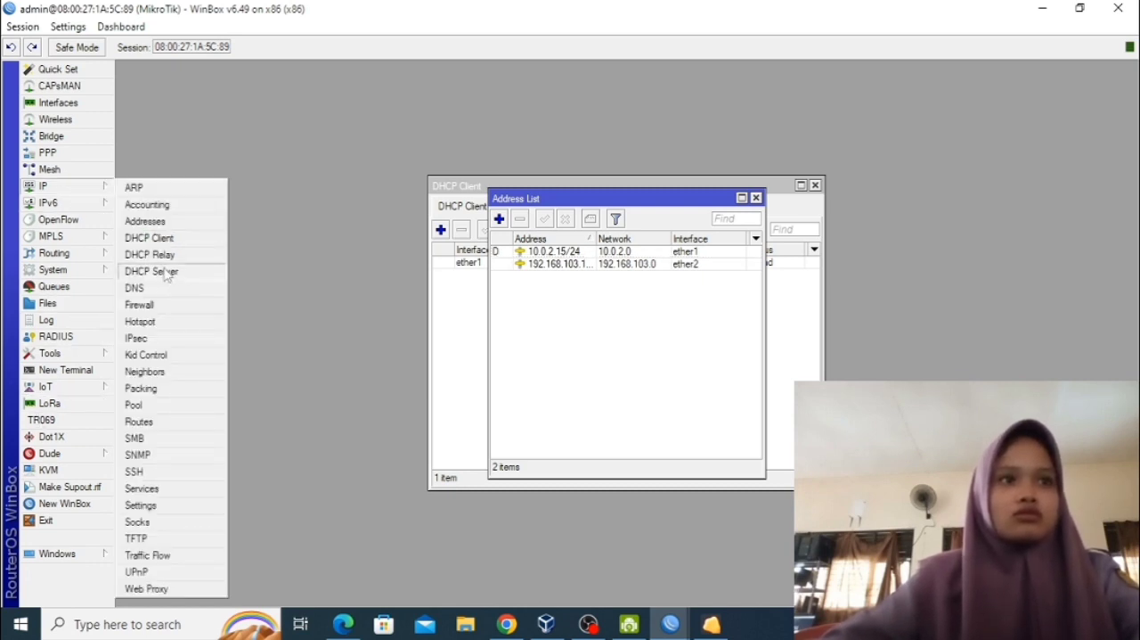
click(165, 273)
click(515, 232)
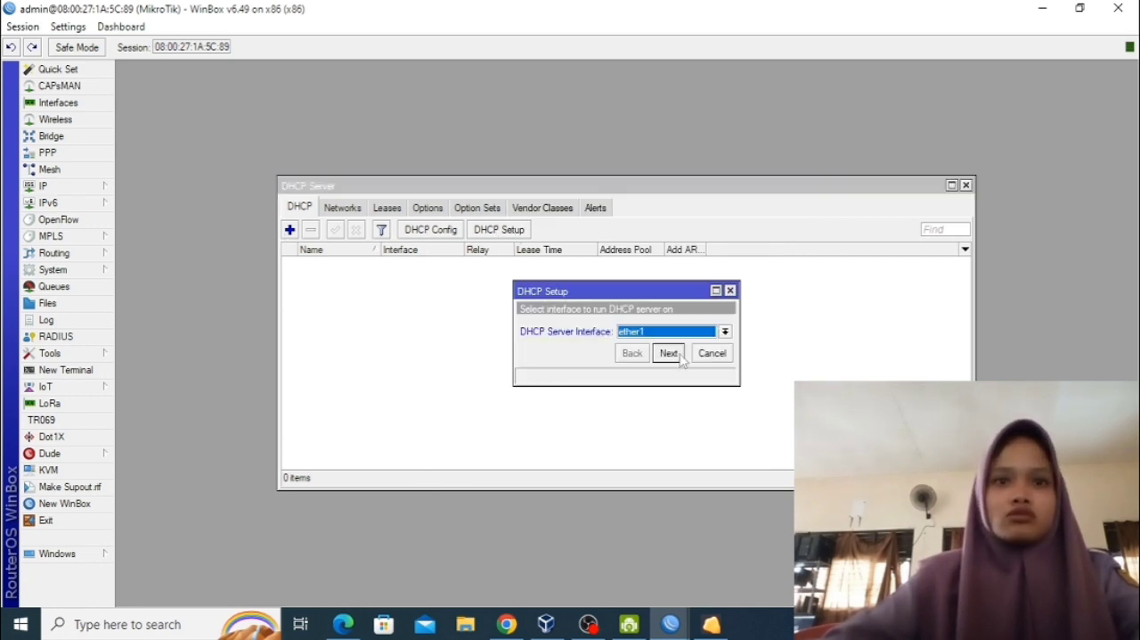
click(725, 332)
click(683, 357)
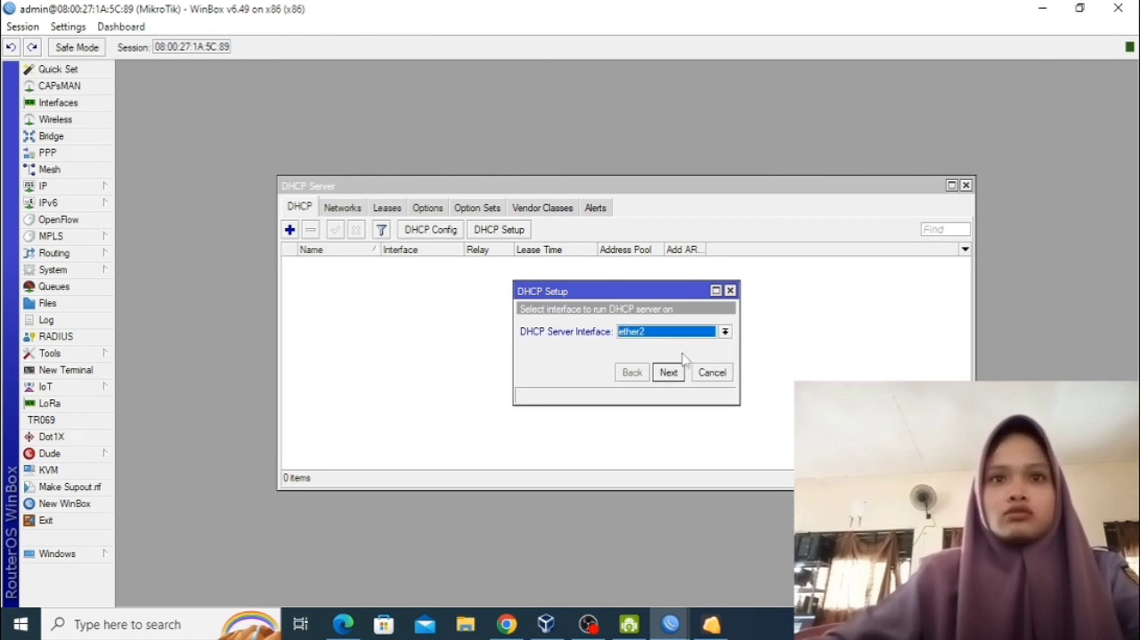
click(668, 373)
click(668, 373)
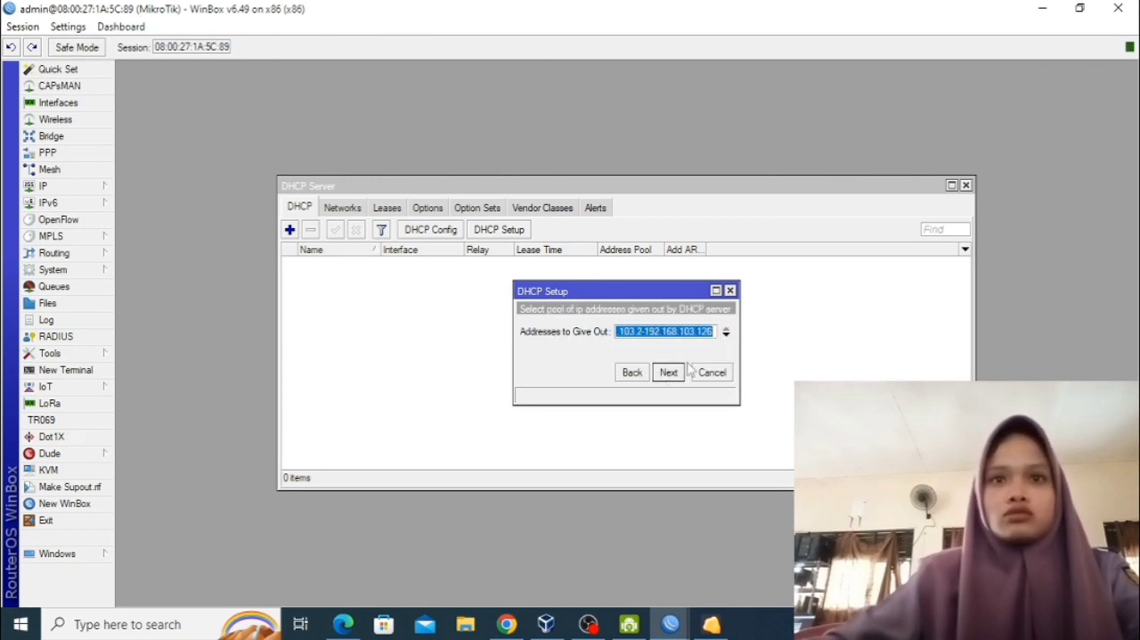
Set the end of the DHCP address pool to 192.168.103.100, accept the remaining defaults, and finish the DHCP server setup.
click(712, 331)
key(BackSpace)
key(BackSpace)
text(00)
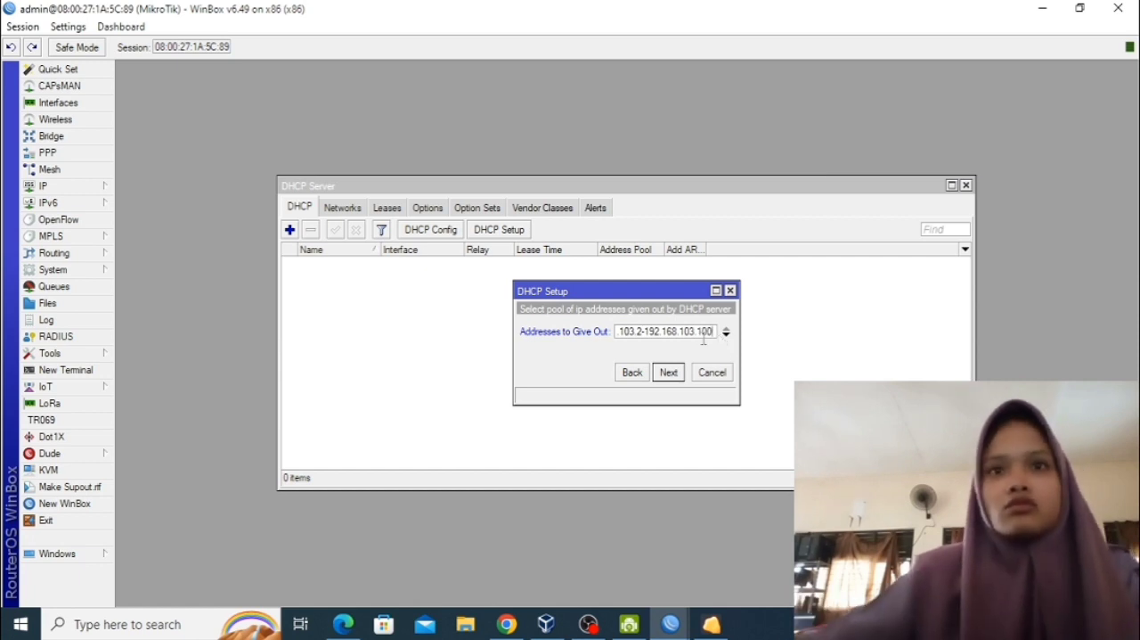
click(669, 373)
click(668, 372)
click(668, 372)
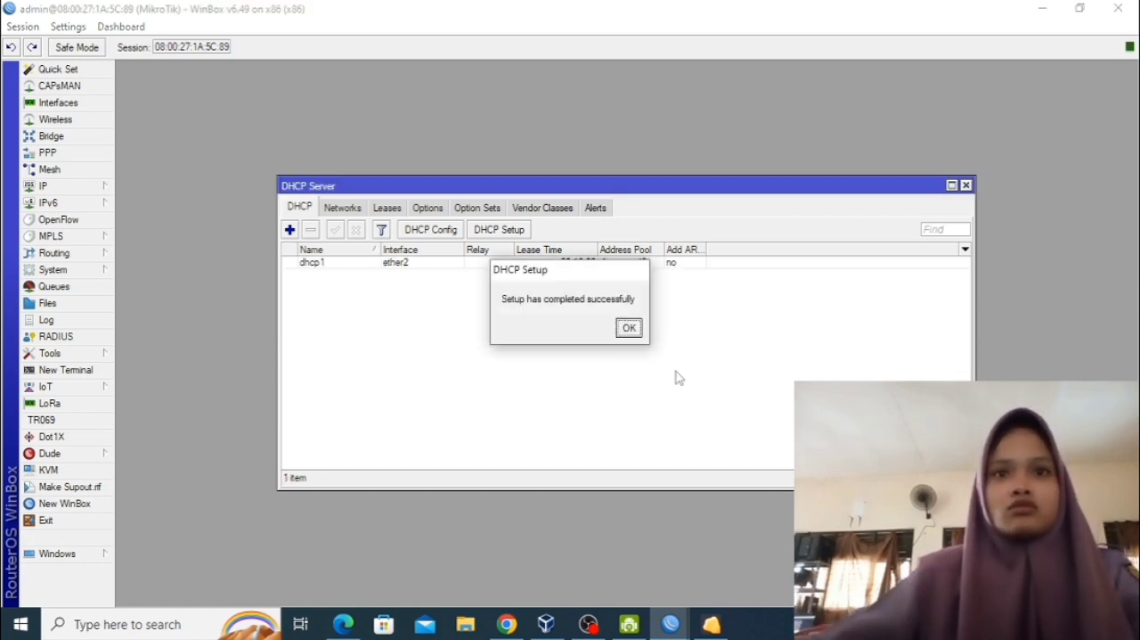
click(629, 329)
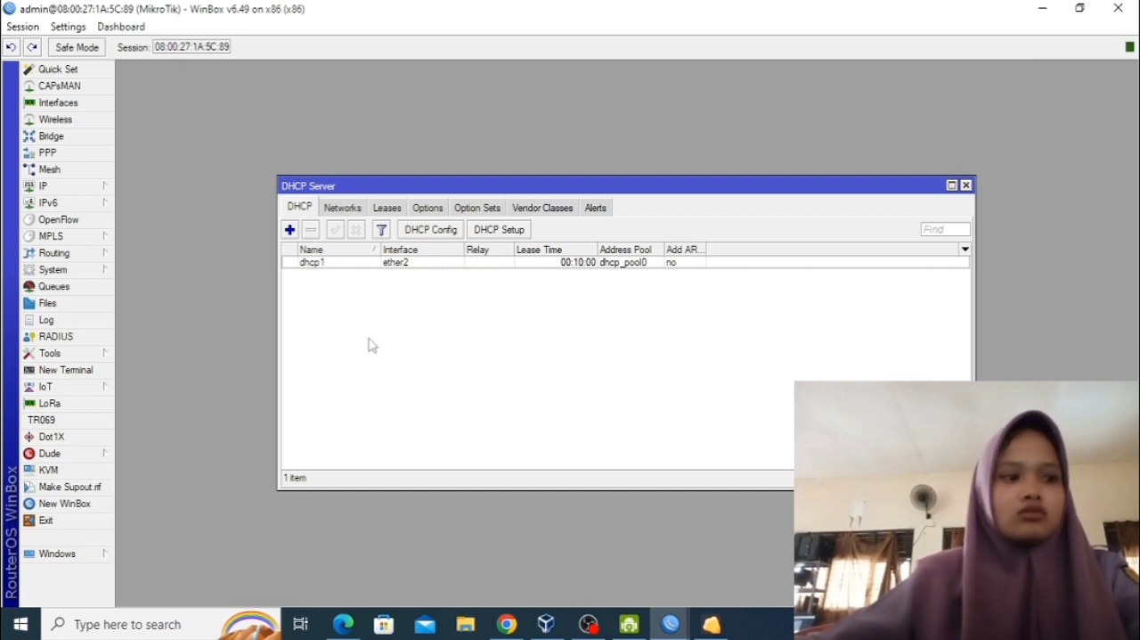
Create a firewall filter rule with the input chain and the icmp protocol.
click(77, 188)
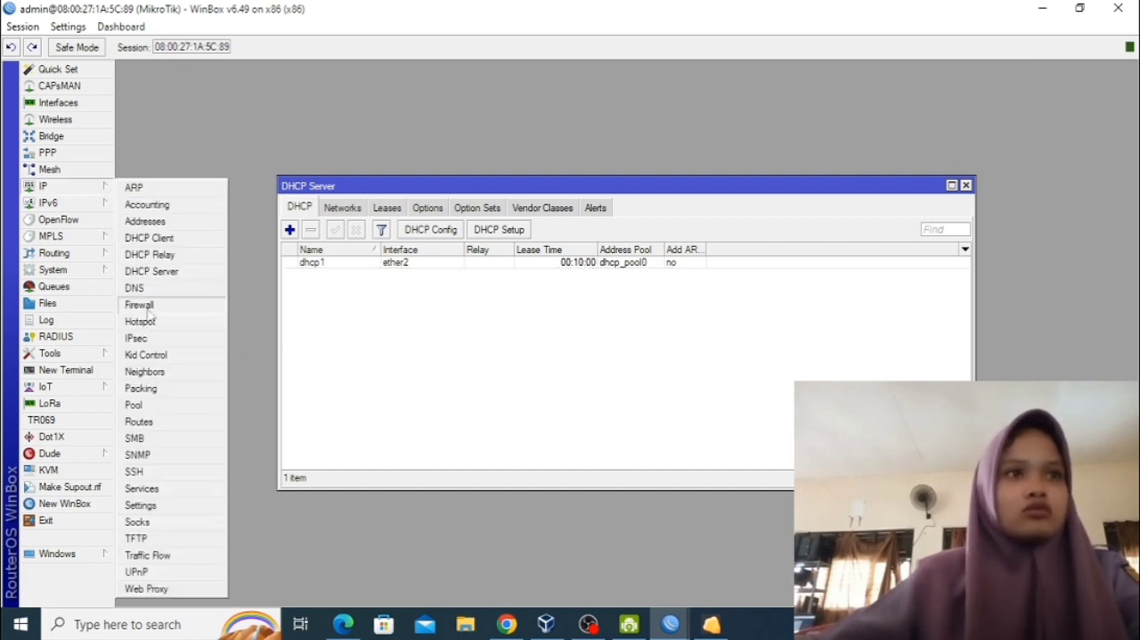
click(142, 305)
click(259, 231)
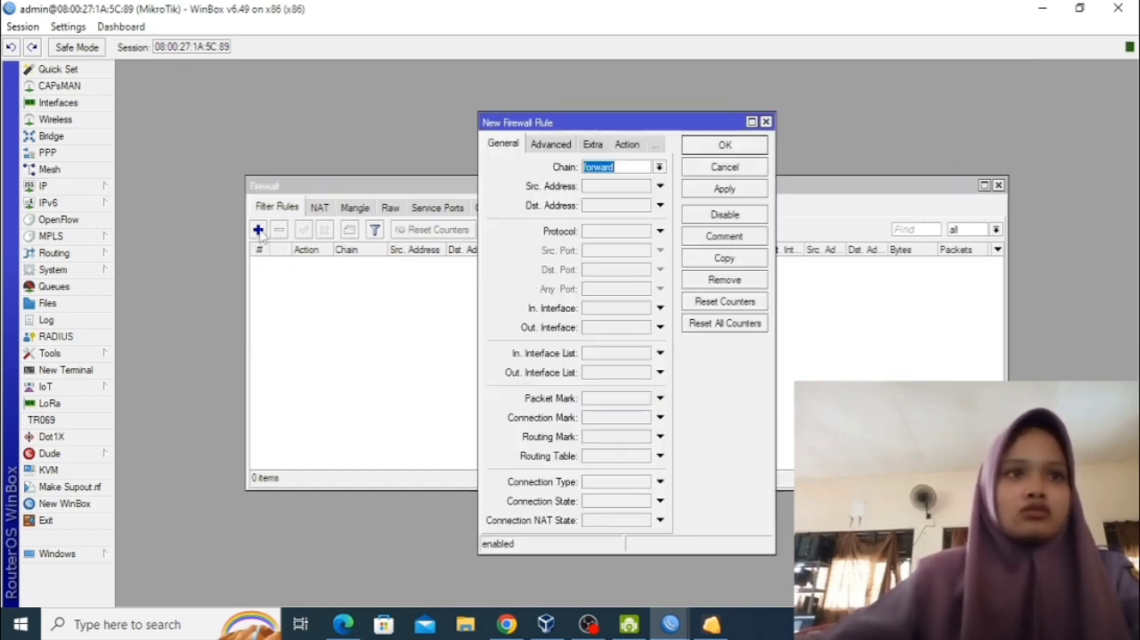
click(660, 166)
click(654, 191)
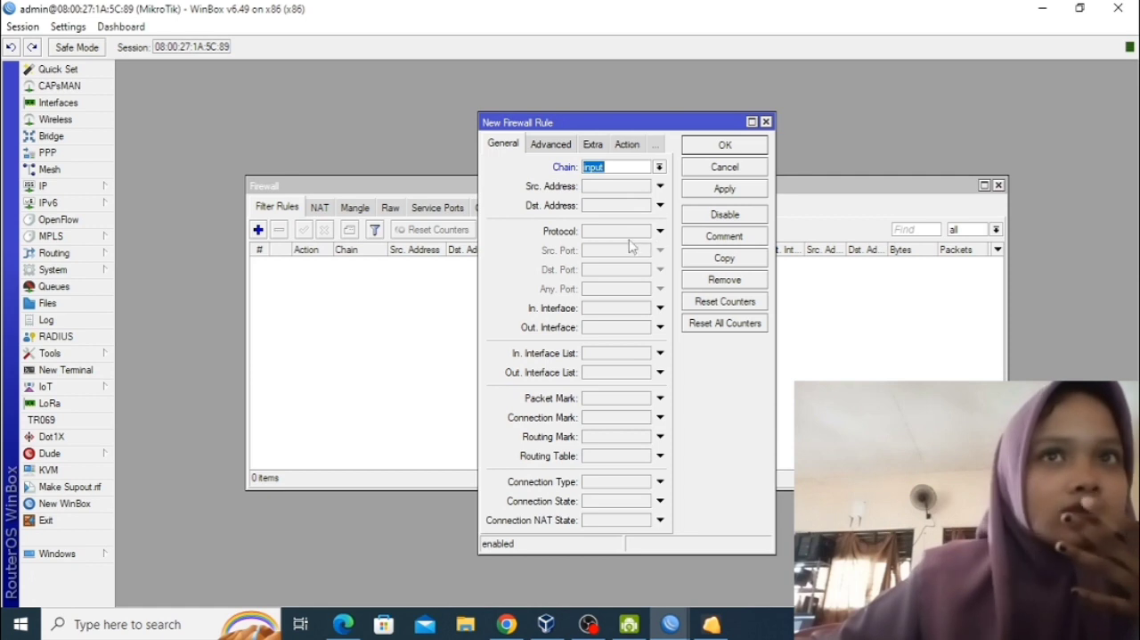
click(661, 232)
click(676, 231)
click(655, 252)
Set the new firewall rule's source address range to 192.168.103.2-192.168.103.50.
click(638, 186)
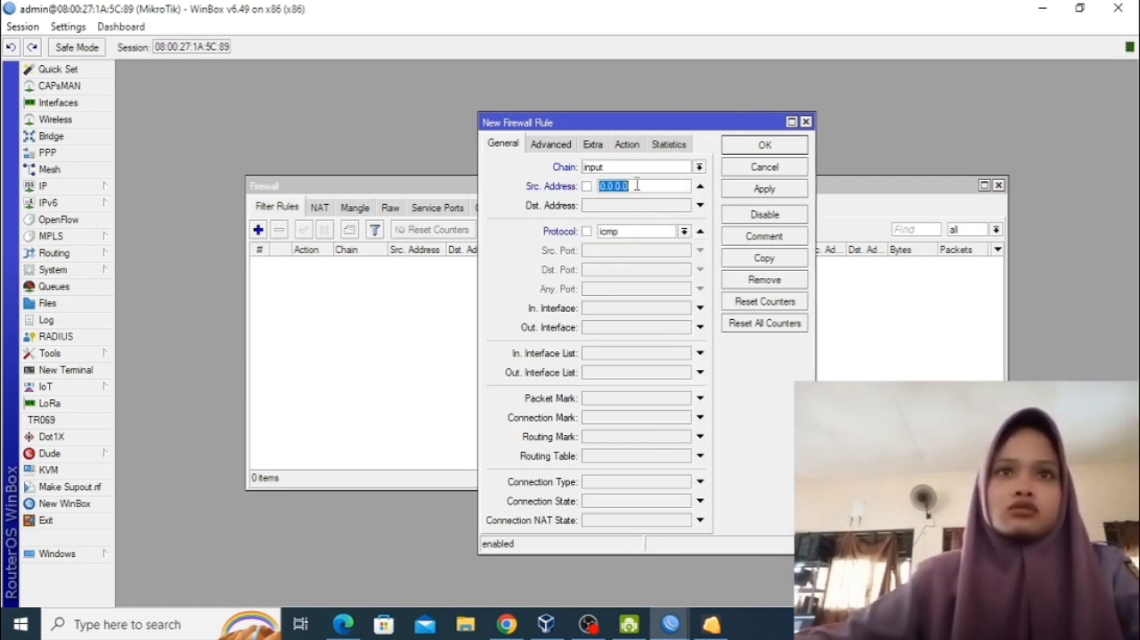
text(1)
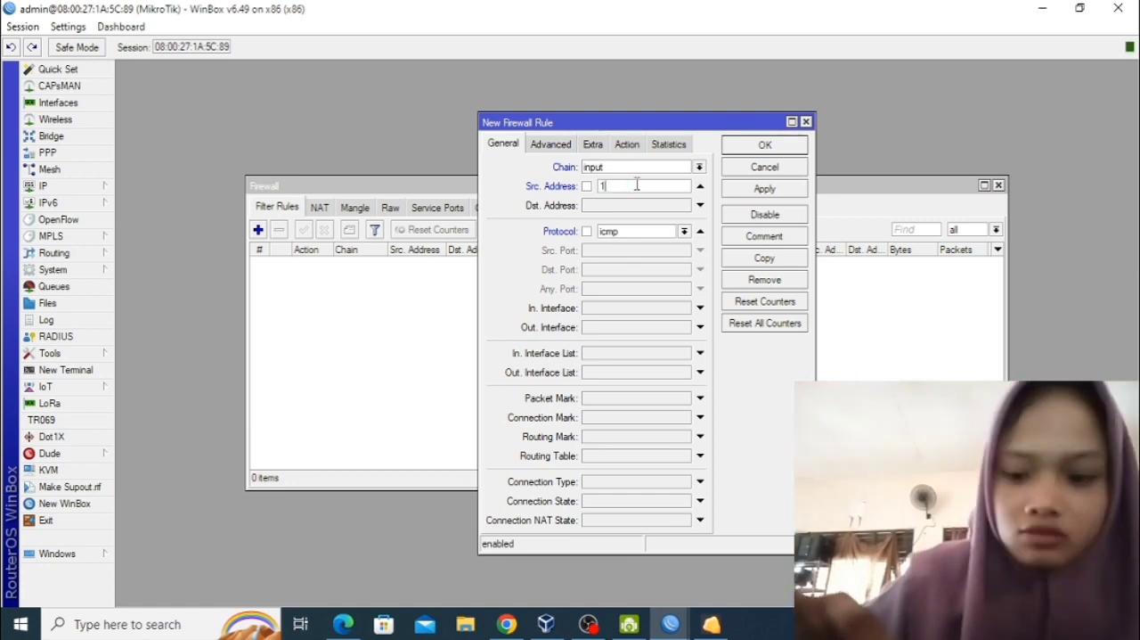
text(92.168)
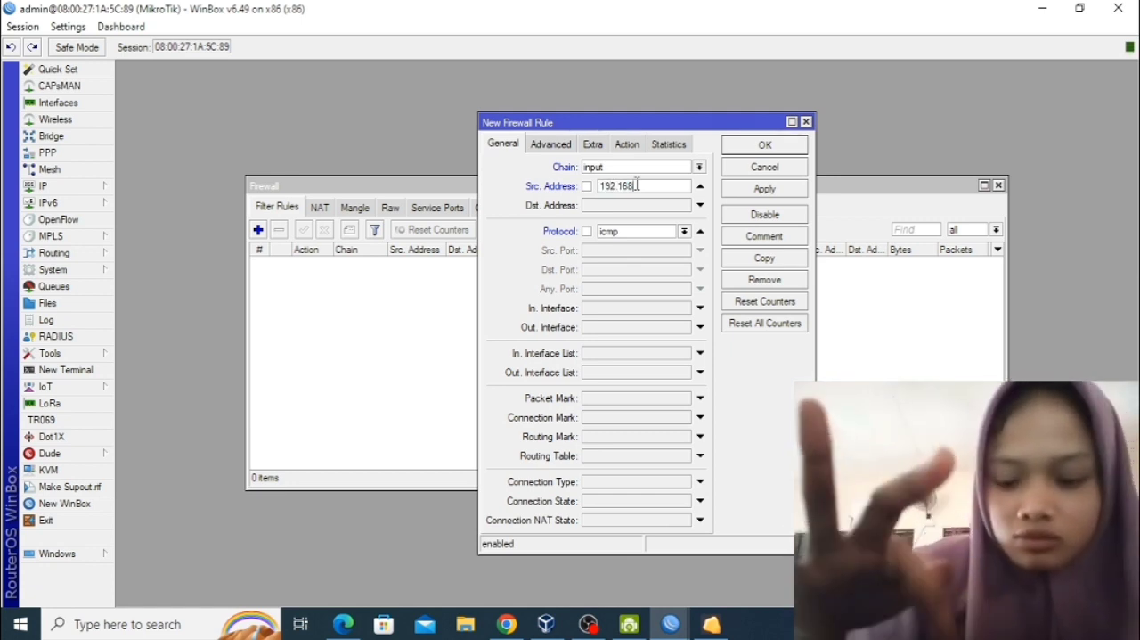
text(.103.2-1)
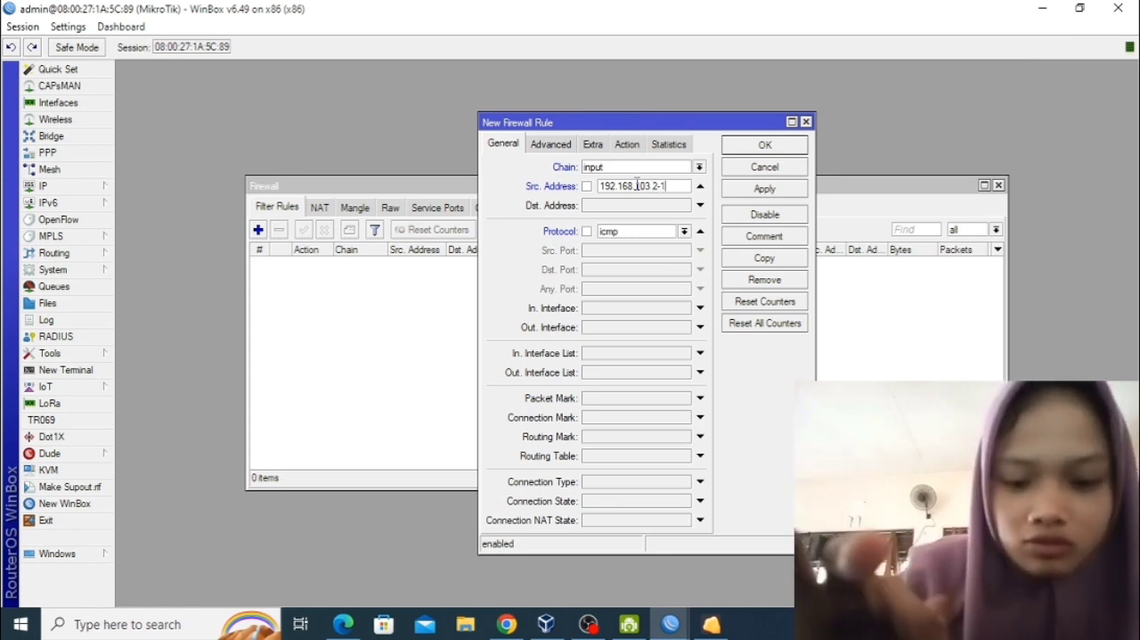
text(92.168.10)
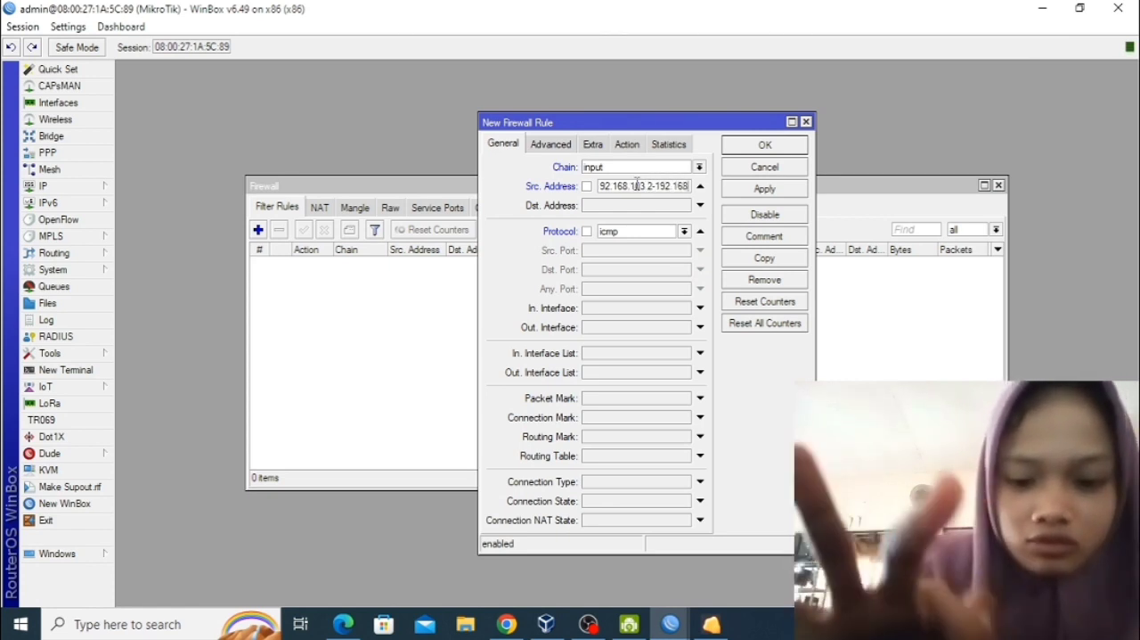
text(3.)
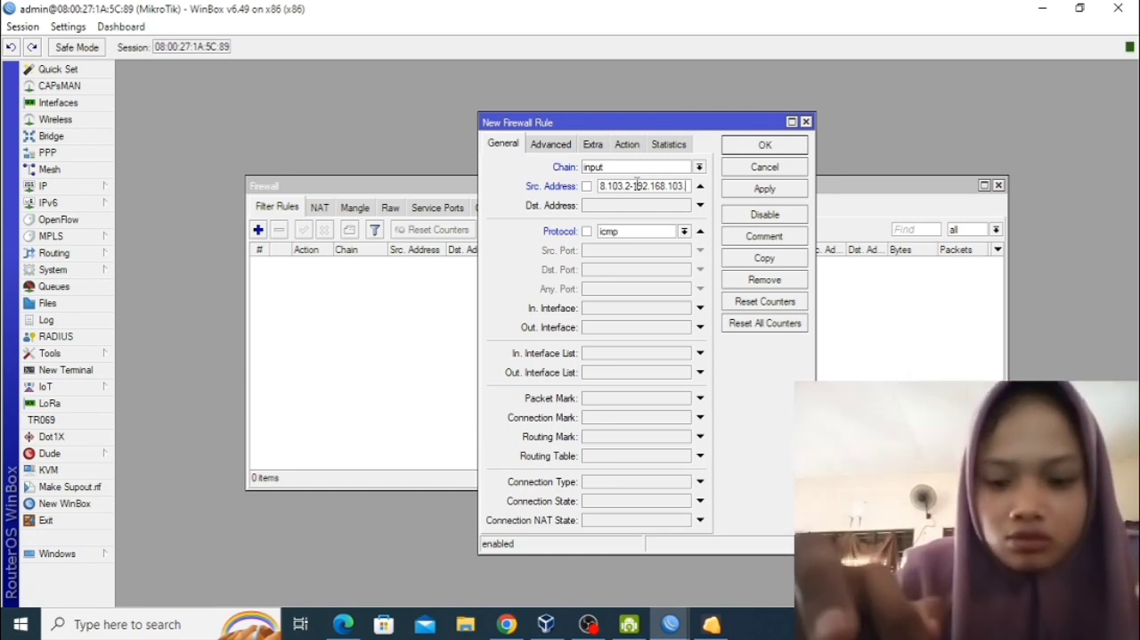
text(50)
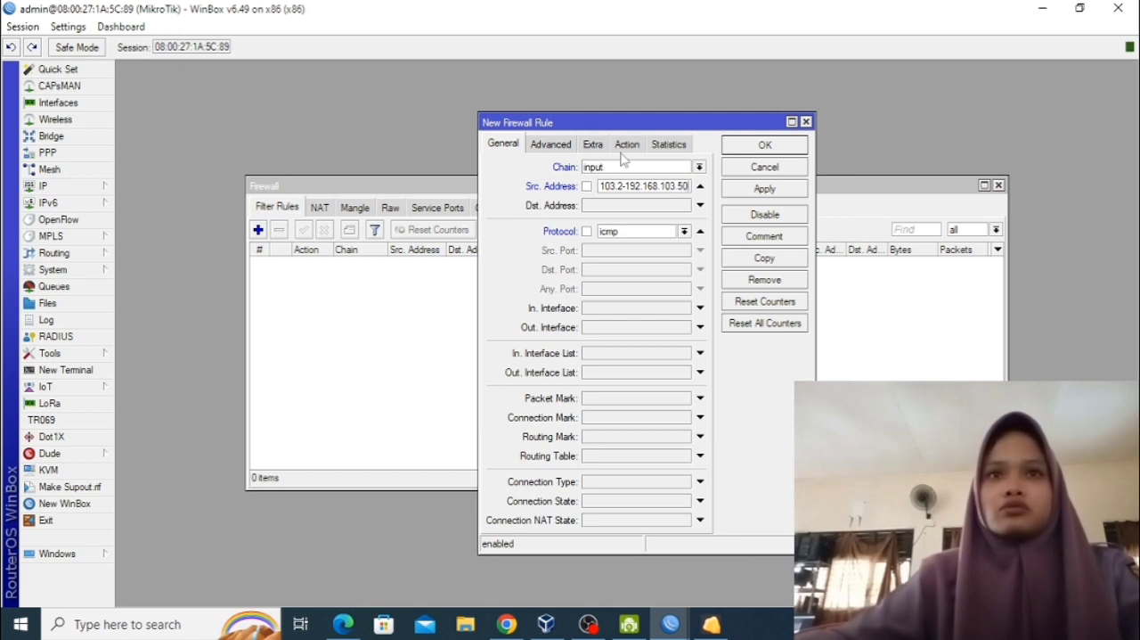
Set the icmp rule's action to drop and save the rule.
click(627, 144)
click(668, 172)
click(652, 212)
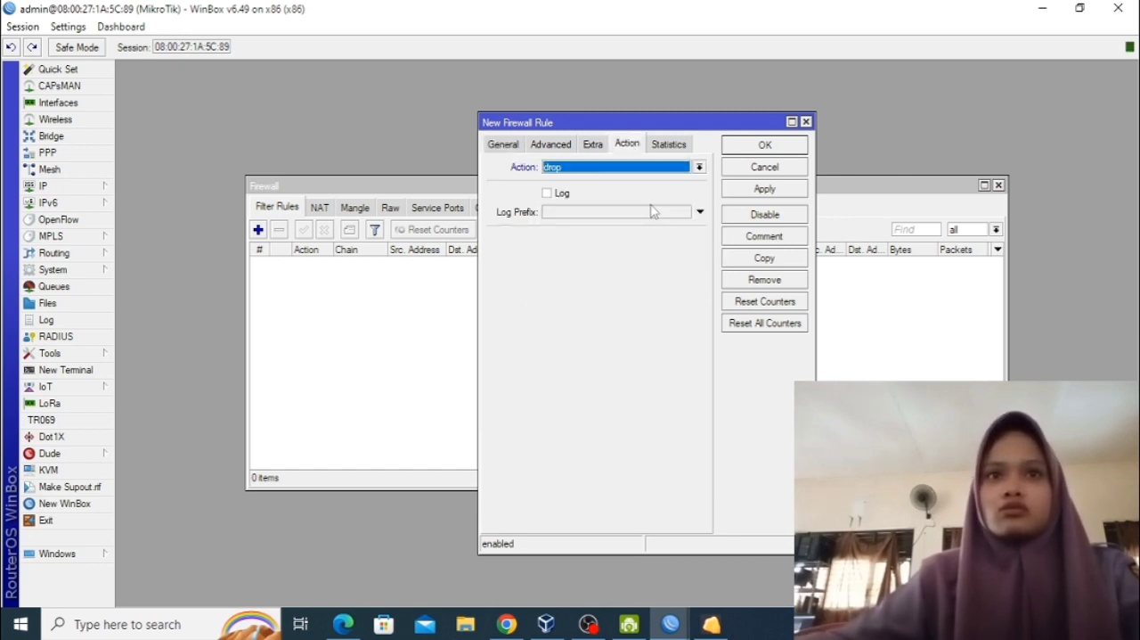
click(776, 196)
click(766, 148)
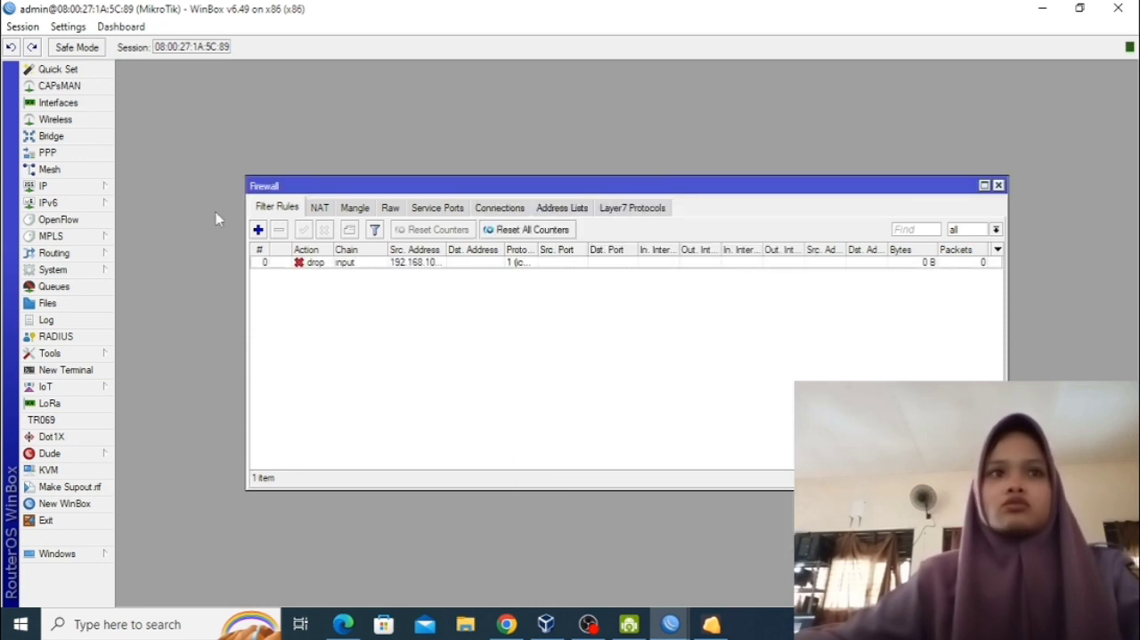
Create another filter rule with the input chain and source address range 192.168.103.51-192.168.103.100.
click(258, 230)
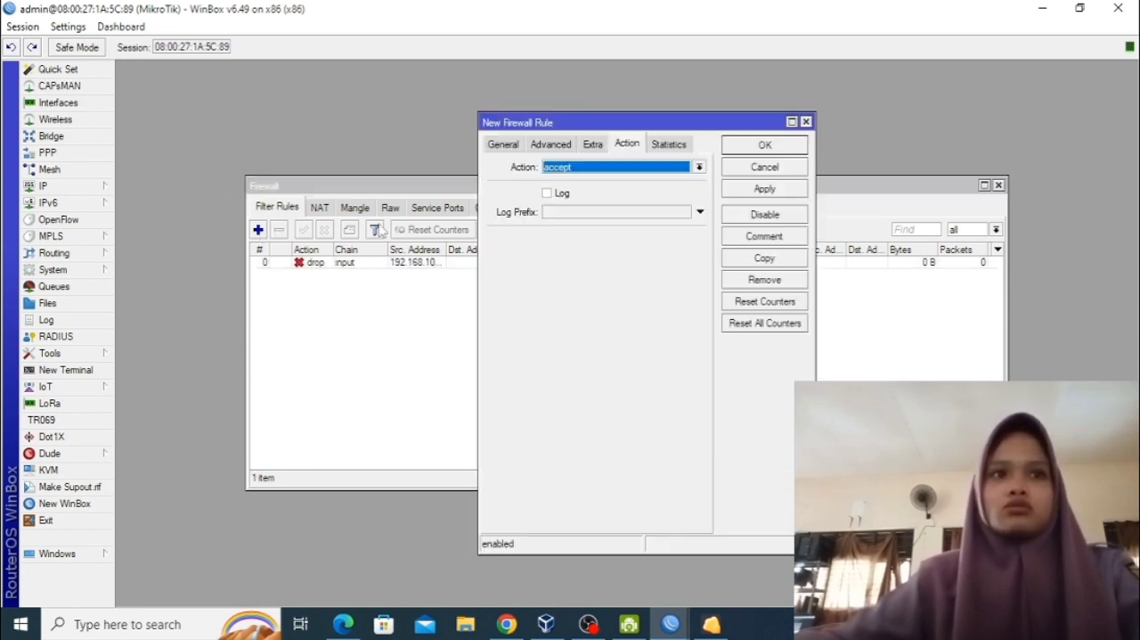
click(503, 144)
click(699, 167)
click(623, 192)
click(674, 189)
text(192)
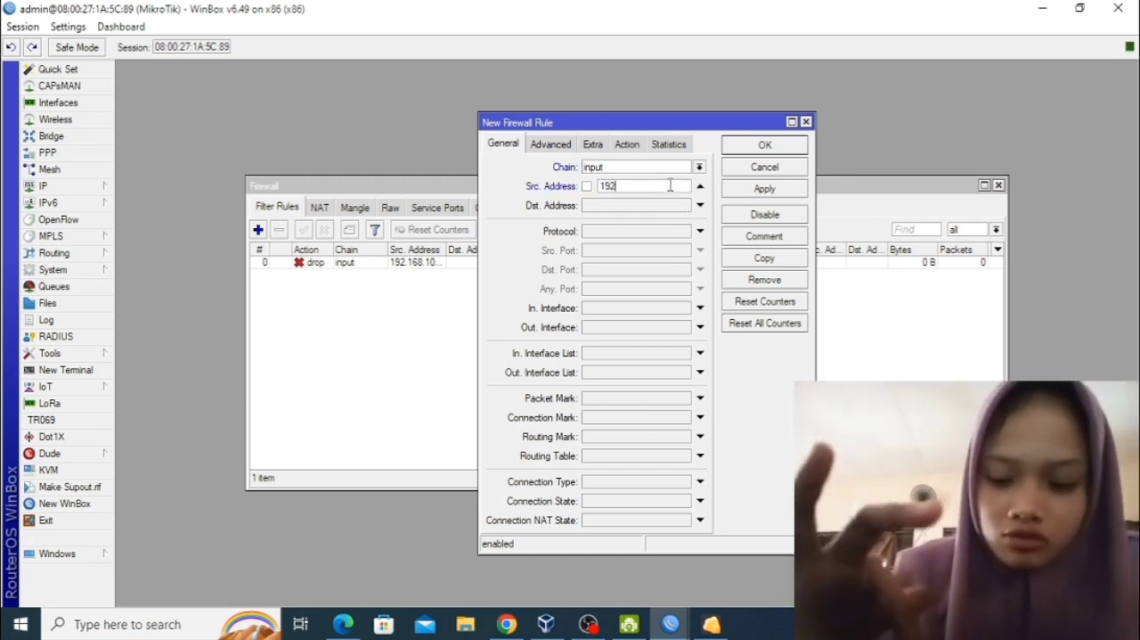
text(.168.103)
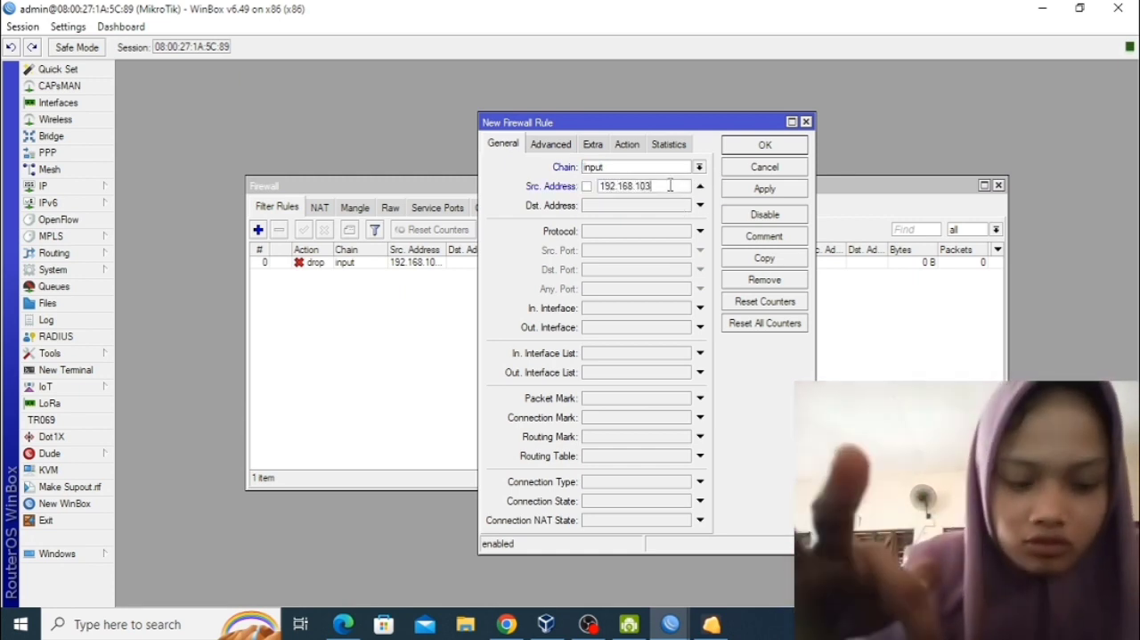
text(.51-)
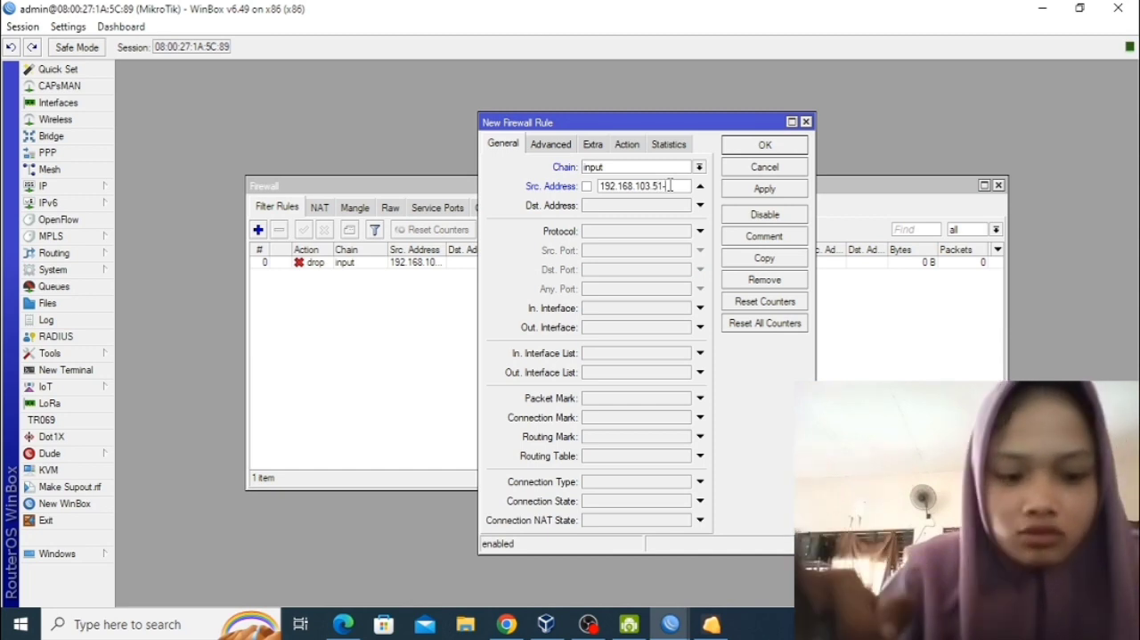
text(192.16)
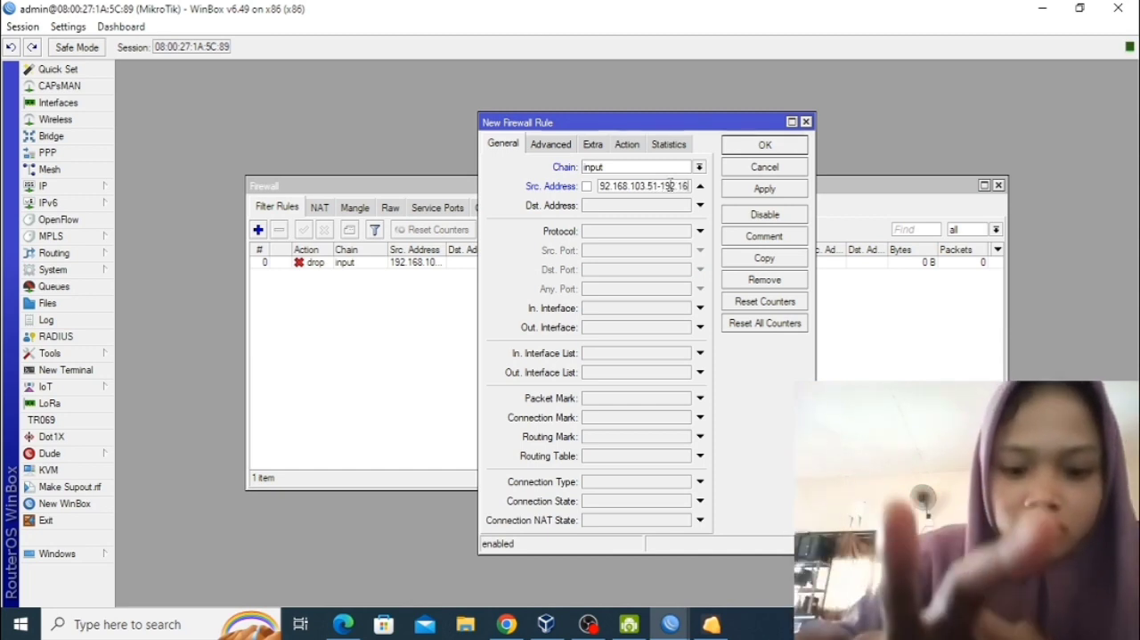
text(8.103.100)
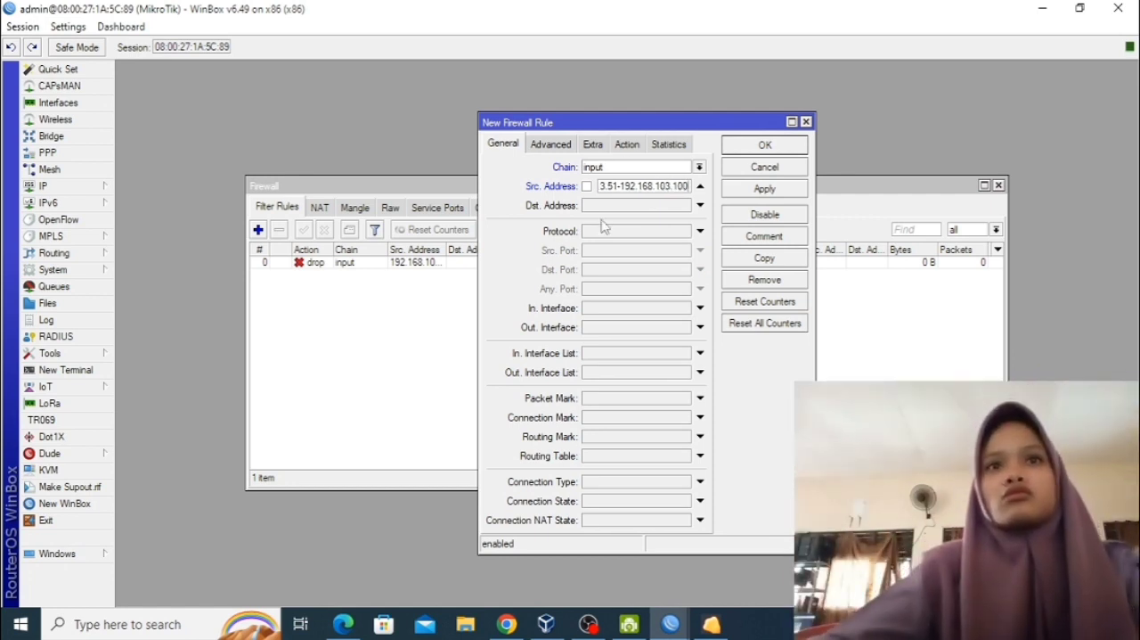
Set the second rule's protocol to icmp and its action to drop, and save it.
click(689, 233)
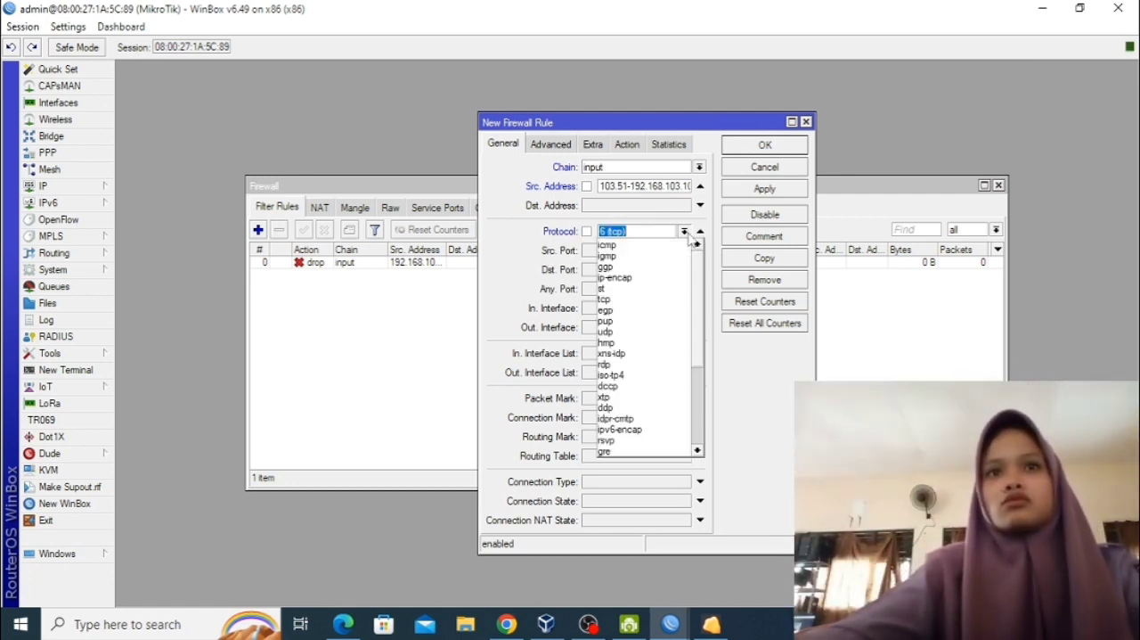
click(686, 246)
click(628, 145)
click(623, 168)
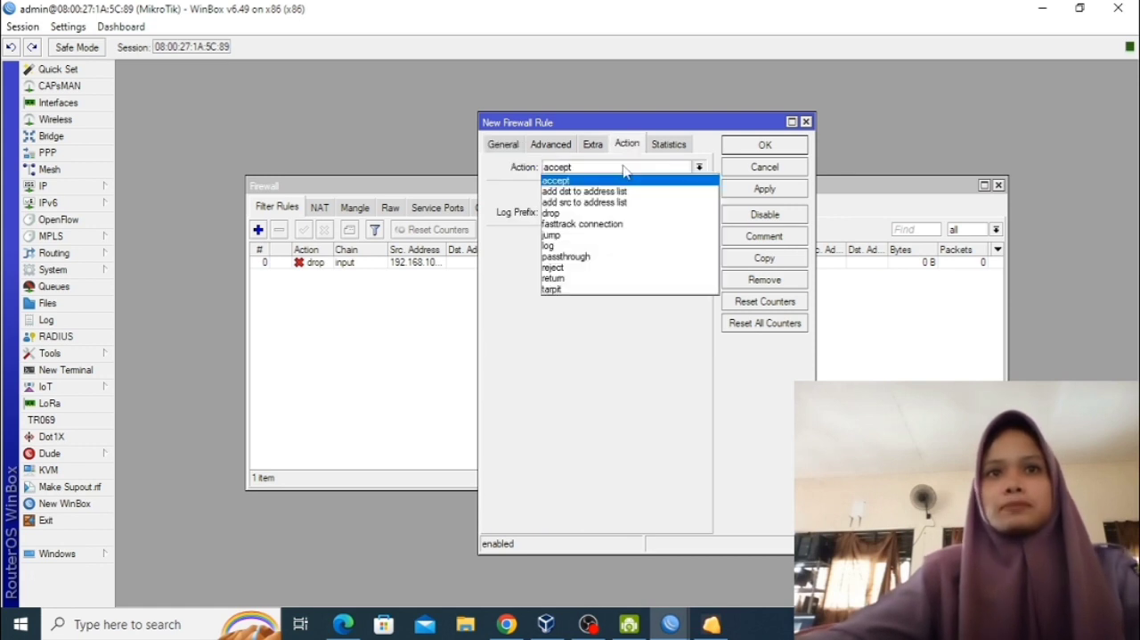
click(625, 212)
click(759, 190)
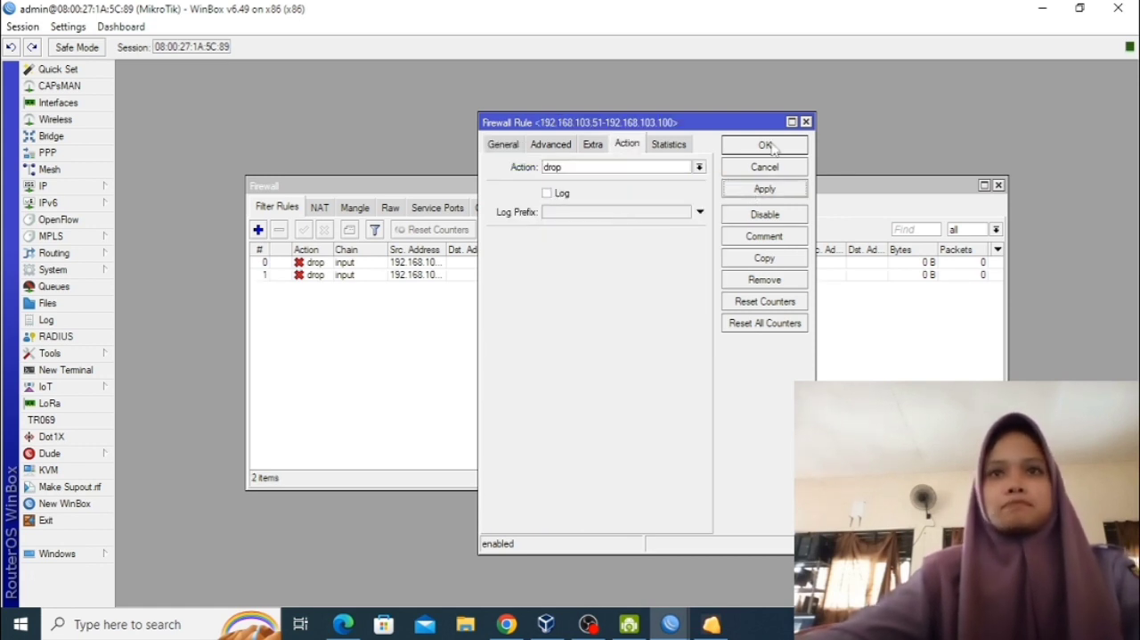
click(745, 146)
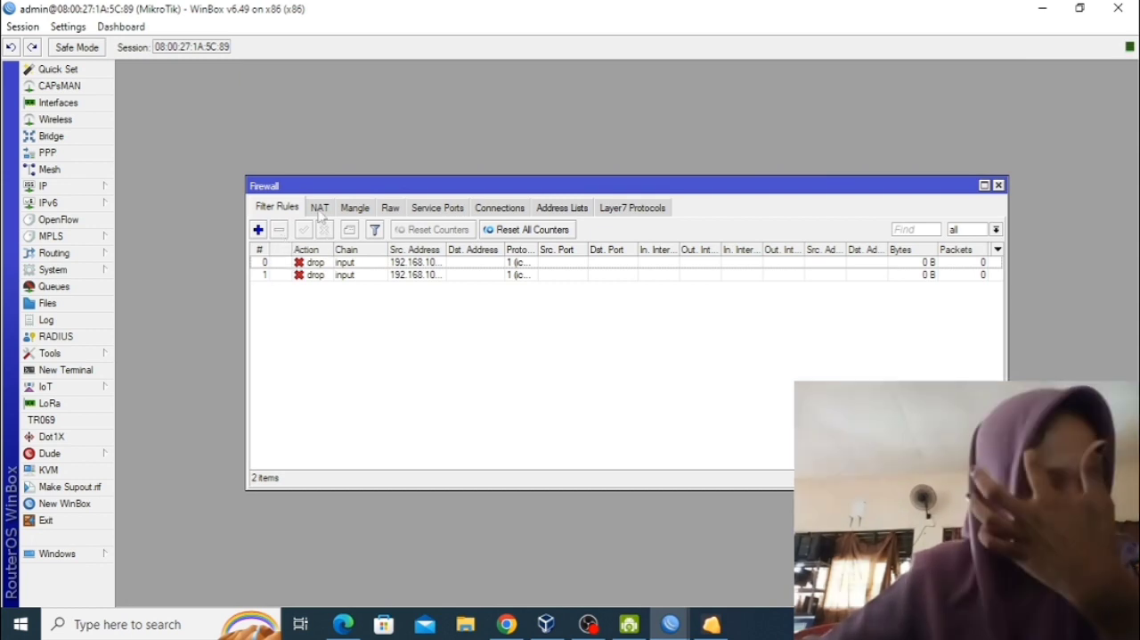
Add a third input-chain icmp filter rule with the action log and the log prefix "aktifkan log", and save it.
mouse_move(455, 516)
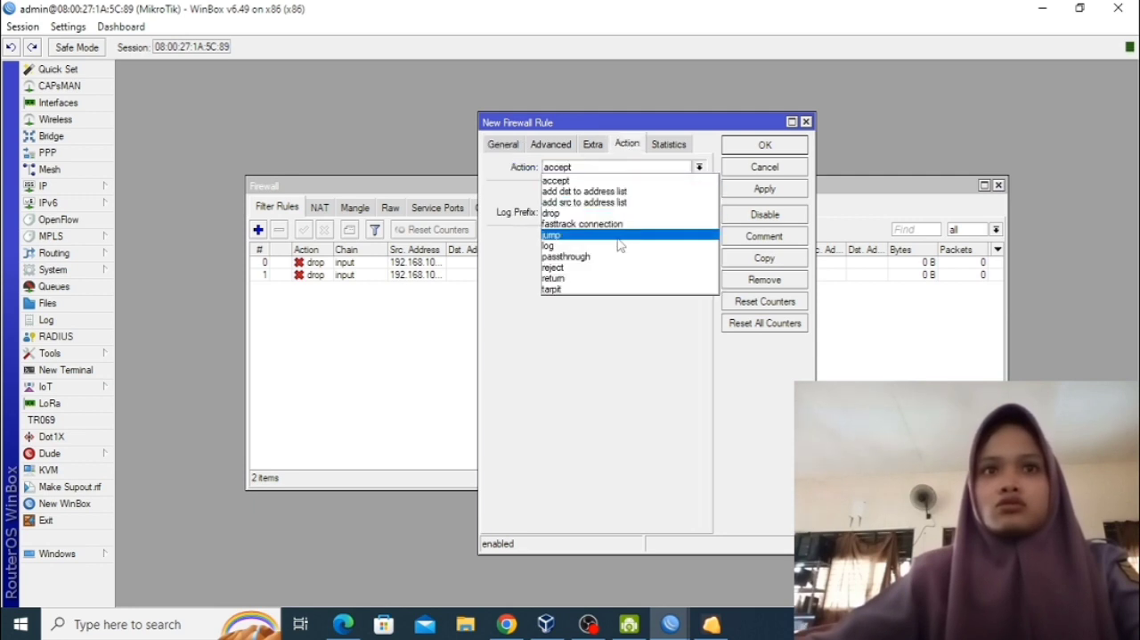
click(621, 212)
text(a)
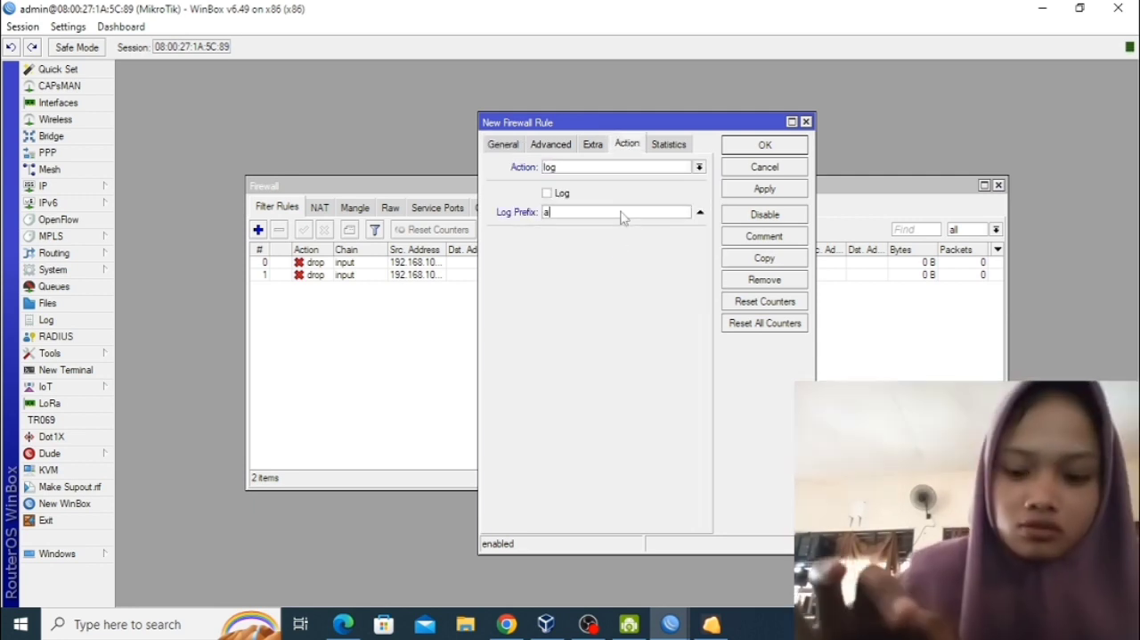
text(ktifkan log)
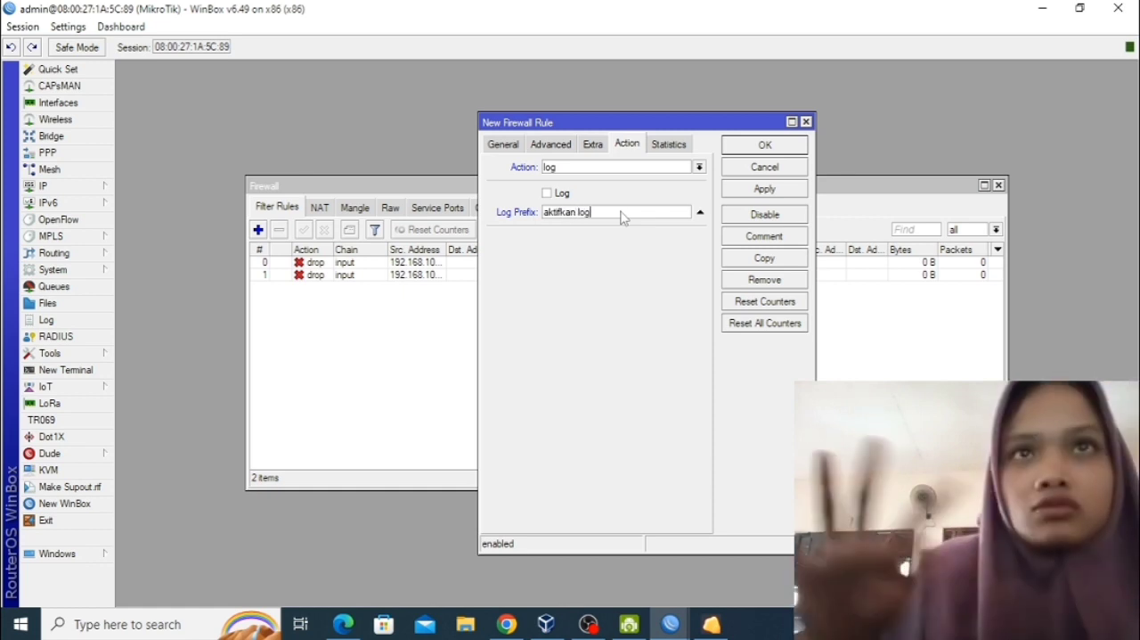
click(765, 190)
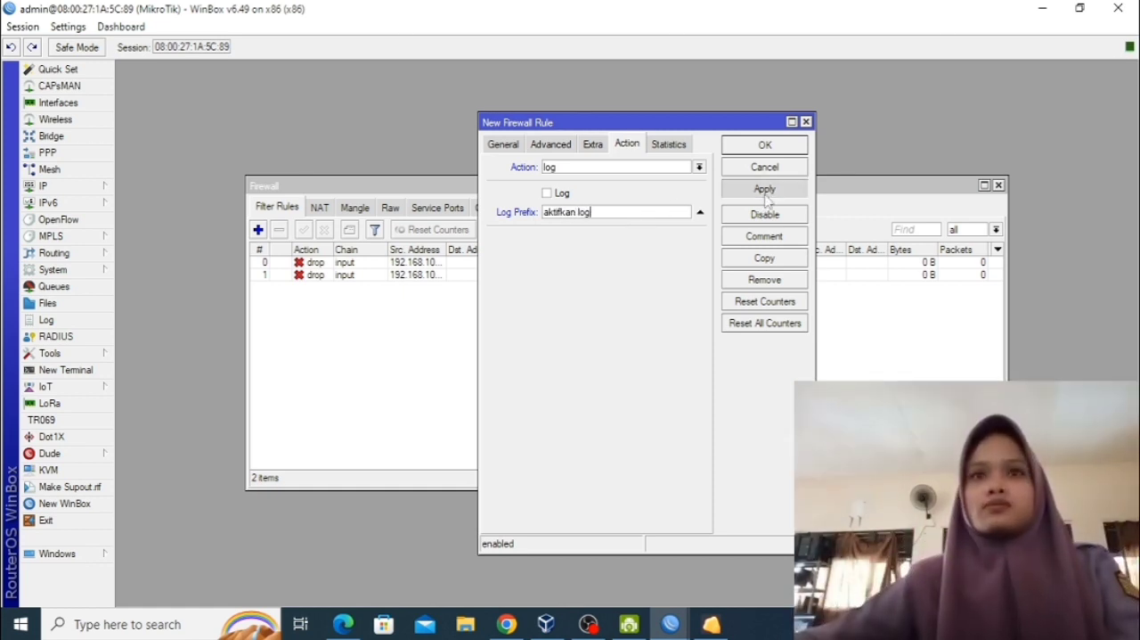
click(765, 145)
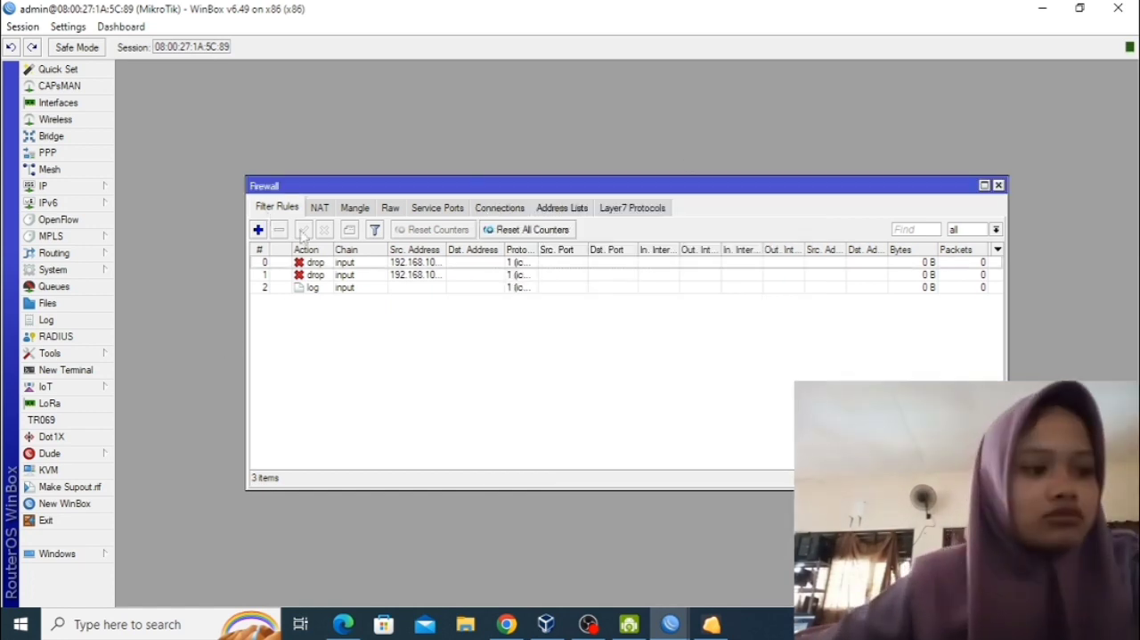
Add a srcnat NAT rule with out interface ether1 and the action masquerade, and save it.
click(329, 209)
click(258, 230)
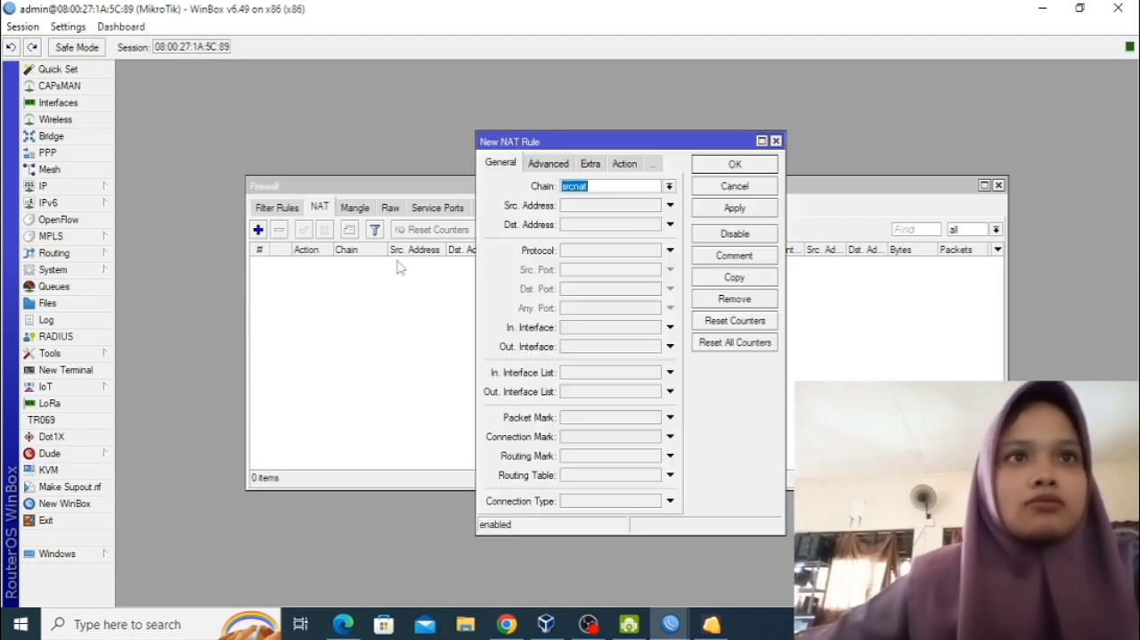
click(623, 347)
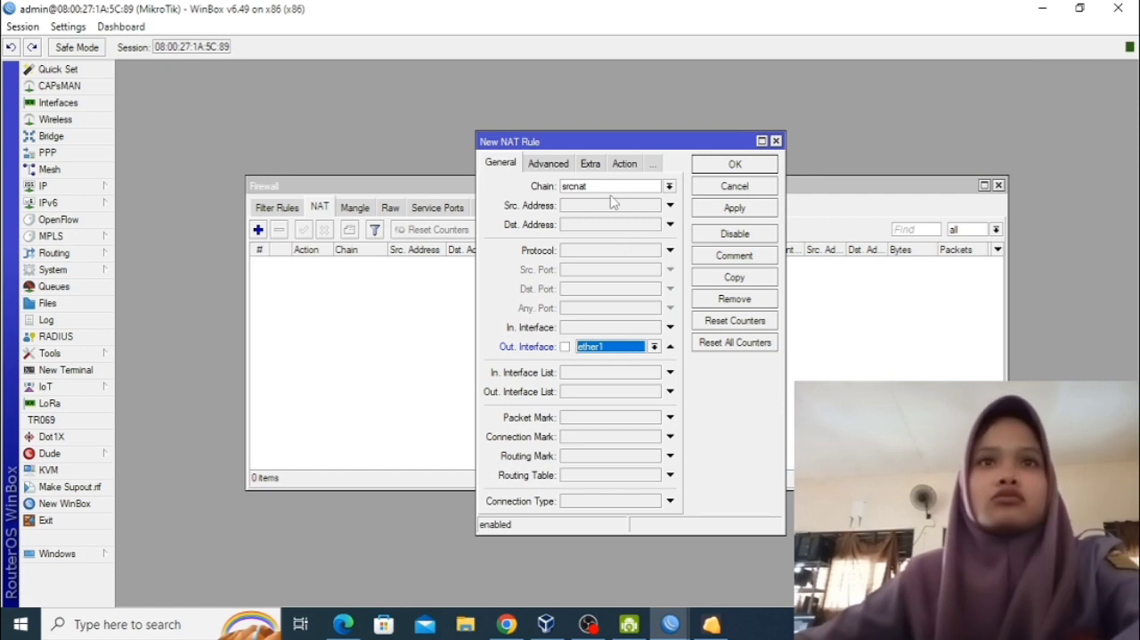
click(628, 163)
click(637, 186)
click(622, 266)
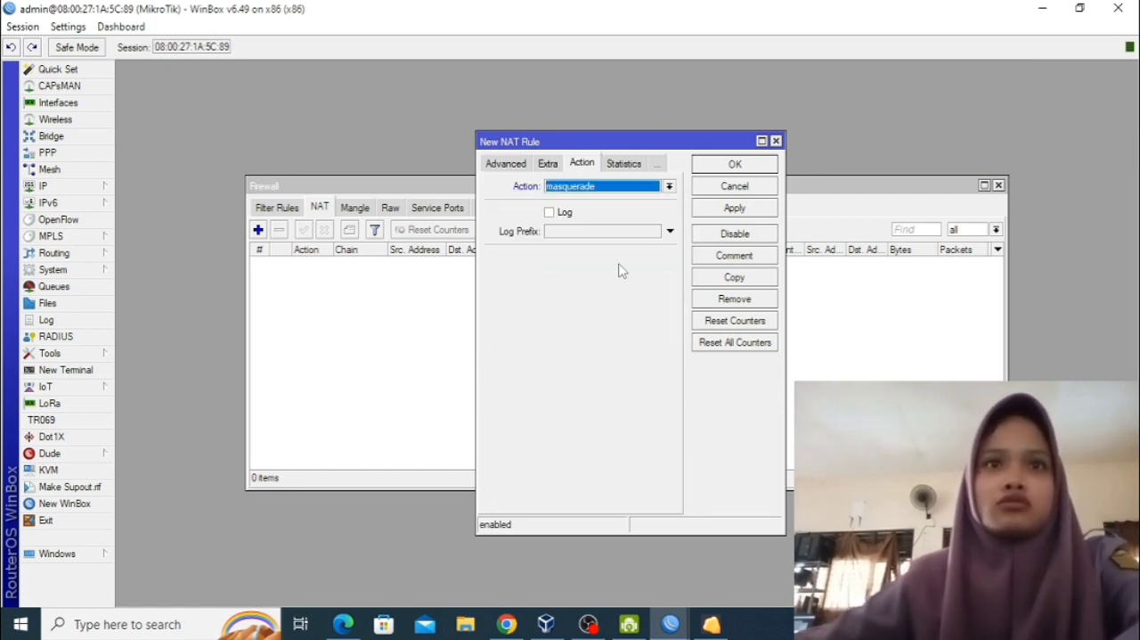
click(709, 208)
click(705, 168)
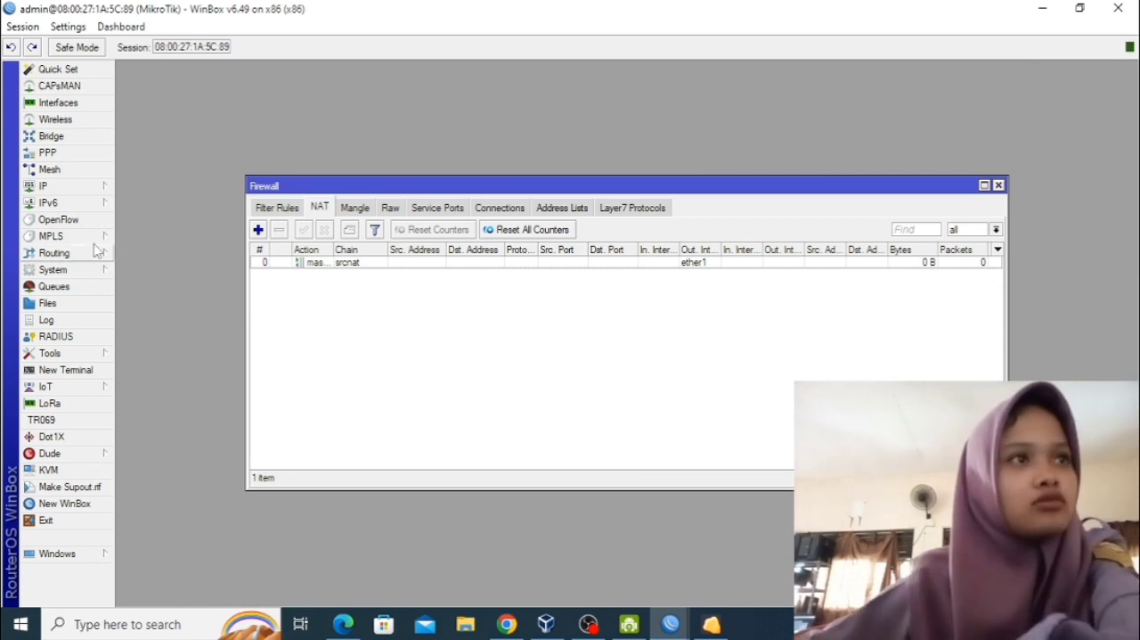
Start the hotspot setup on interface ether2 and accept the proposed settings up to the DNS configuration.
click(75, 186)
click(174, 319)
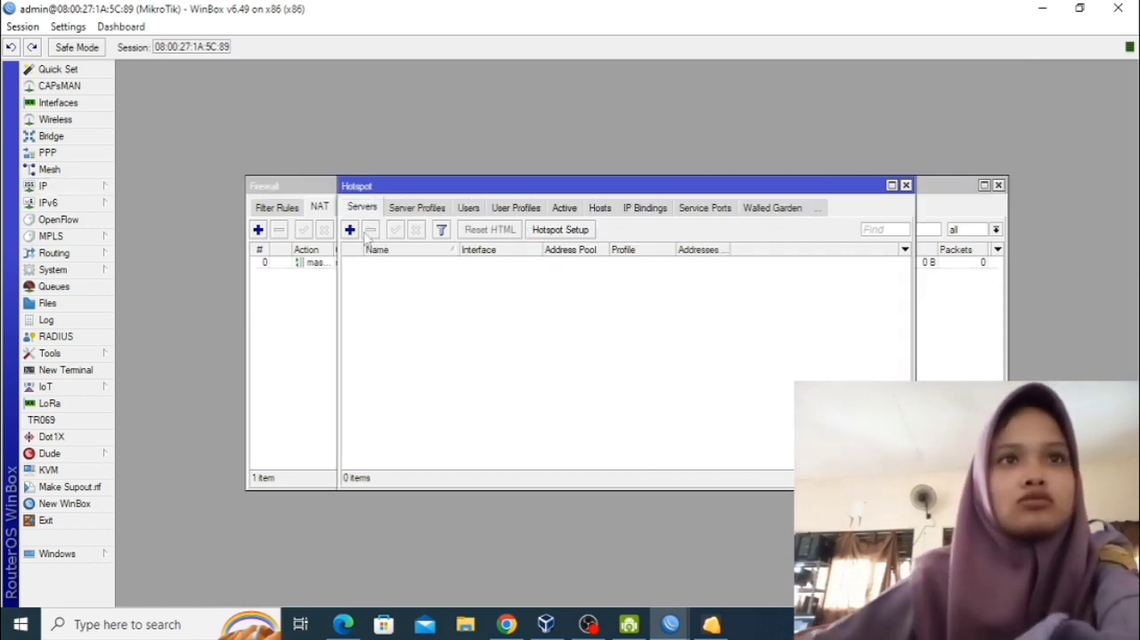
click(529, 233)
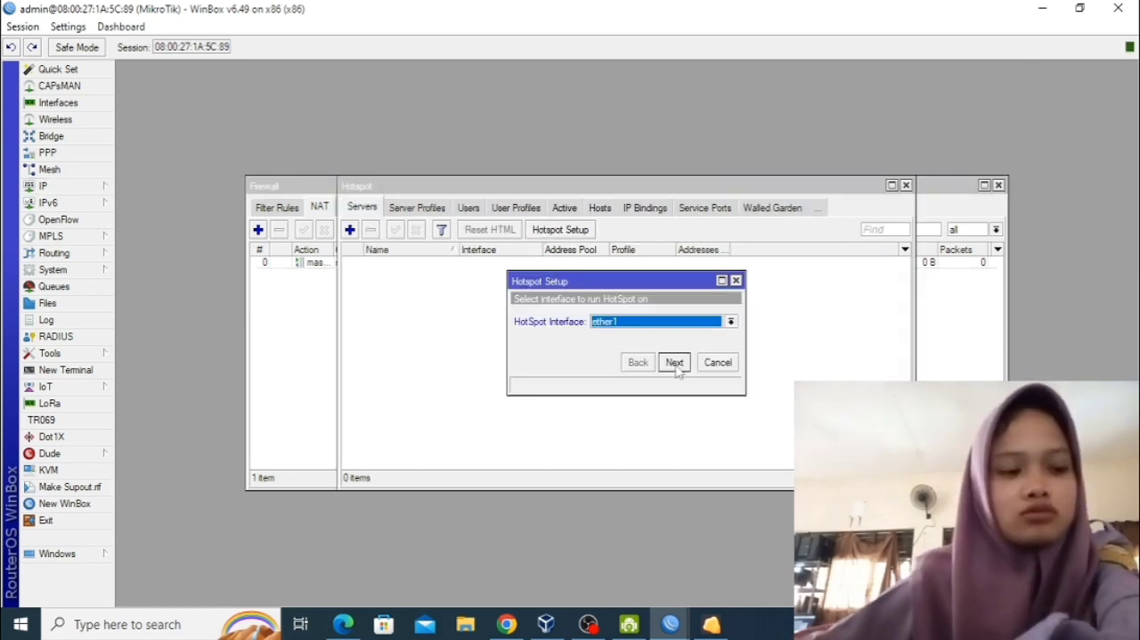
click(730, 323)
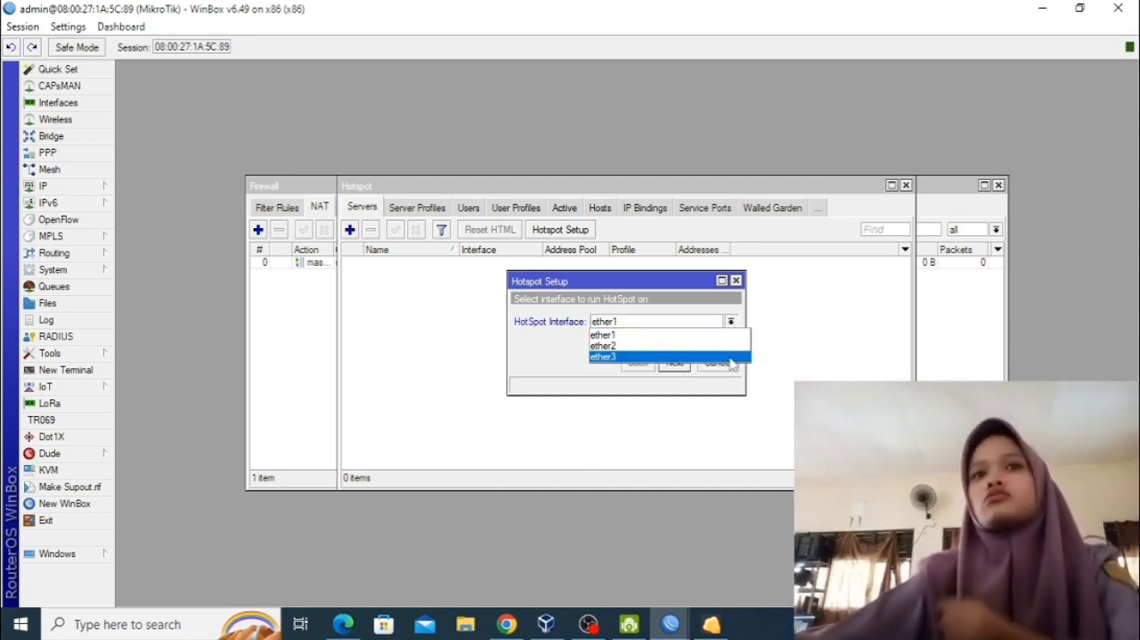
click(729, 346)
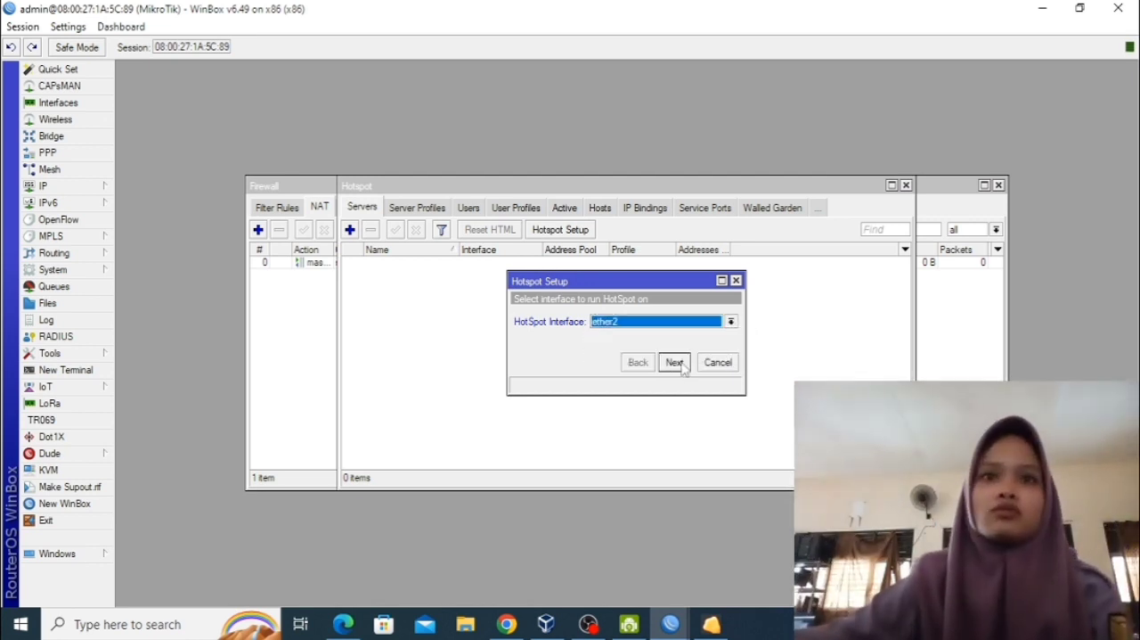
click(675, 362)
click(675, 362)
click(674, 362)
click(674, 361)
click(677, 362)
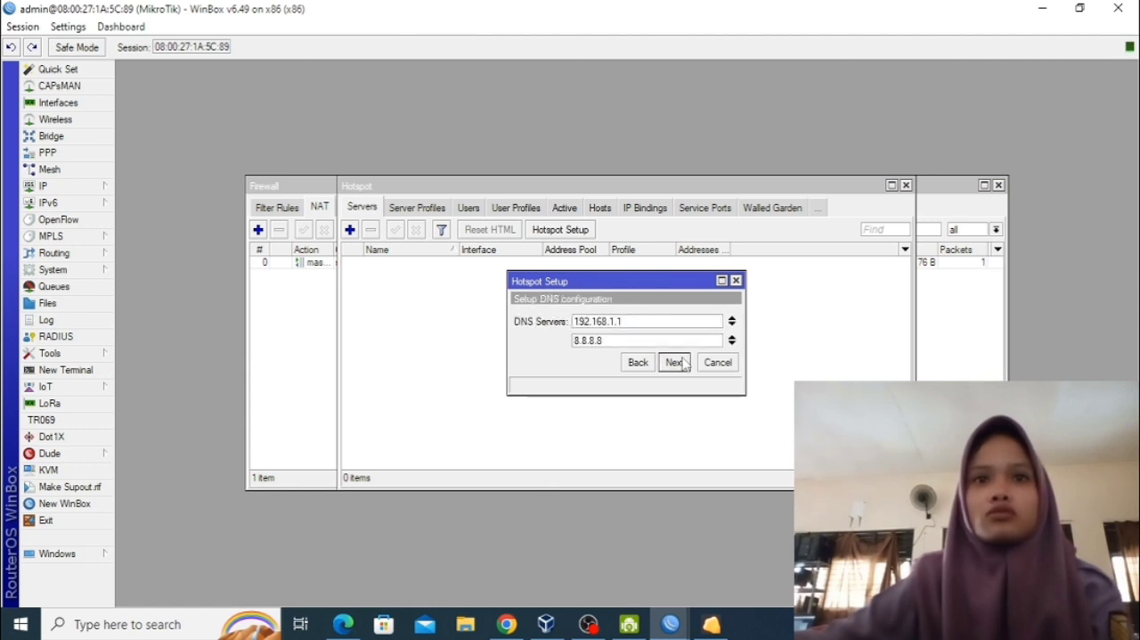
Add 8.8.4.4 as a third DNS server in the hotspot setup and proceed.
click(732, 343)
text(8.8)
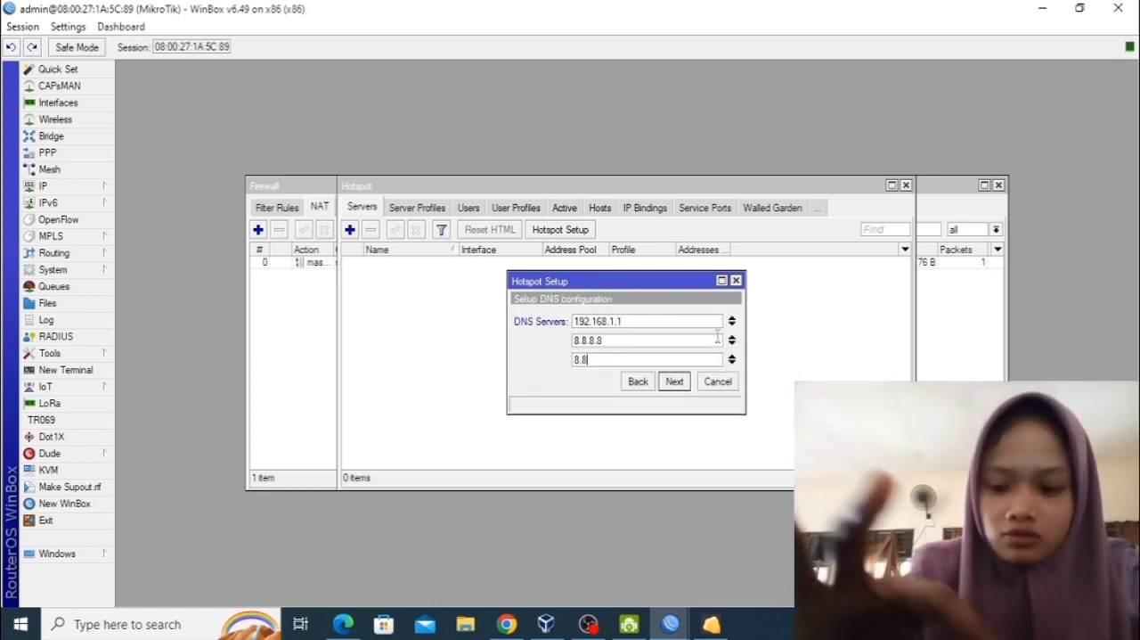
text(.4.)
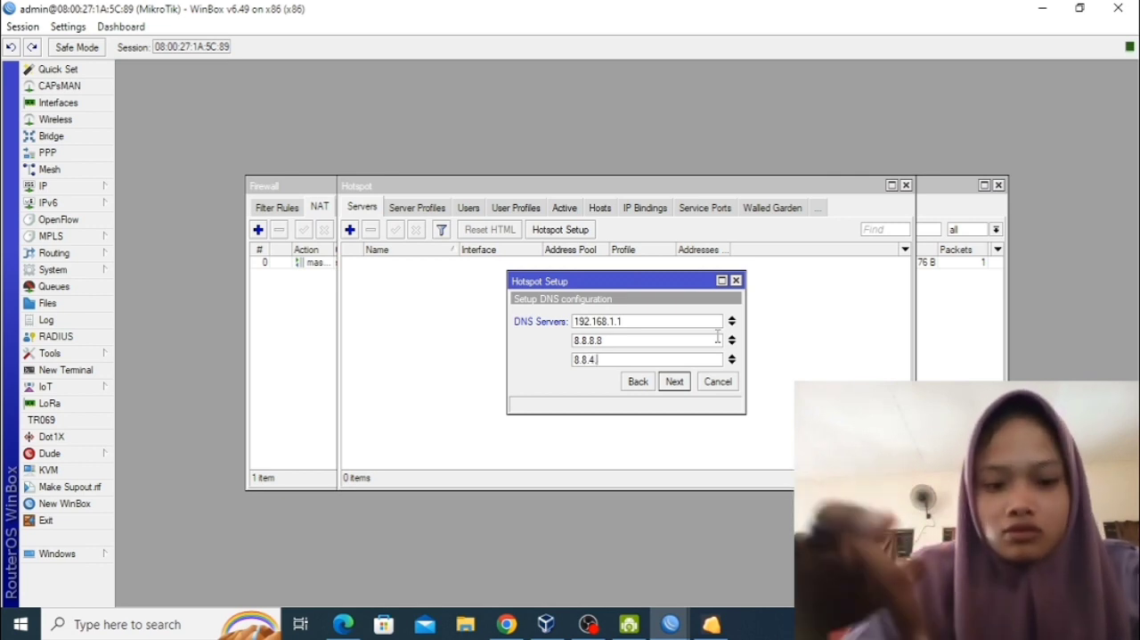
text(4)
click(675, 382)
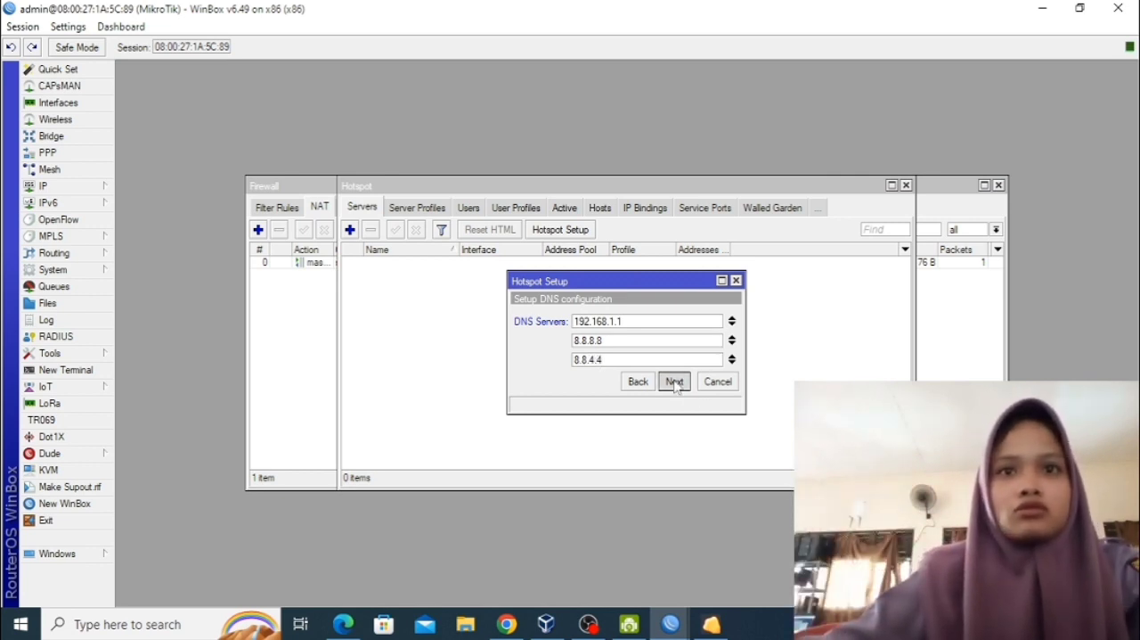
Set the hotspot server's DNS name to the student's first name followed by .tkj and proceed.
text(adin)
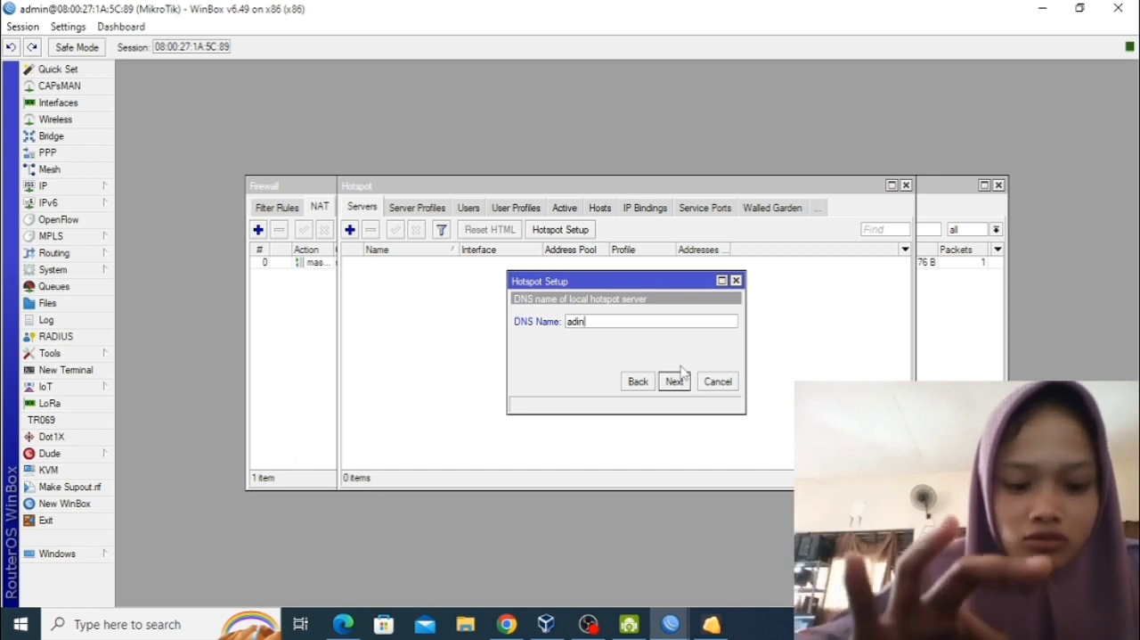
text(da.tkj)
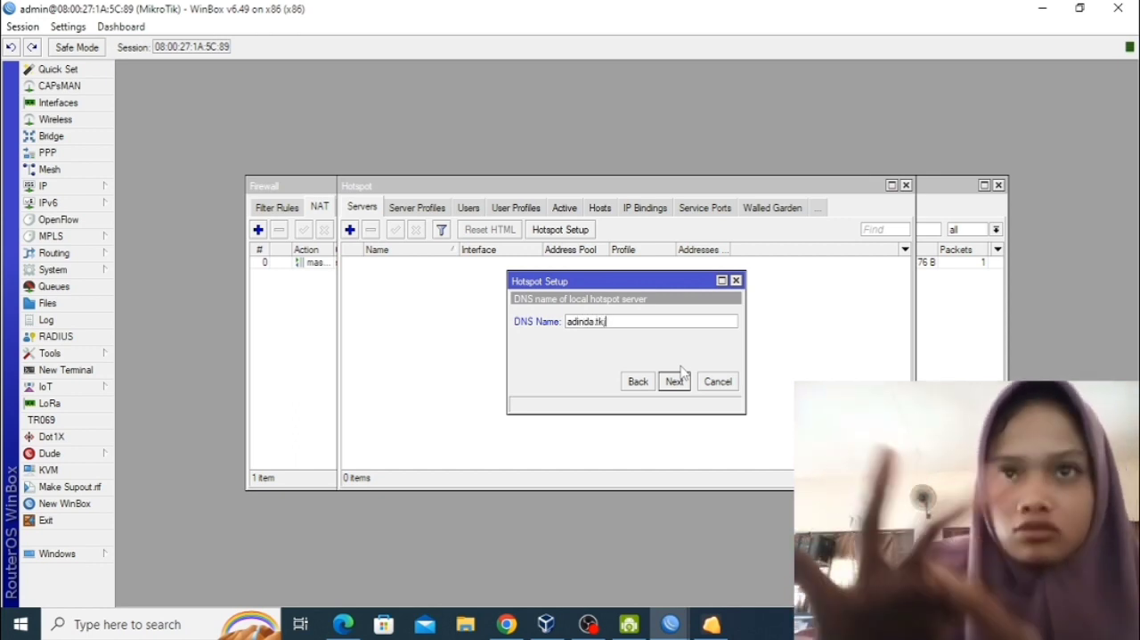
click(677, 382)
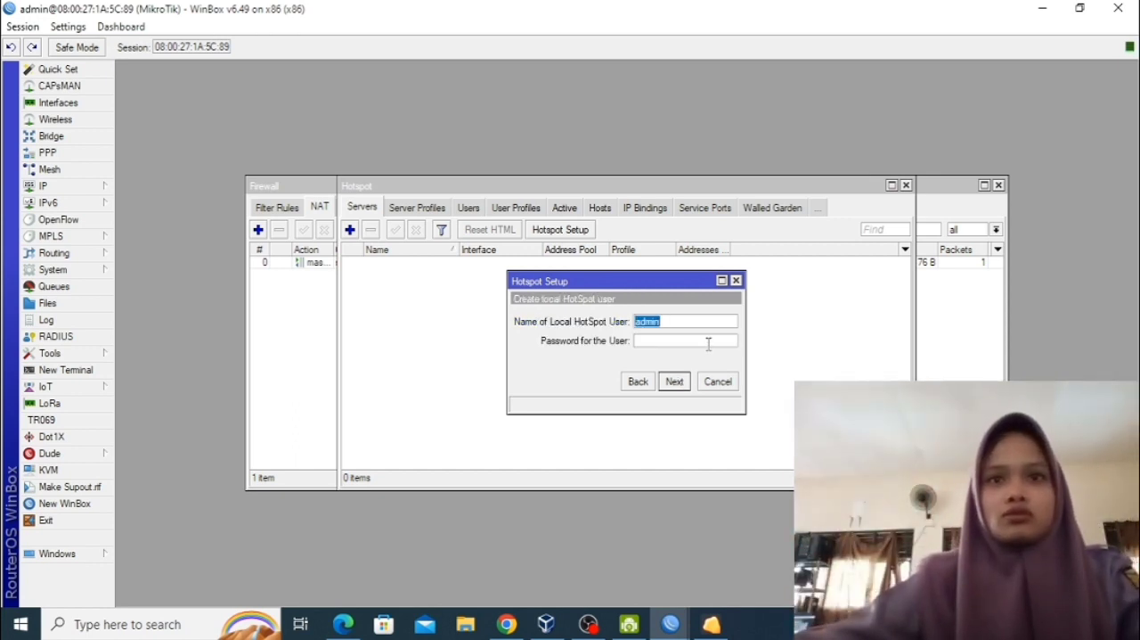
Enter a password for the local hotspot user admin and finish the hotspot setup.
click(708, 343)
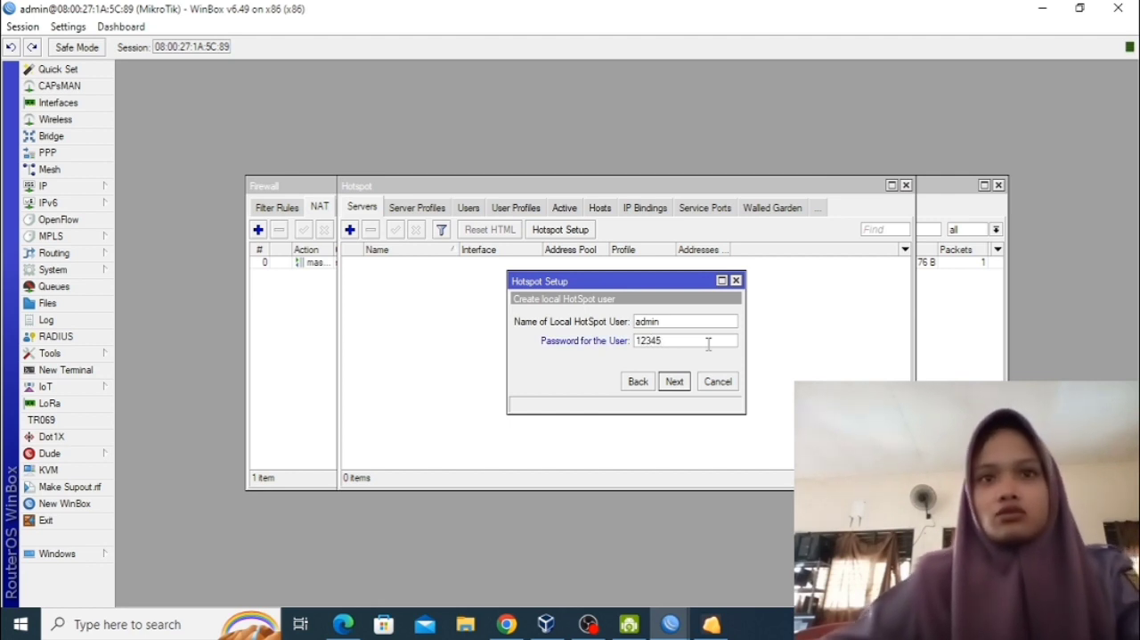
click(675, 381)
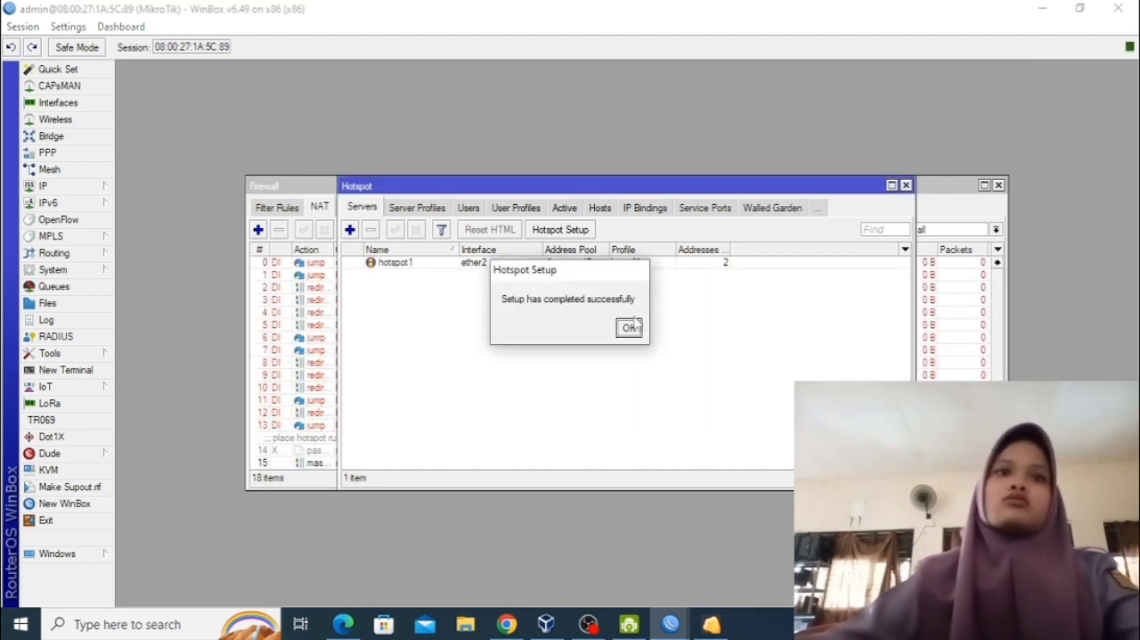
click(630, 327)
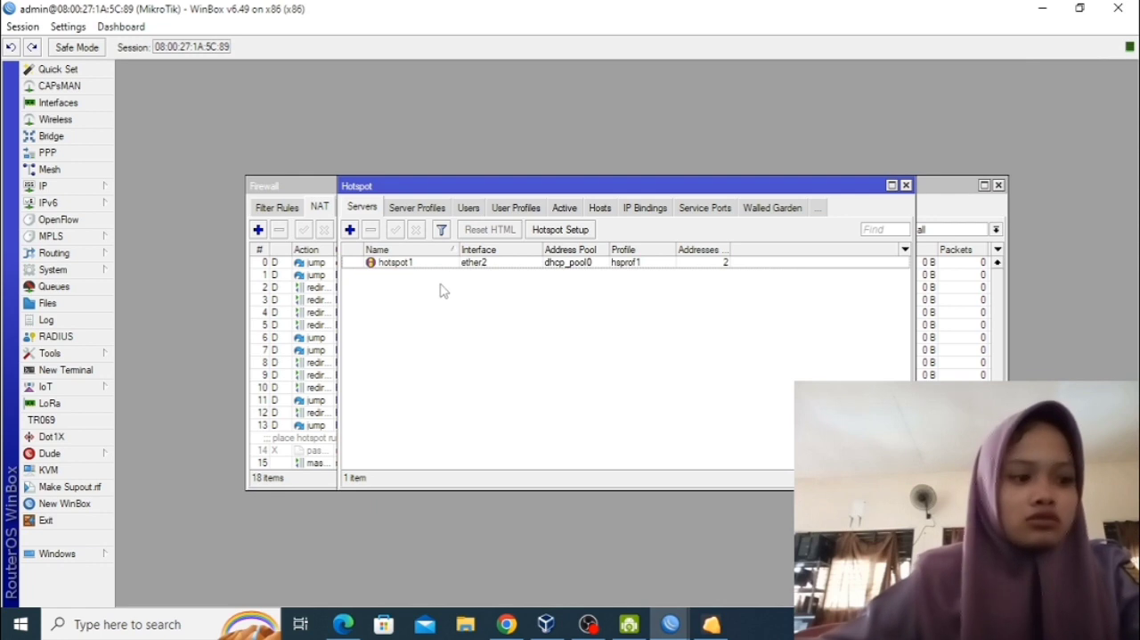
Add a RADIUS server for the hotspot service with address 127.0.0.1 and a shared secret, and save it.
click(73, 337)
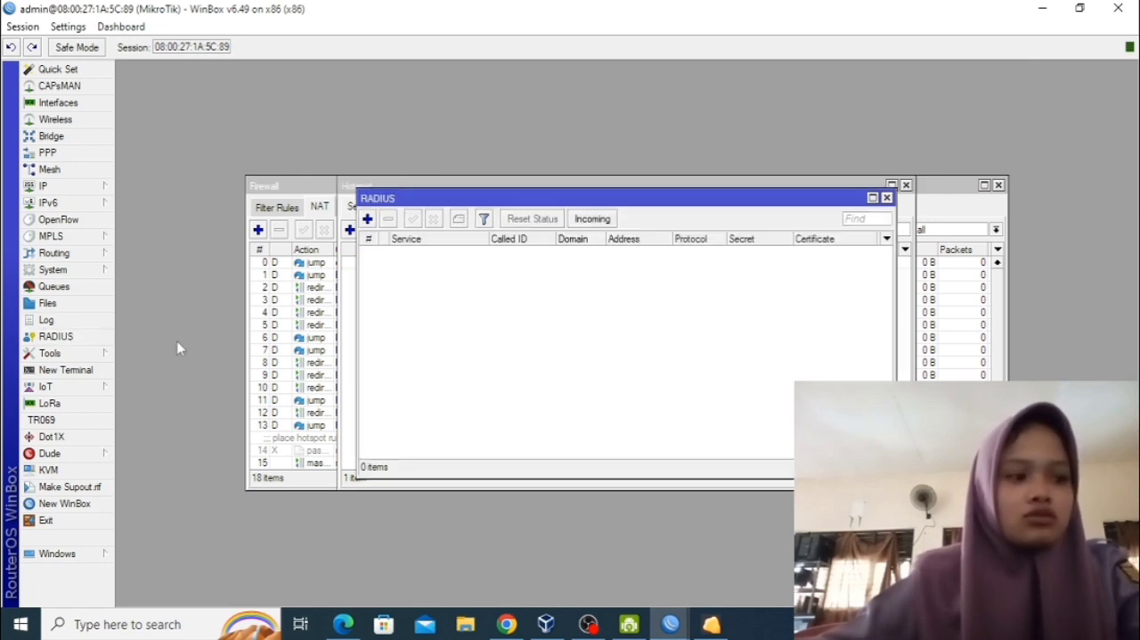
click(366, 218)
click(576, 210)
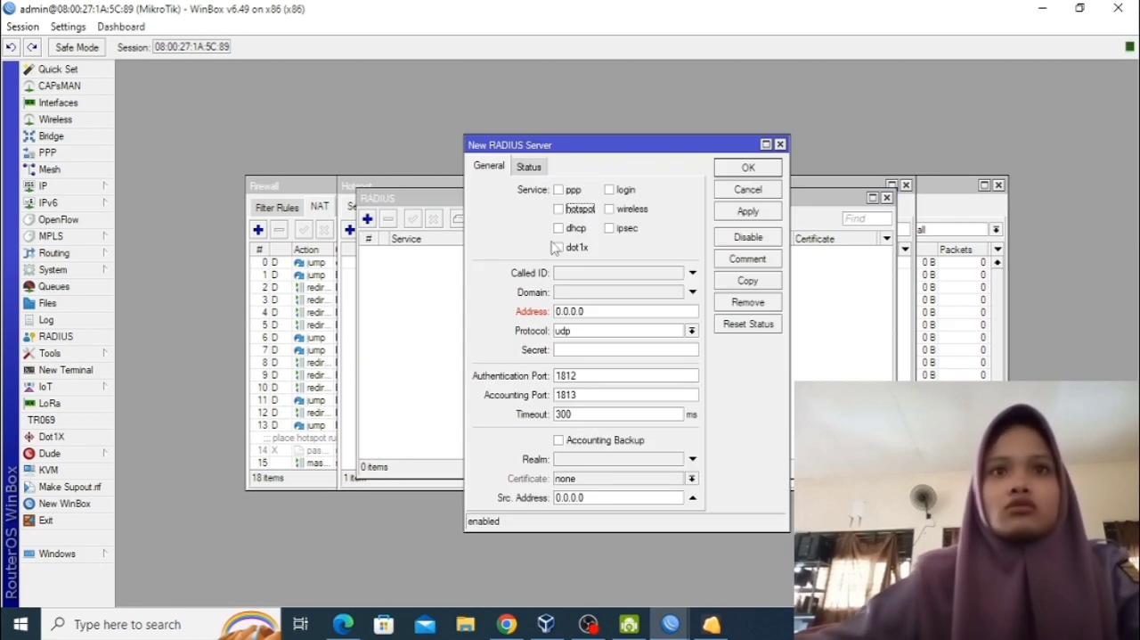
click(618, 315)
key(BackSpace)
key(BackSpace)
key(BackSpace)
key(BackSpace)
key(BackSpace)
key(BackSpace)
key(BackSpace)
text(1)
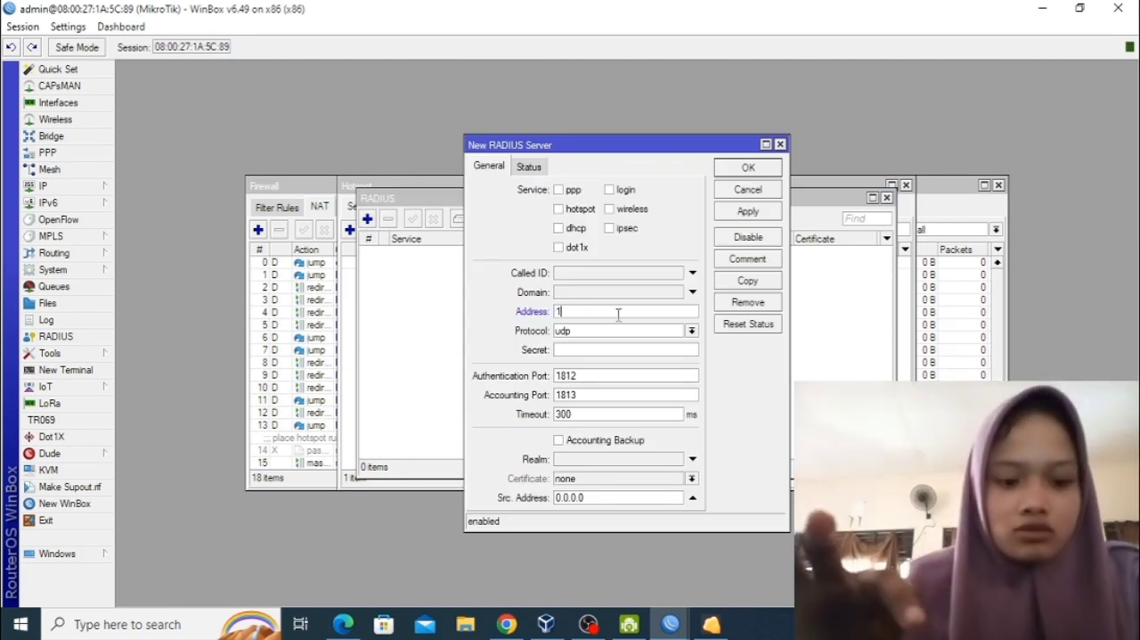
text(27.0.)
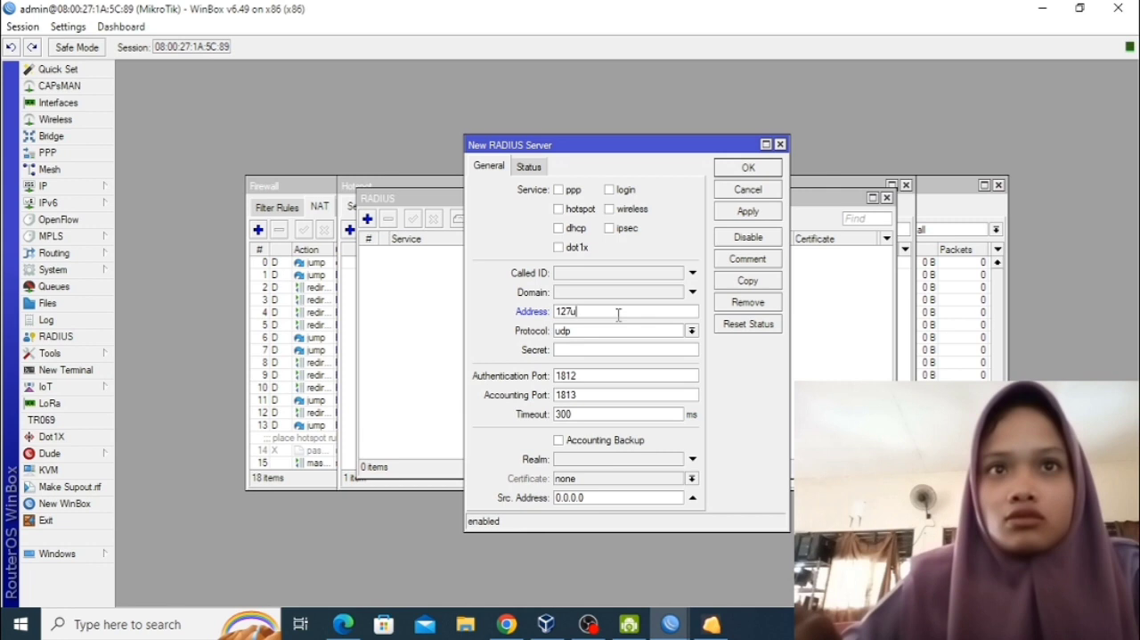
text(0)
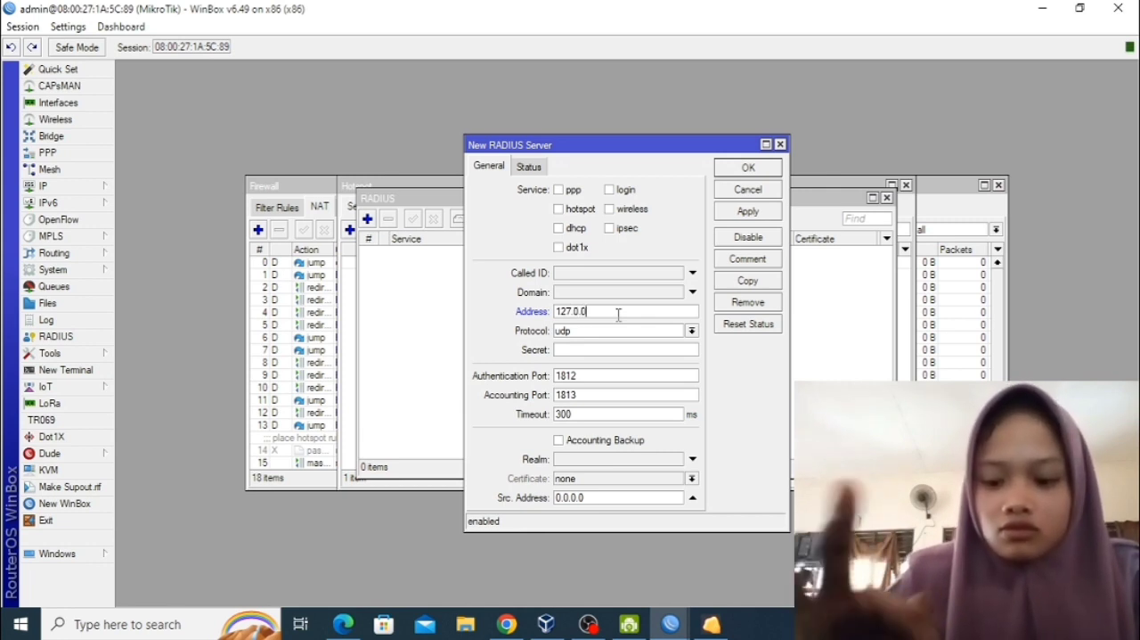
text(.1)
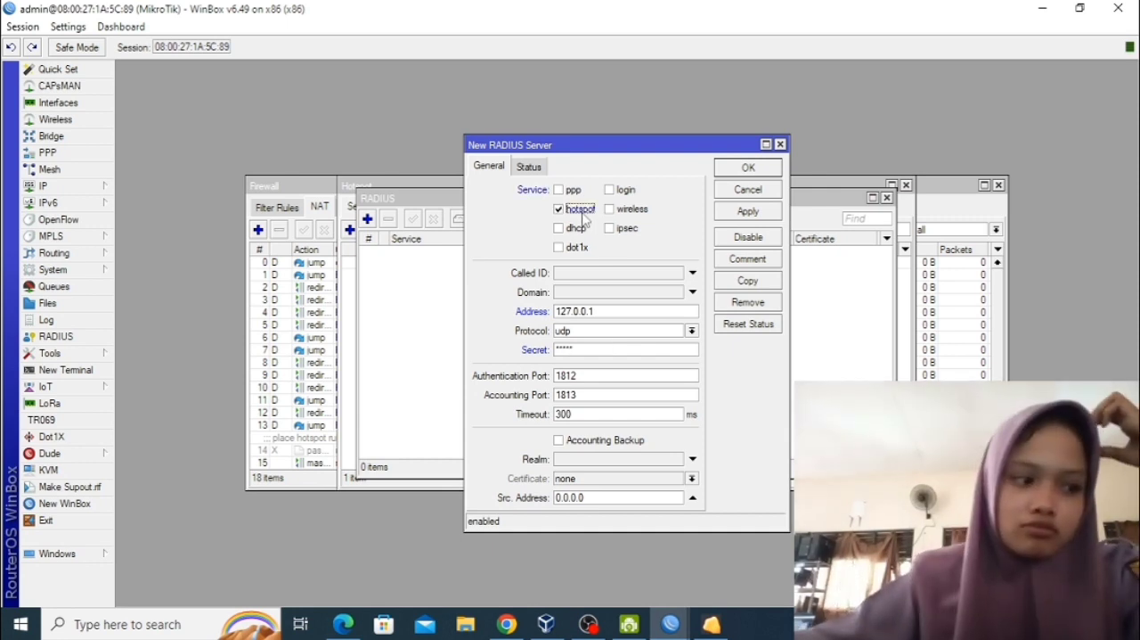
click(759, 214)
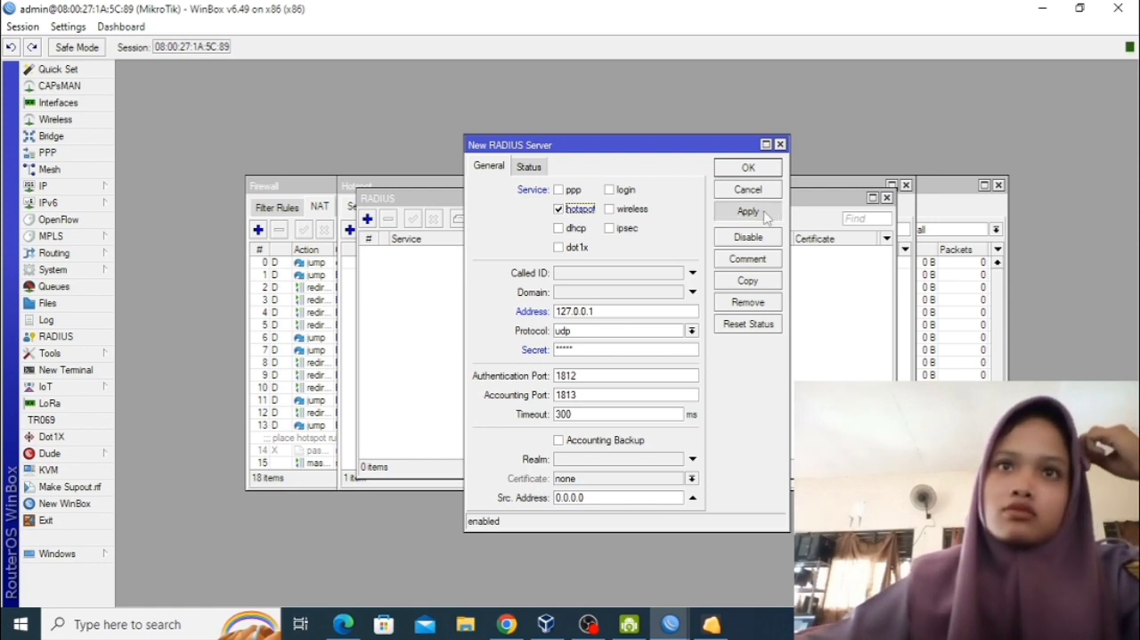
click(750, 169)
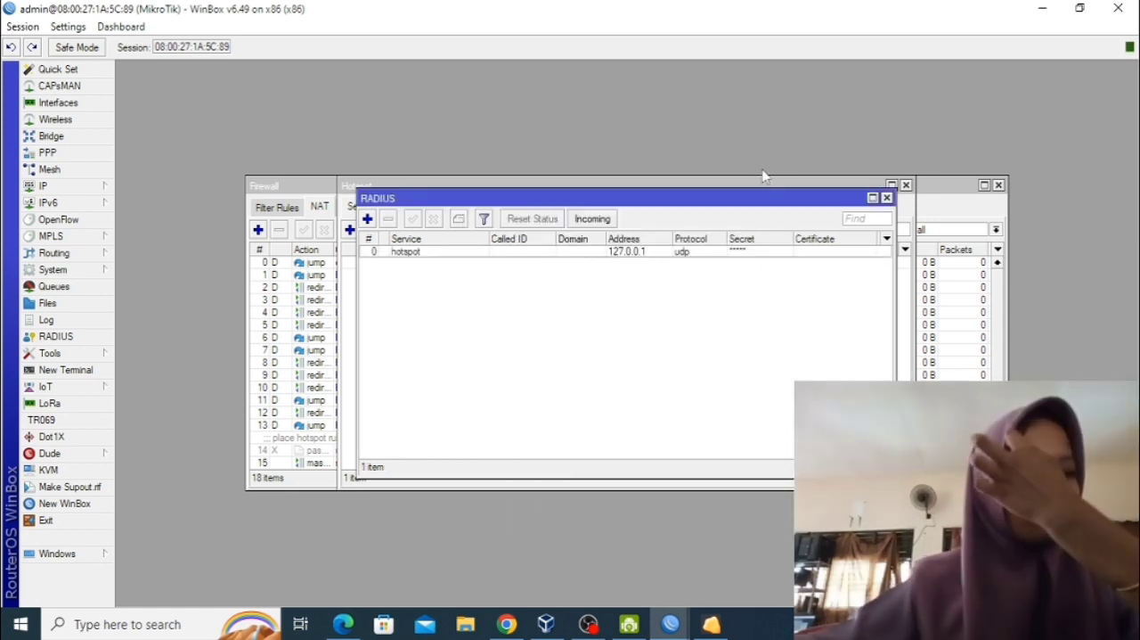
Accept incoming RADIUS requests on port 3799 and save the setting.
click(593, 219)
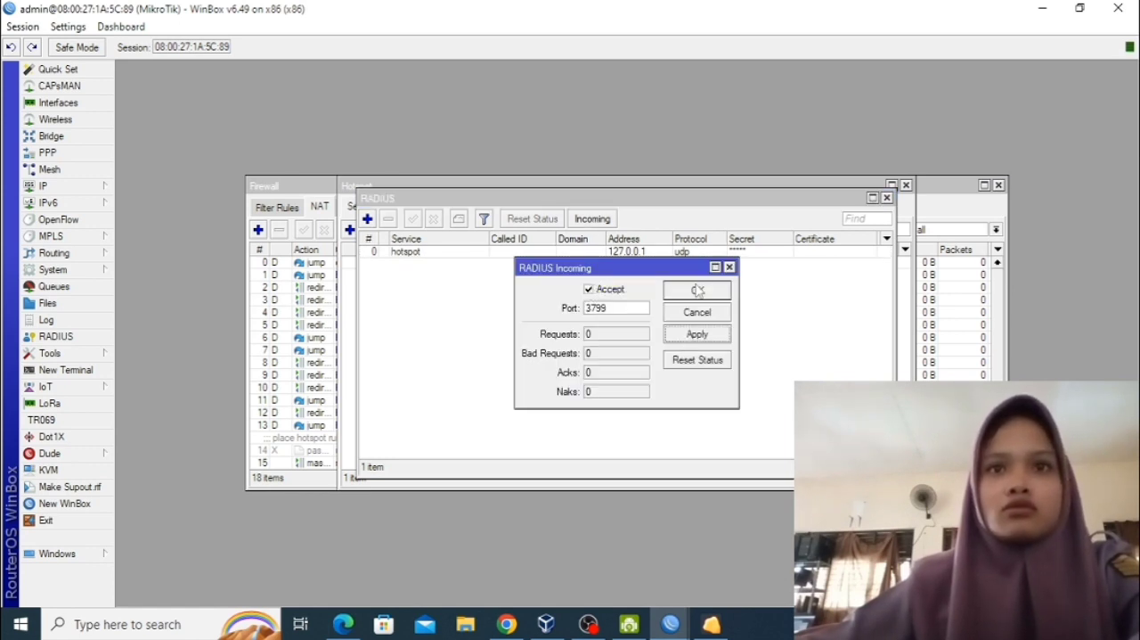
click(697, 291)
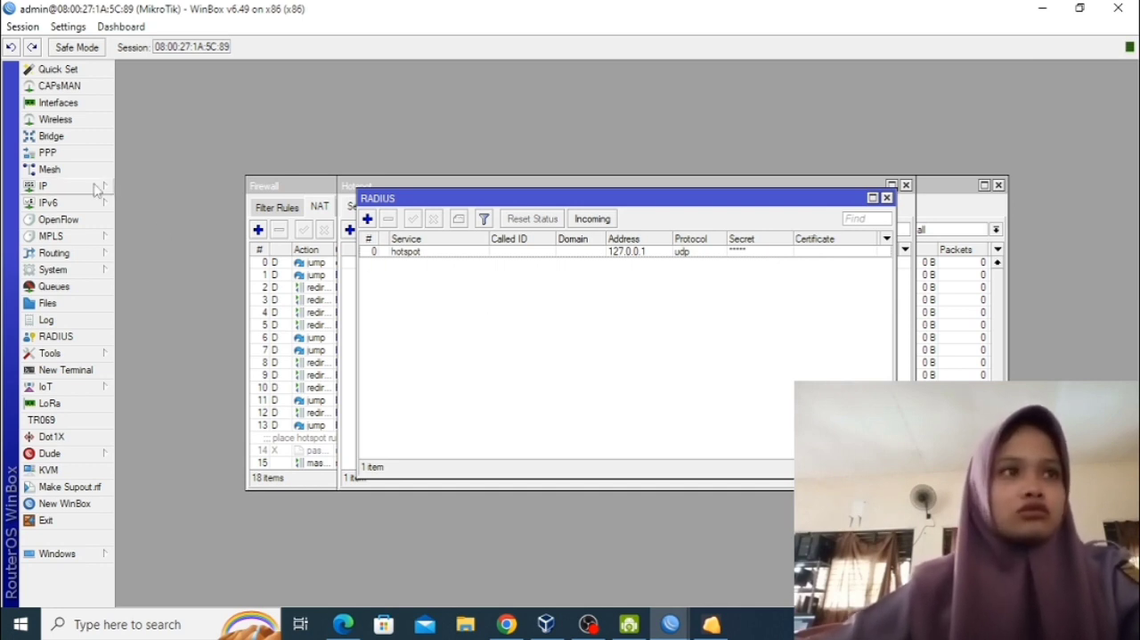
Enable RADIUS use in the hotspot server profile hsprof1 and save it.
click(63, 187)
click(143, 322)
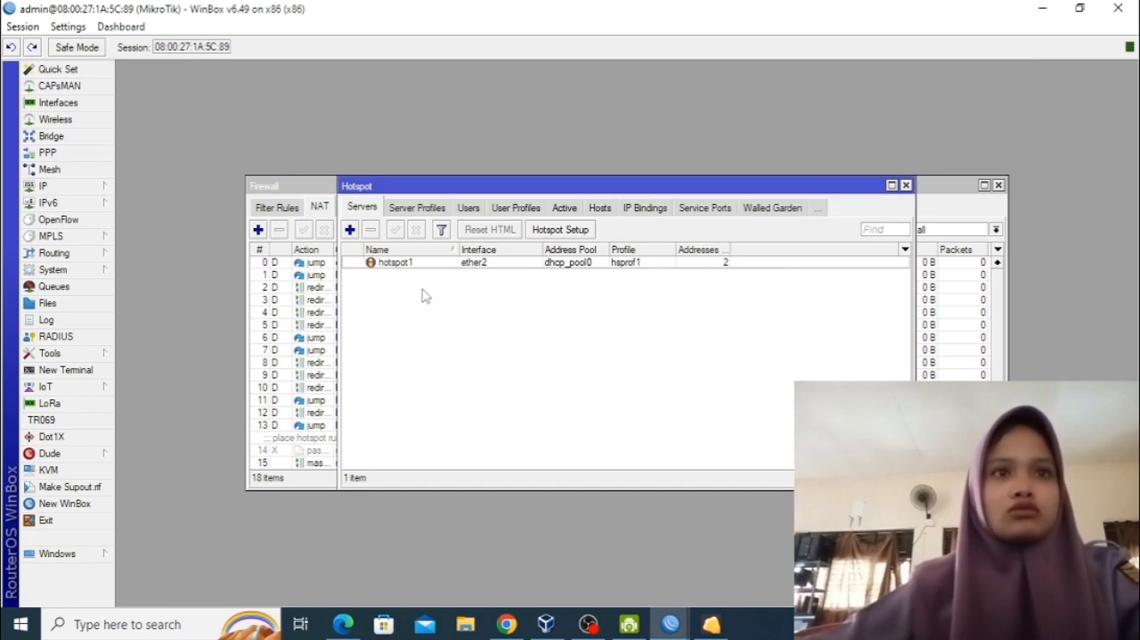
click(417, 208)
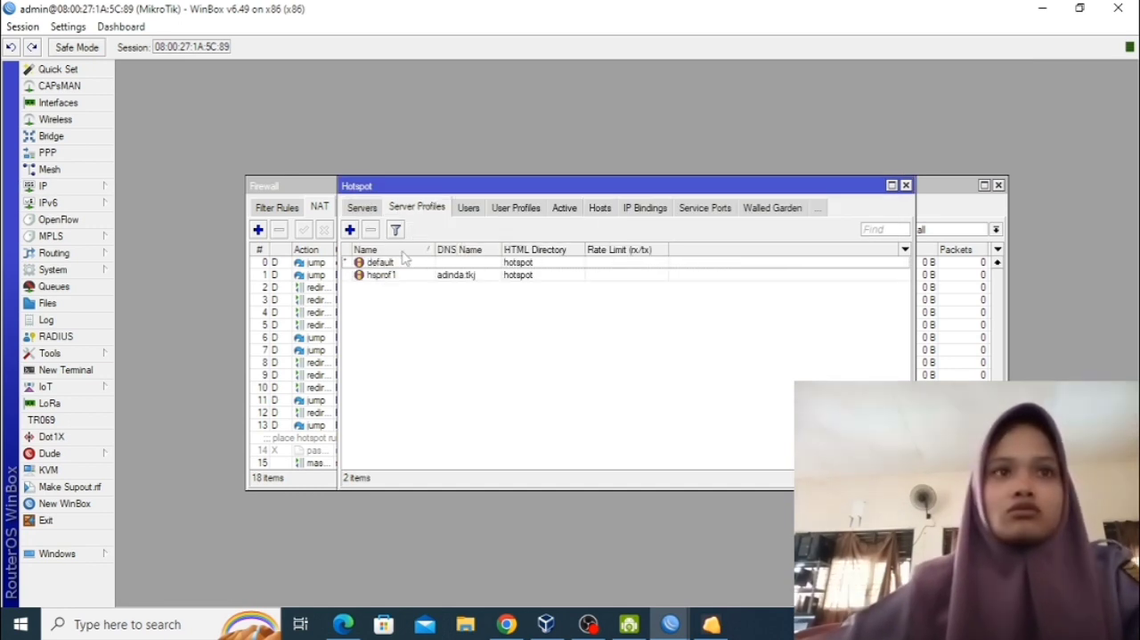
double_click(410, 276)
click(547, 195)
click(568, 225)
click(765, 239)
click(764, 201)
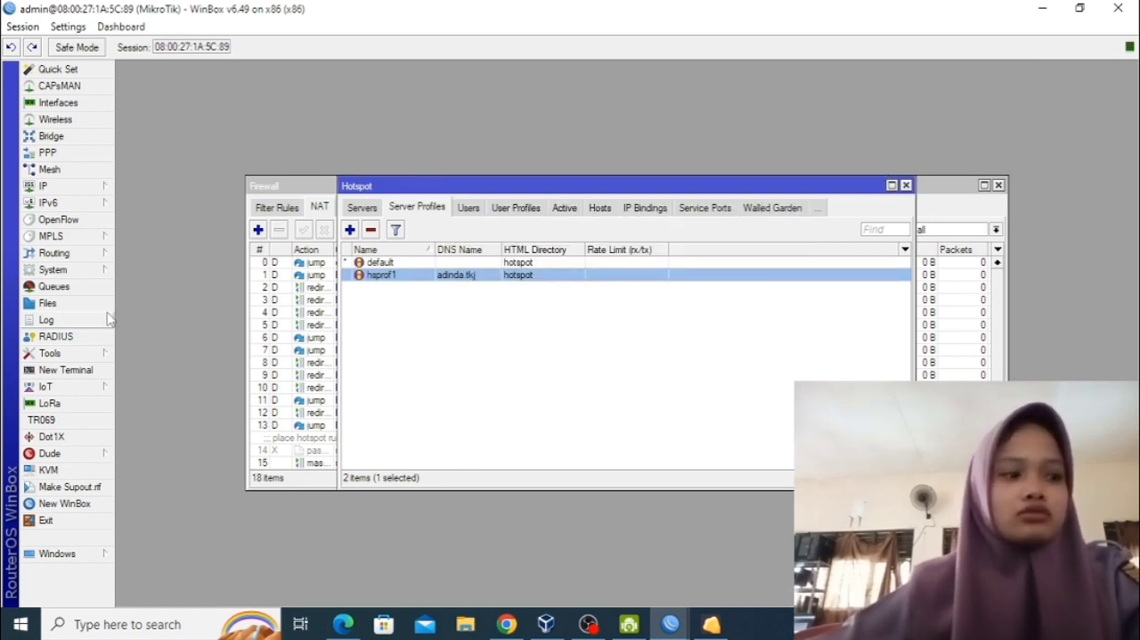
Set the port of the www IP service to 808 and save it.
click(89, 187)
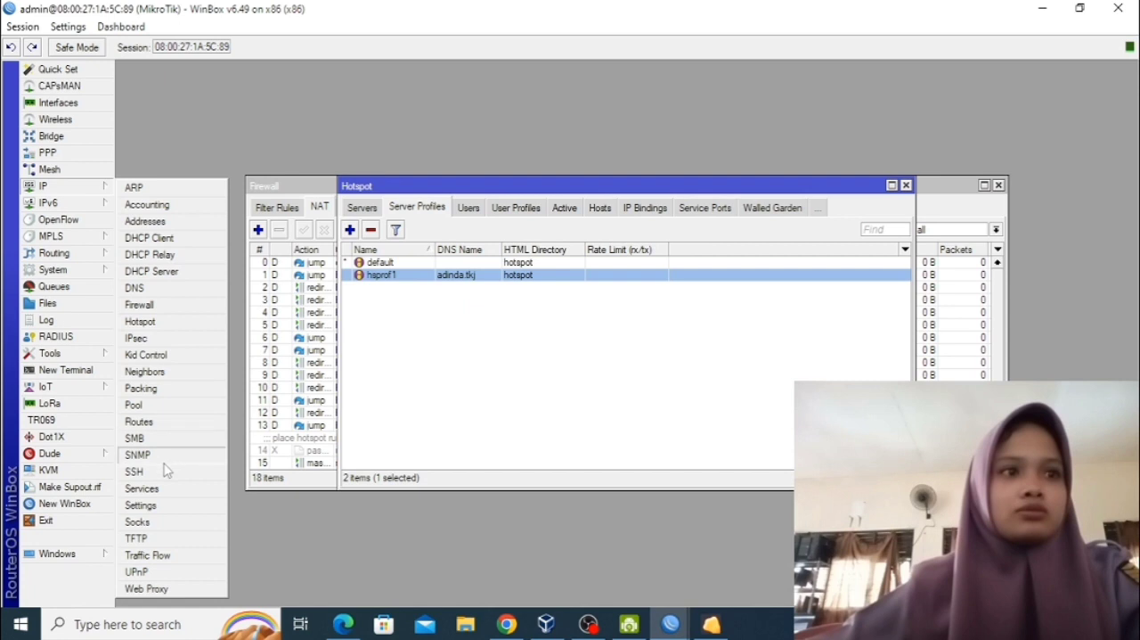
click(167, 489)
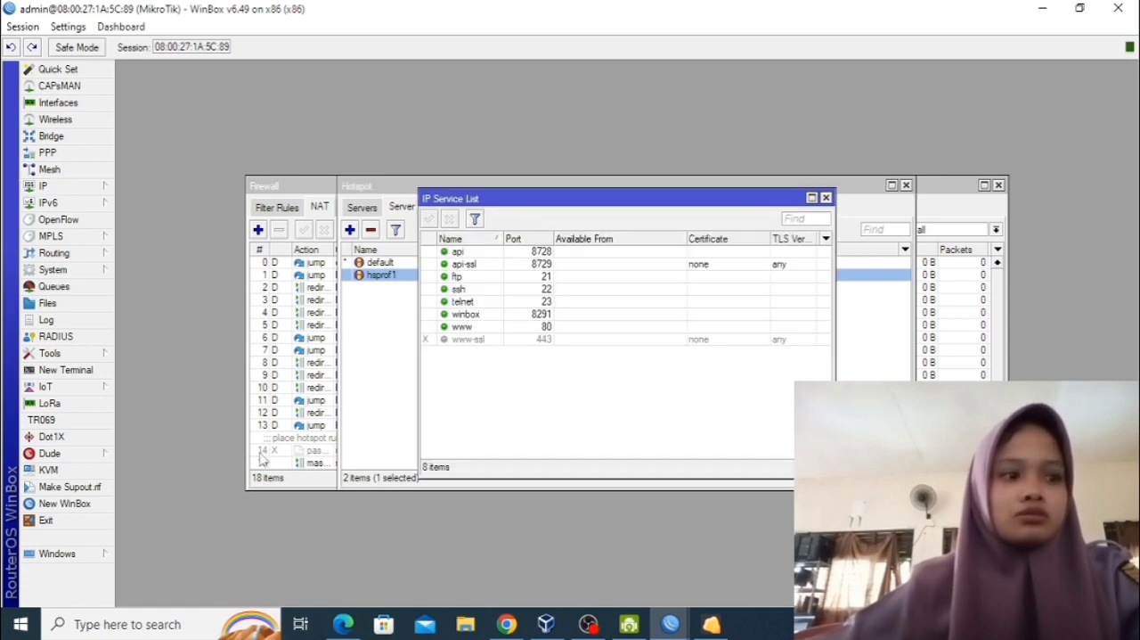
double_click(469, 327)
text(808)
click(697, 343)
click(700, 300)
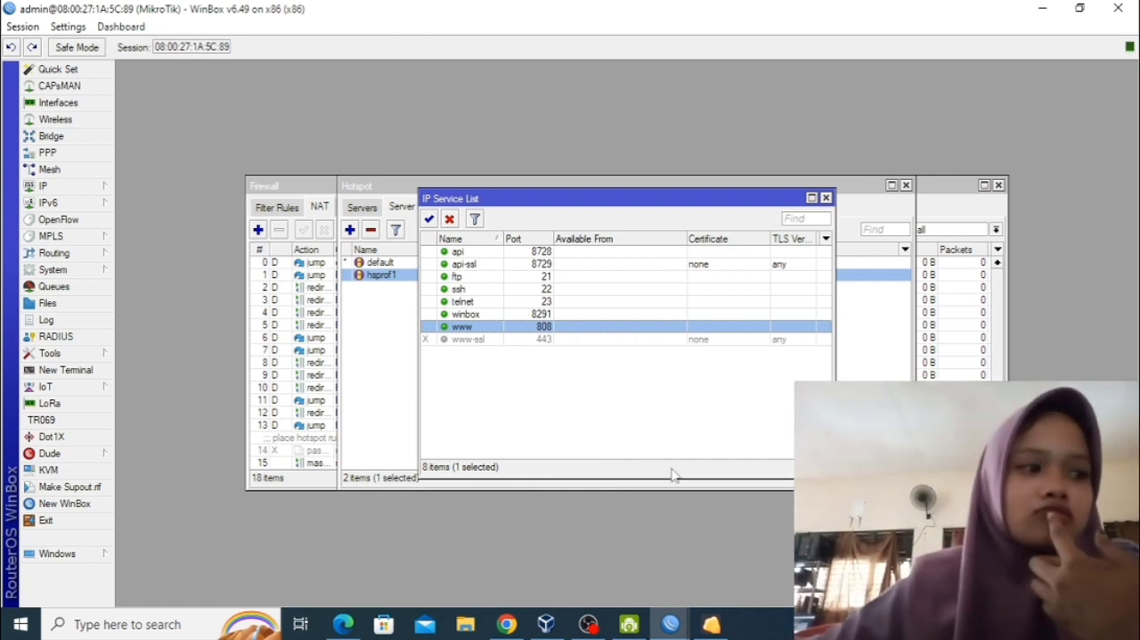
Switch to VirtualBox Manager, start the windows7 virtual machine and dismiss the keyboard capture notice.
click(547, 624)
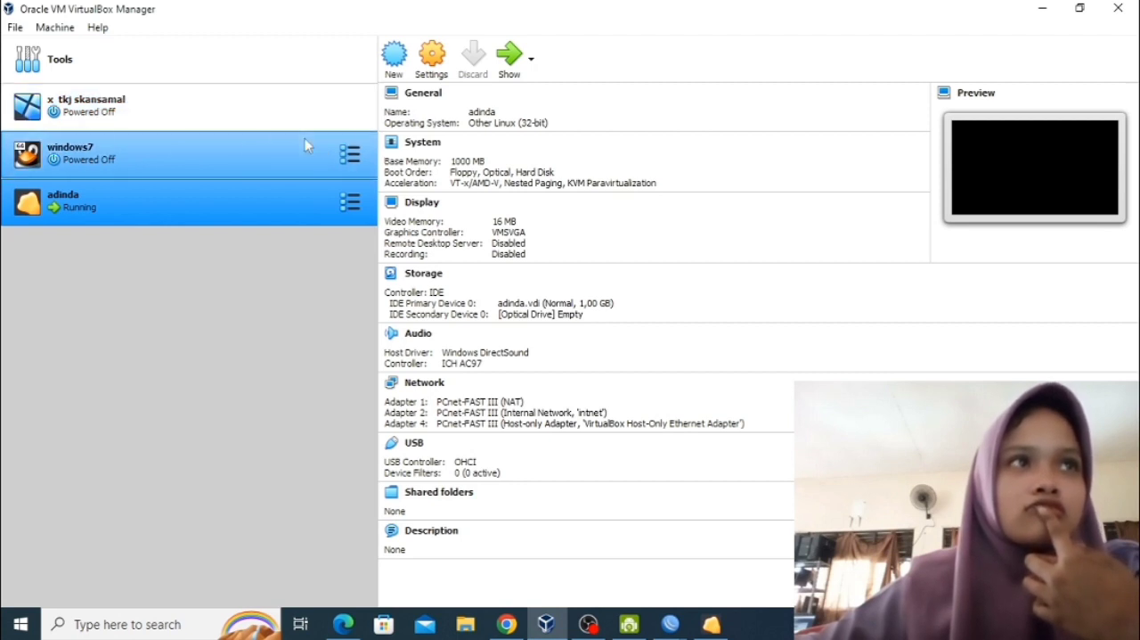
click(305, 145)
click(511, 68)
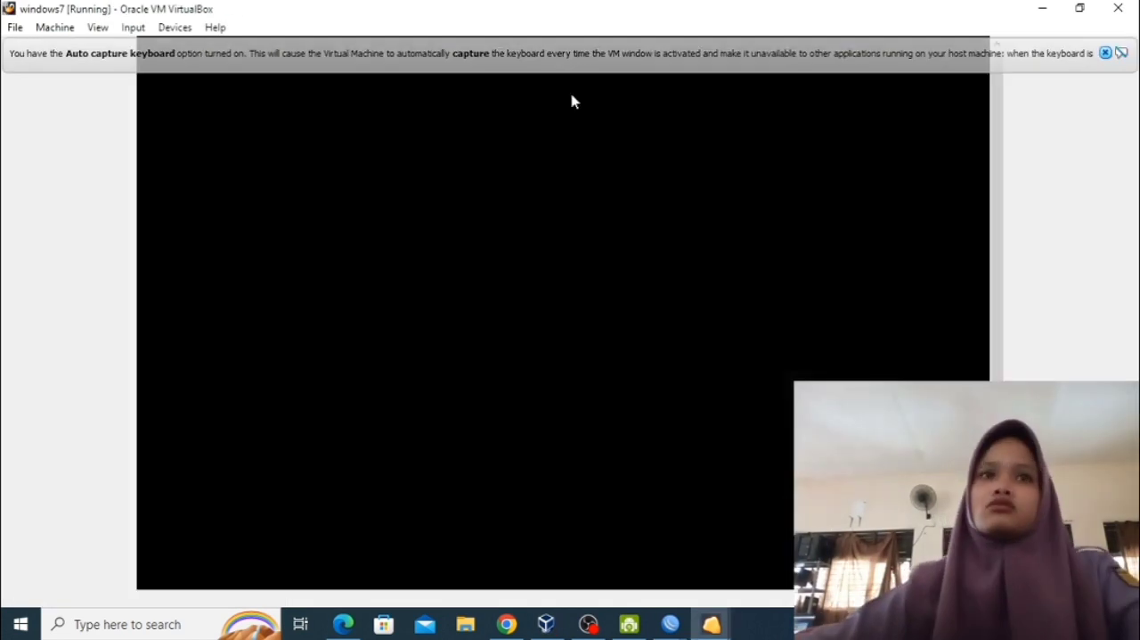
click(1105, 53)
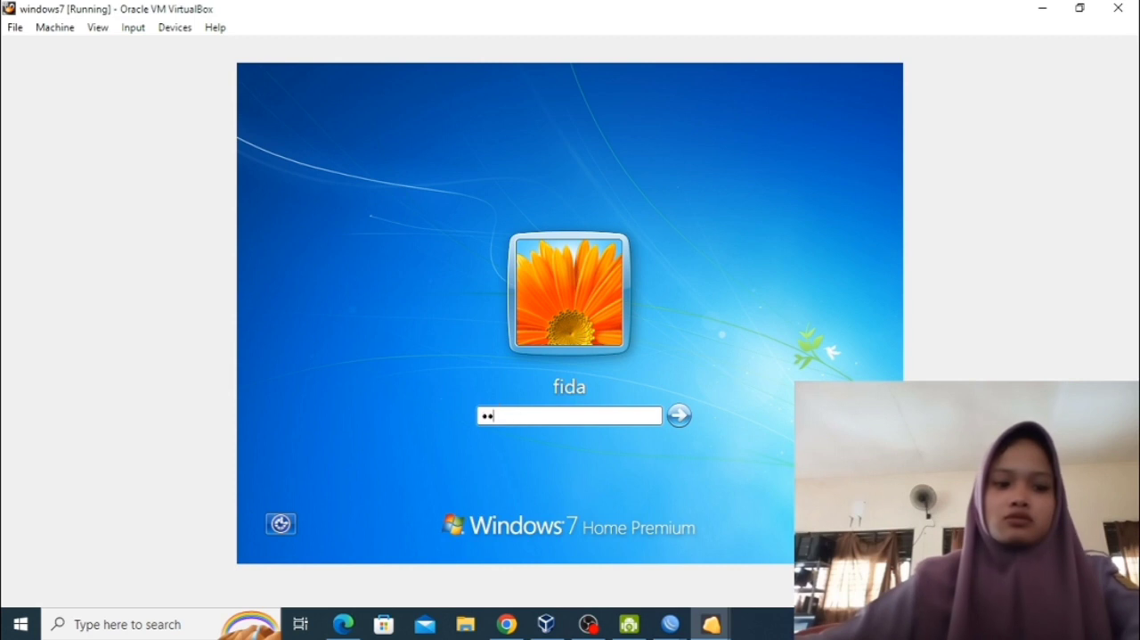
key(Return)
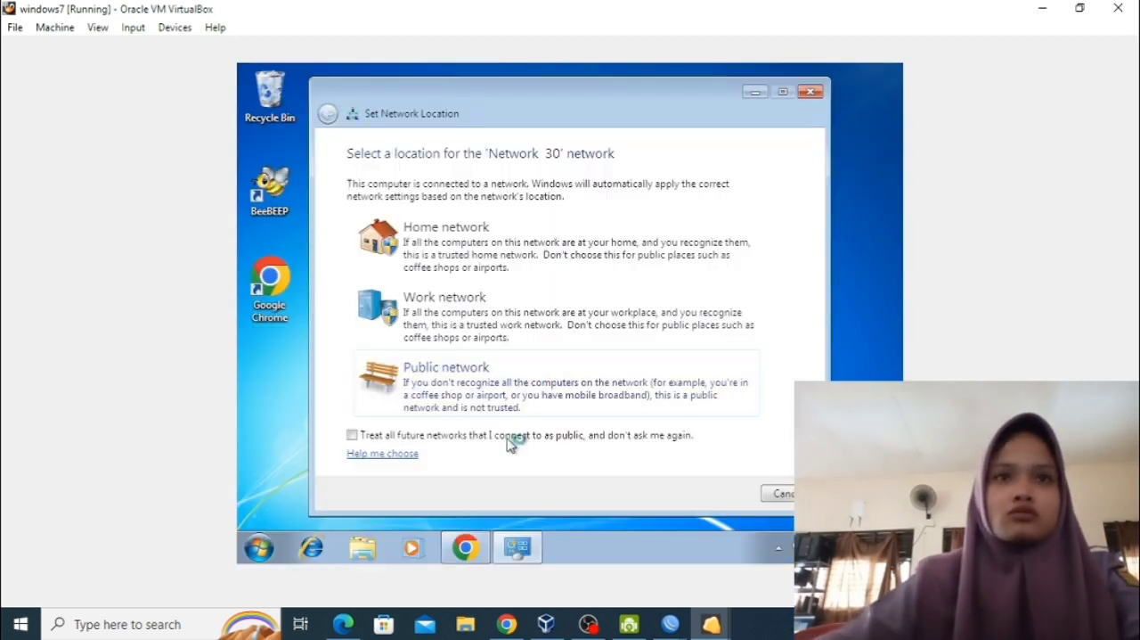
Open Chrome in the Windows 7 guest and browse to 192.168.103.1.
click(780, 493)
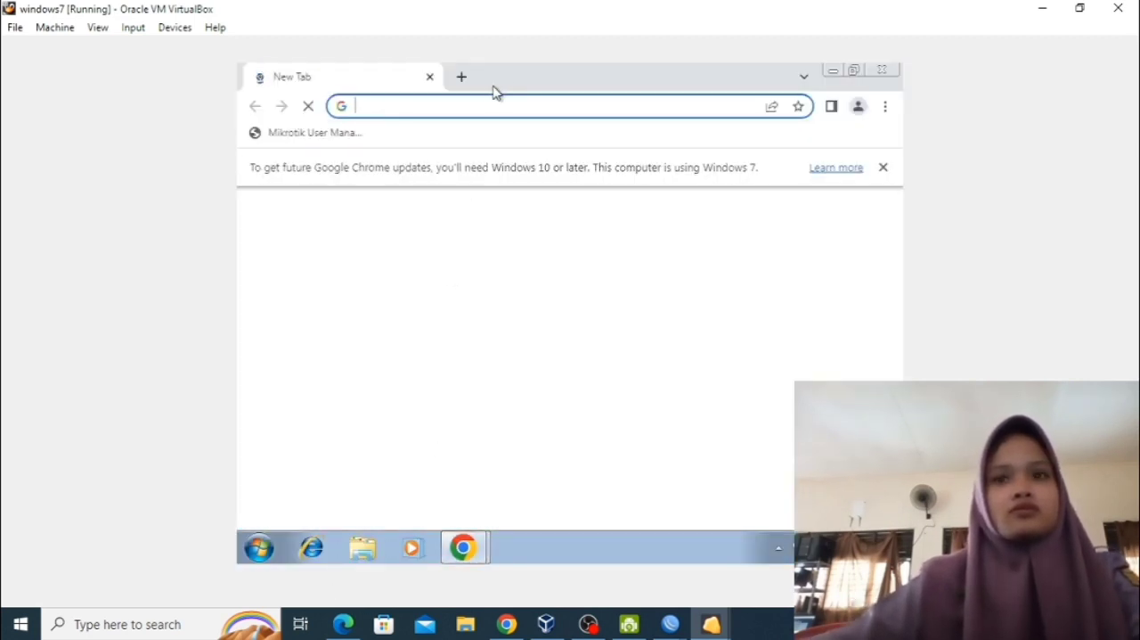
click(476, 104)
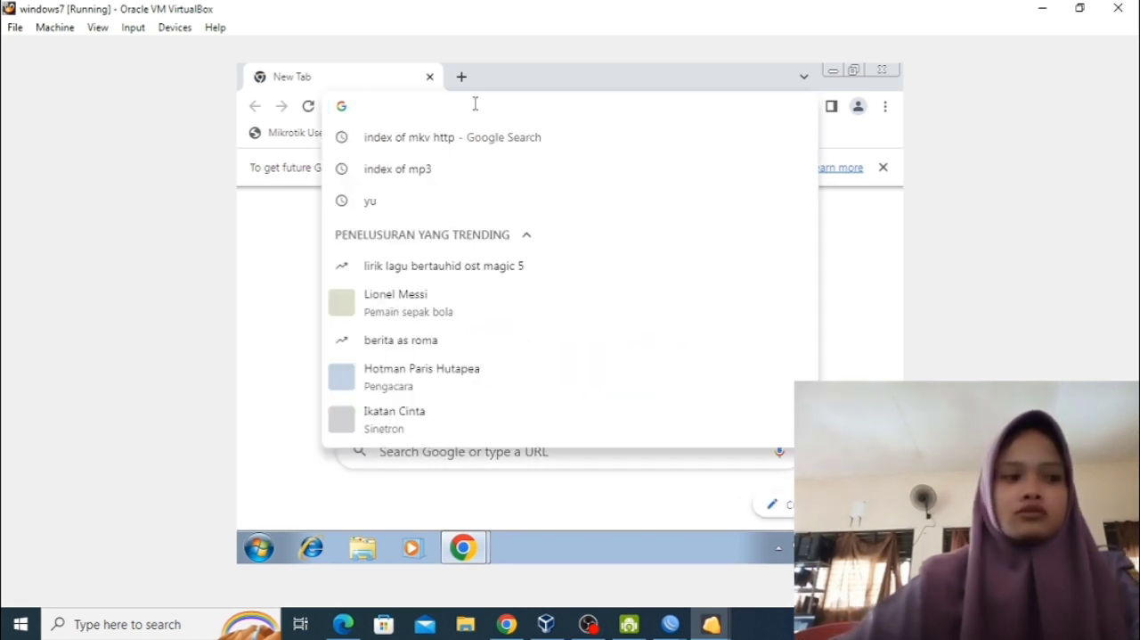
text(192.1)
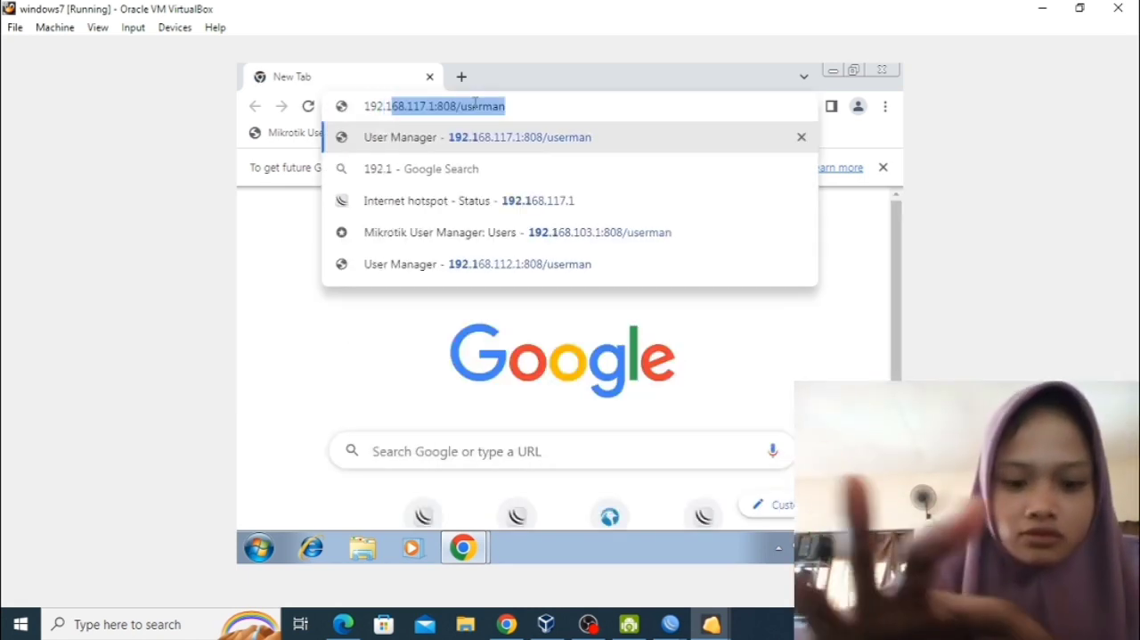
text(68.103.1)
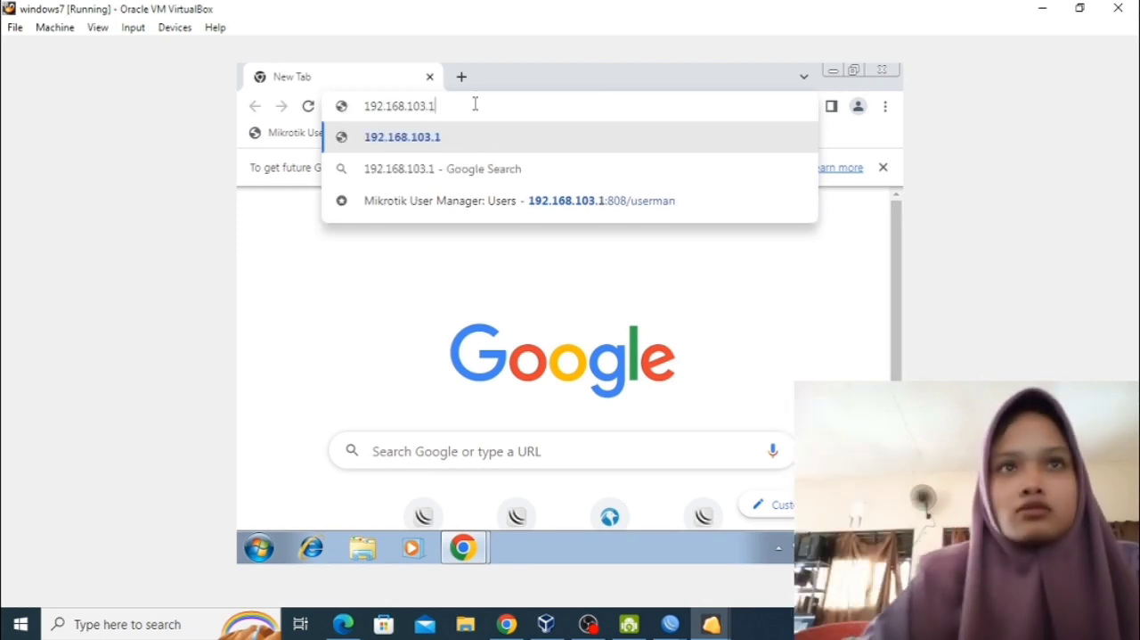
key(Return)
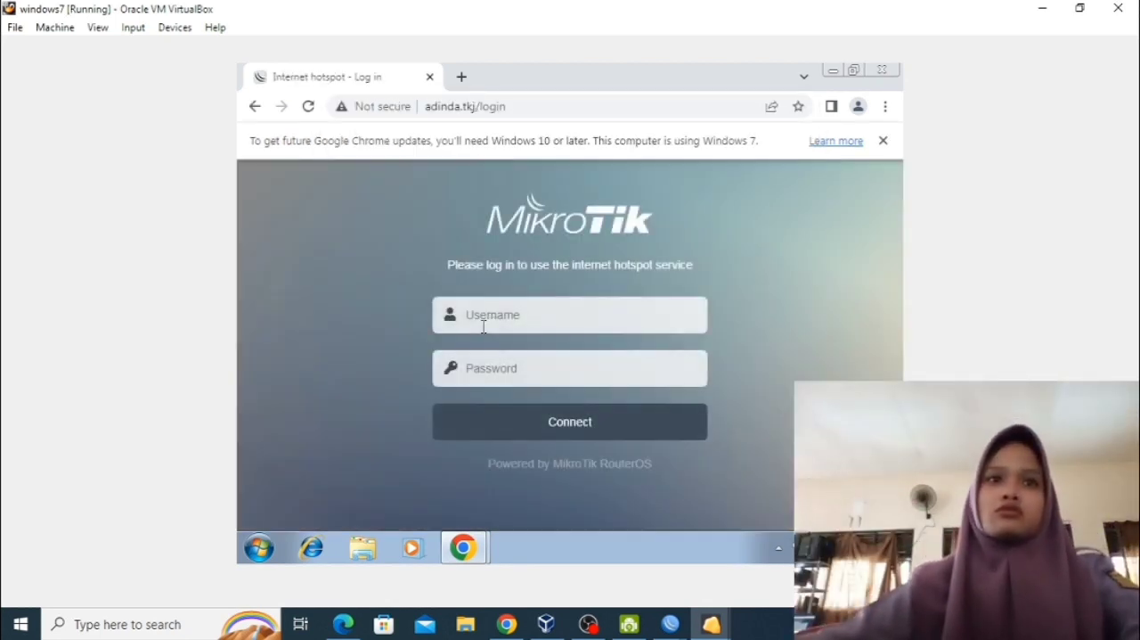
Log in to the internet hotspot page as admin with the account password.
click(484, 327)
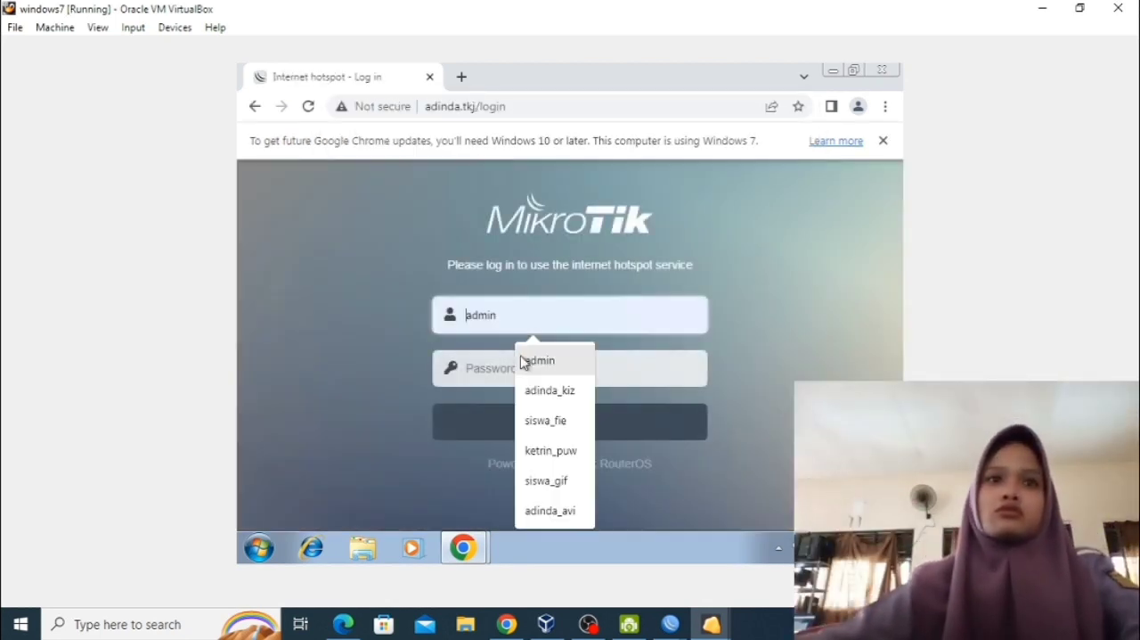
click(535, 360)
click(529, 376)
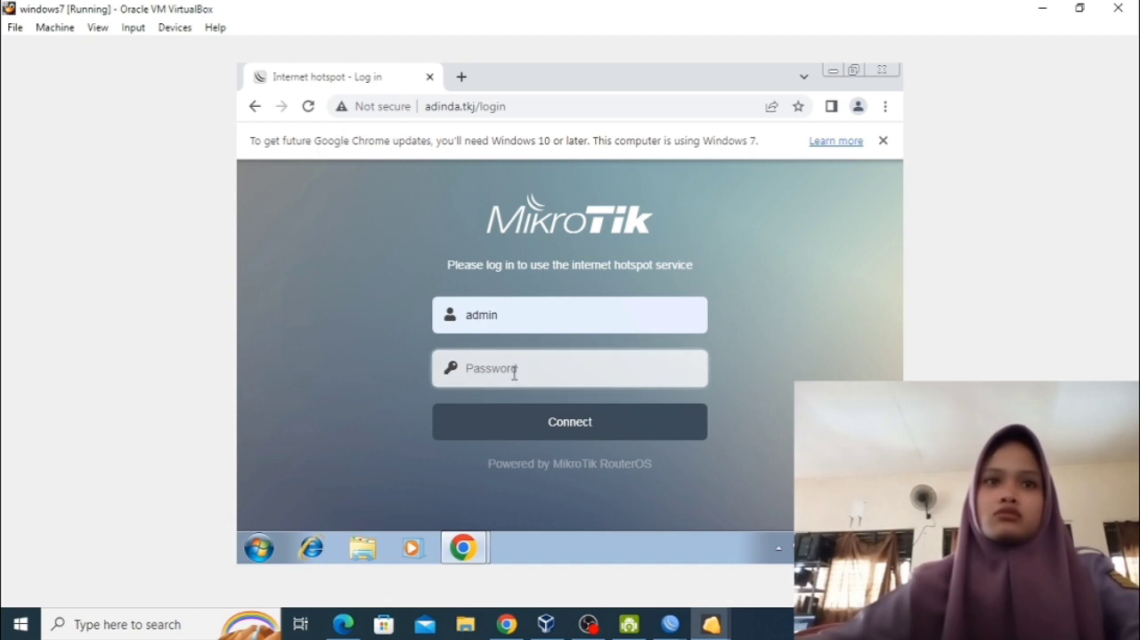
text(1)
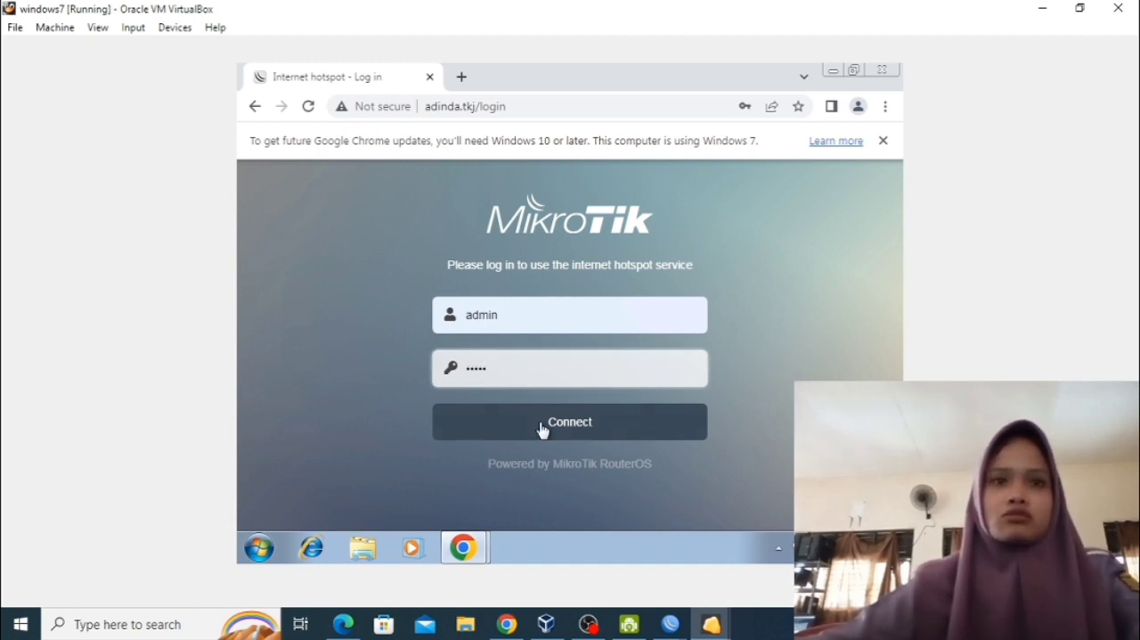
click(543, 428)
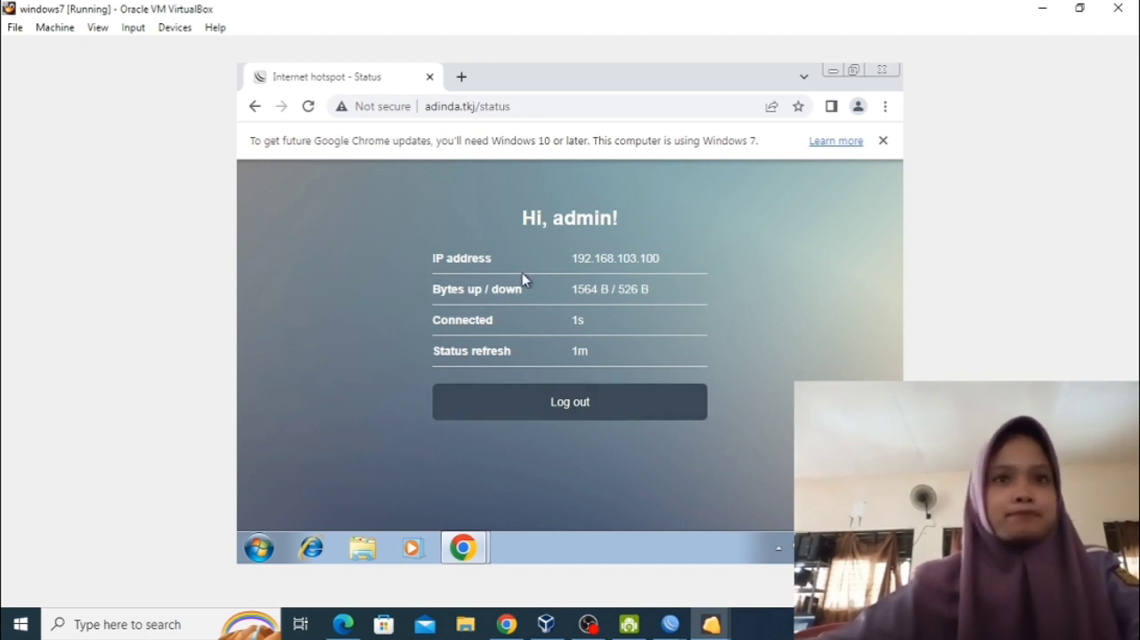
click(462, 76)
click(472, 104)
text(http)
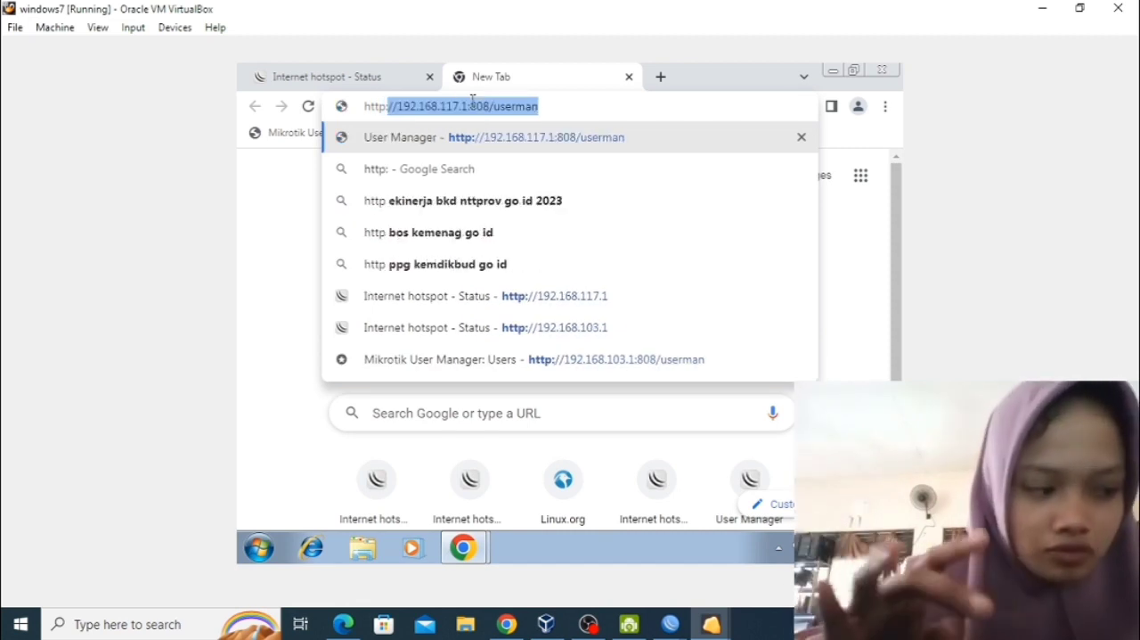
text(:)
text(//192)
text(.1`)
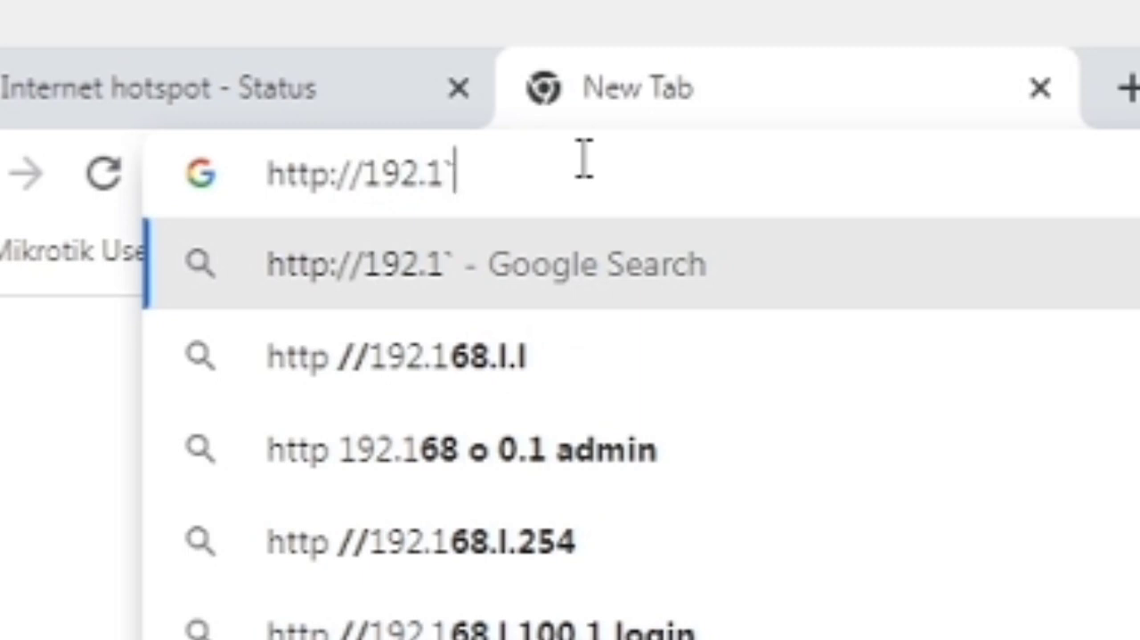
key(BackSpace)
text(6)
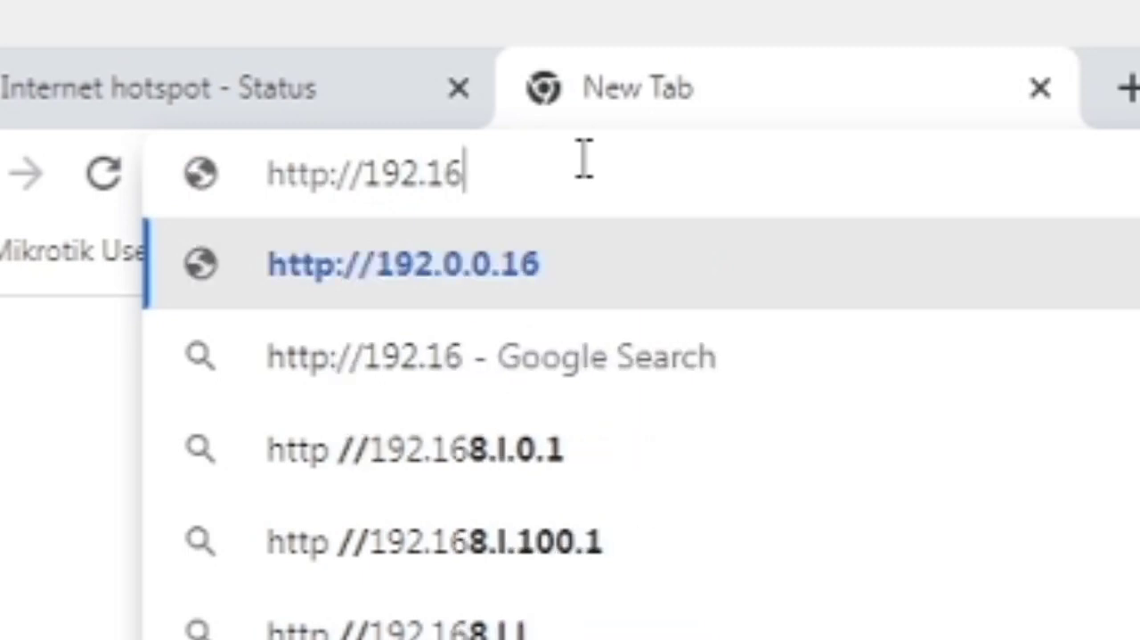
text(8.103)
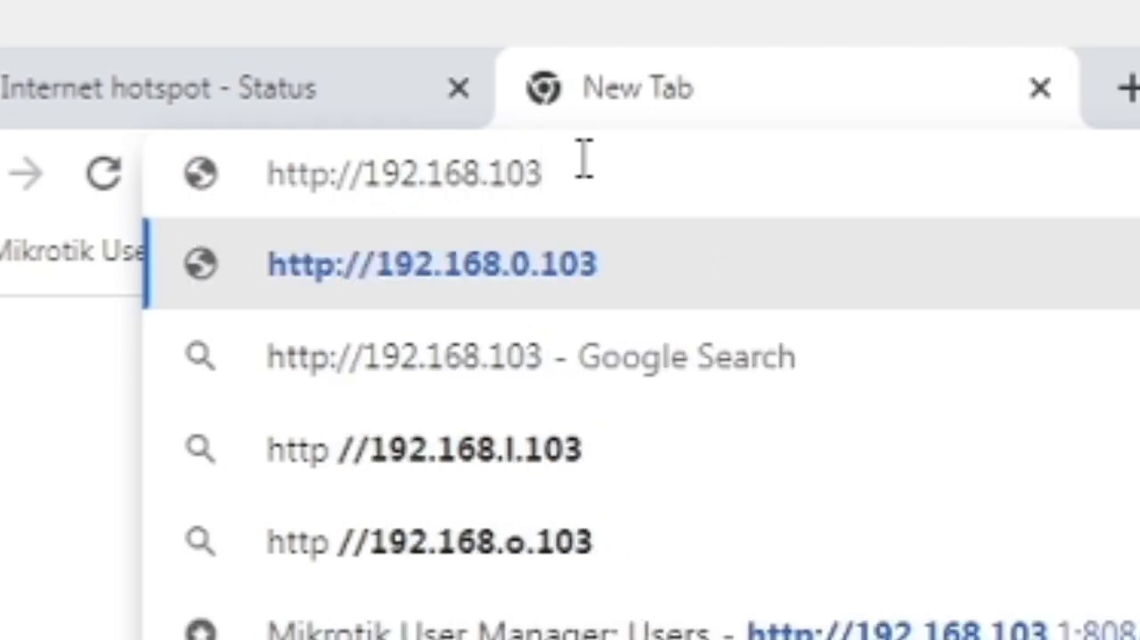
text(.1)
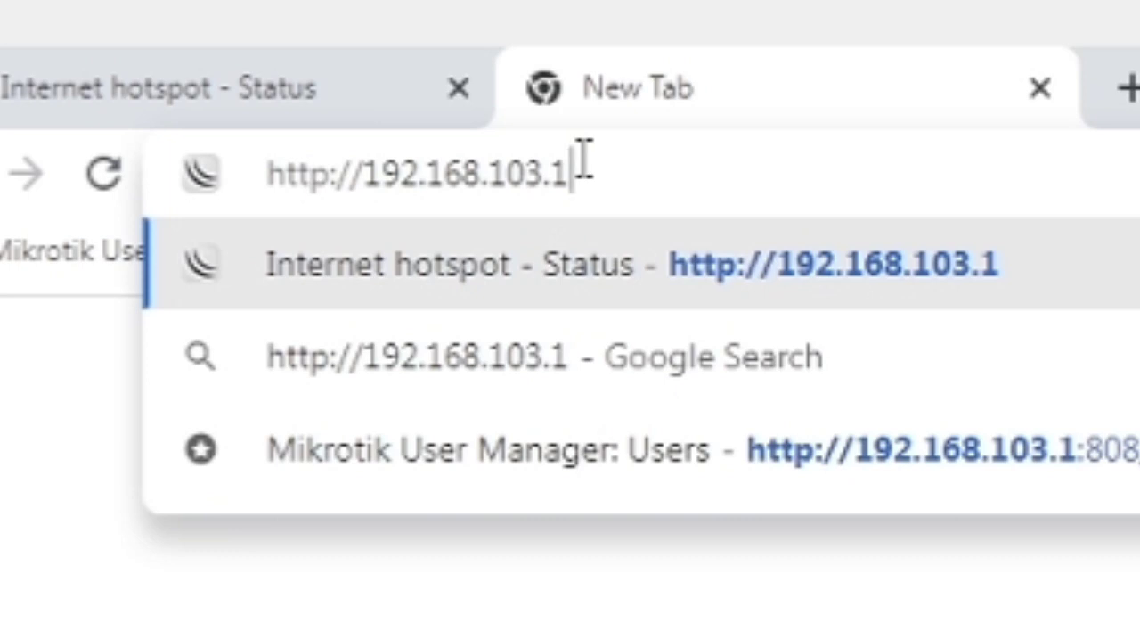
text(:)
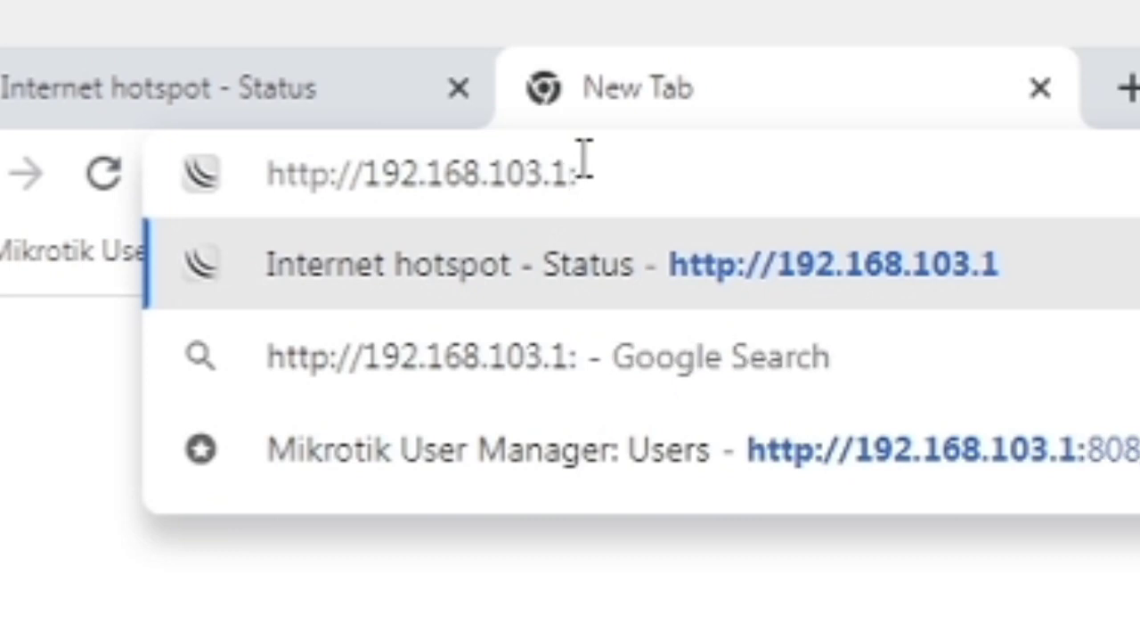
text(808)
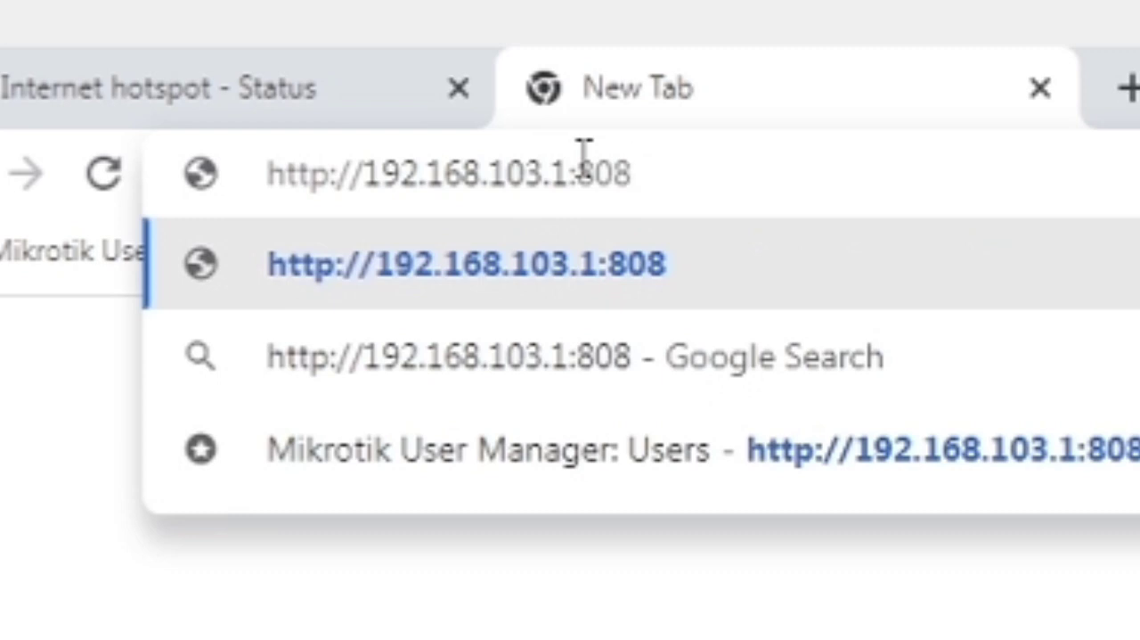
text(/)
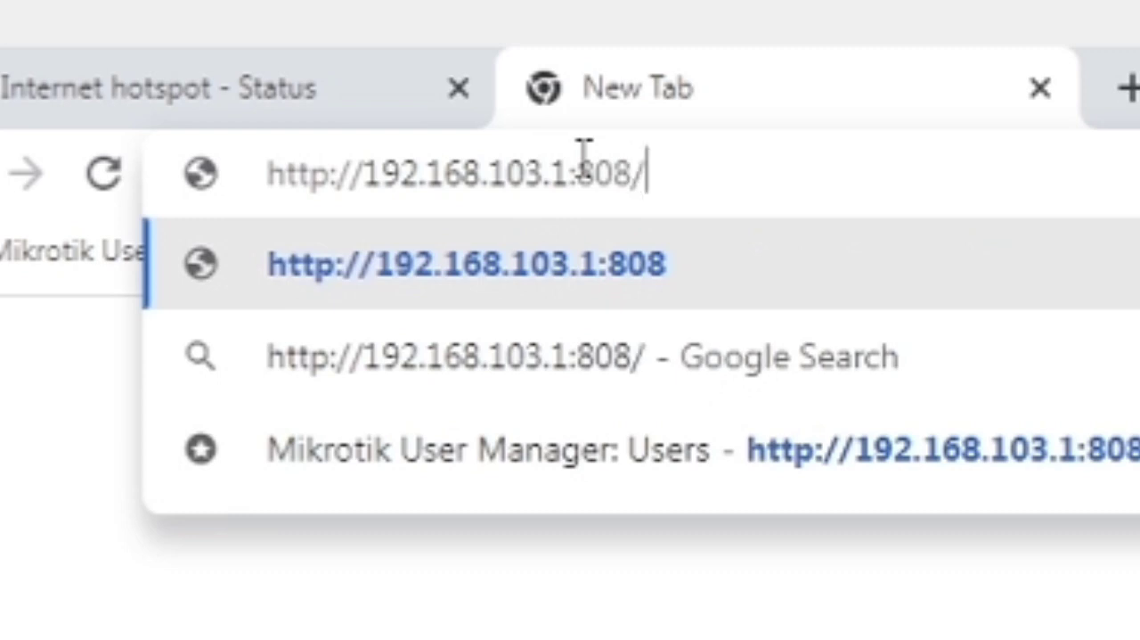
text(userman)
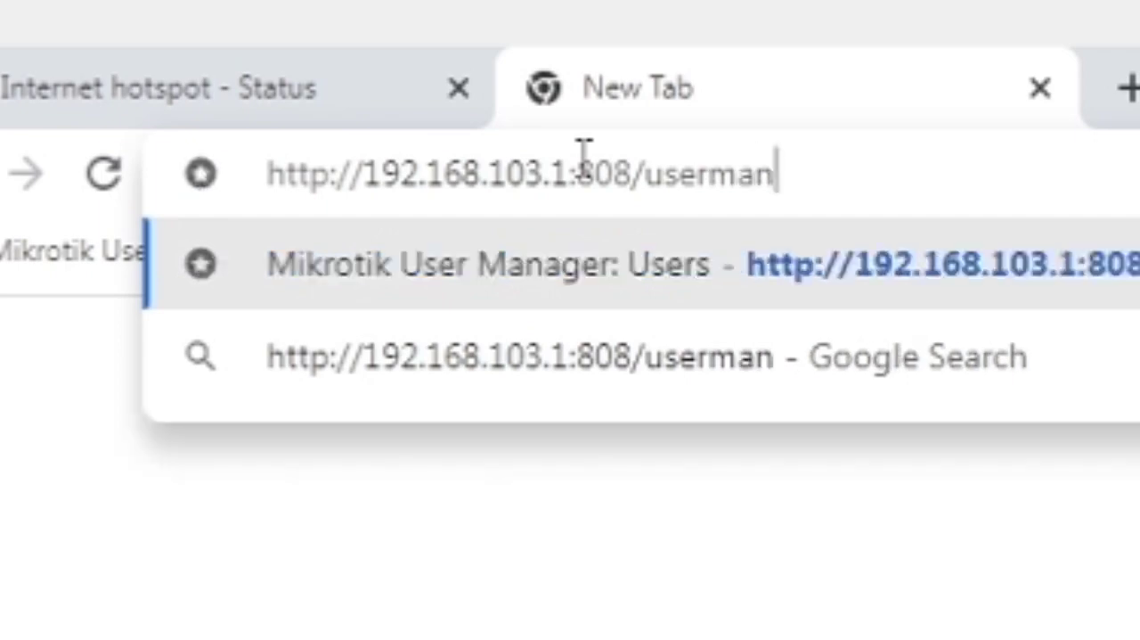
key(Return)
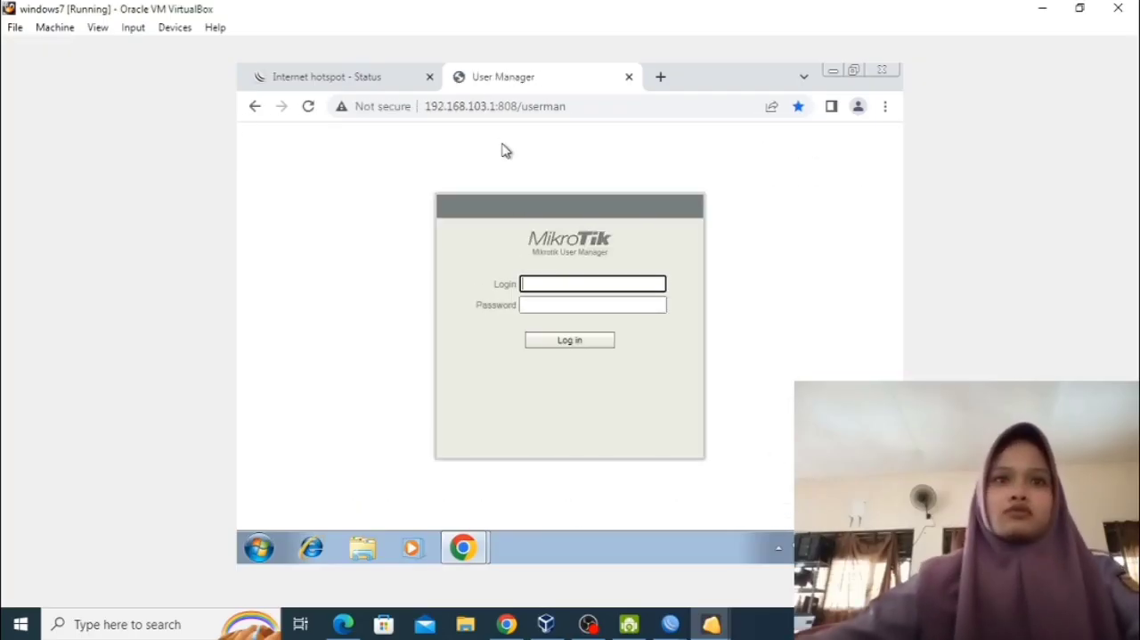
Log in to MikroTik User Manager as admin with the password left blank.
click(537, 287)
click(588, 323)
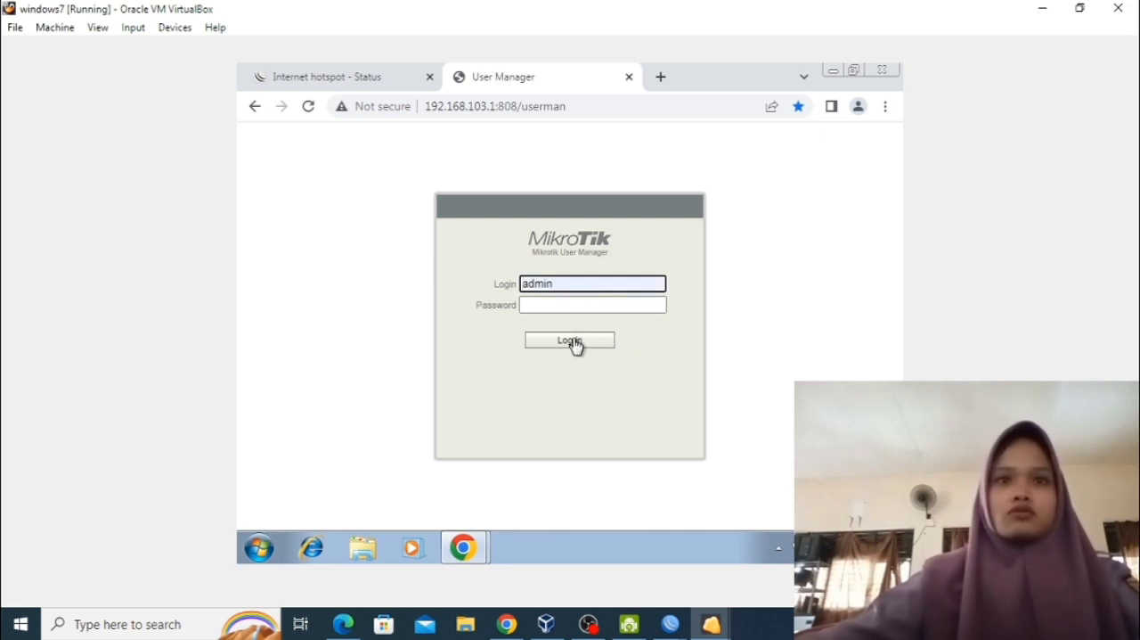
click(574, 343)
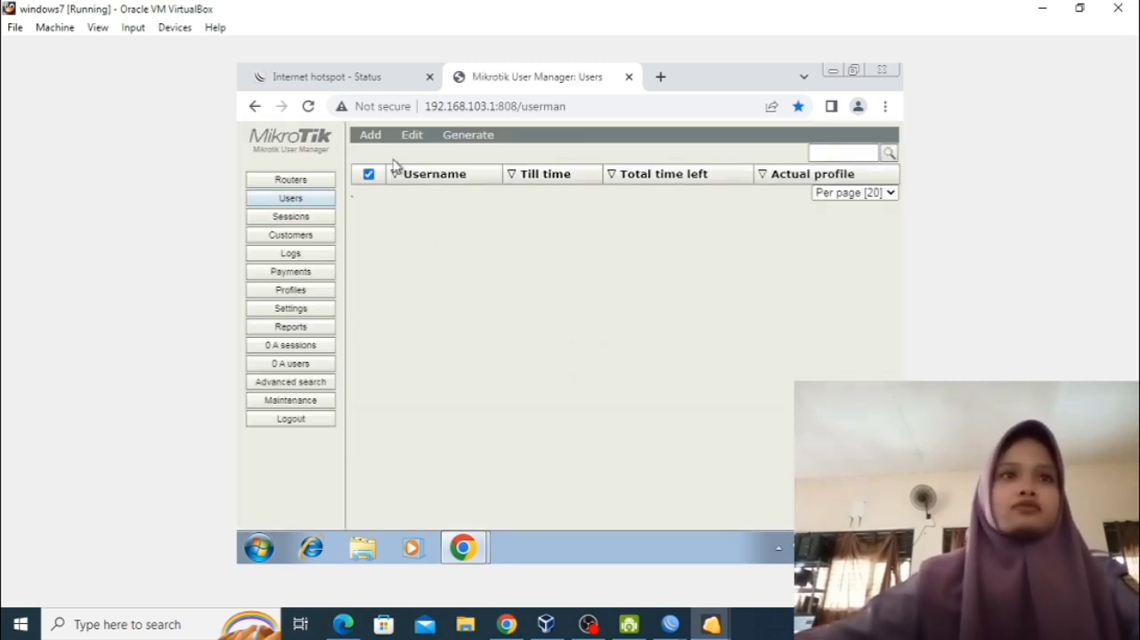
Add a router named ukk in User Manager with IP address 127.0.0.1 and the RADIUS shared secret.
click(300, 181)
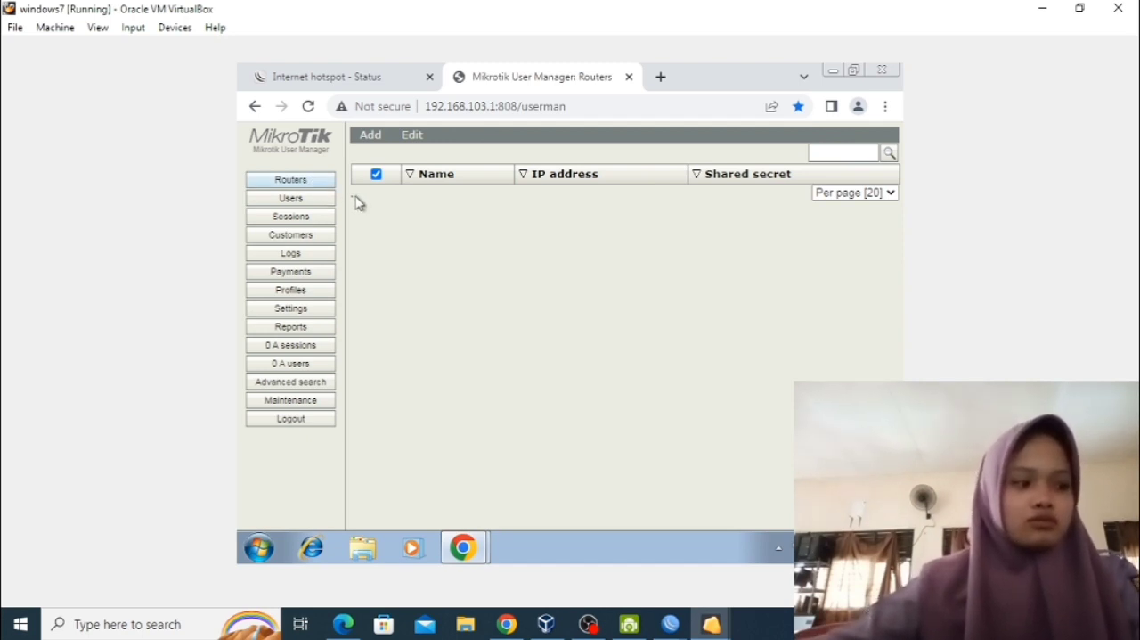
click(374, 138)
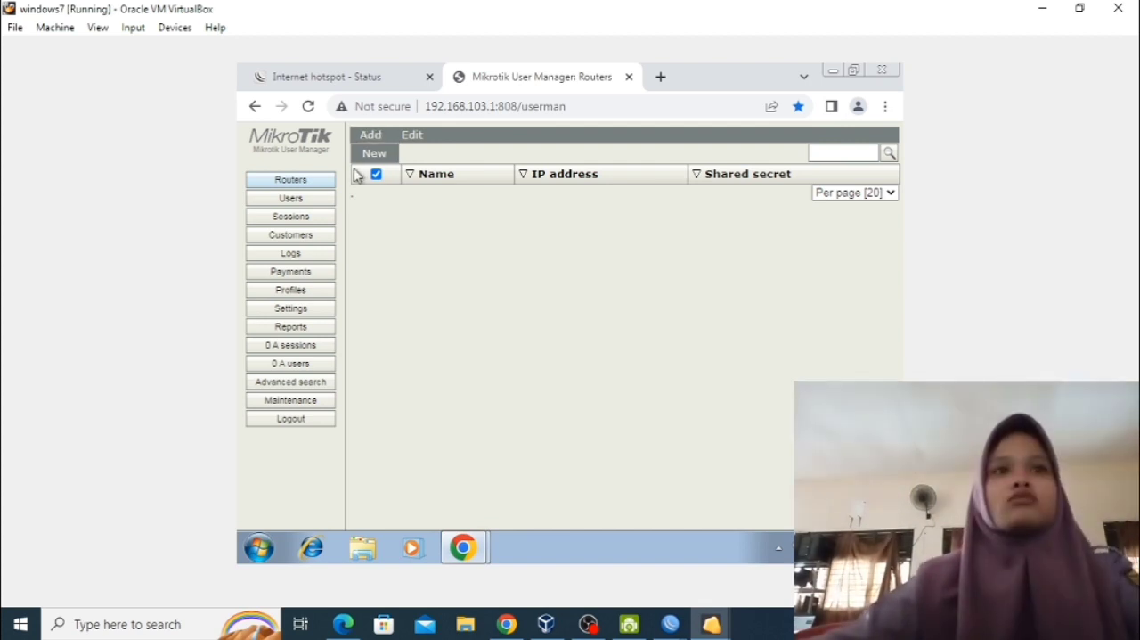
click(363, 153)
click(556, 215)
text(ukk)
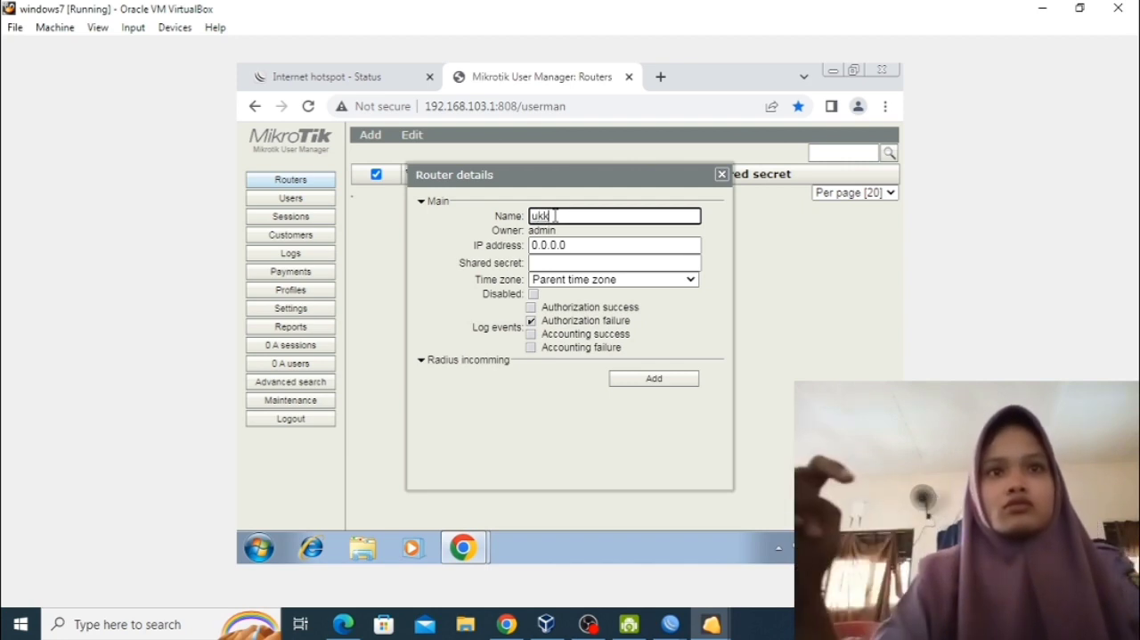
click(604, 243)
text(127.1)
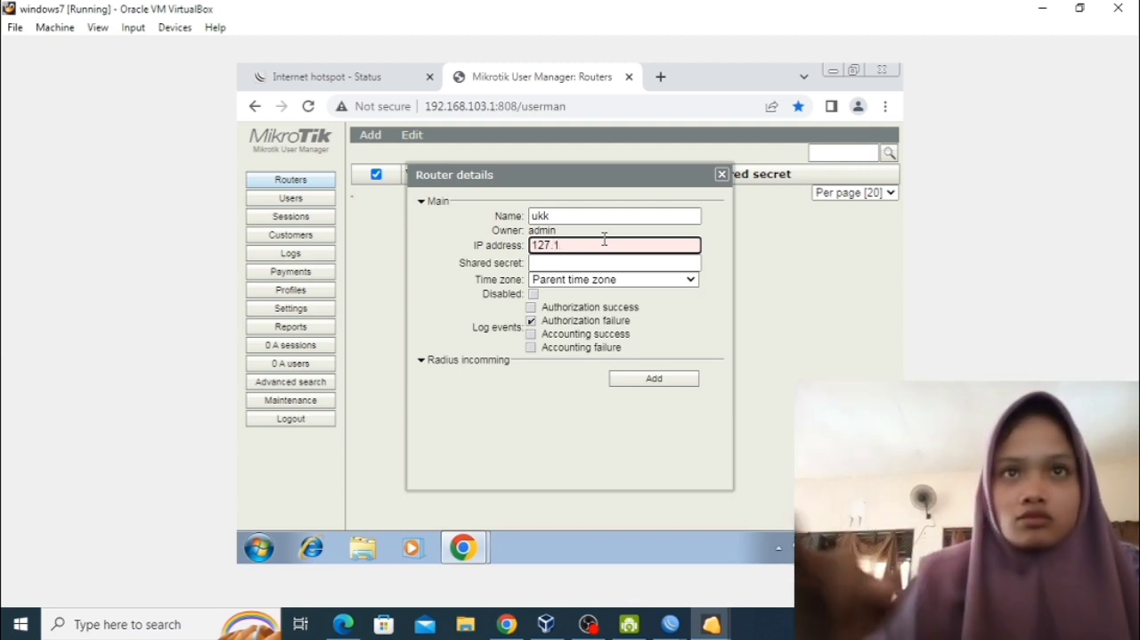
key(BackSpace)
text(0.0.1)
click(585, 264)
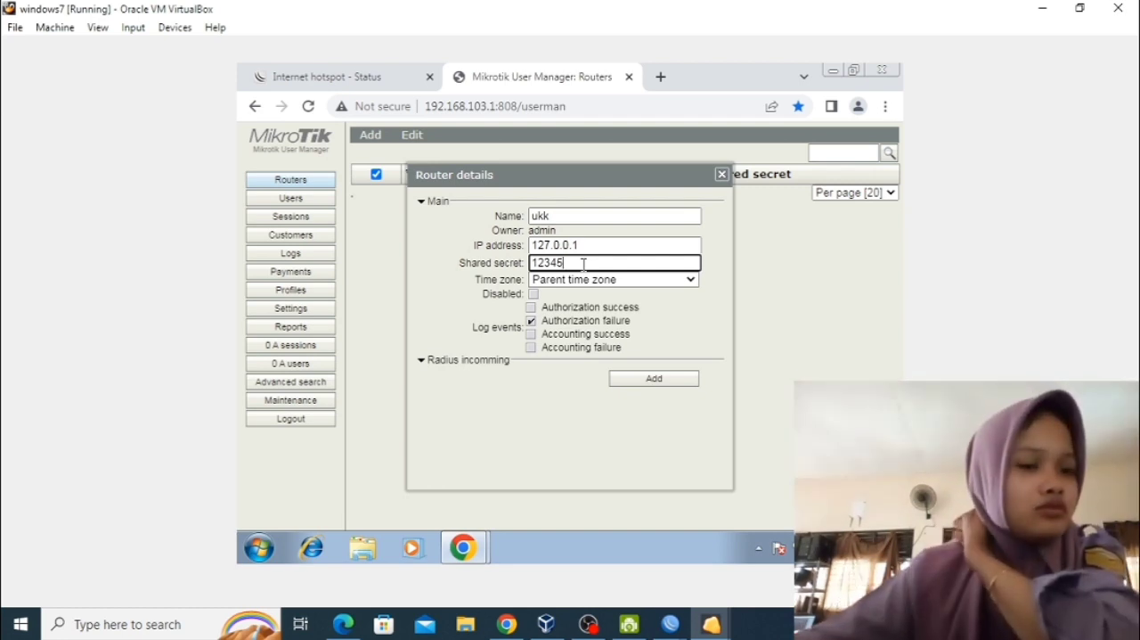
click(628, 379)
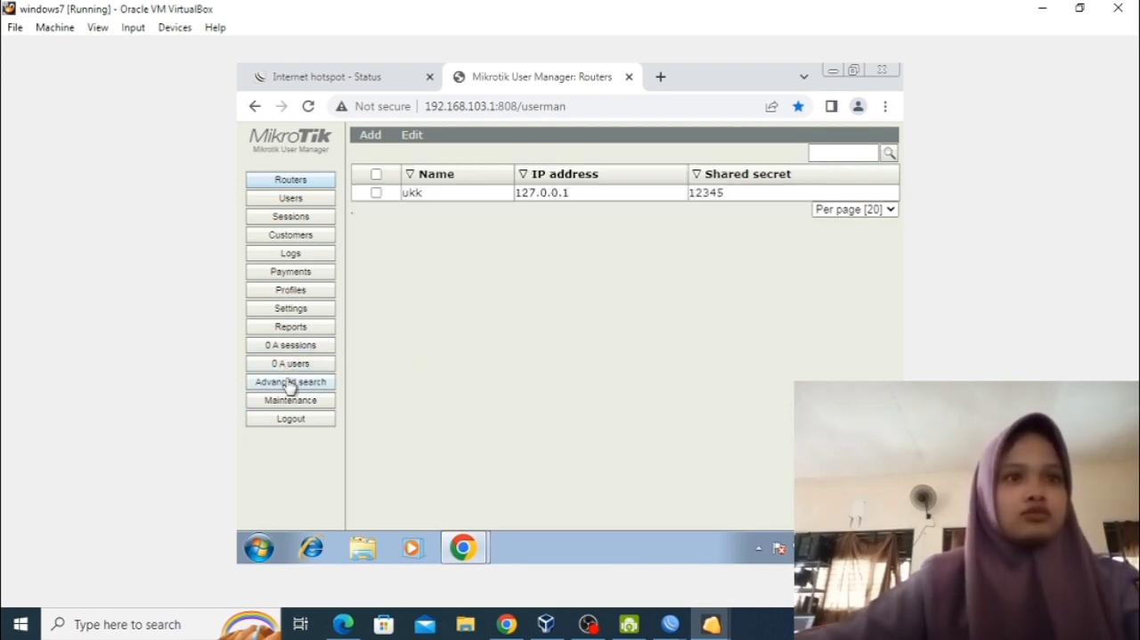
Create a new User Manager profile named ukk1.
click(330, 292)
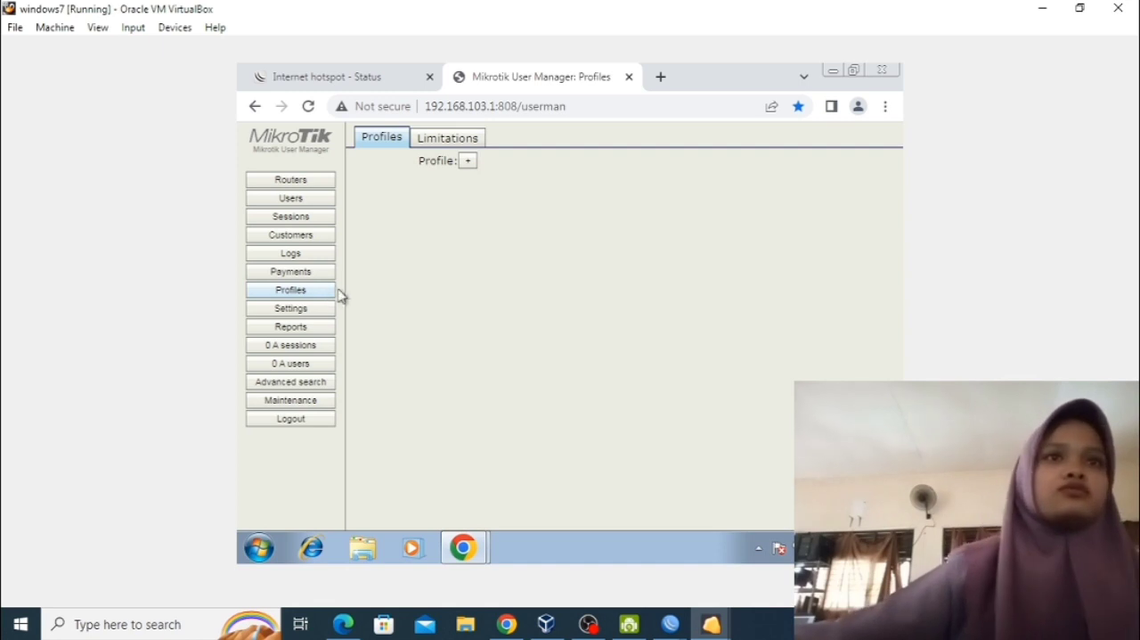
click(470, 161)
text(ukk1)
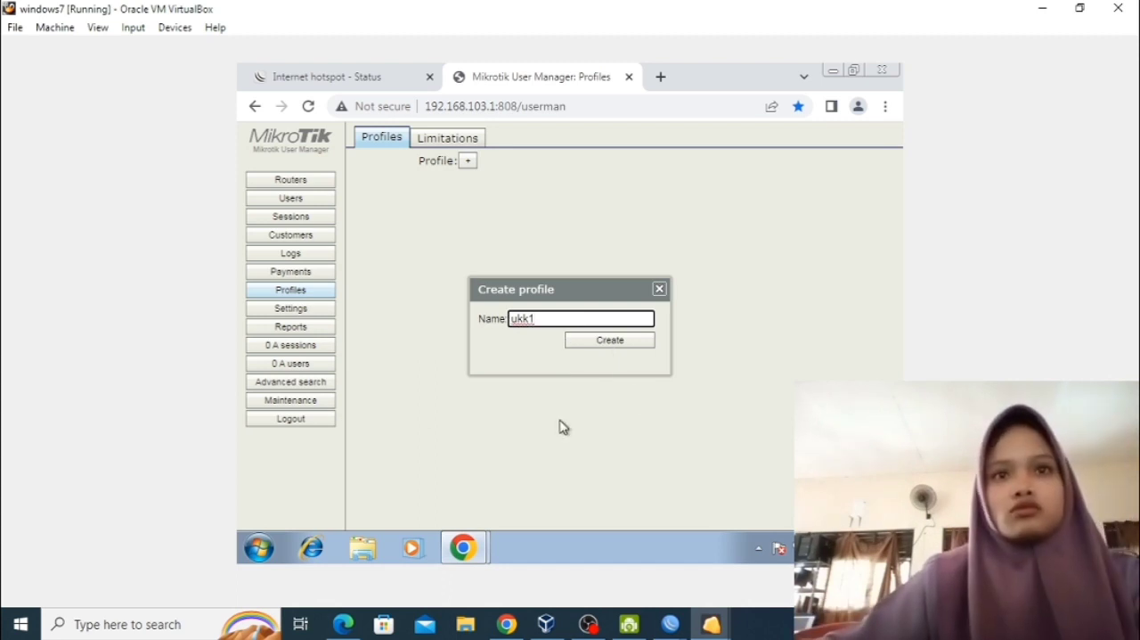
click(610, 341)
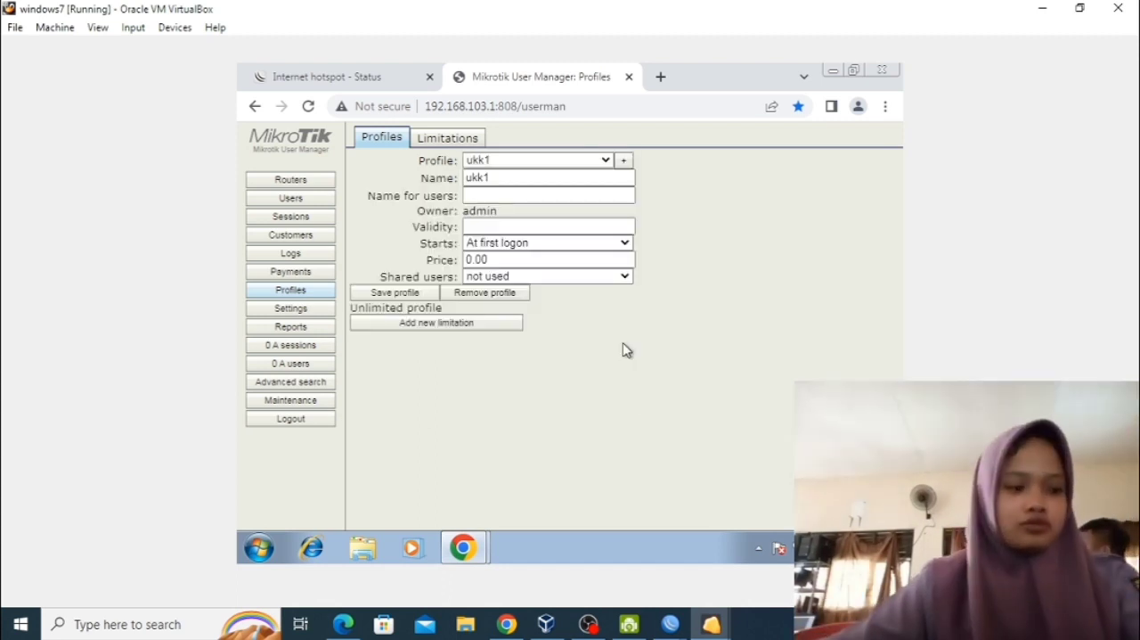
Add a new limitation named limit1, leaving its download, upload and transfer limits at their defaults.
click(460, 138)
click(370, 160)
click(367, 178)
click(534, 179)
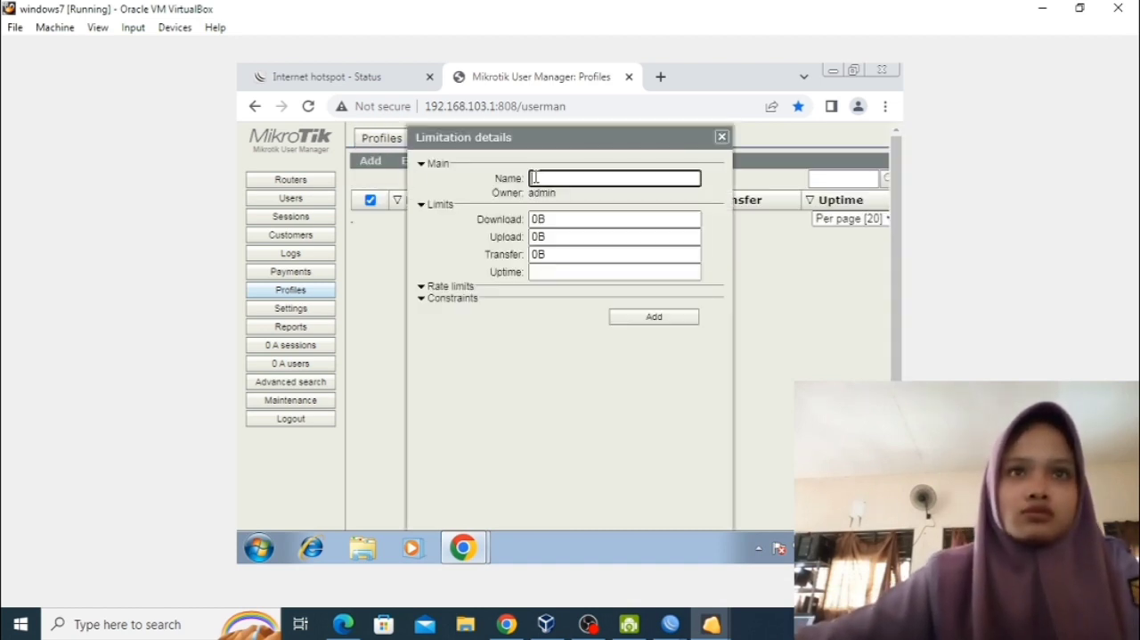
text(limit1)
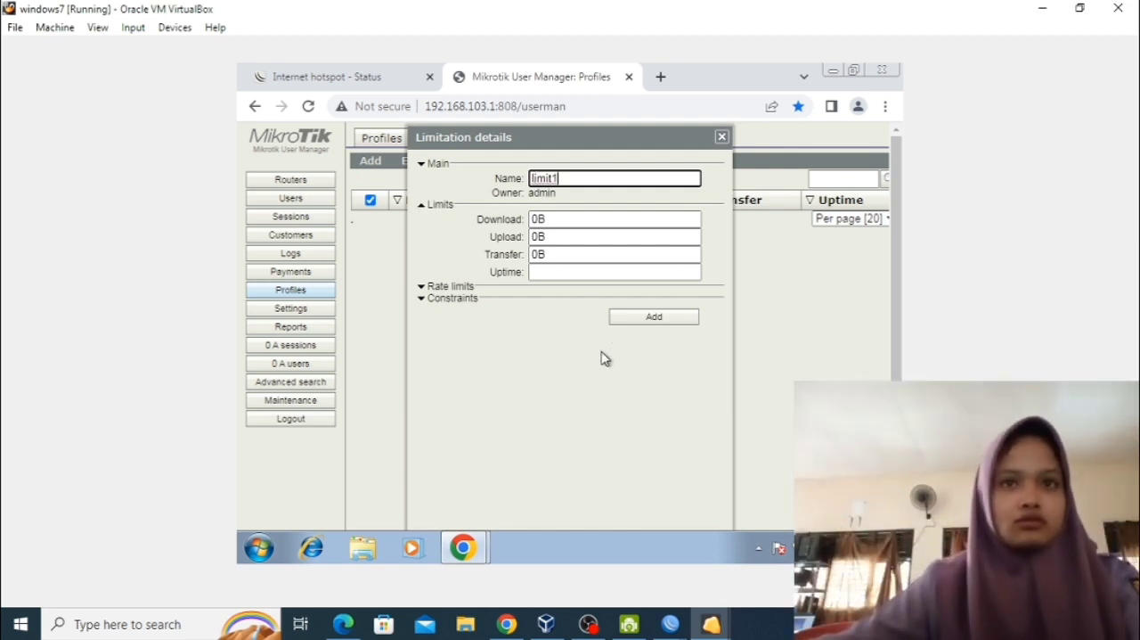
click(638, 319)
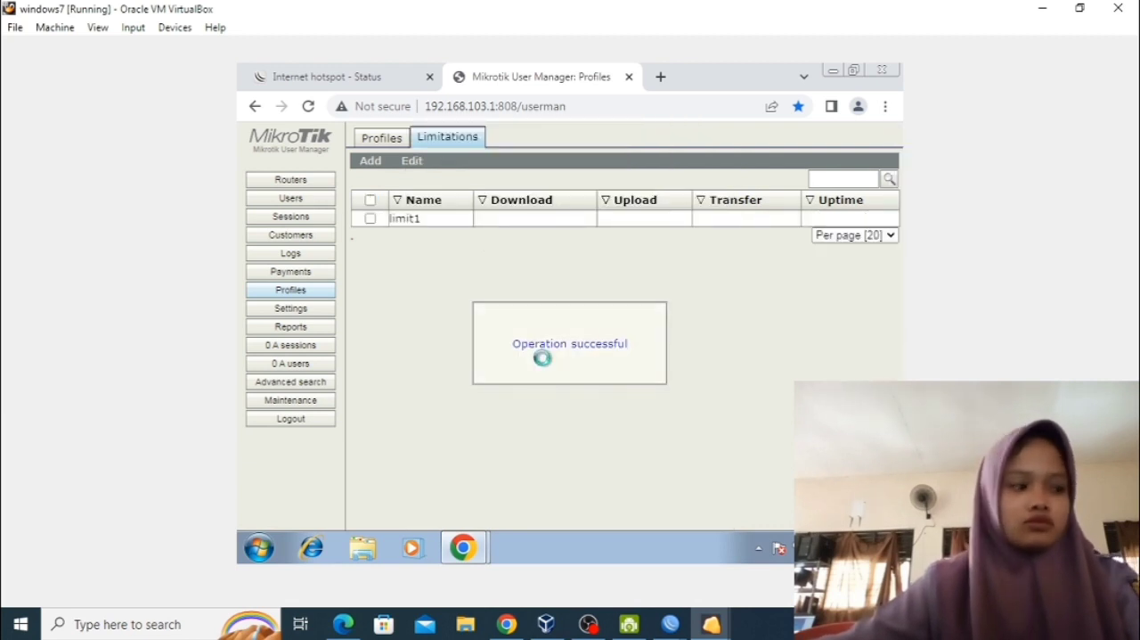
Start a new limitation for the ukk1 profile with an active period from 07:00:00 to 16:00:00 on all days.
click(378, 139)
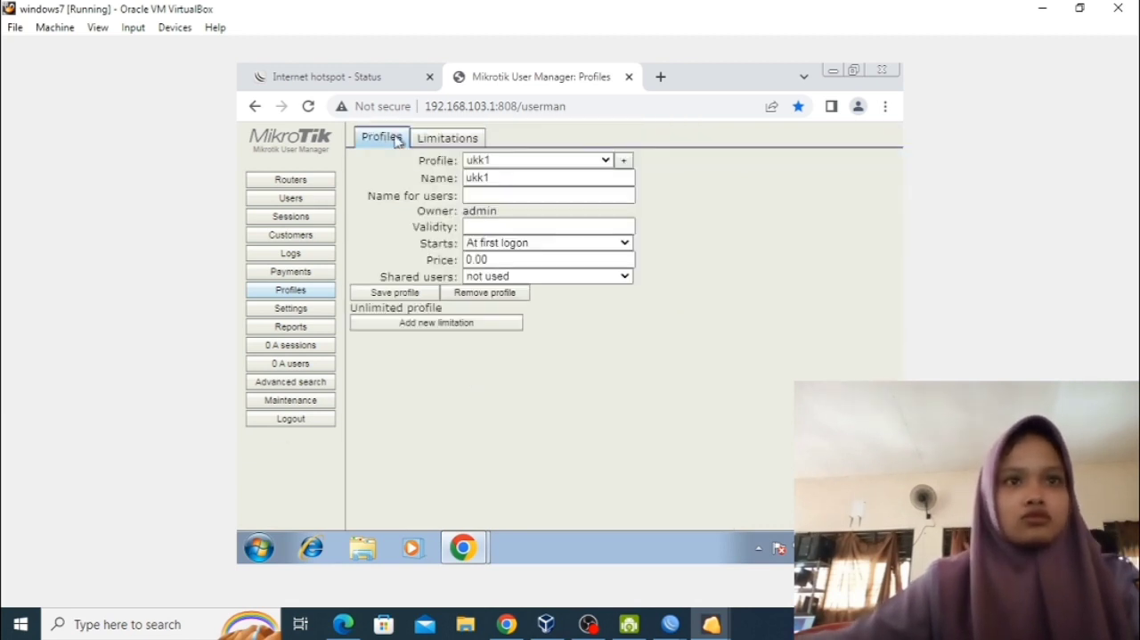
click(410, 322)
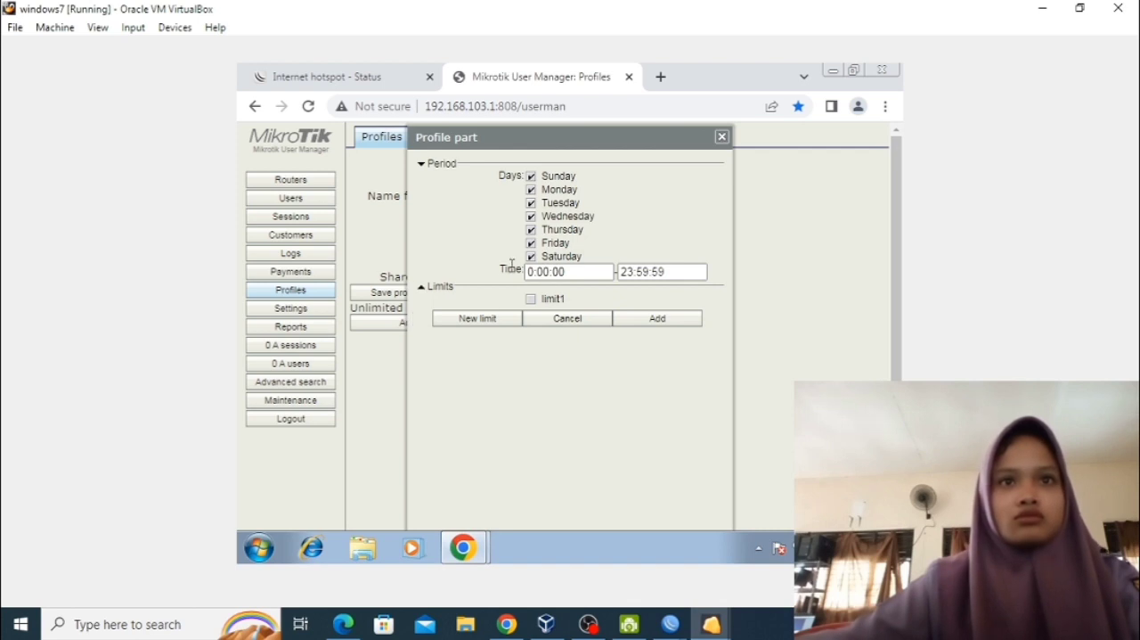
click(531, 272)
text(07)
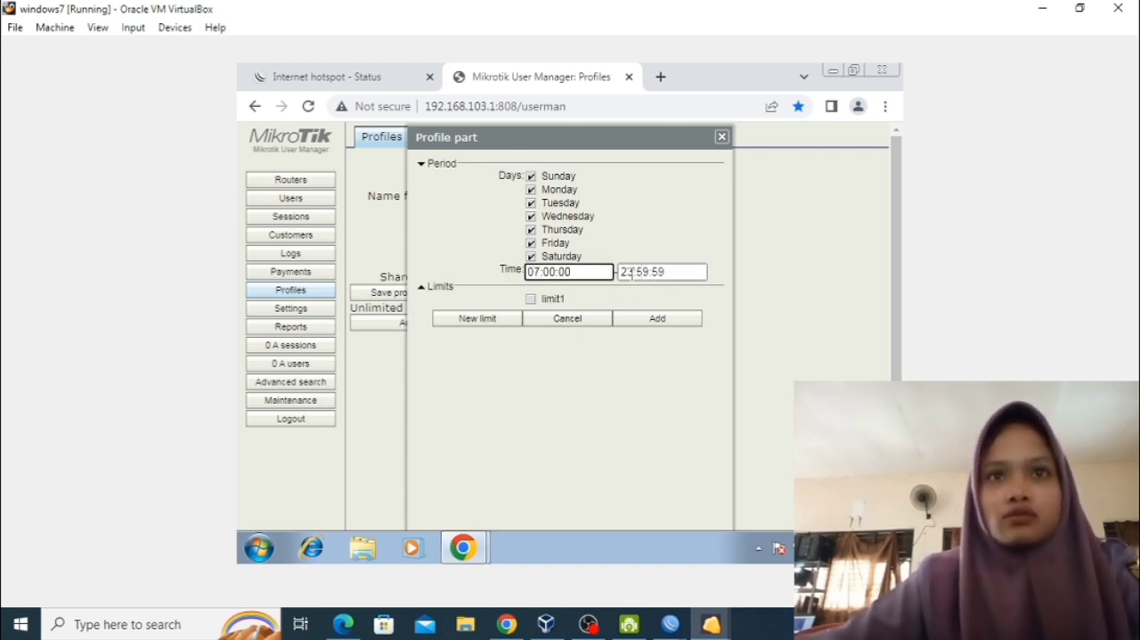
click(636, 271)
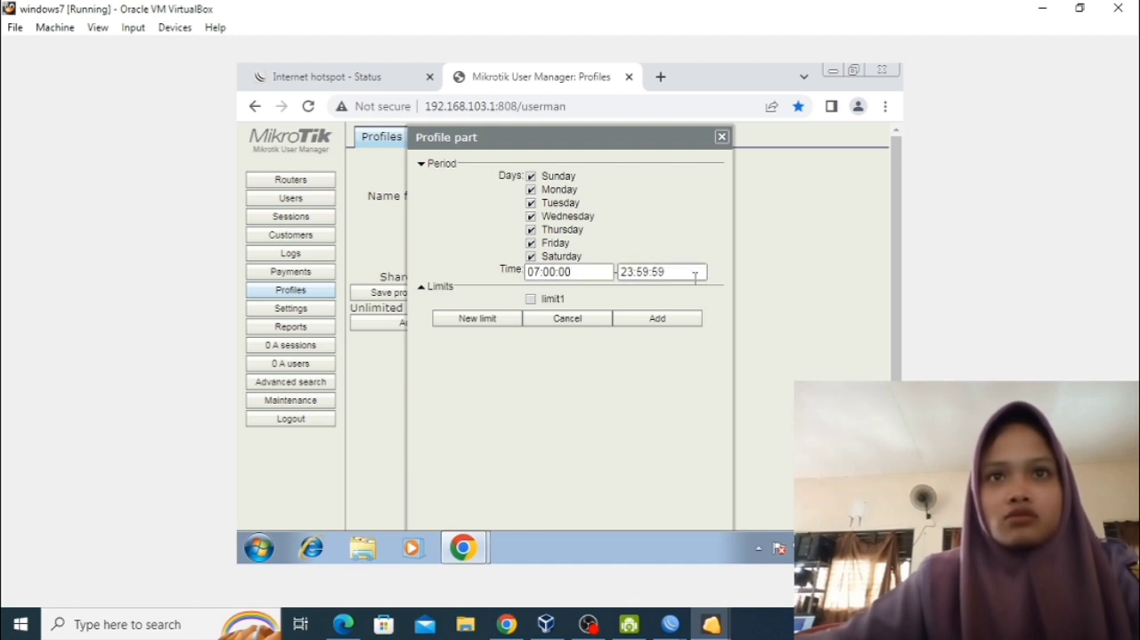
key(BackSpace)
key(BackSpace)
key(BackSpace)
key(BackSpace)
key(BackSpace)
key(BackSpace)
key(BackSpace)
key(BackSpace)
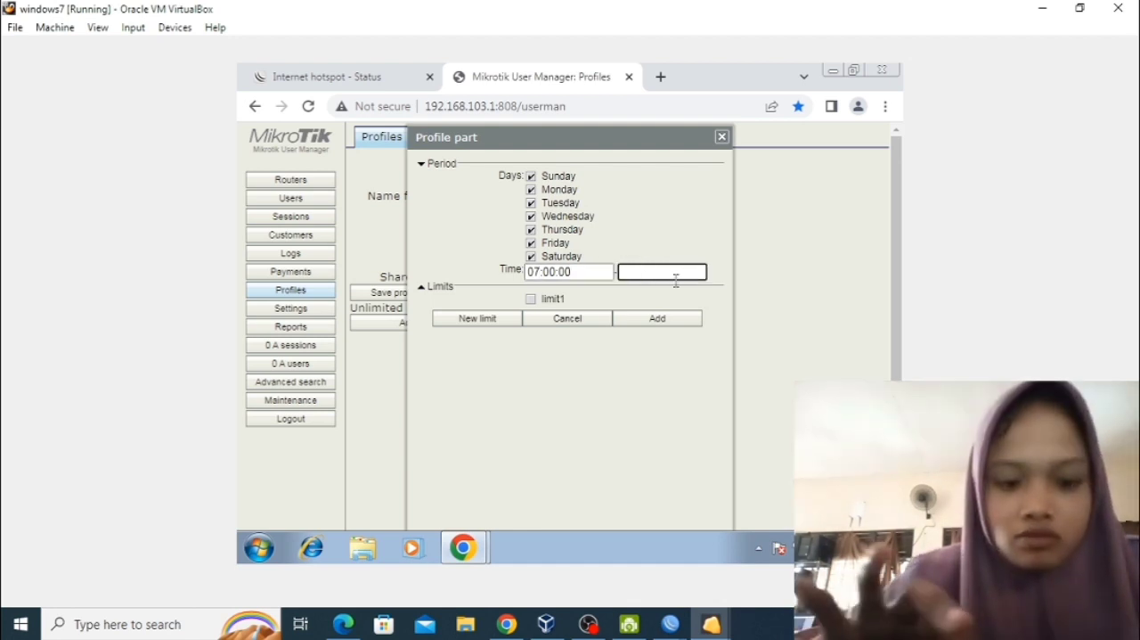
text(16)
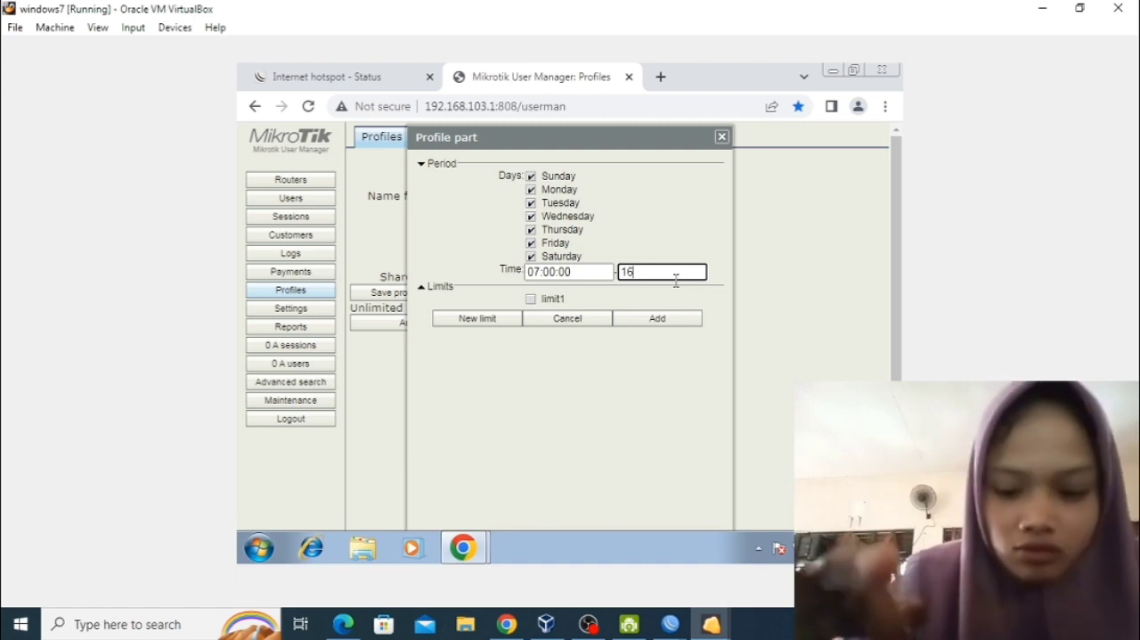
text(:00:00)
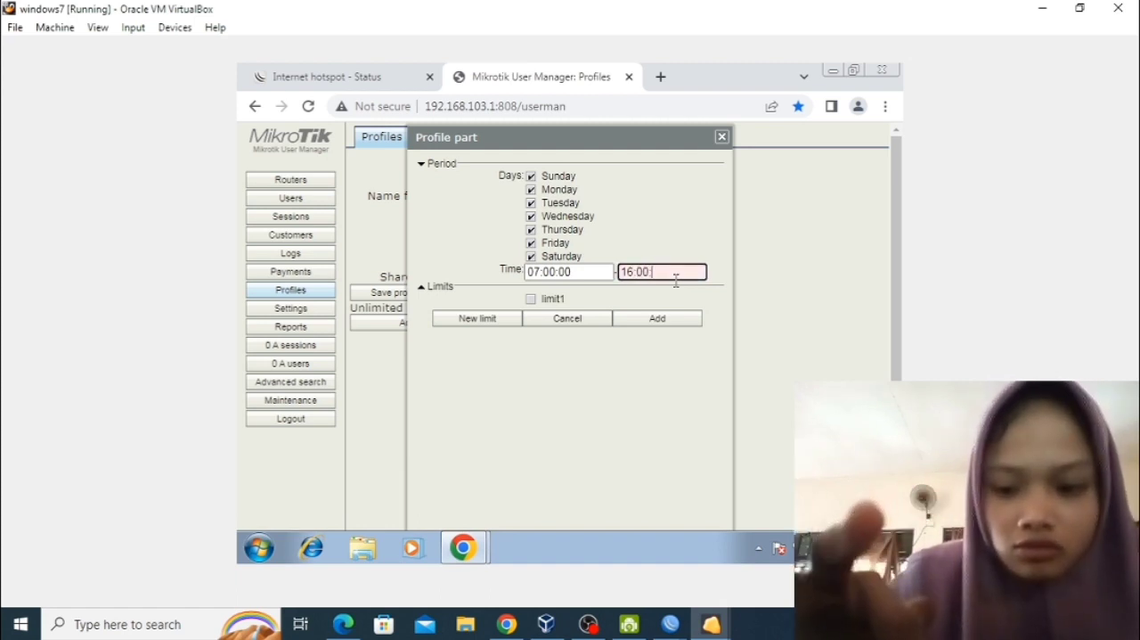
Include limit1 in the profile part, add it to the ukk1 profile, and select the added limitation.
click(534, 291)
click(496, 285)
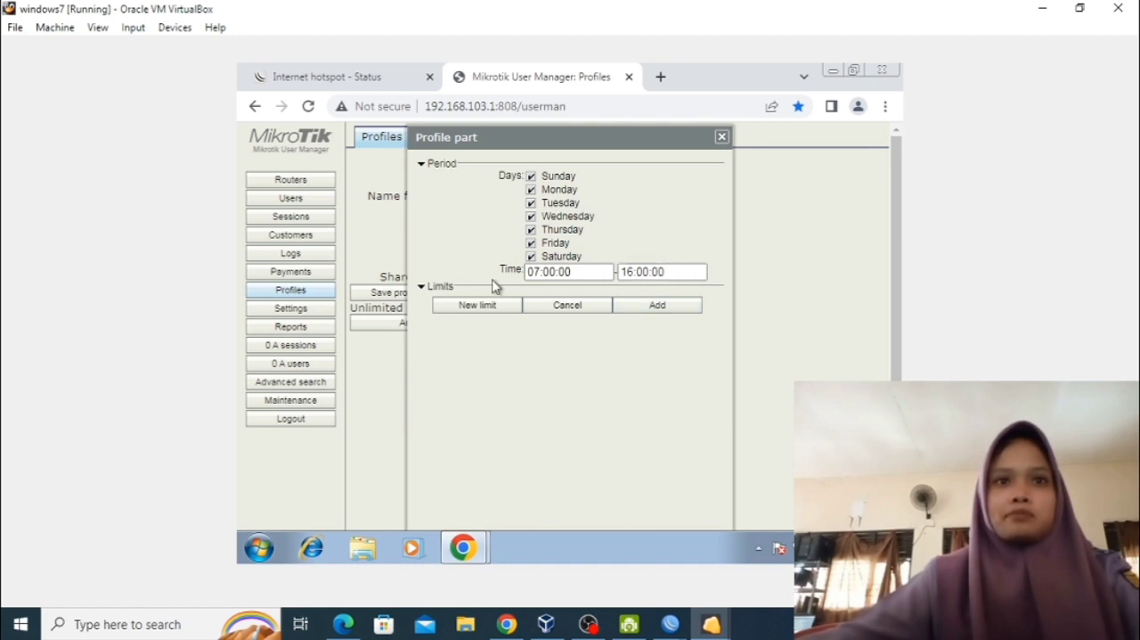
click(432, 288)
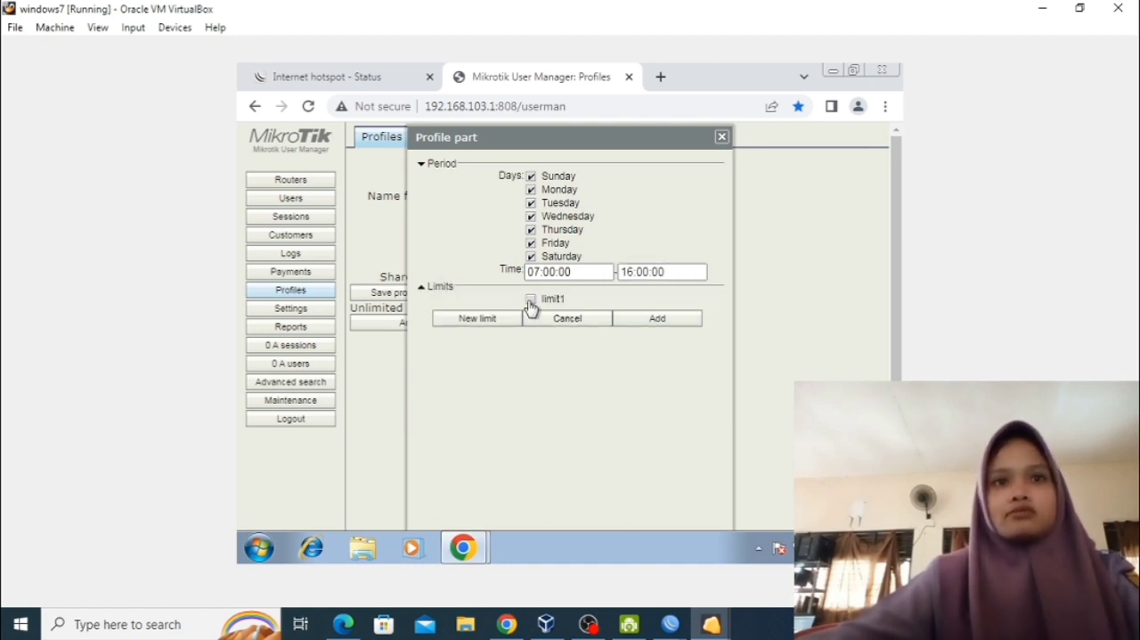
click(636, 318)
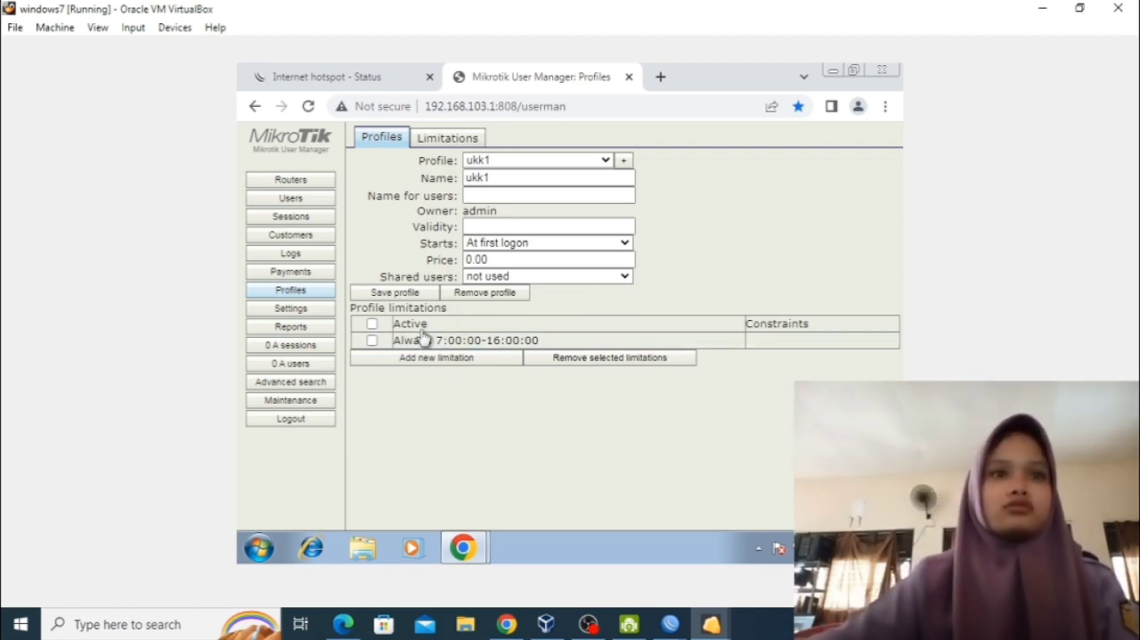
click(371, 340)
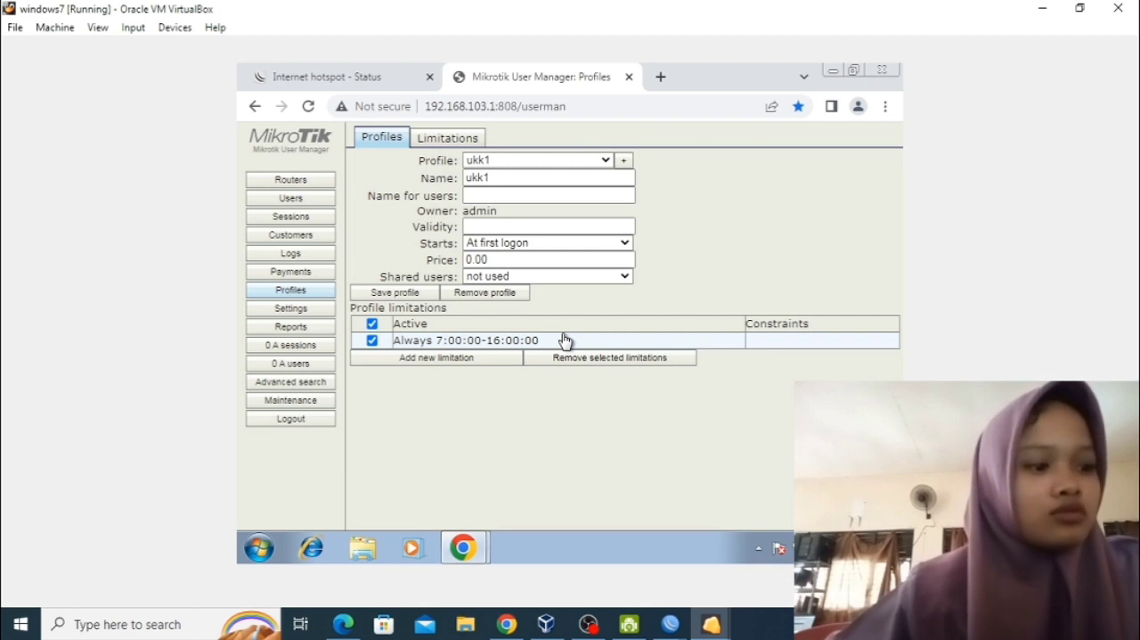
Set up generation of 20 users with username length 3 and password length 3, assigned to profile ukk1.
click(318, 201)
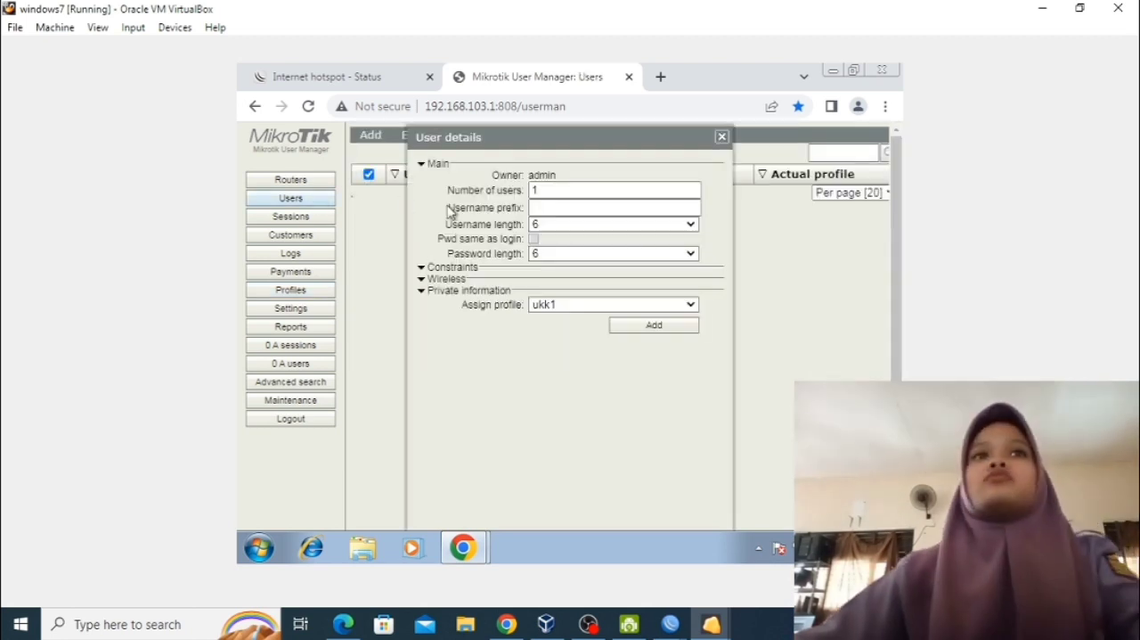
click(568, 192)
text(20)
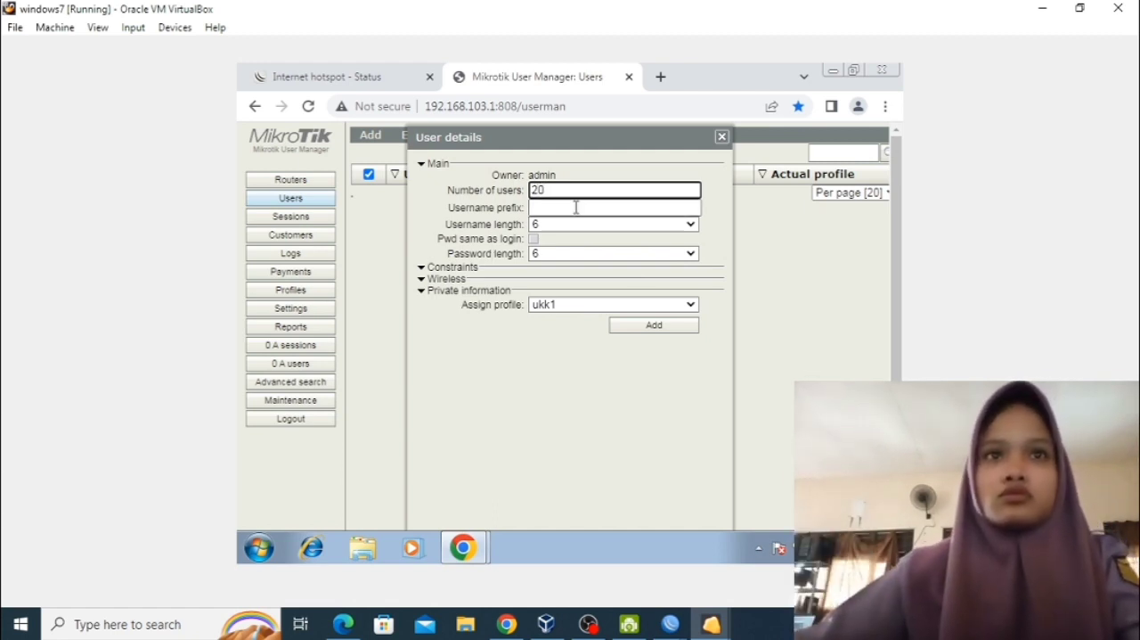
click(576, 207)
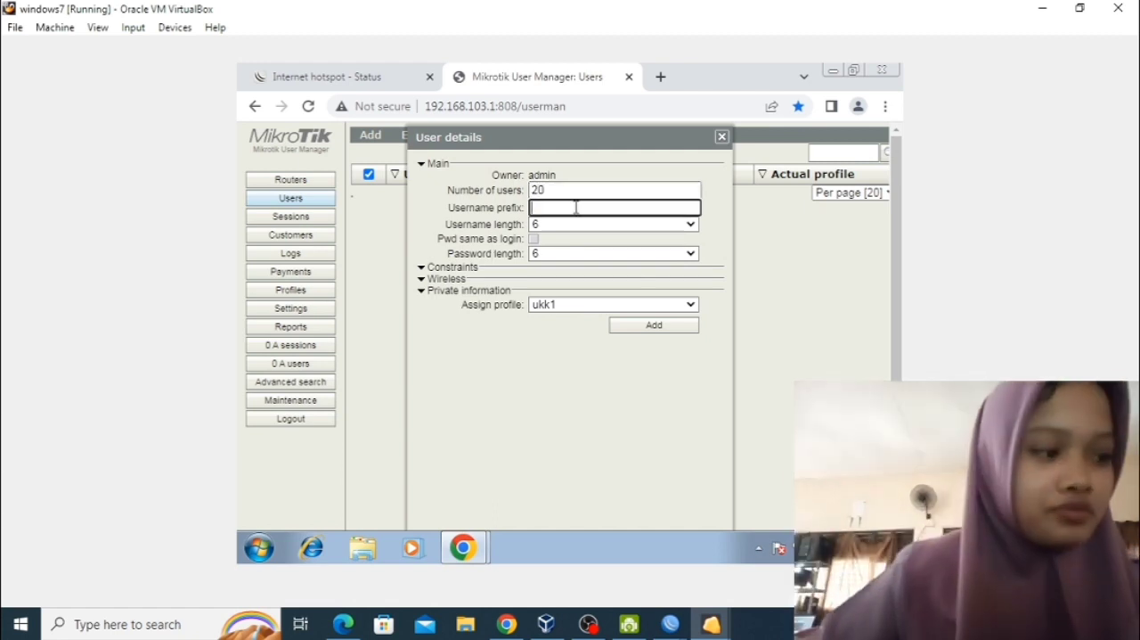
click(580, 224)
click(575, 241)
click(577, 254)
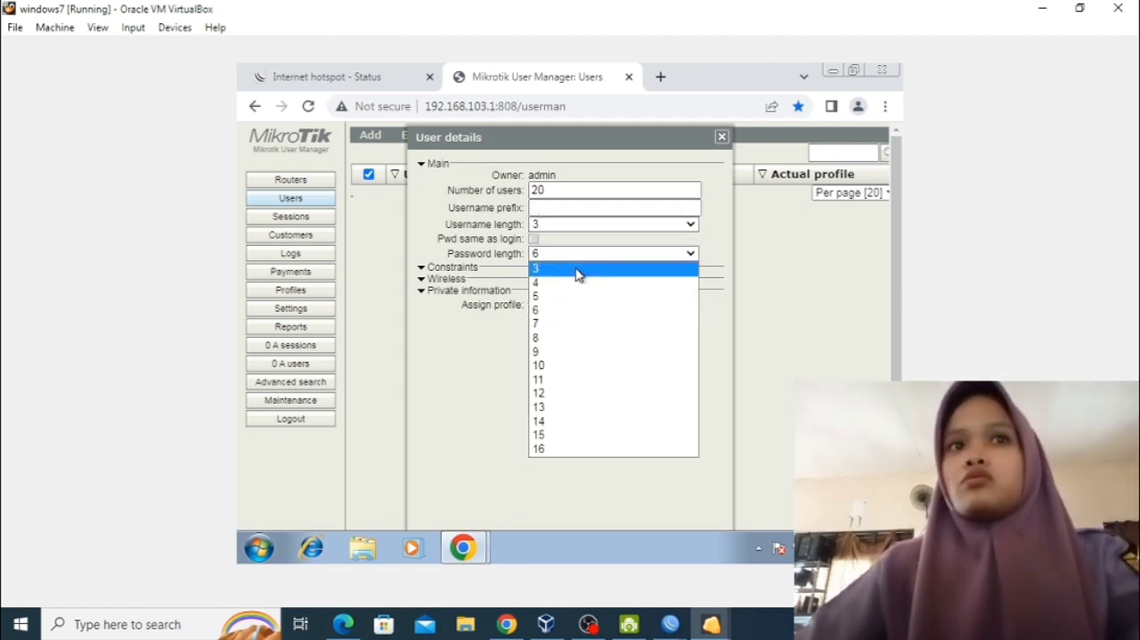
click(579, 269)
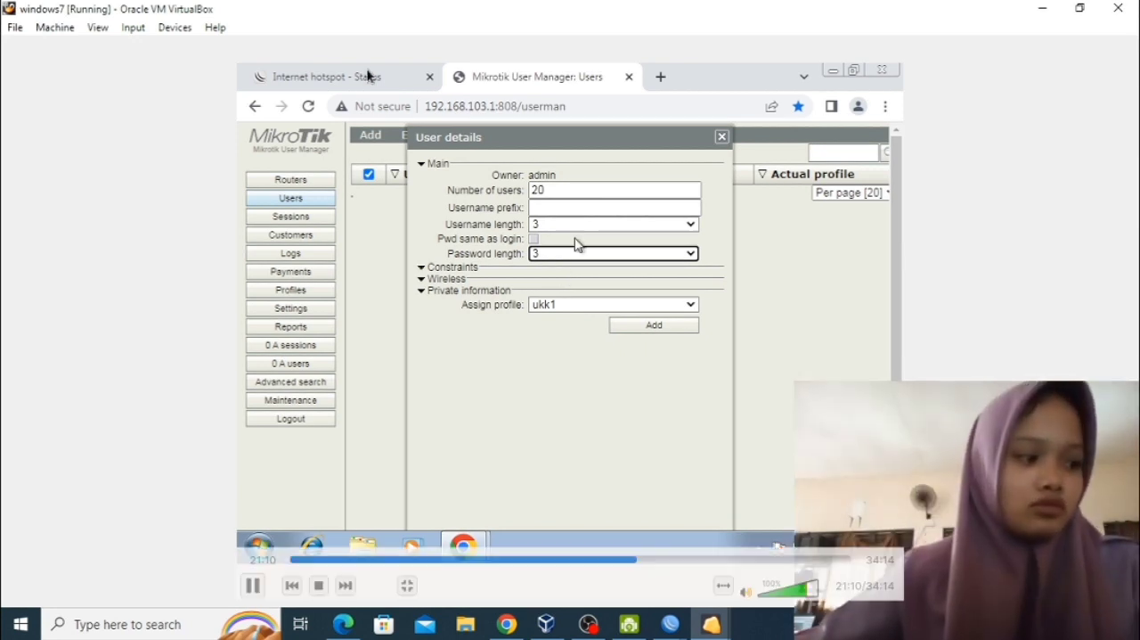
Enter the student's first name followed by an underscore as the username prefix, generate the users, and close the user details.
click(557, 210)
text(ad)
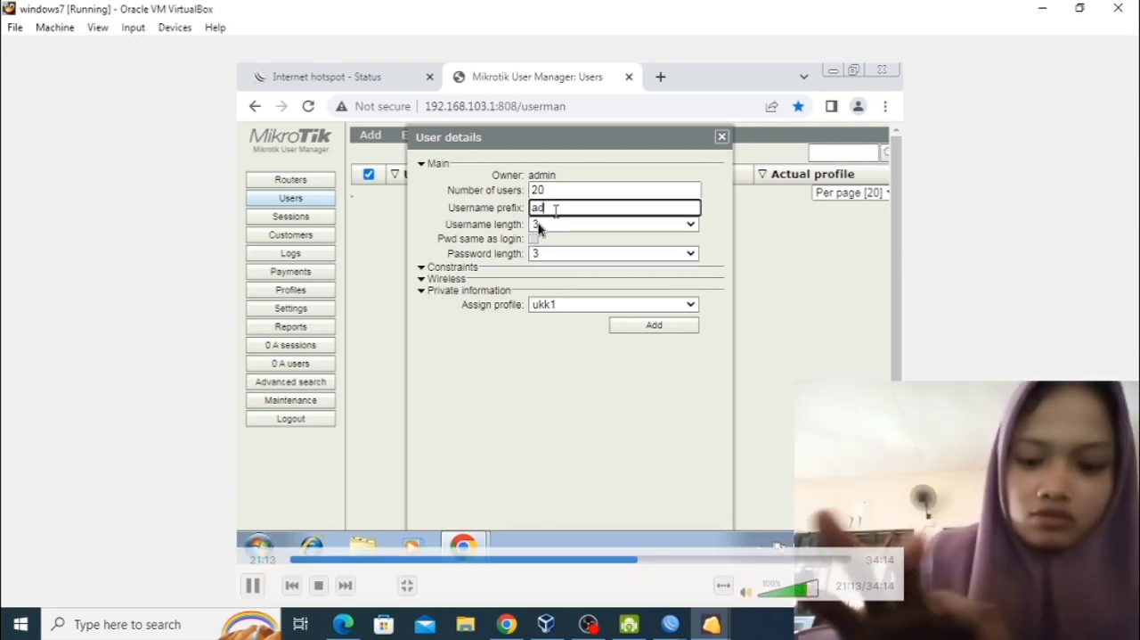
text(inda_)
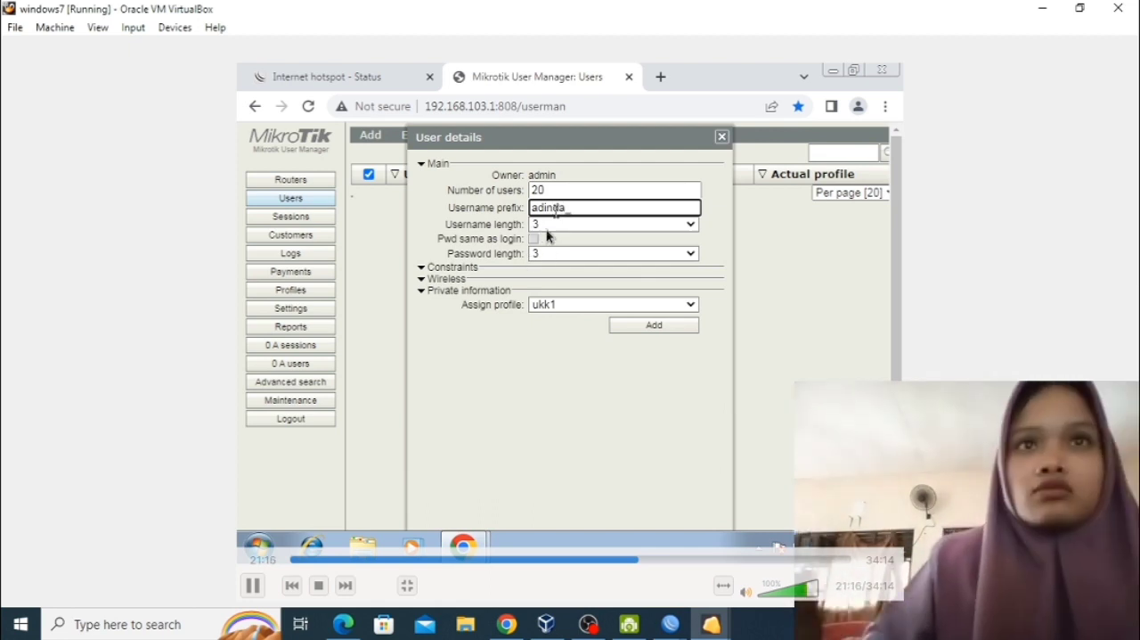
click(643, 326)
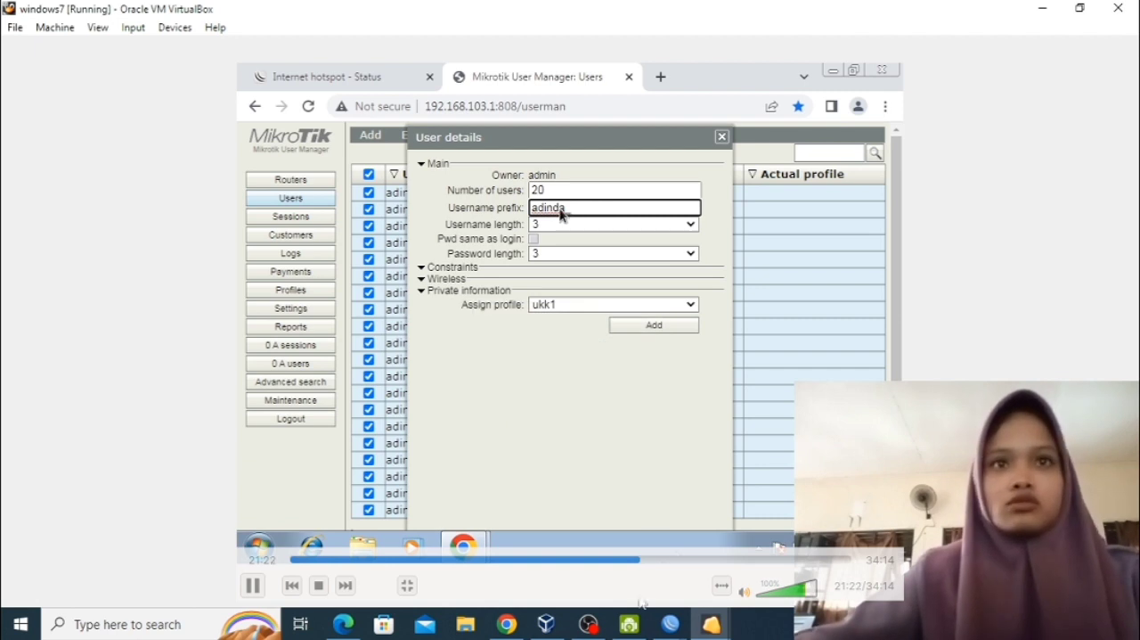
click(723, 138)
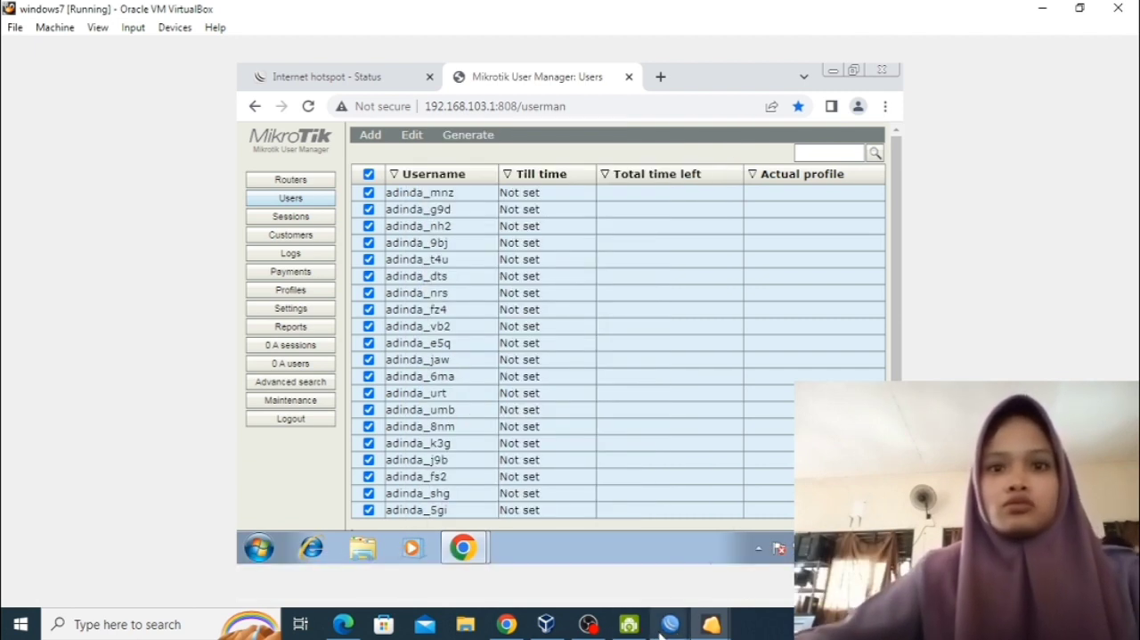
Switch to WinBox and add a firewall Layer7 protocol named blokir with a regexp matching linux.org|youtube.com.
mouse_move(671, 624)
click(722, 566)
mouse_move(89, 186)
click(156, 304)
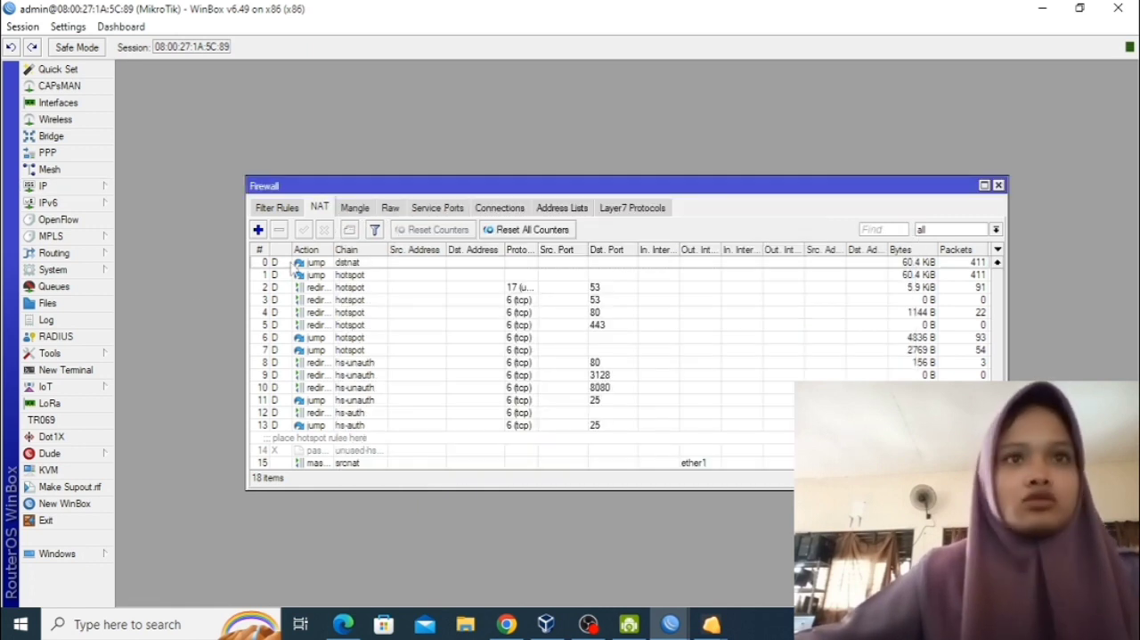
click(608, 210)
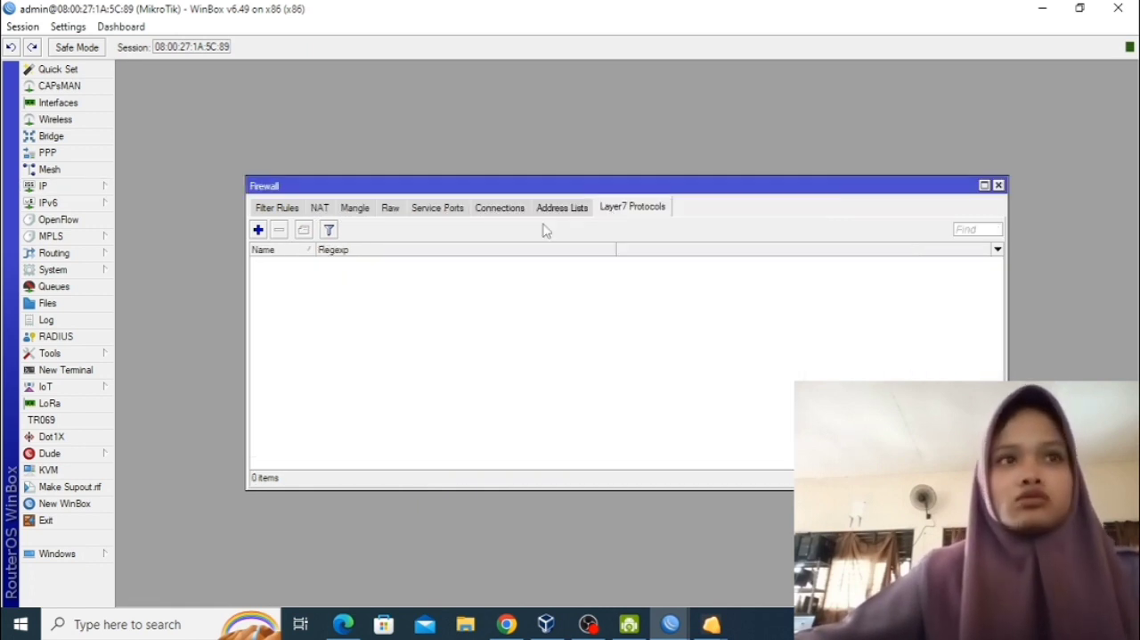
click(259, 230)
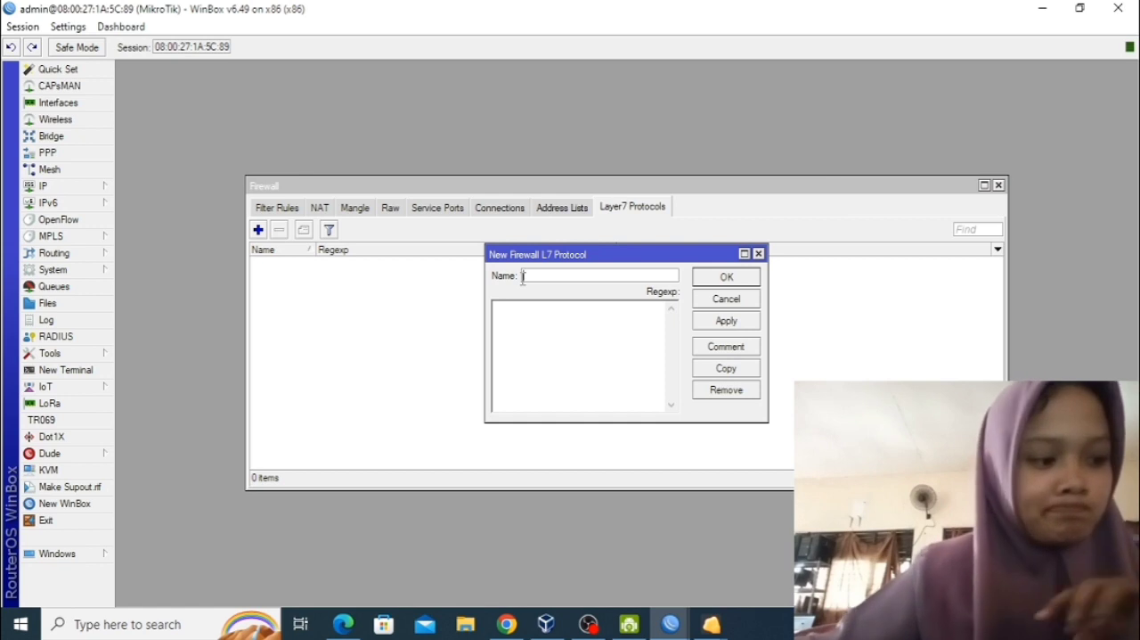
text(blokir)
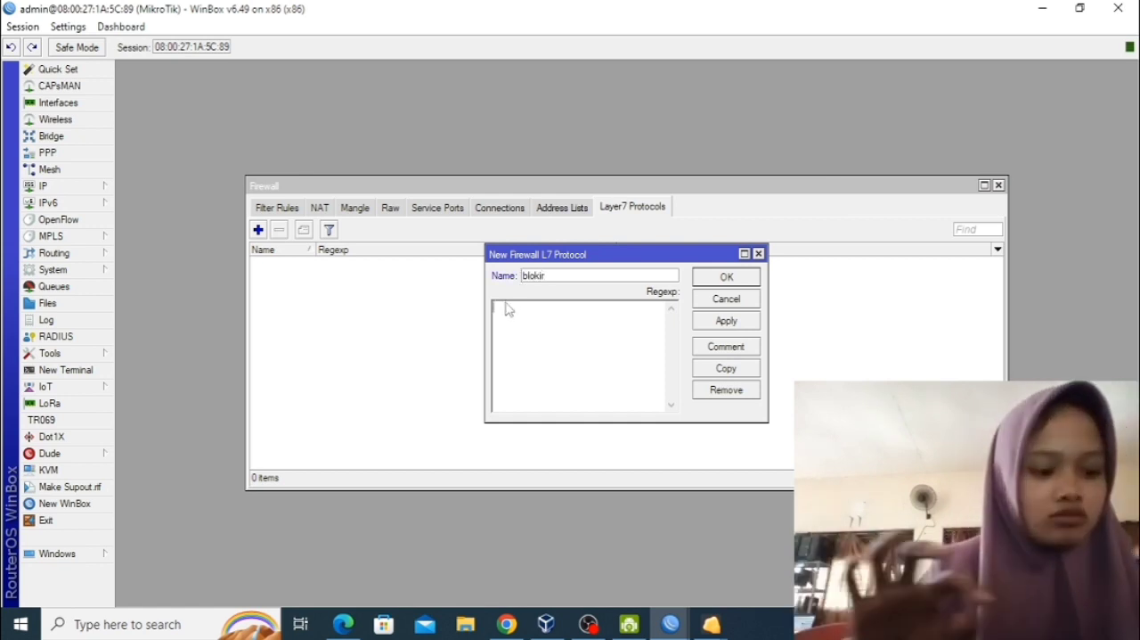
text(^()
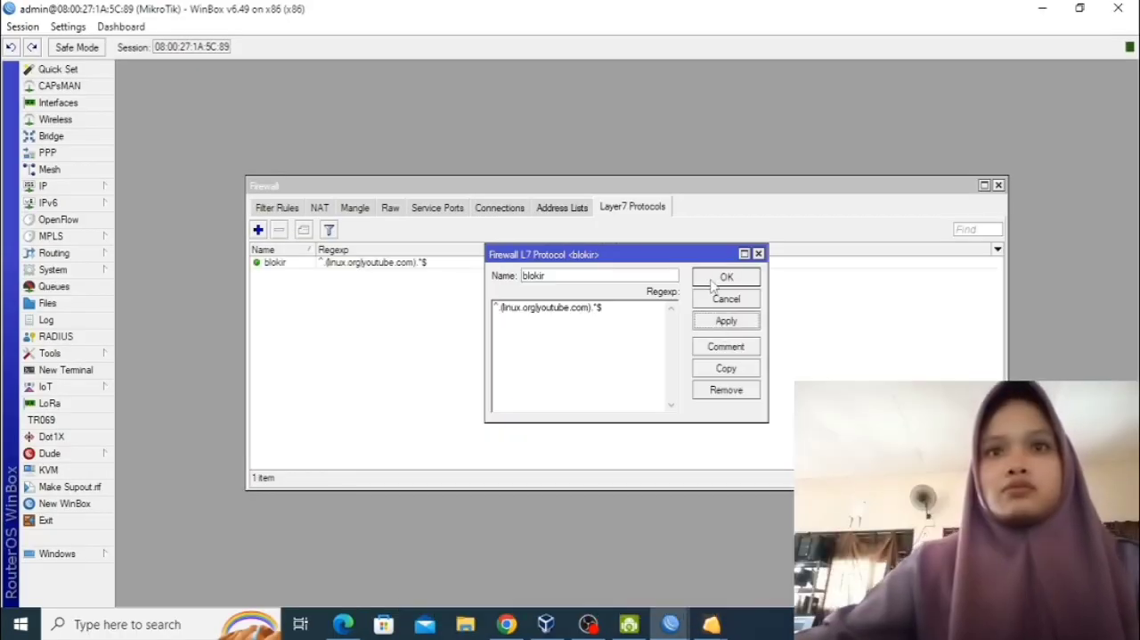
click(933, 220)
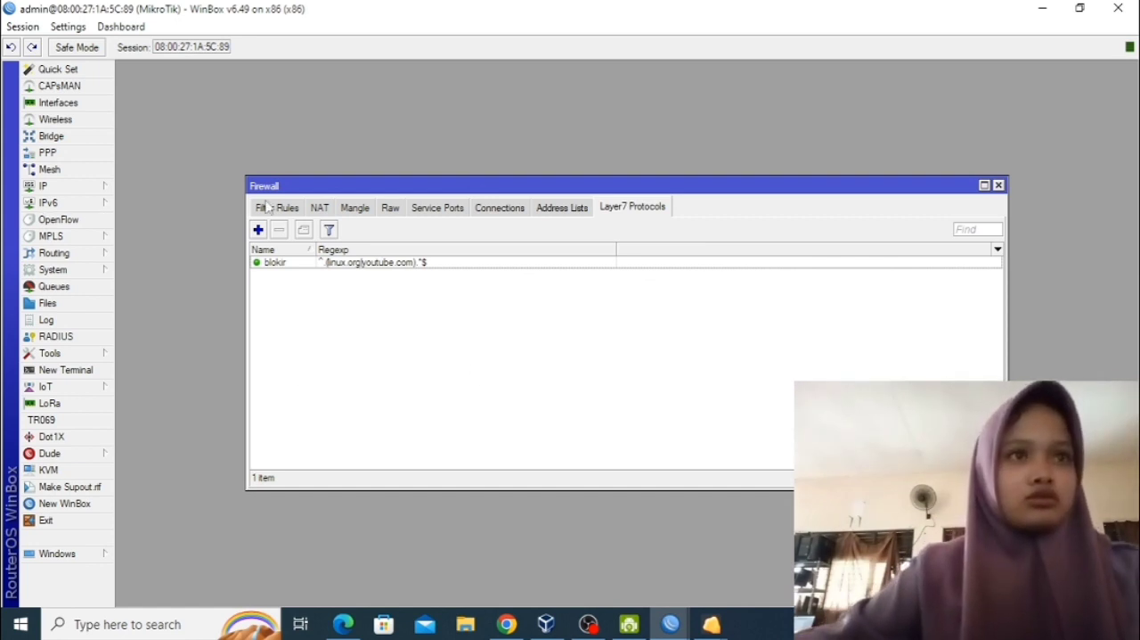
Add a forward-chain filter rule that uses the Layer7 protocol blokir and has its action set to drop.
click(267, 208)
click(259, 230)
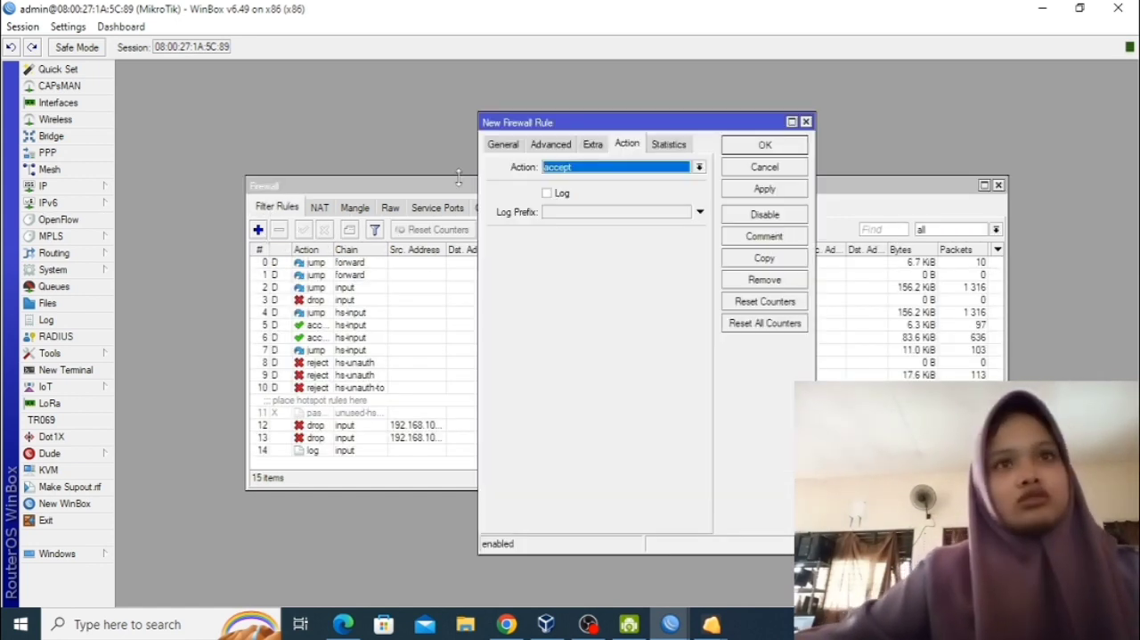
click(546, 145)
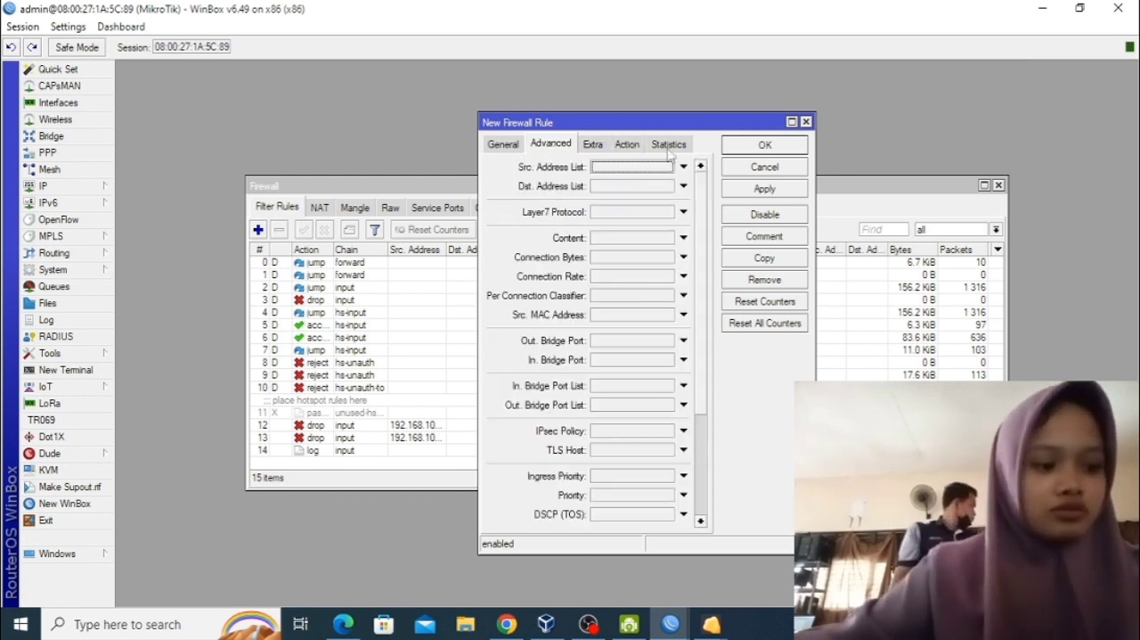
click(673, 213)
click(629, 150)
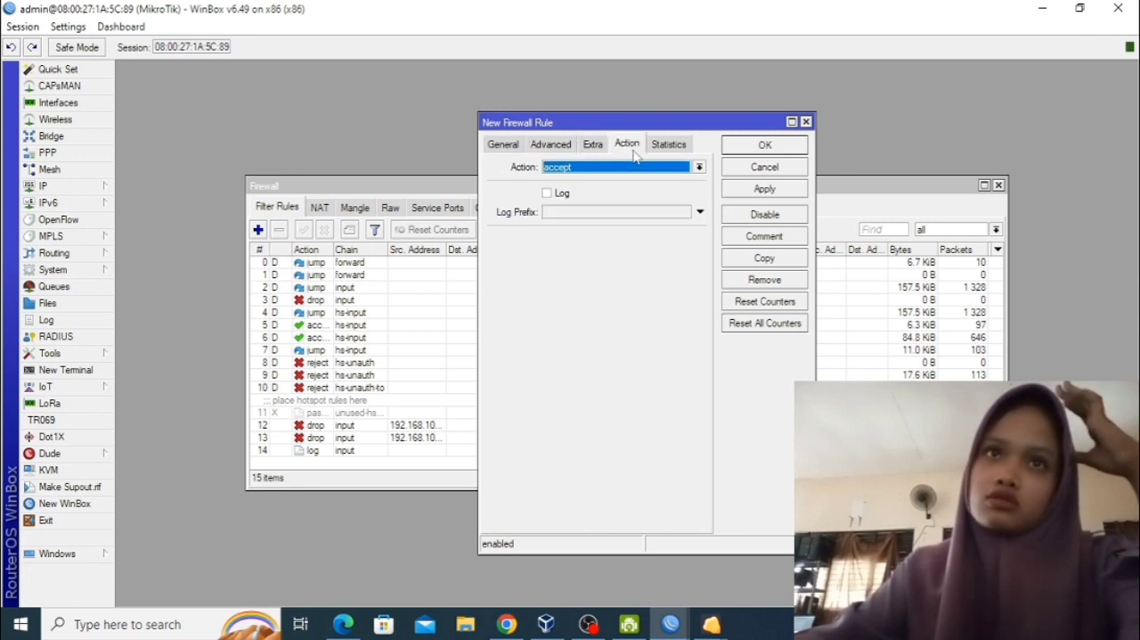
click(640, 168)
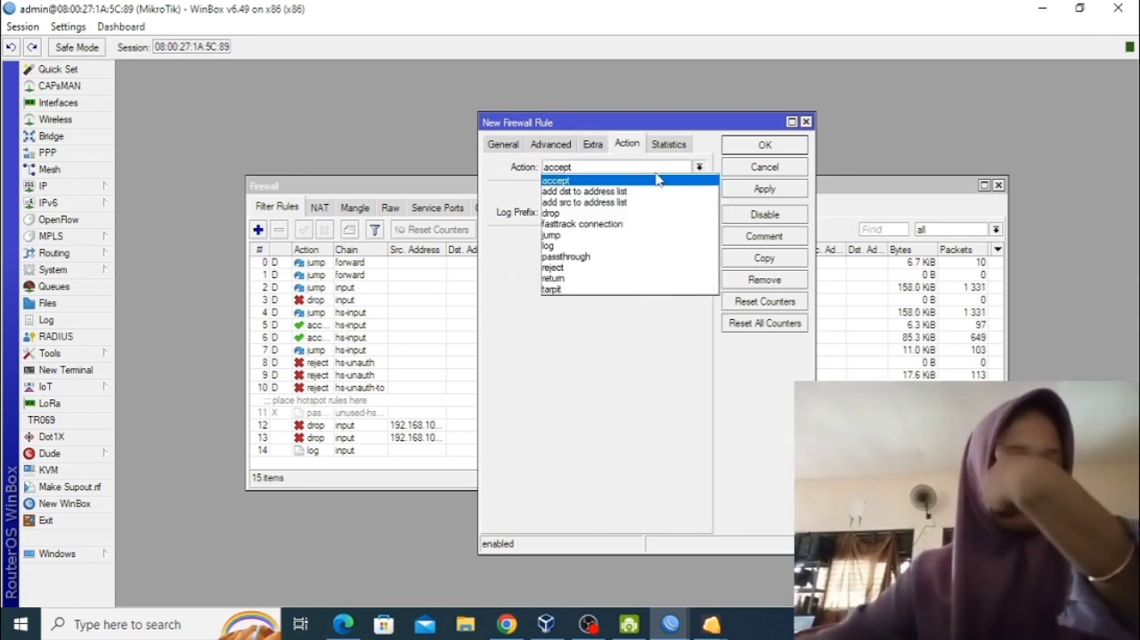
click(642, 214)
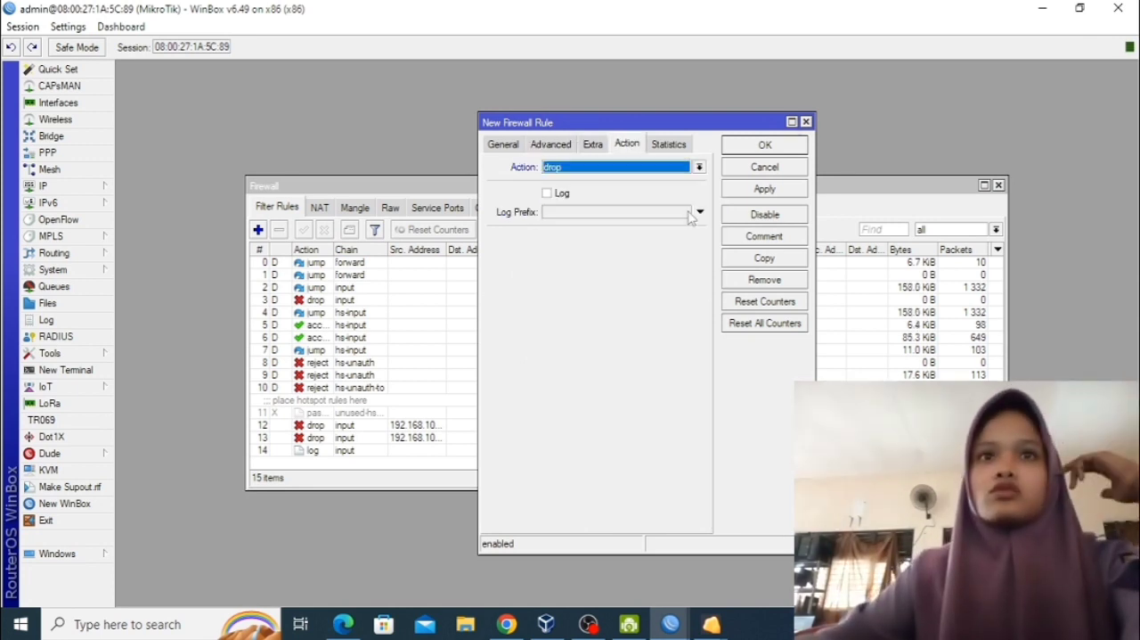
click(767, 188)
click(765, 146)
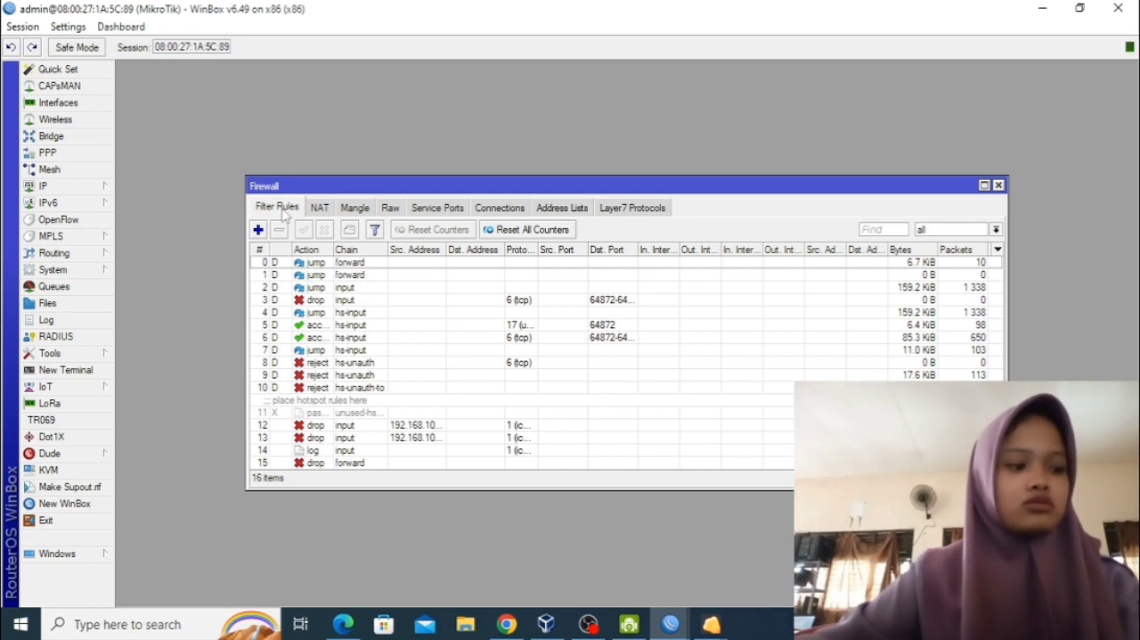
Start a new NAT rule with chain dstnat, protocol 6 (tcp) and destination port 80.
click(318, 207)
click(258, 229)
click(489, 163)
click(501, 165)
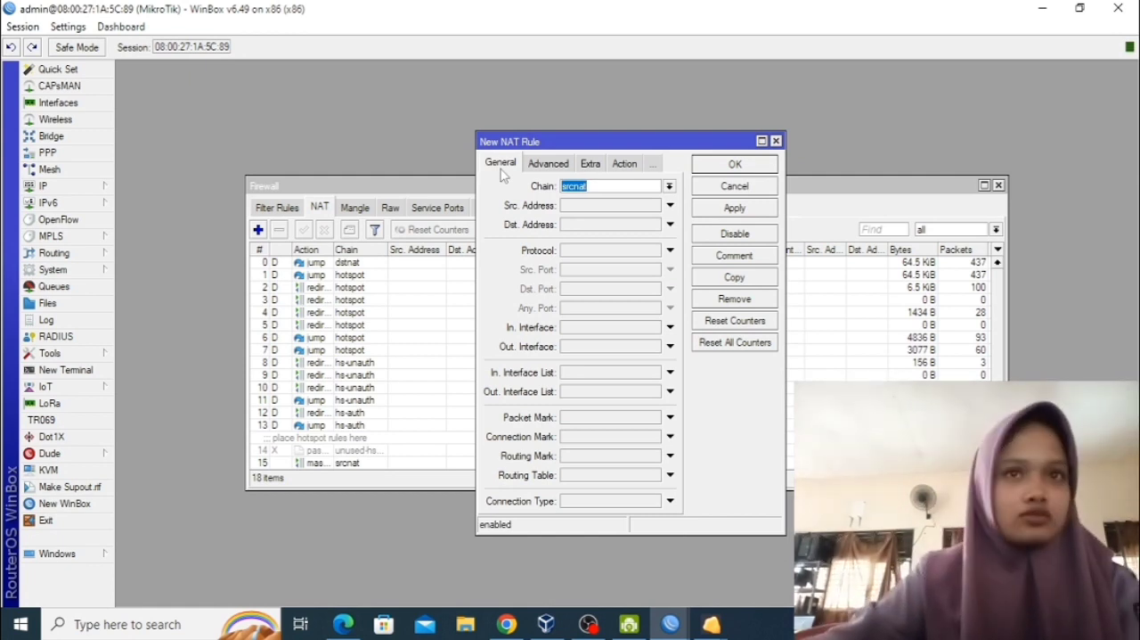
click(670, 186)
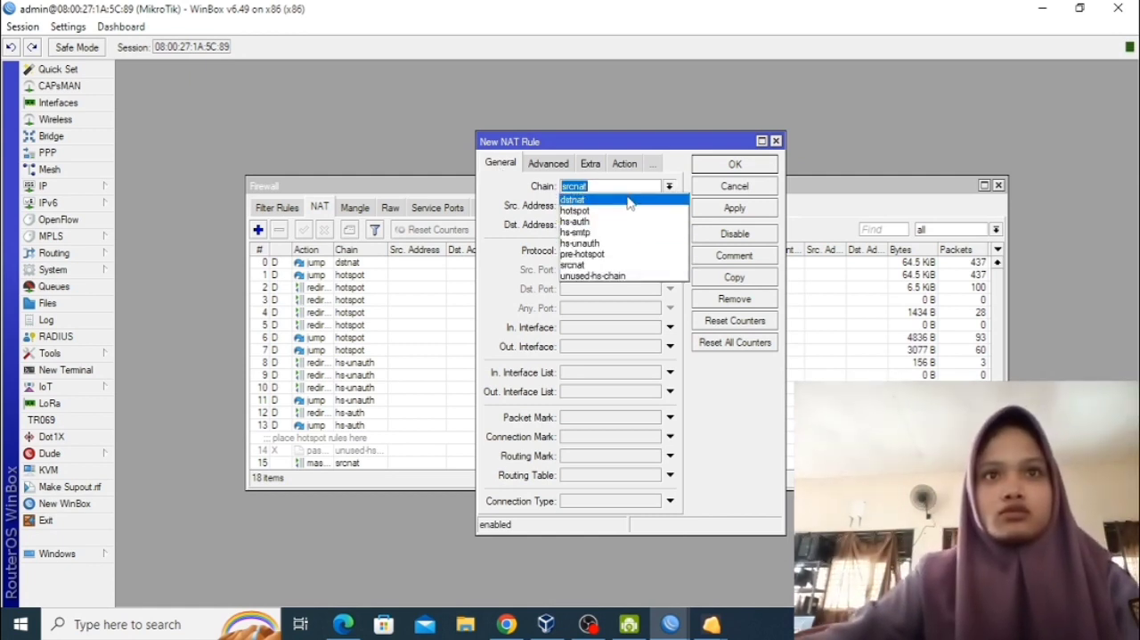
click(500, 169)
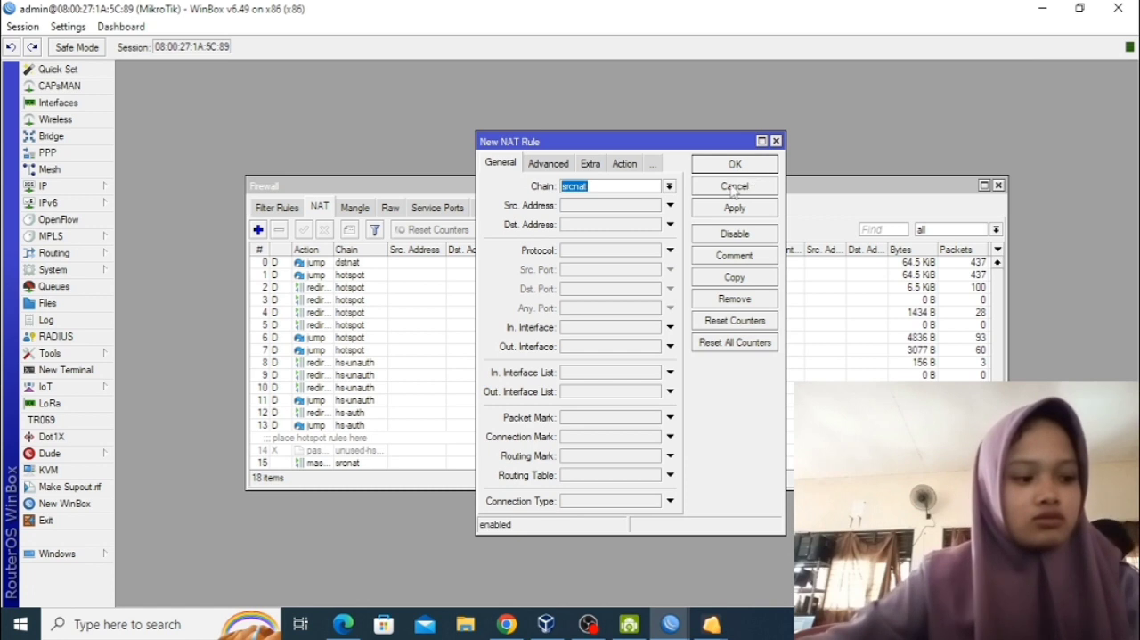
click(669, 186)
click(675, 203)
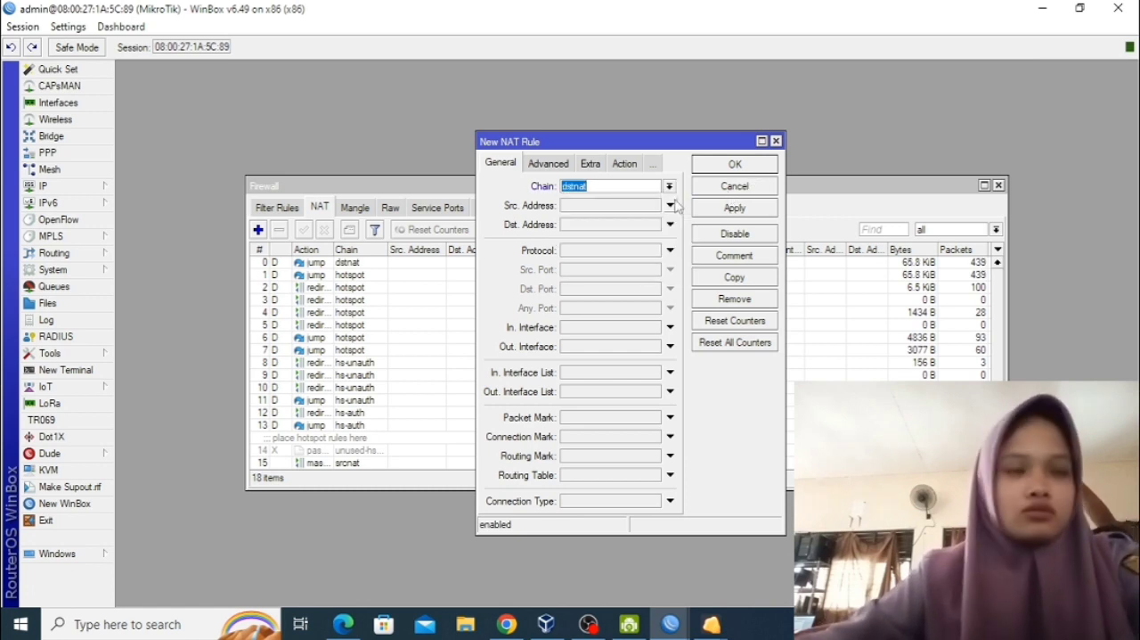
click(670, 253)
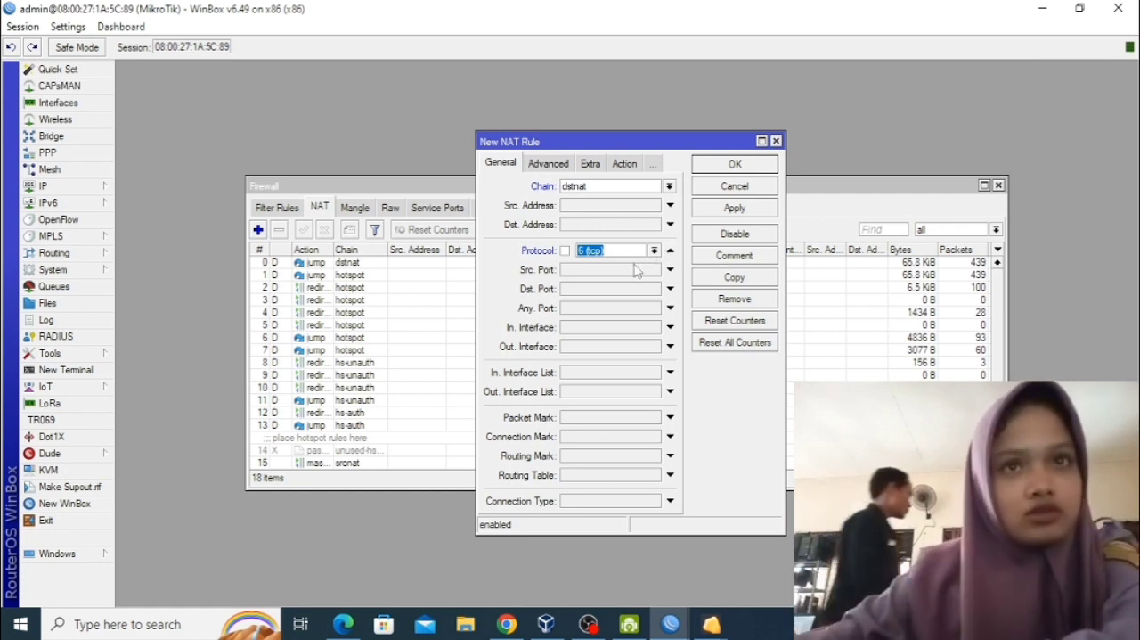
click(628, 291)
text(80)
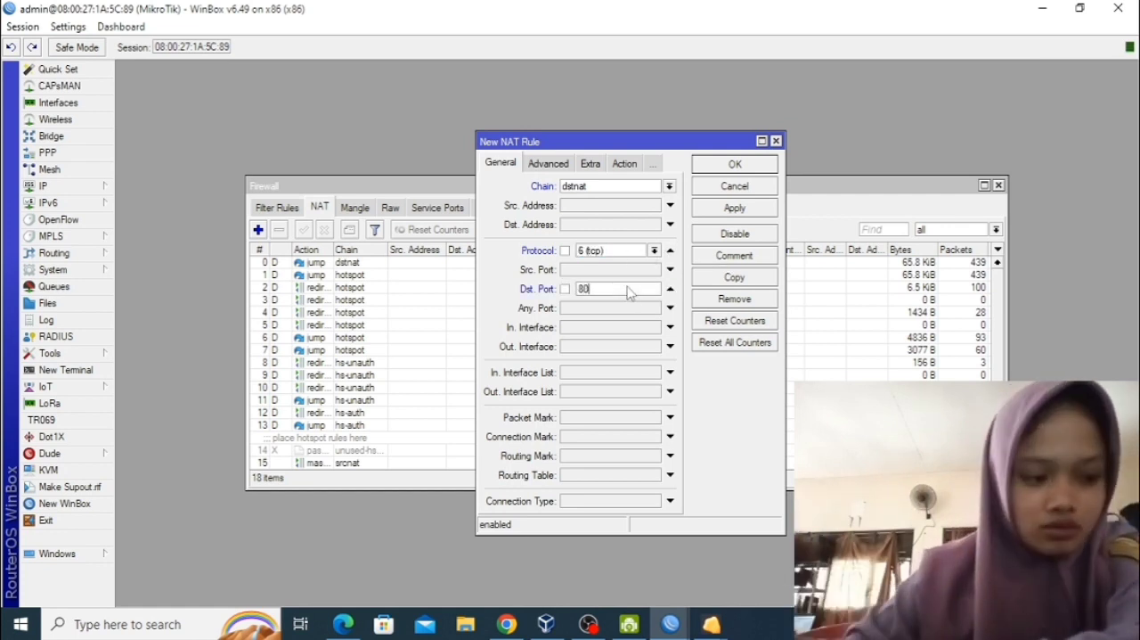
Set the new NAT rule's action to redirect to port 8080 and save the rule.
click(615, 166)
click(580, 186)
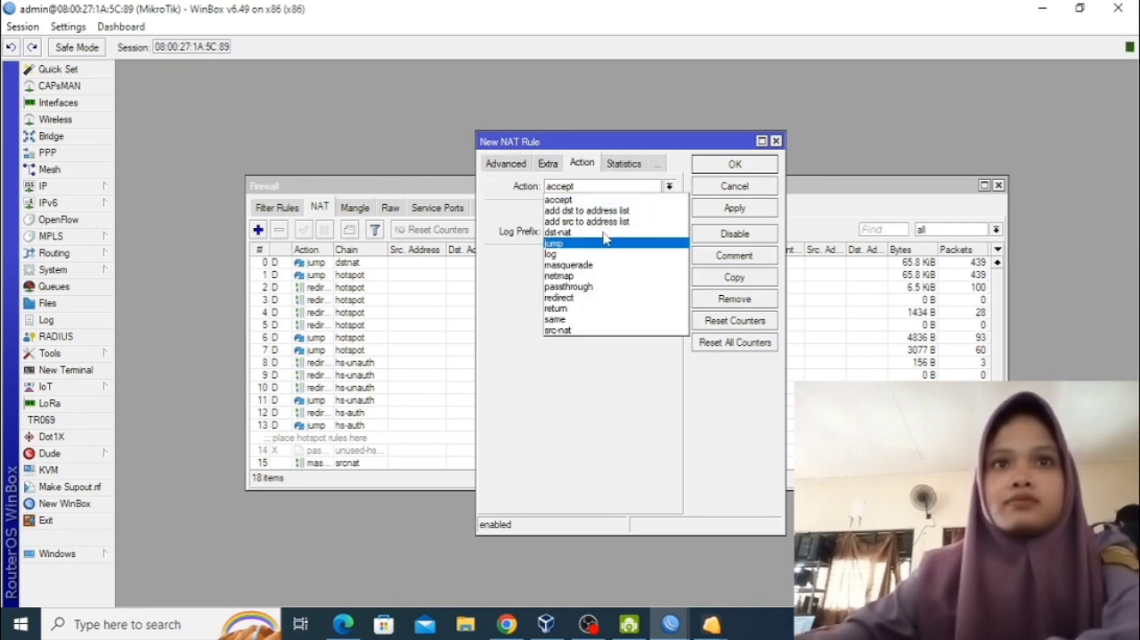
click(609, 297)
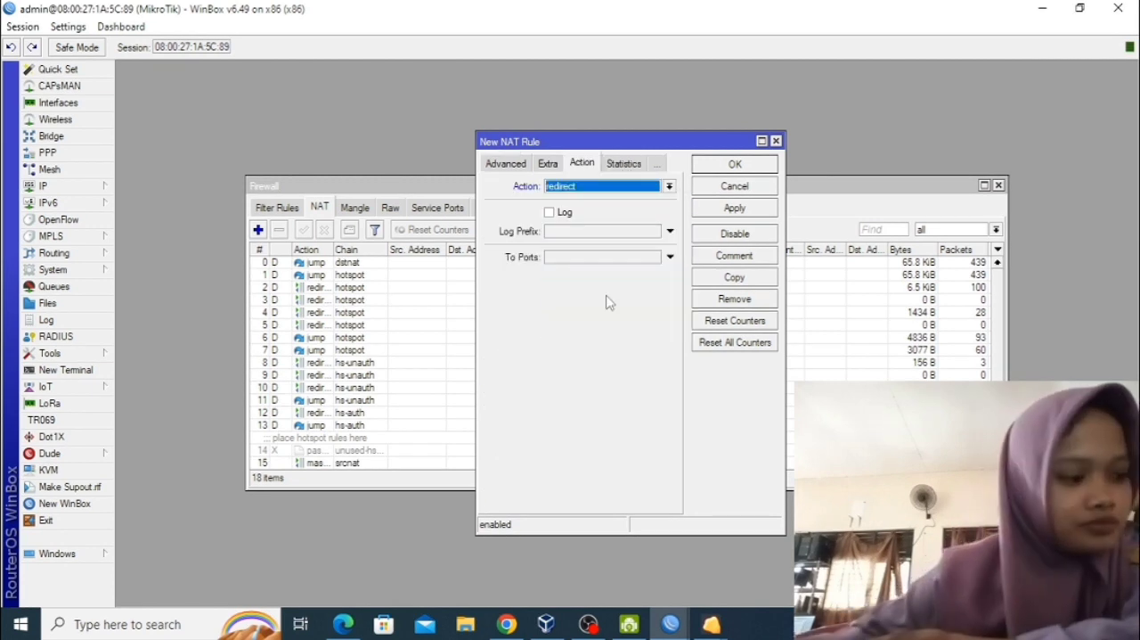
click(627, 258)
text(8080)
click(736, 210)
click(735, 164)
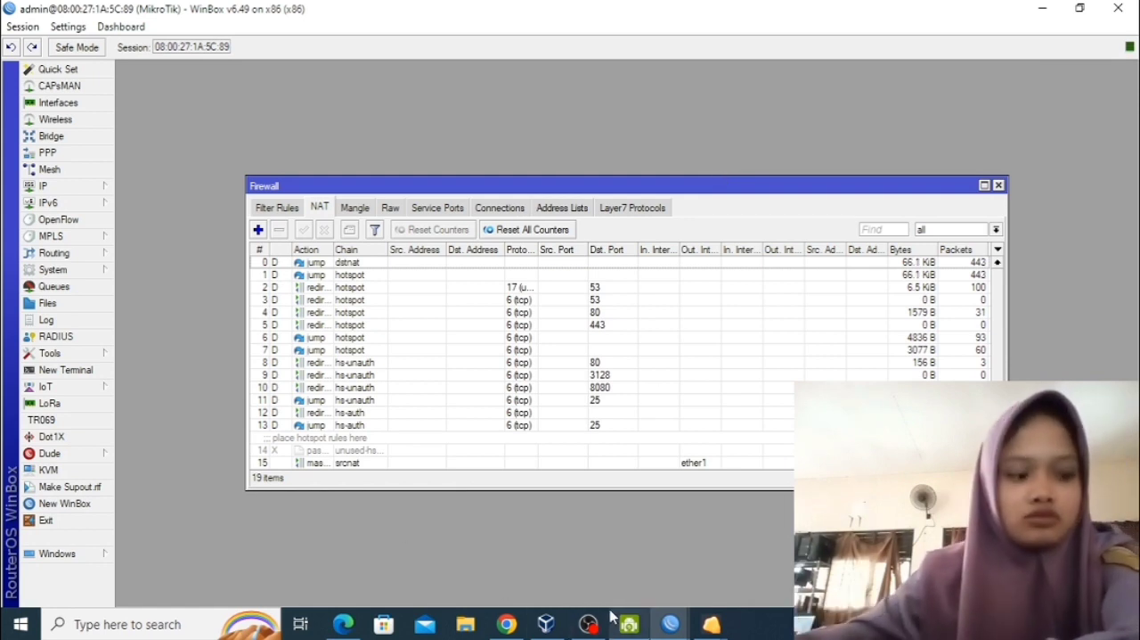
Enable Cache On Disk in the web proxy settings and save them.
click(55, 190)
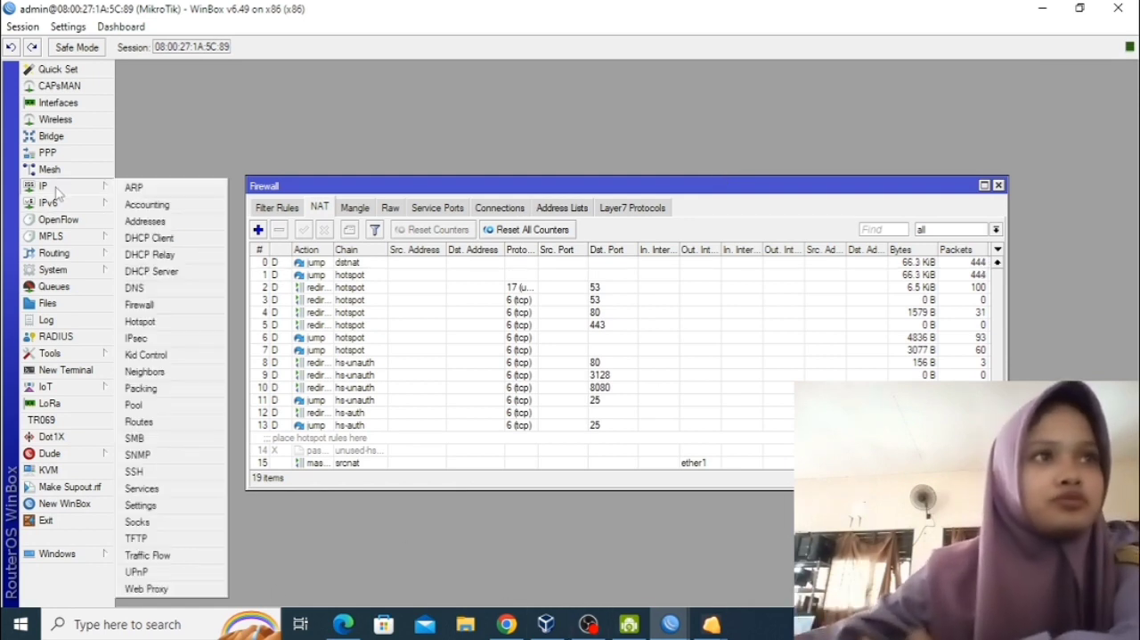
click(146, 588)
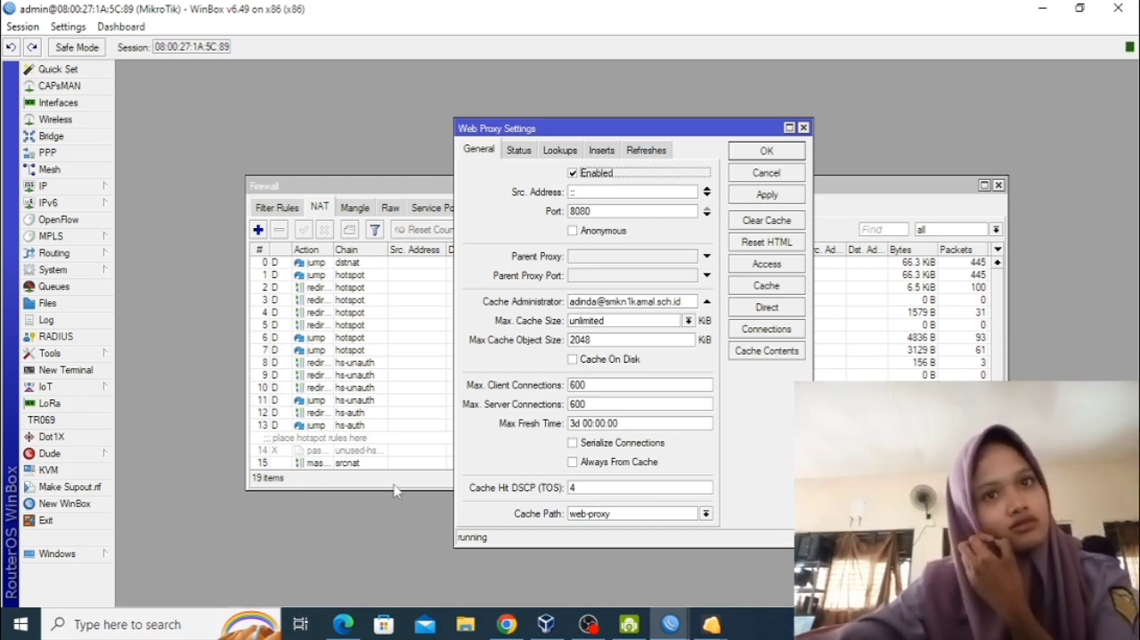
click(582, 359)
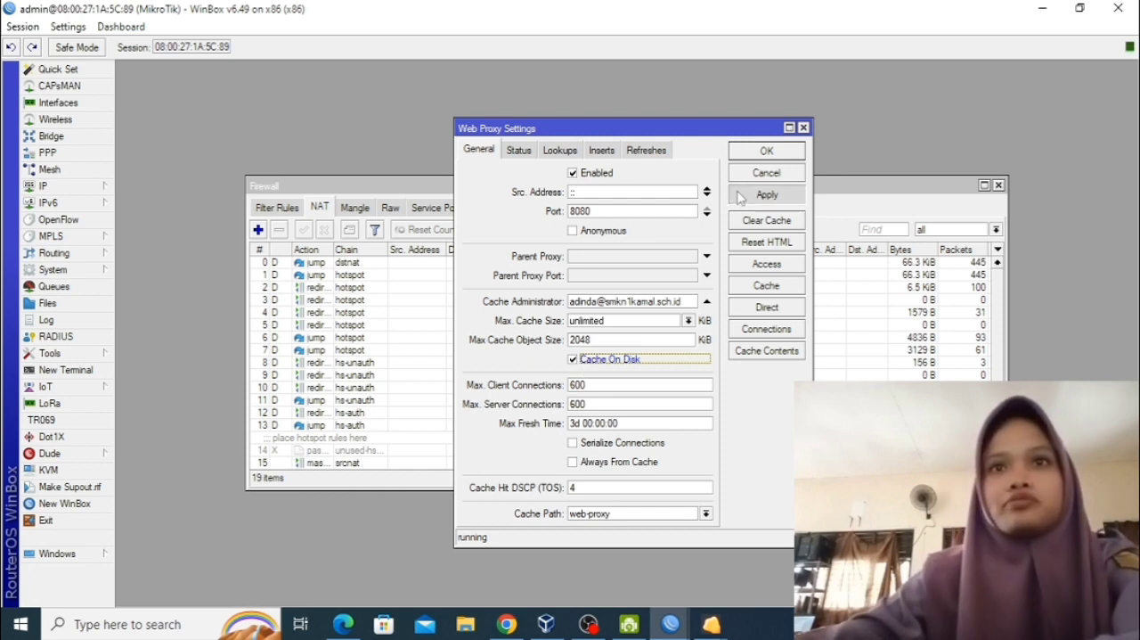
click(739, 154)
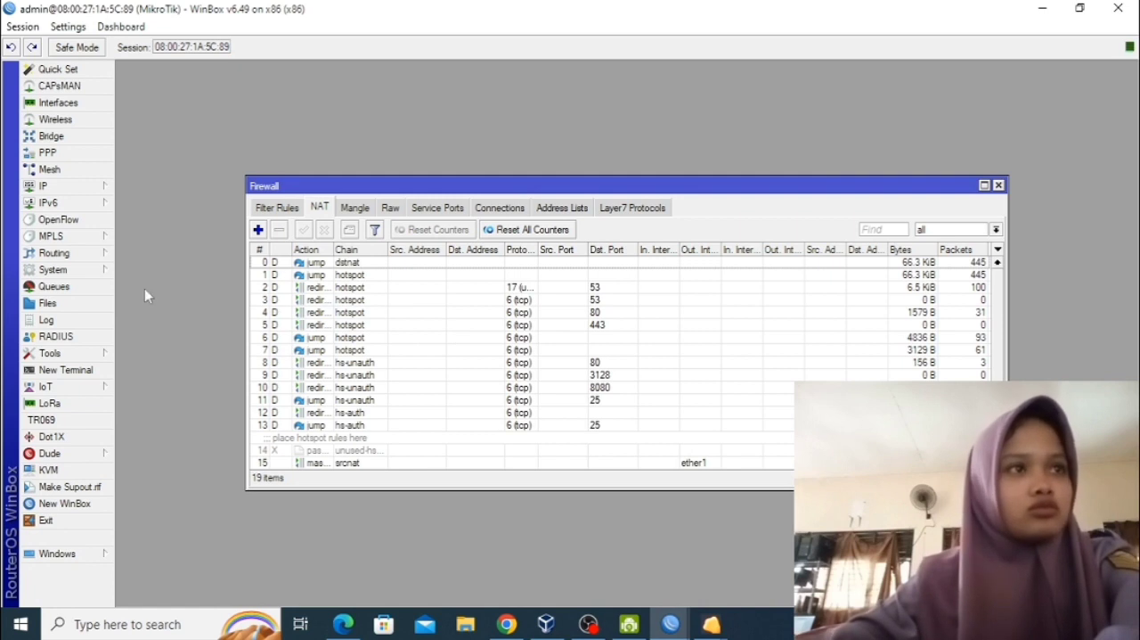
Add a web proxy access rule with path *.mp3* and its action set to deny.
click(53, 187)
click(156, 589)
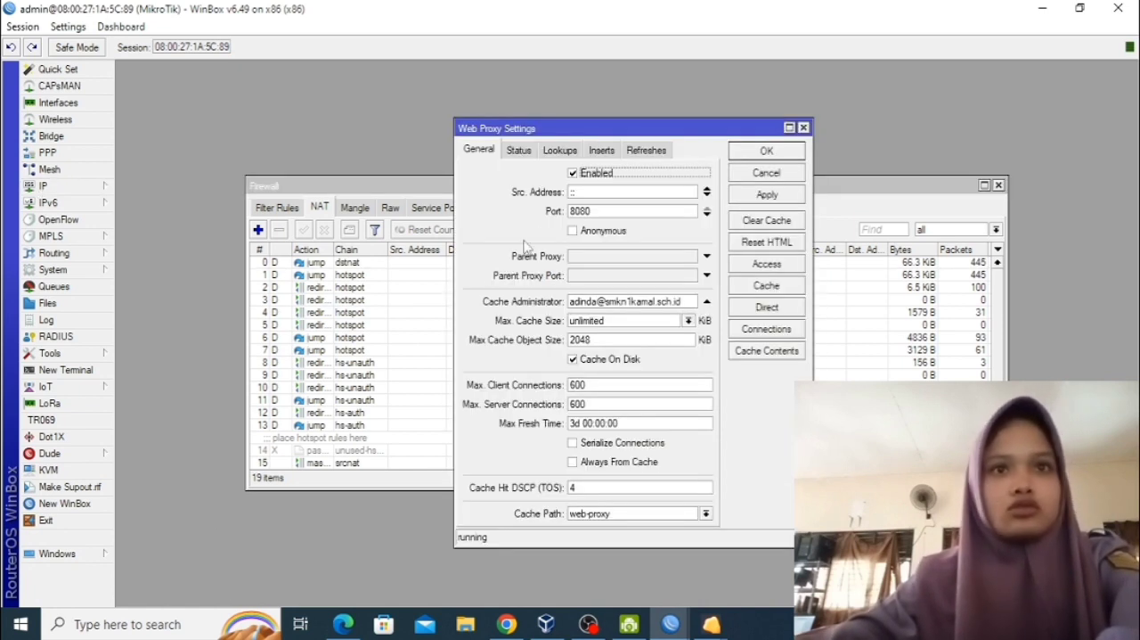
click(766, 265)
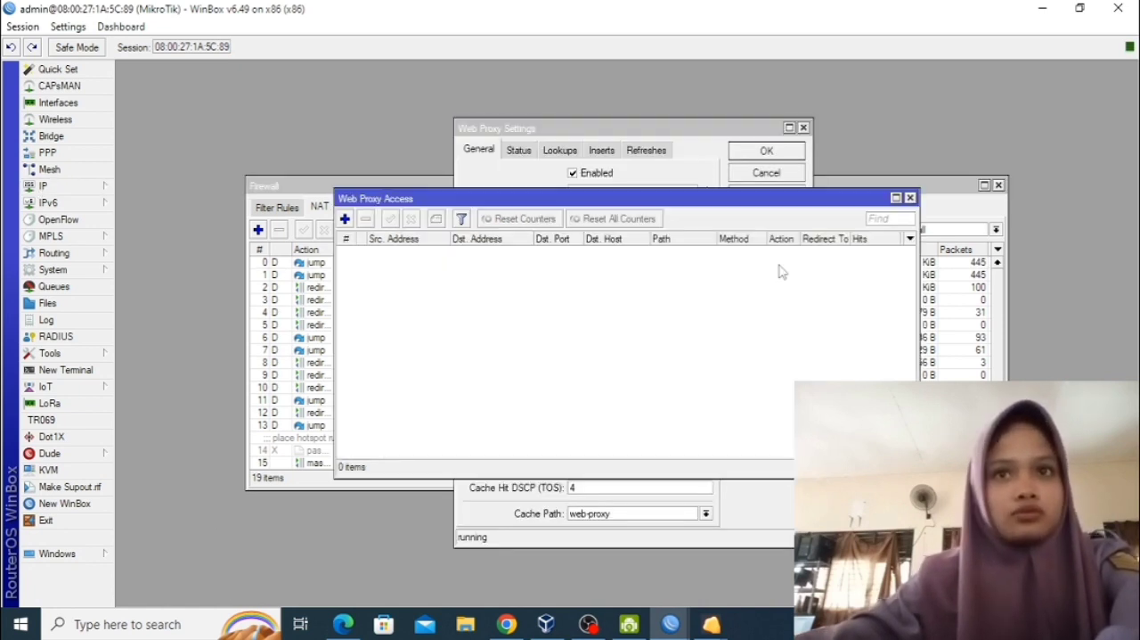
click(345, 219)
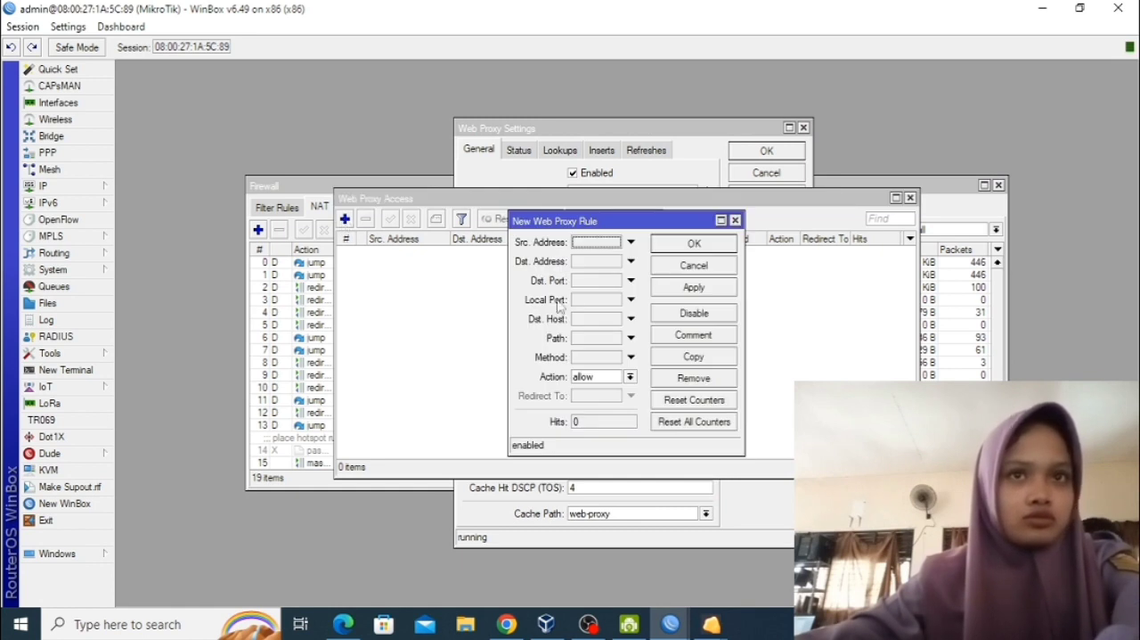
click(587, 343)
text(*)
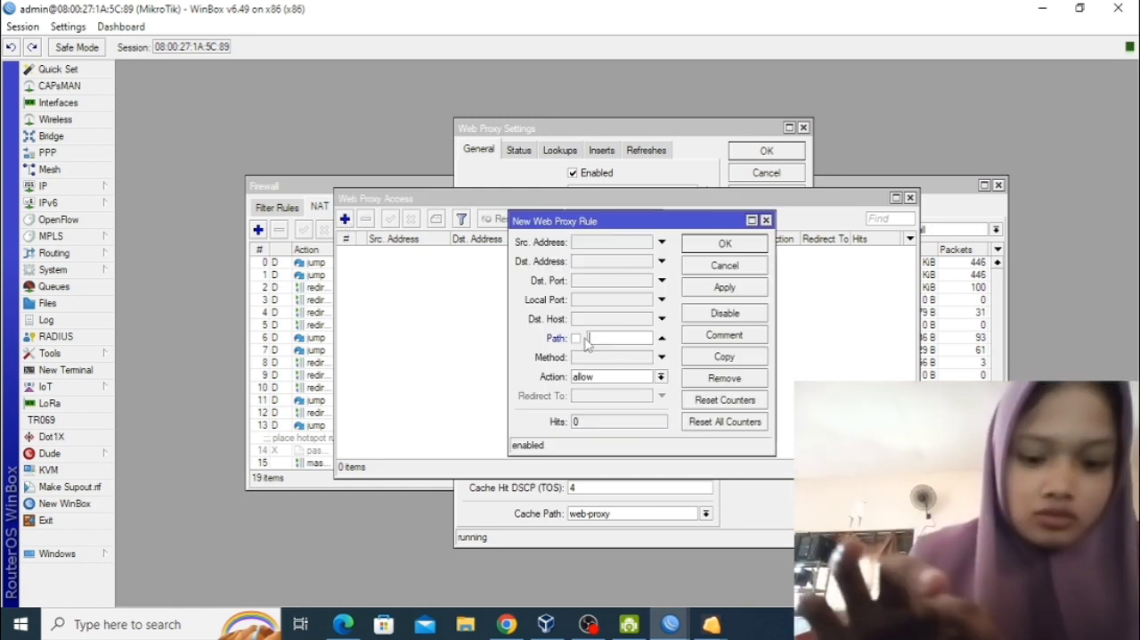
text(.mp)
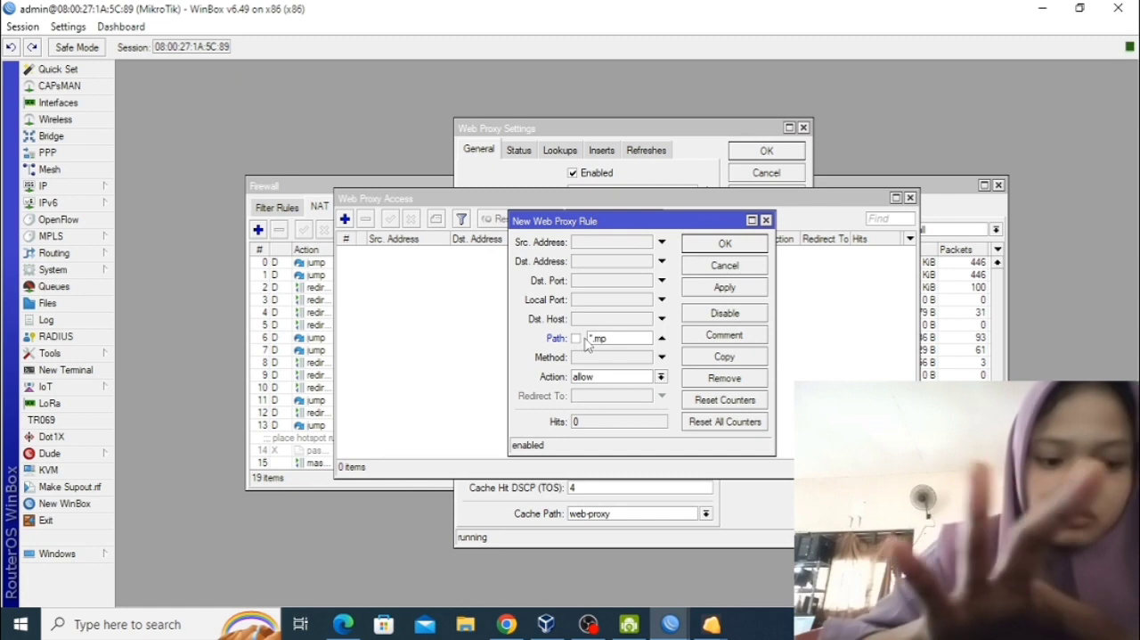
text(3*)
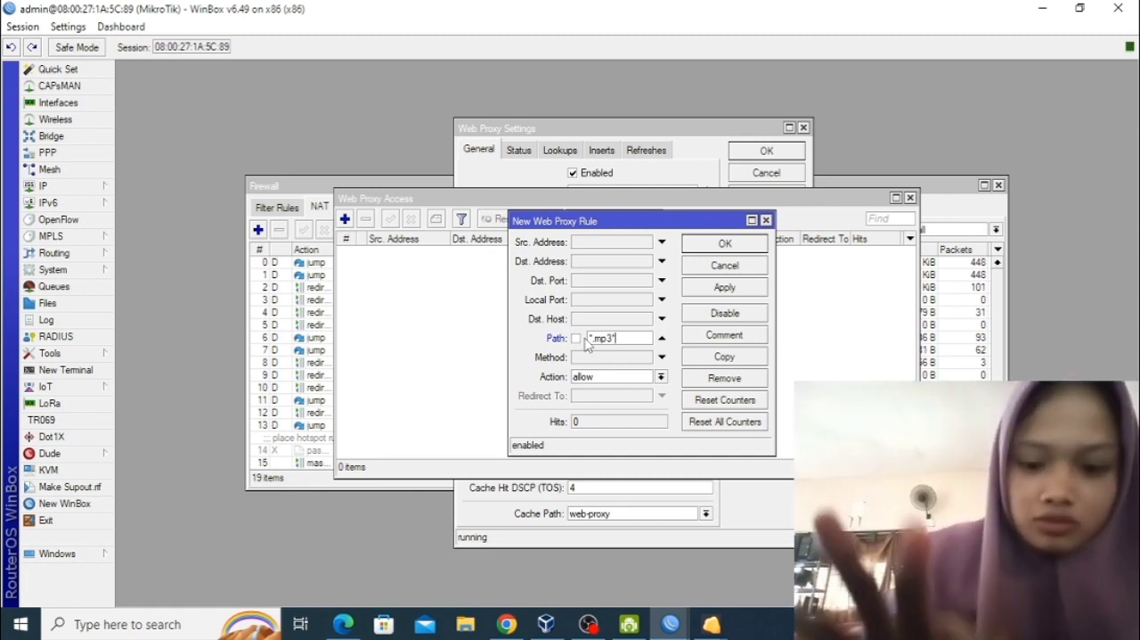
click(662, 377)
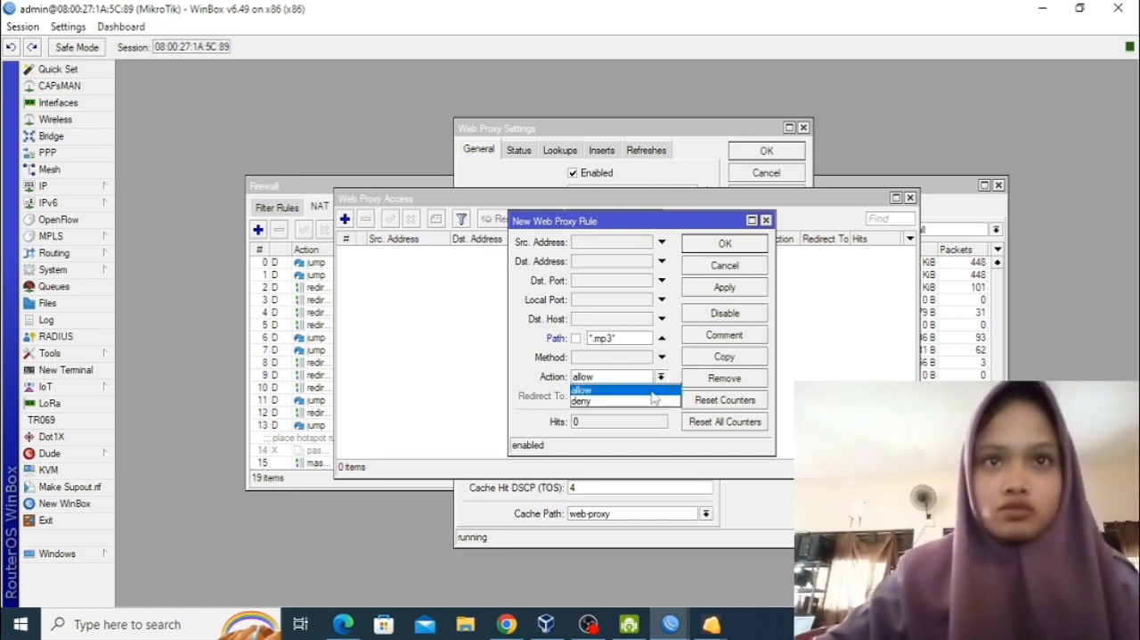
click(651, 402)
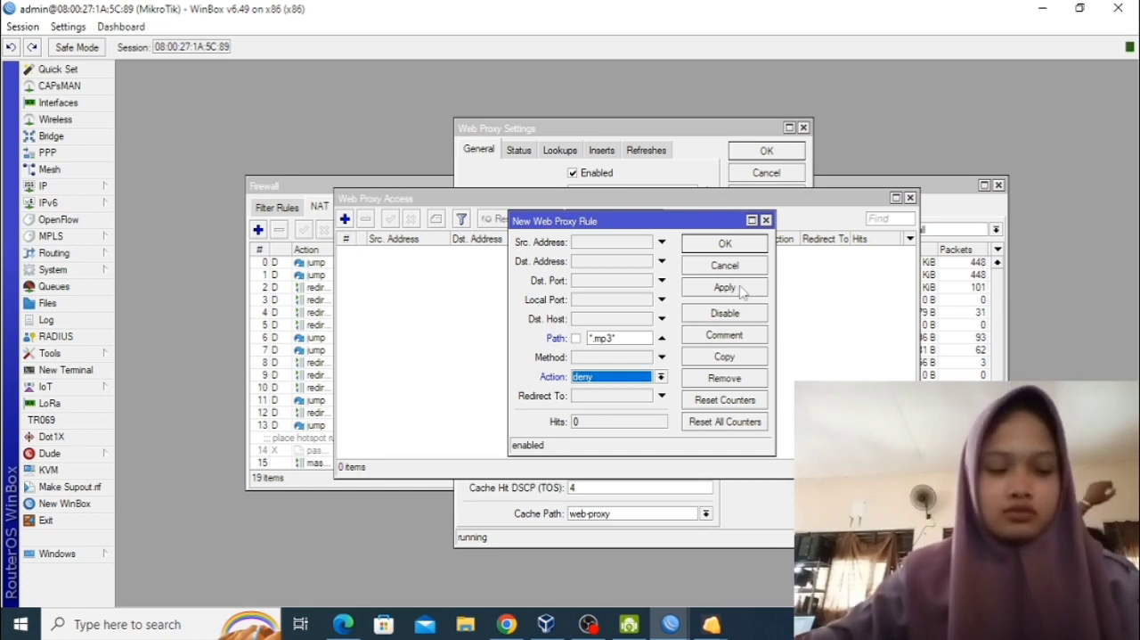
click(724, 287)
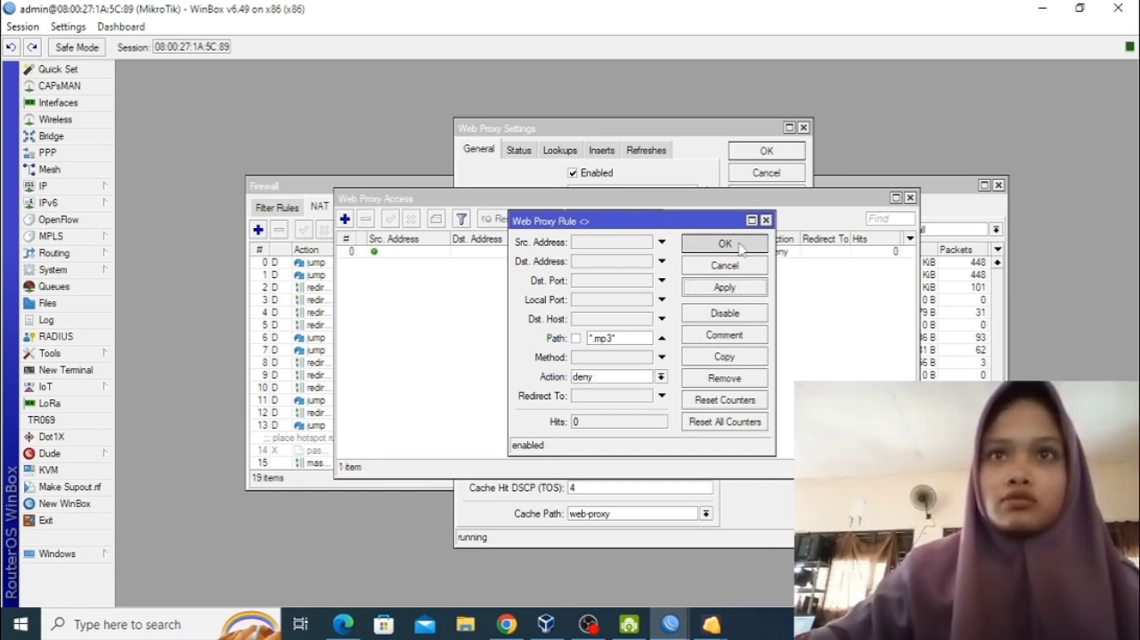
click(740, 265)
Add a second web proxy access rule that denies the path *.mkv*.
click(345, 219)
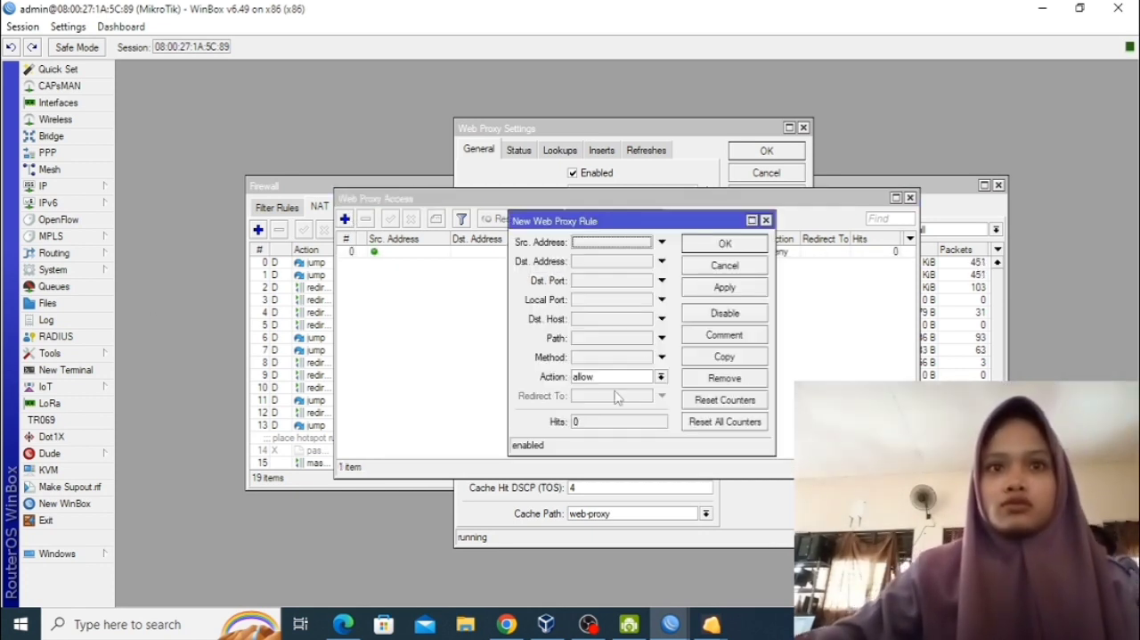
click(641, 340)
text(*)
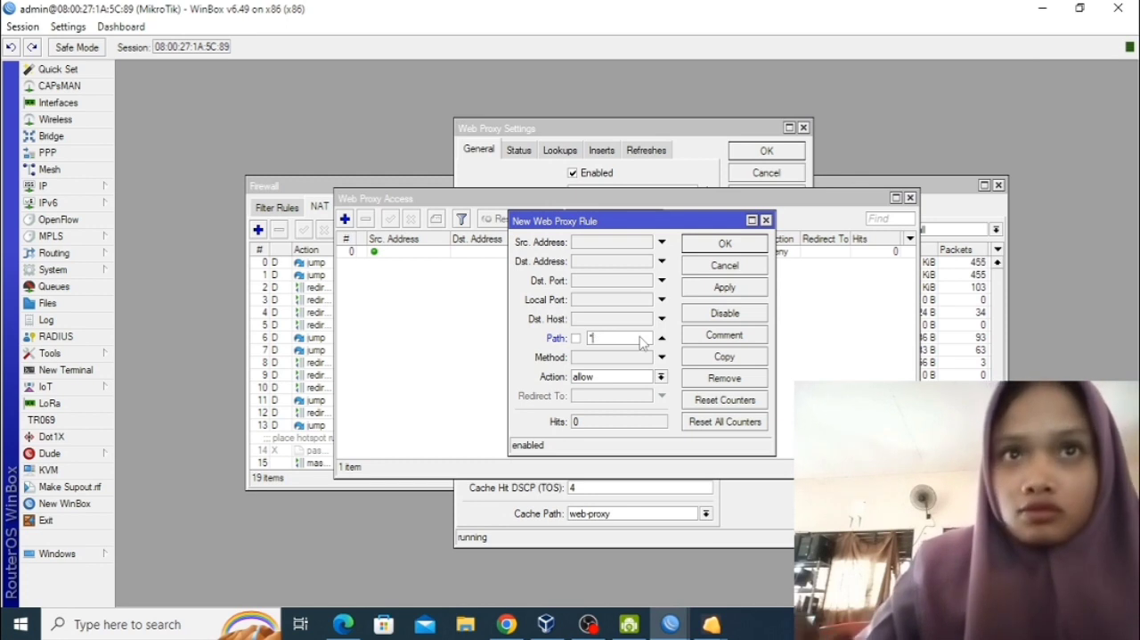
text(.mkv)
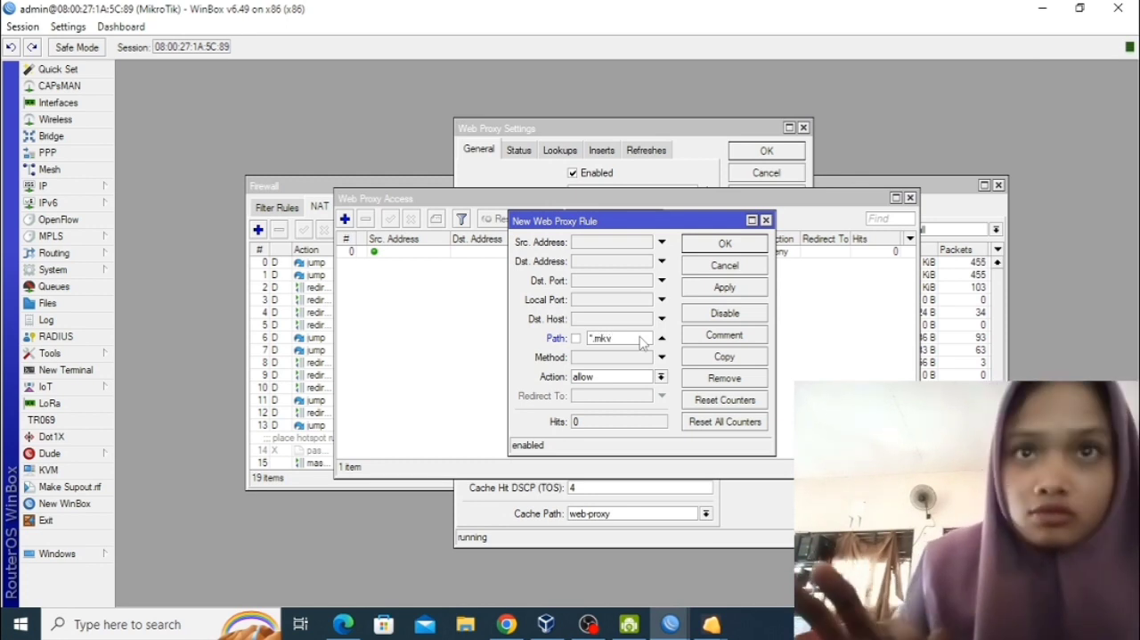
text(*)
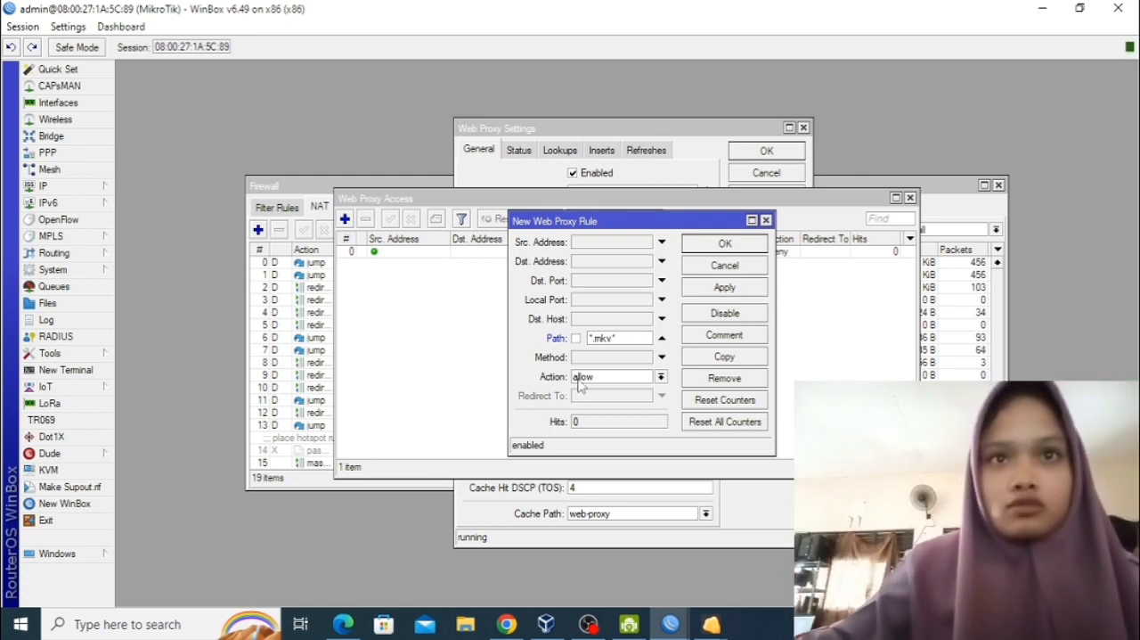
click(579, 381)
click(583, 399)
click(726, 287)
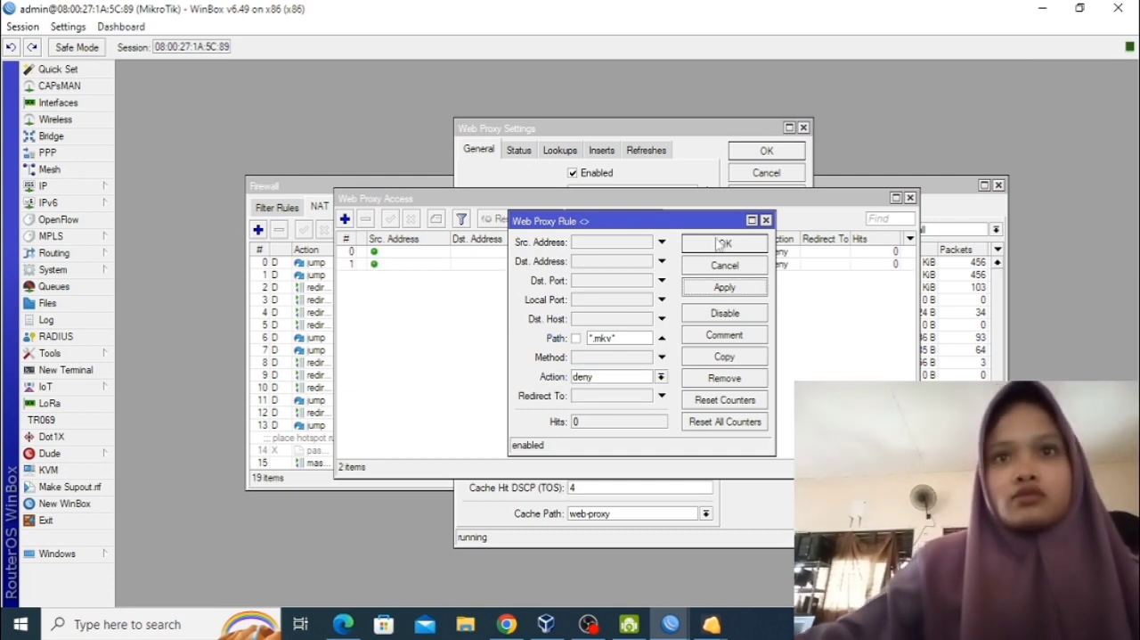
click(722, 244)
Add a web proxy access rule that denies the destination host *smkn1kamal*.
click(345, 220)
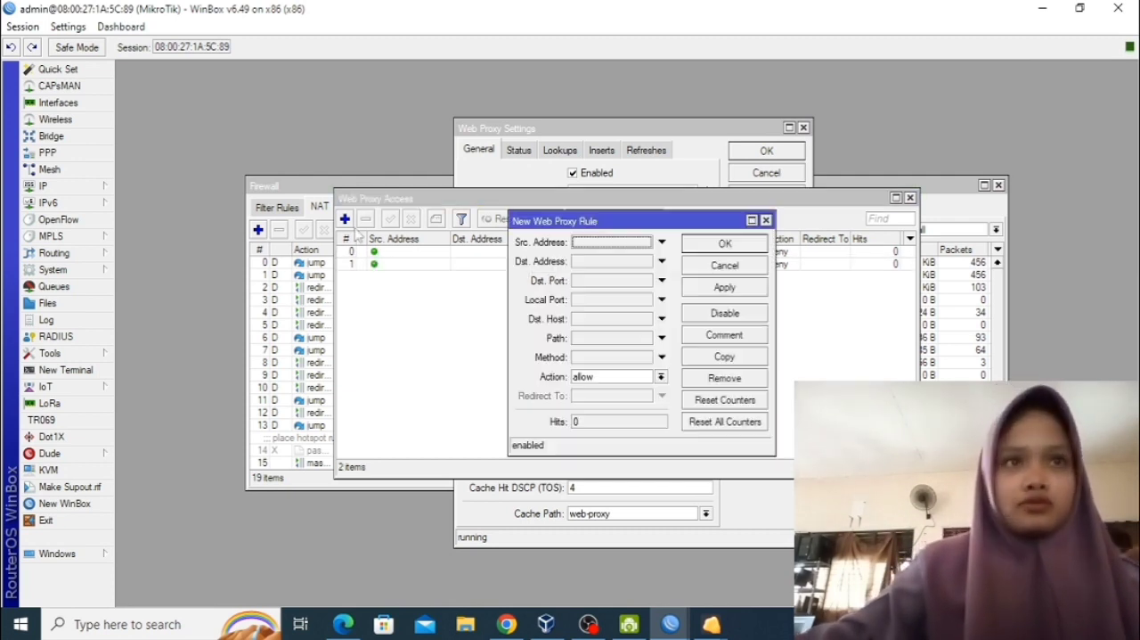
click(601, 319)
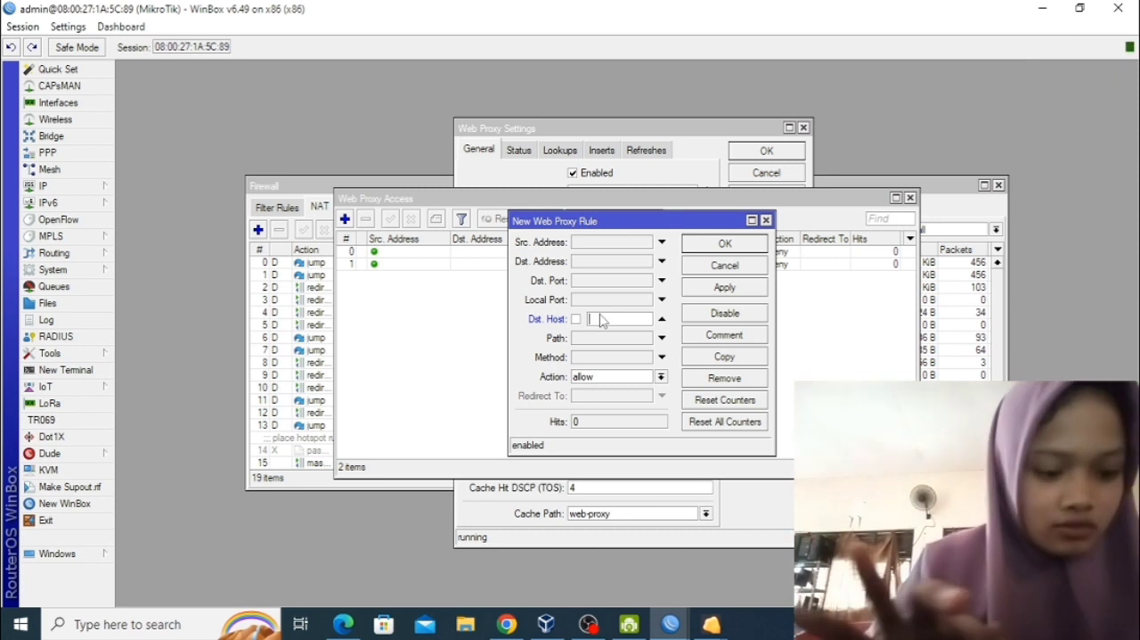
text(smk)
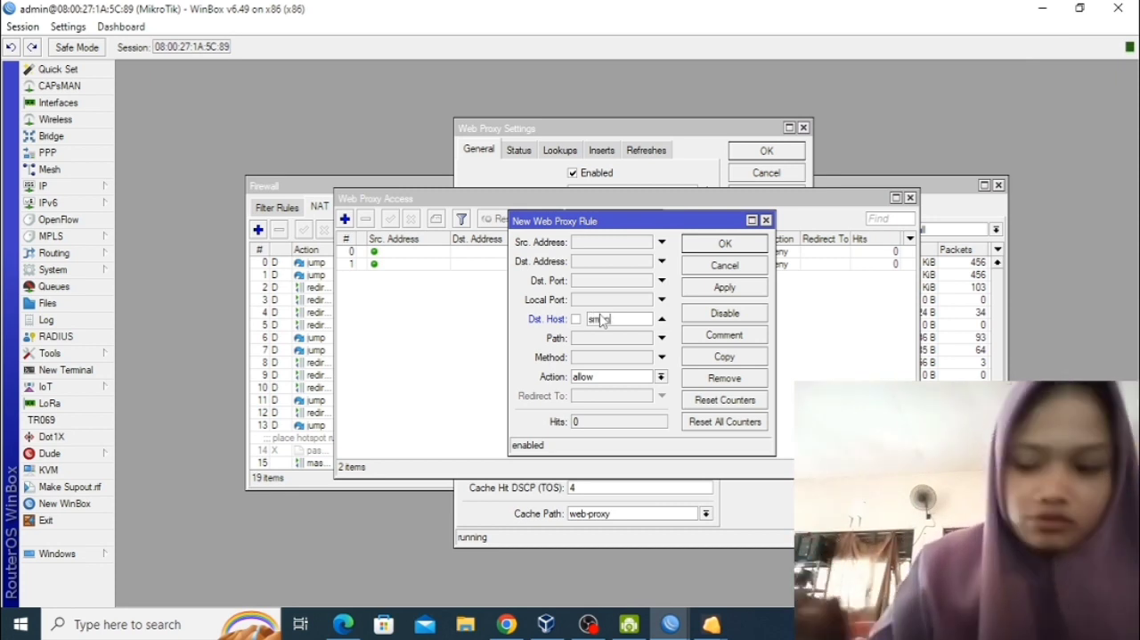
text(*smkn1k)
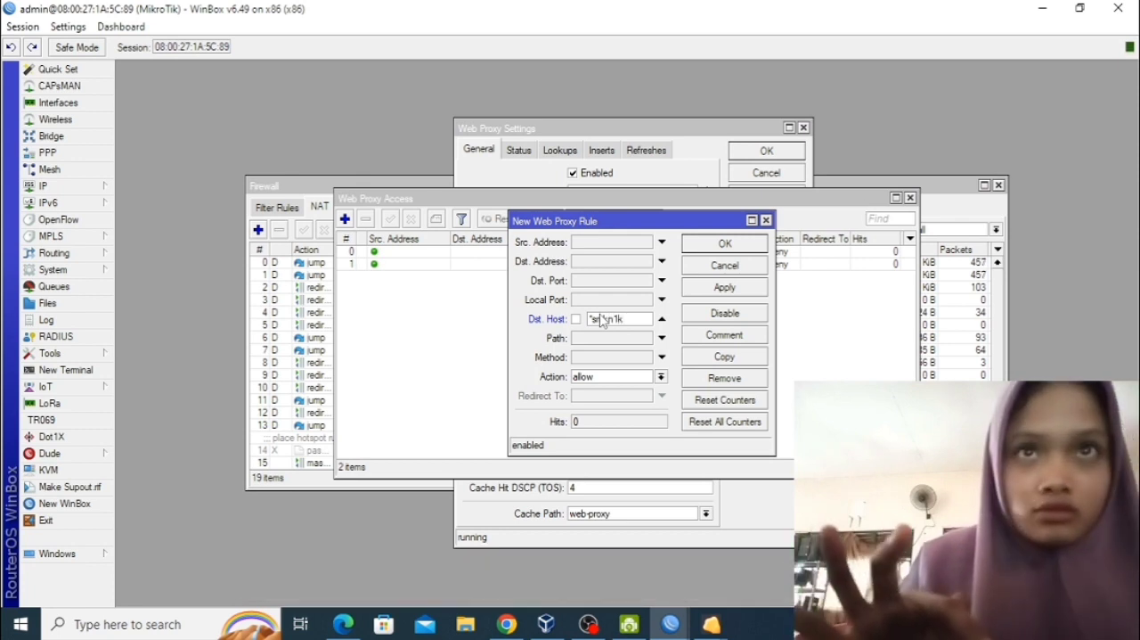
text(amal)
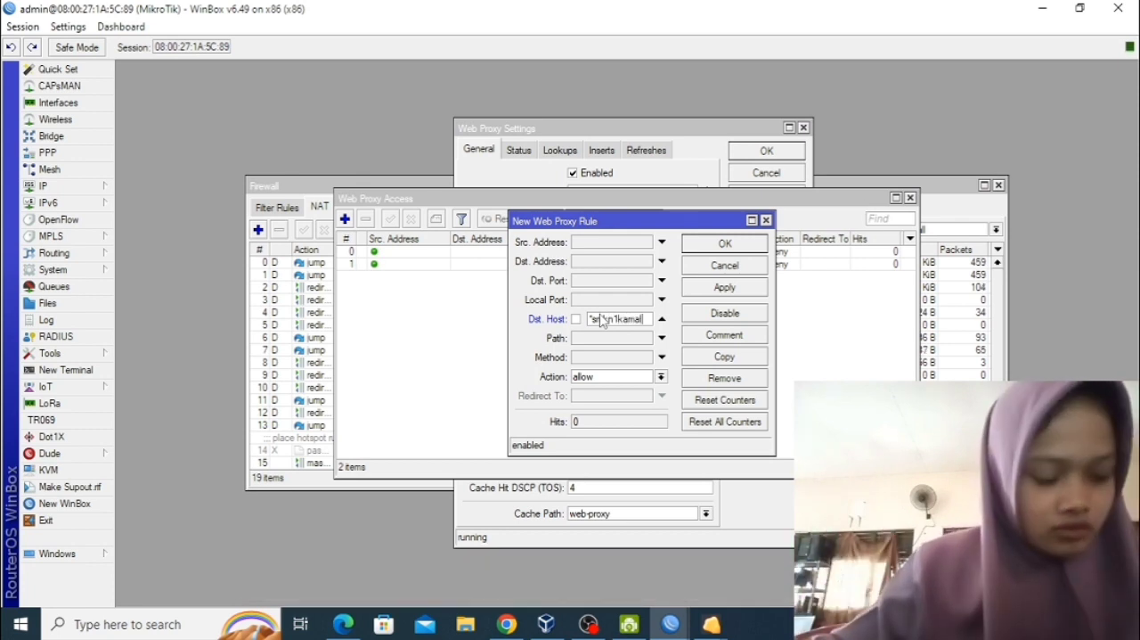
text(*)
click(650, 378)
click(655, 399)
click(719, 289)
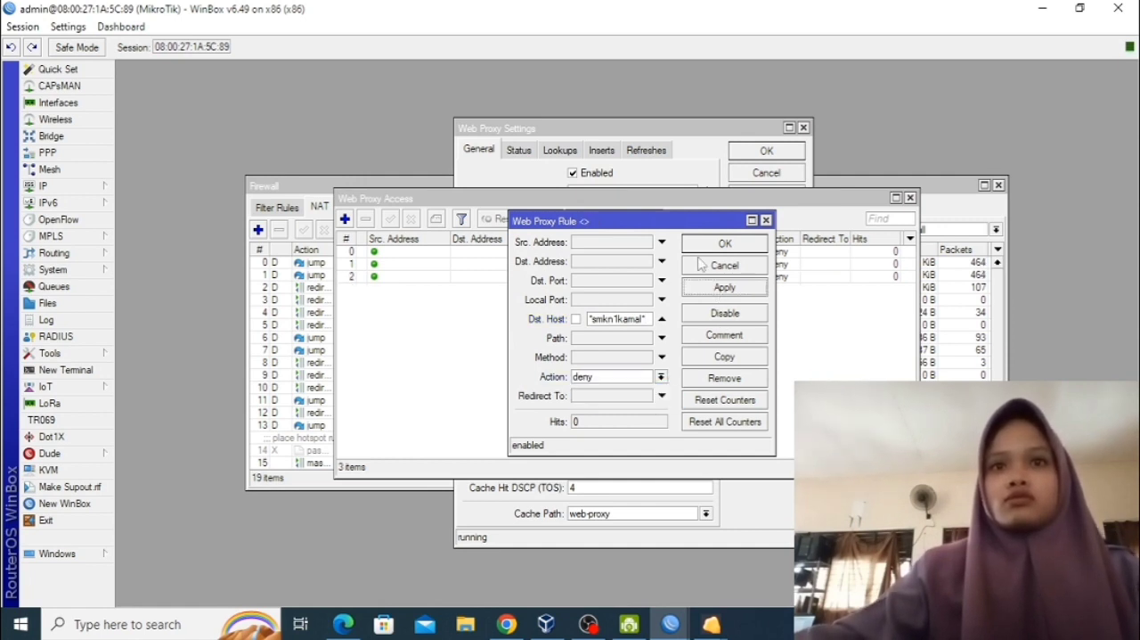
click(702, 263)
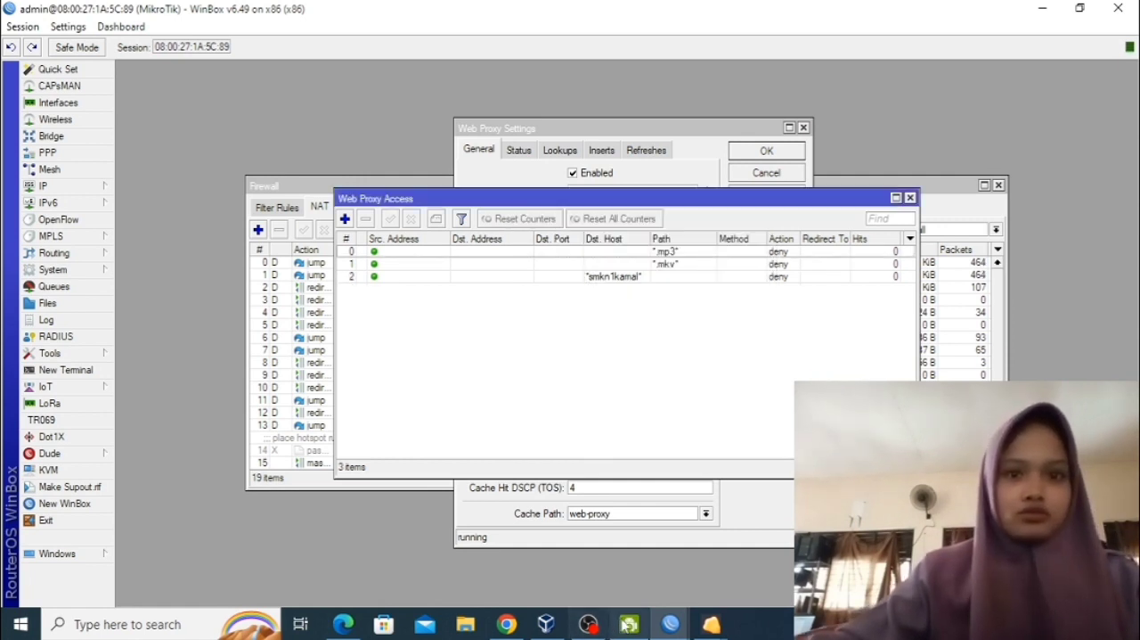
Turn off Cookie as a login method in the hotspot server profile hsprof1 and save it.
click(84, 187)
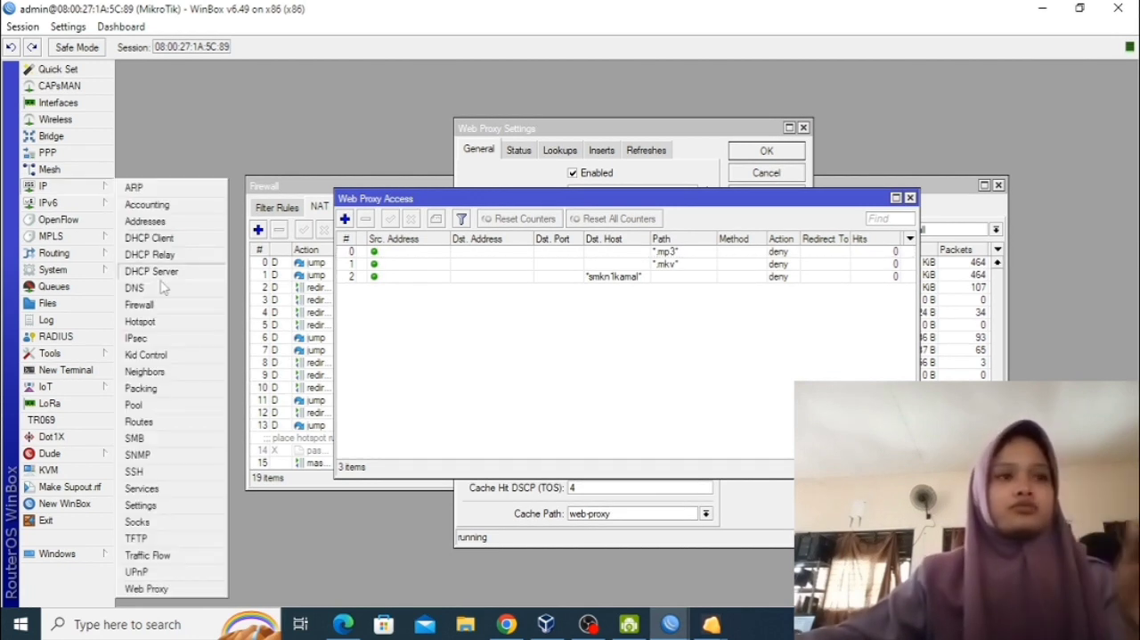
click(189, 328)
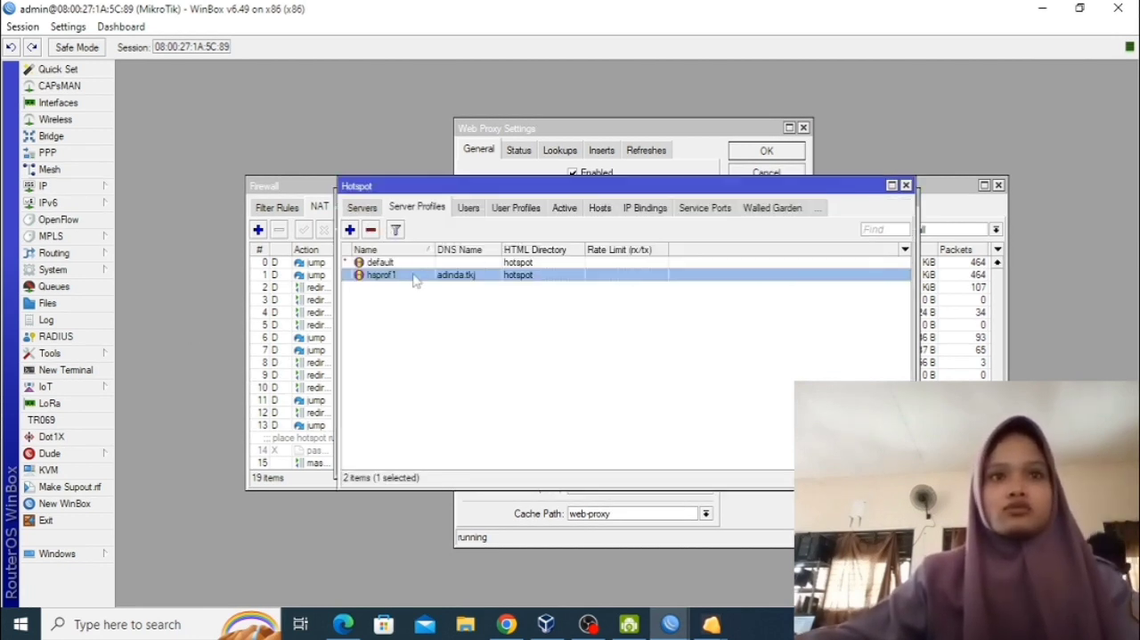
double_click(414, 276)
click(507, 195)
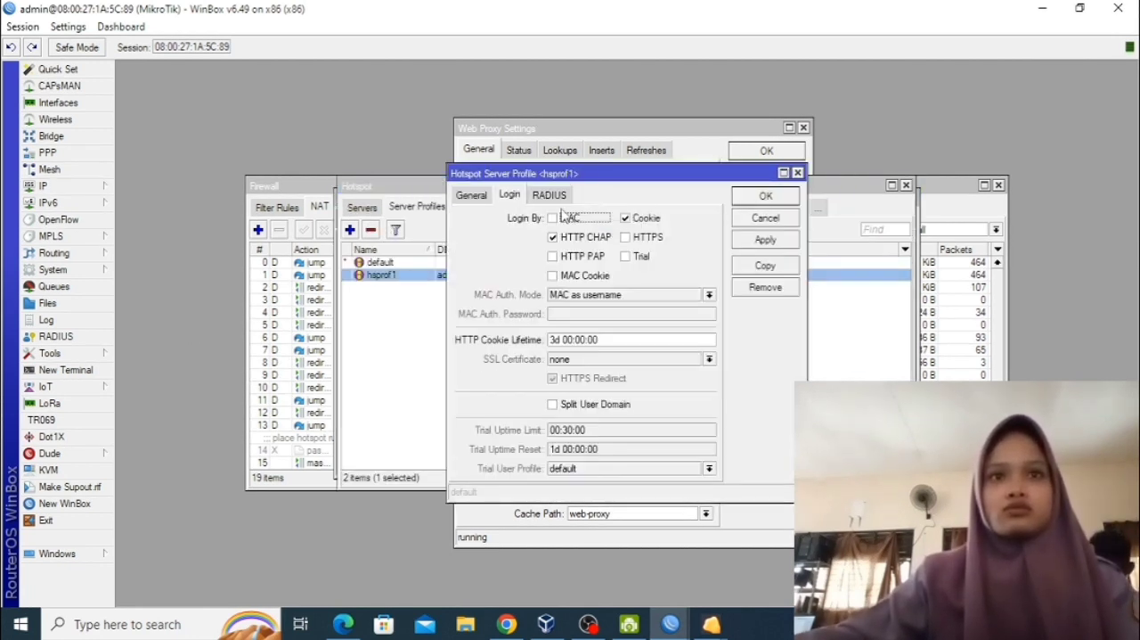
click(634, 219)
click(766, 196)
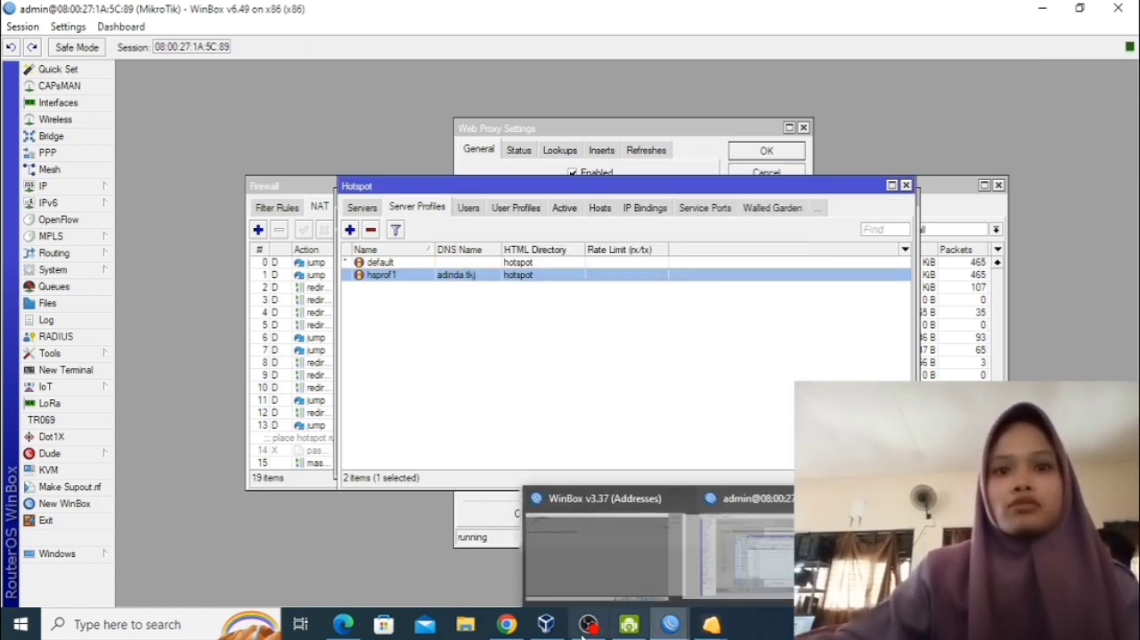
Switch to the windows7 virtual machine and check the login details of the third user in User Manager's user list.
click(551, 531)
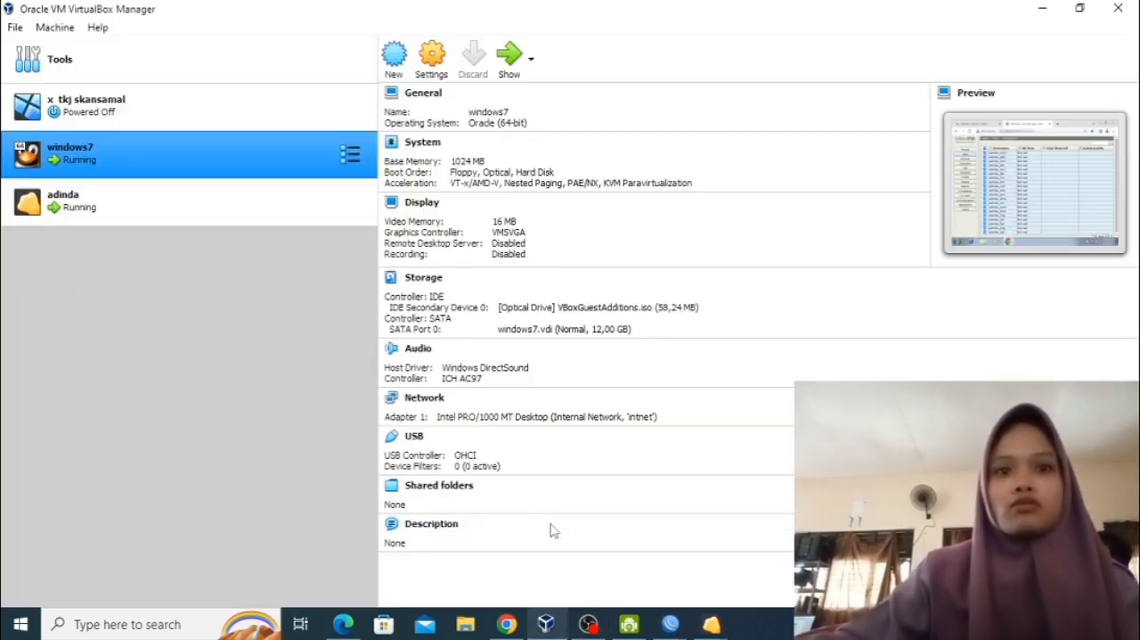
click(509, 61)
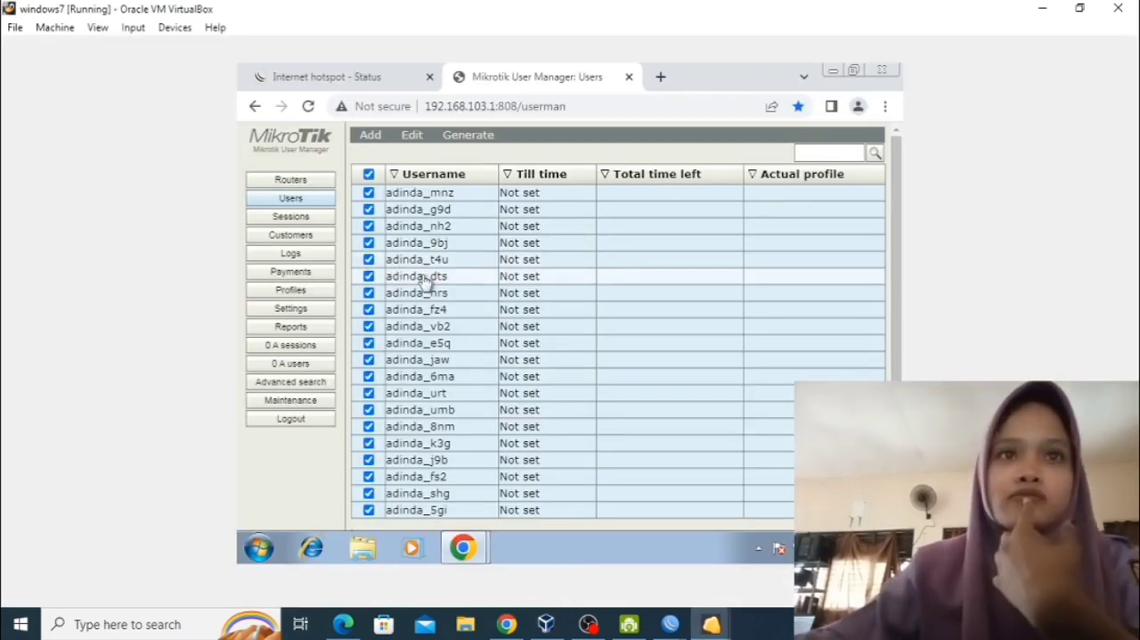
click(467, 228)
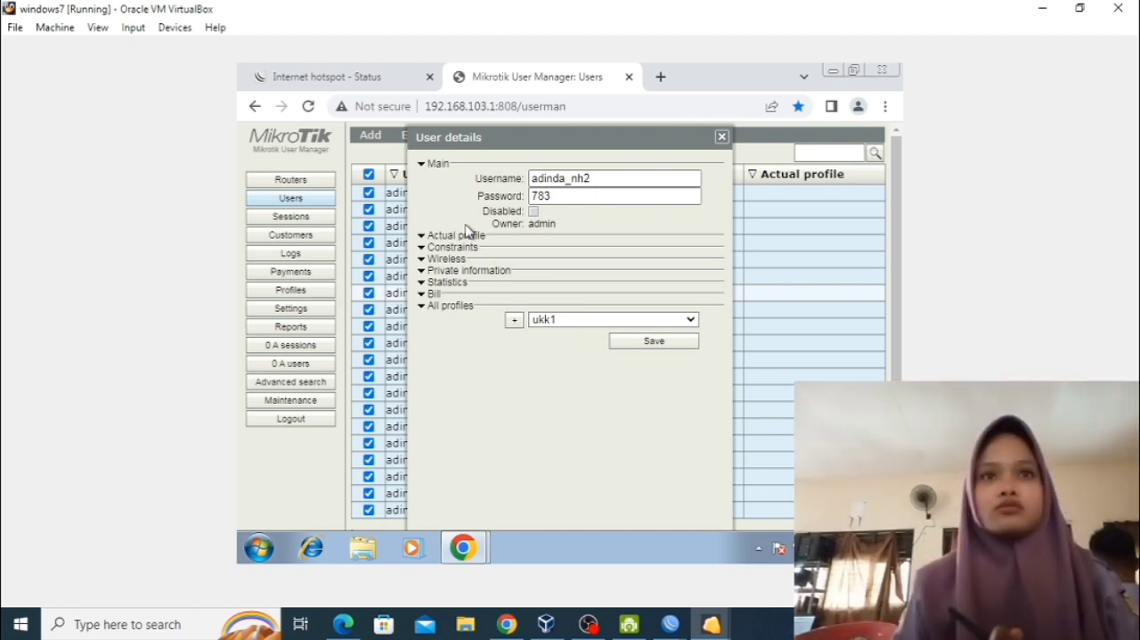
click(722, 136)
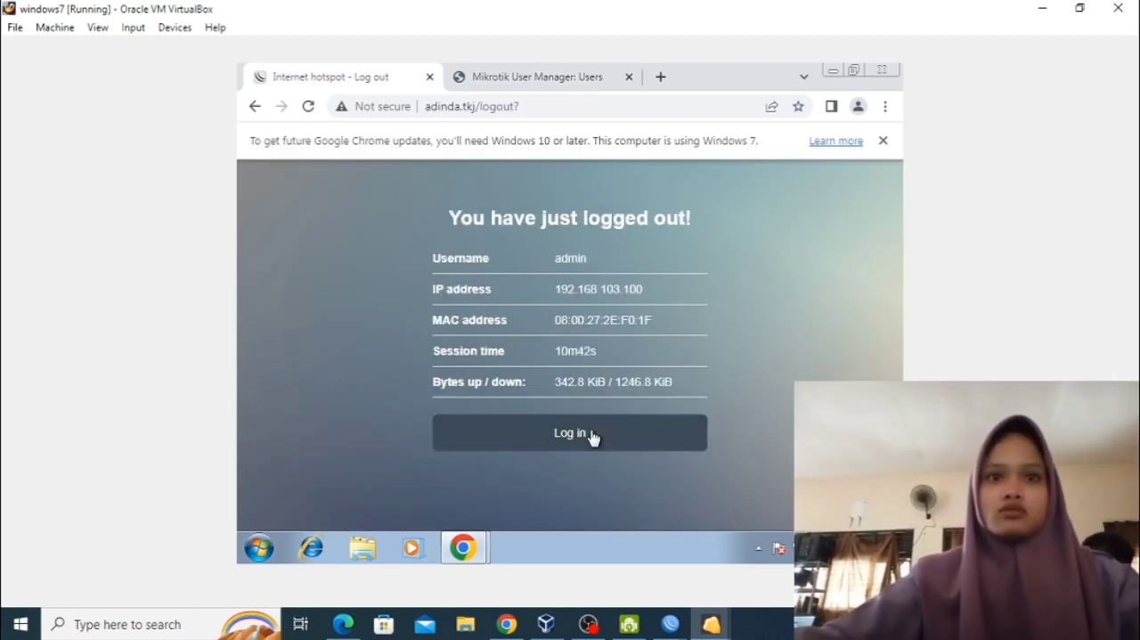
Try to log in to the hotspot with the checked User Manager user's username and password.
click(570, 422)
click(554, 324)
text(adinda_nh2)
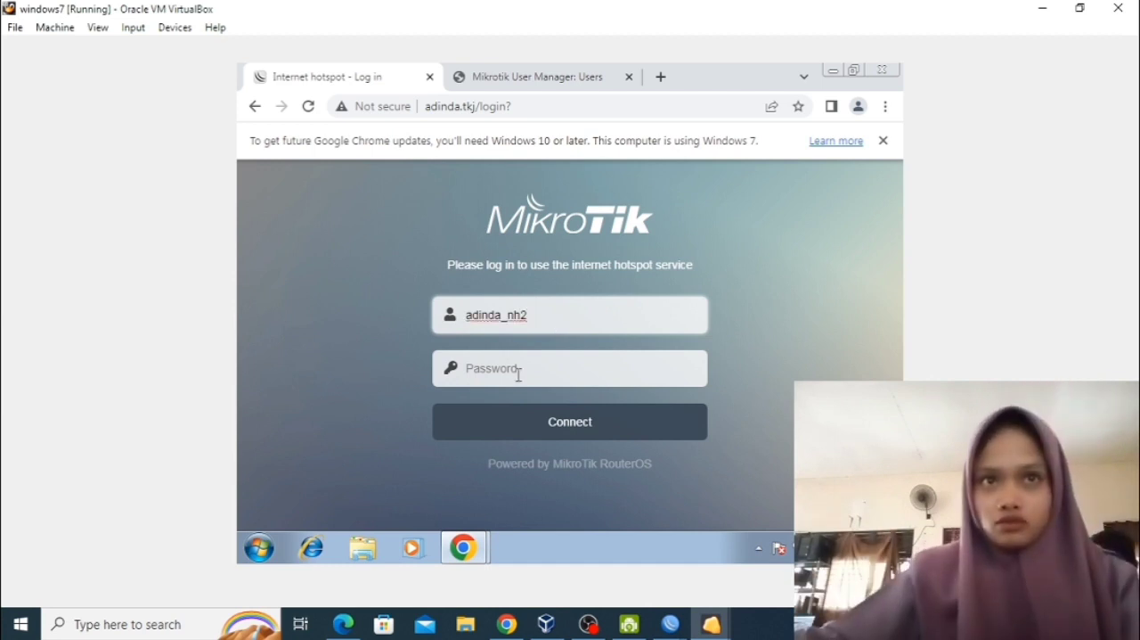
click(518, 376)
text(•••)
click(500, 438)
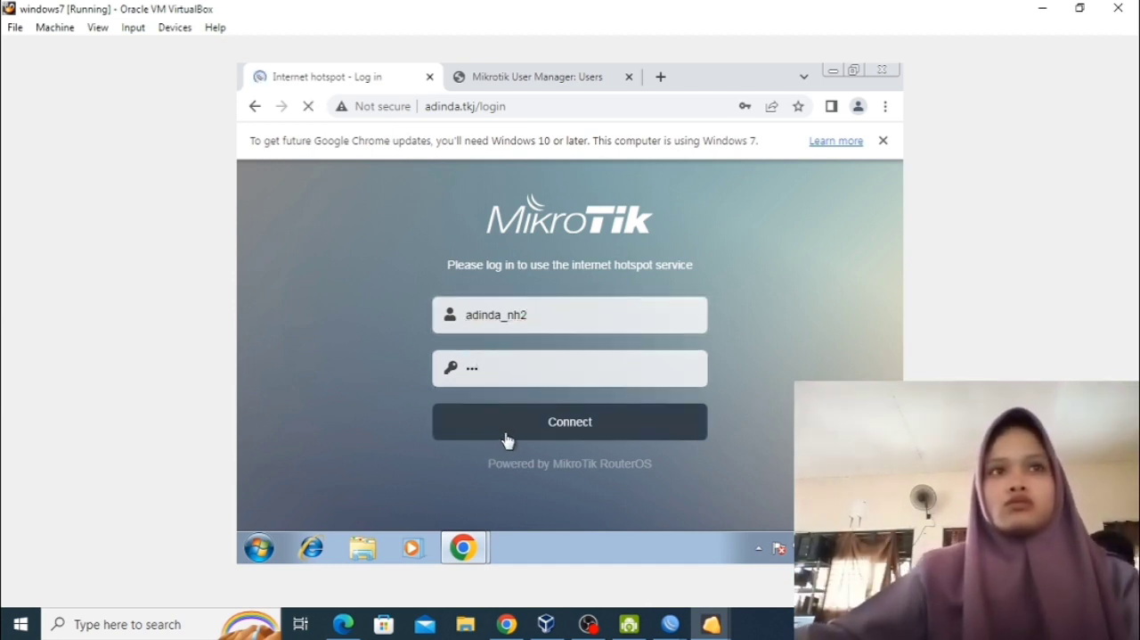
Log in to the hotspot as admin with the account password.
click(558, 316)
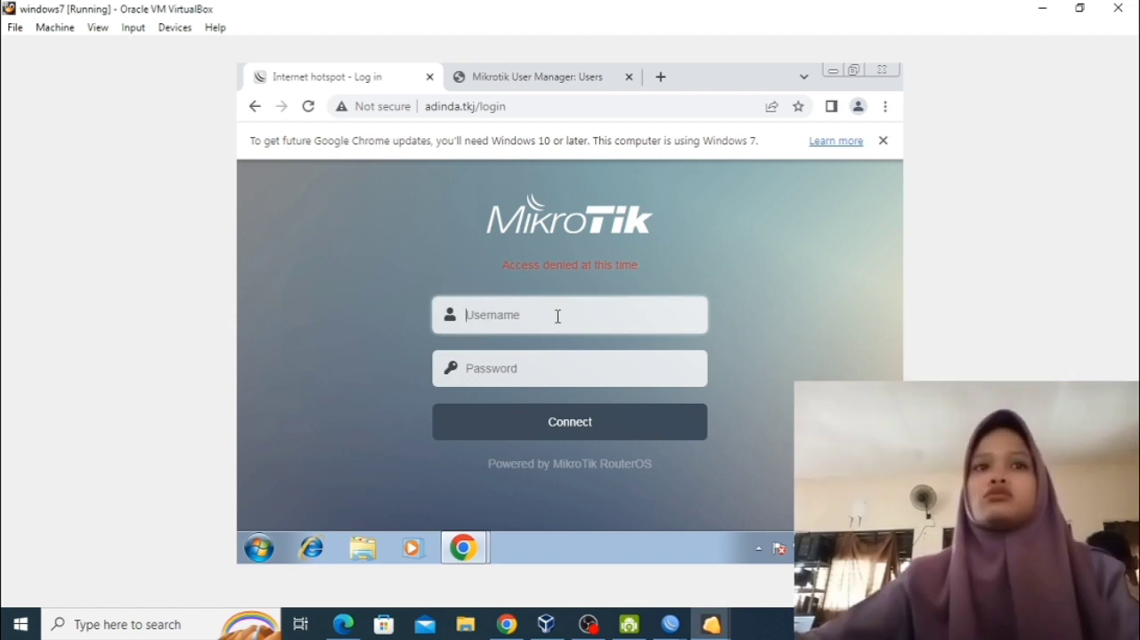
click(555, 365)
click(553, 365)
text(•)
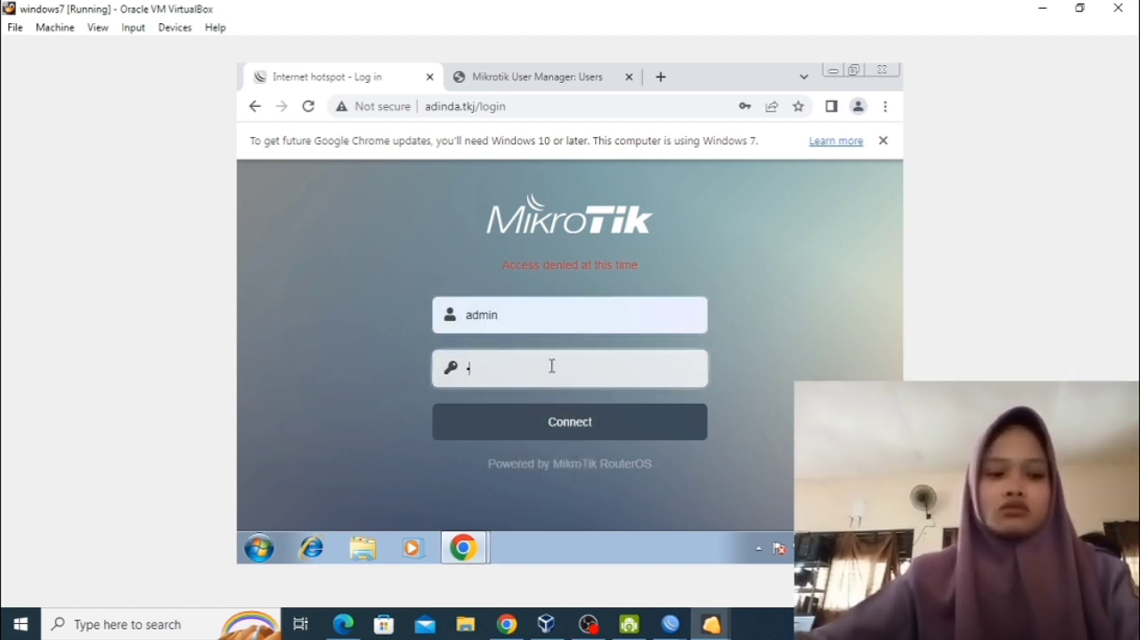
click(550, 424)
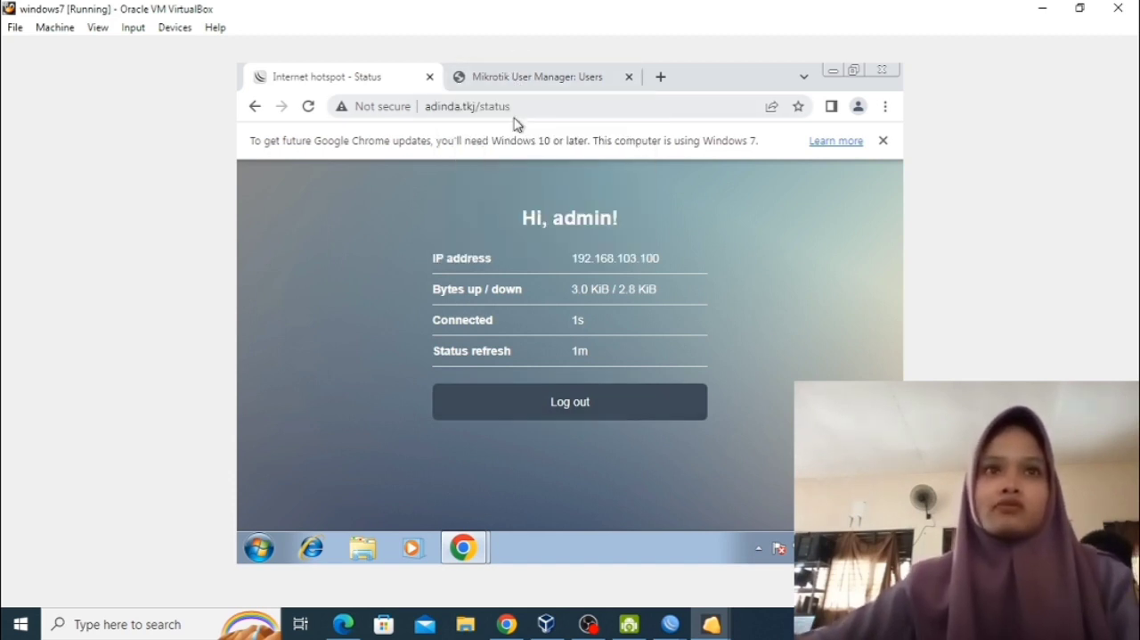
Create a User Manager profile named siswa.
click(517, 80)
click(292, 290)
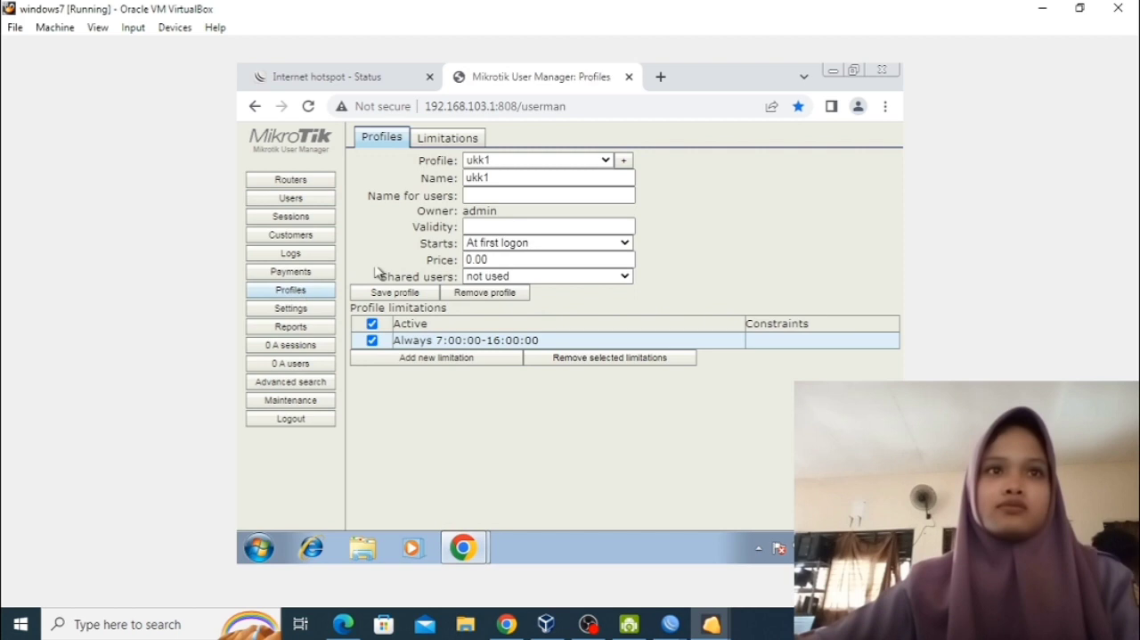
click(625, 160)
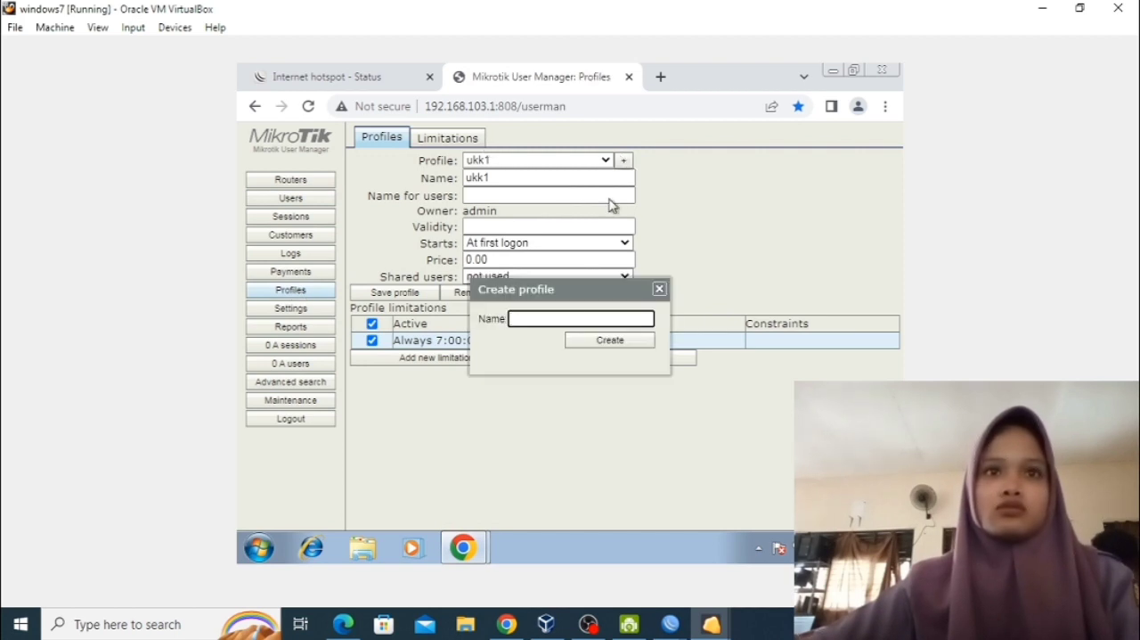
text(siswa)
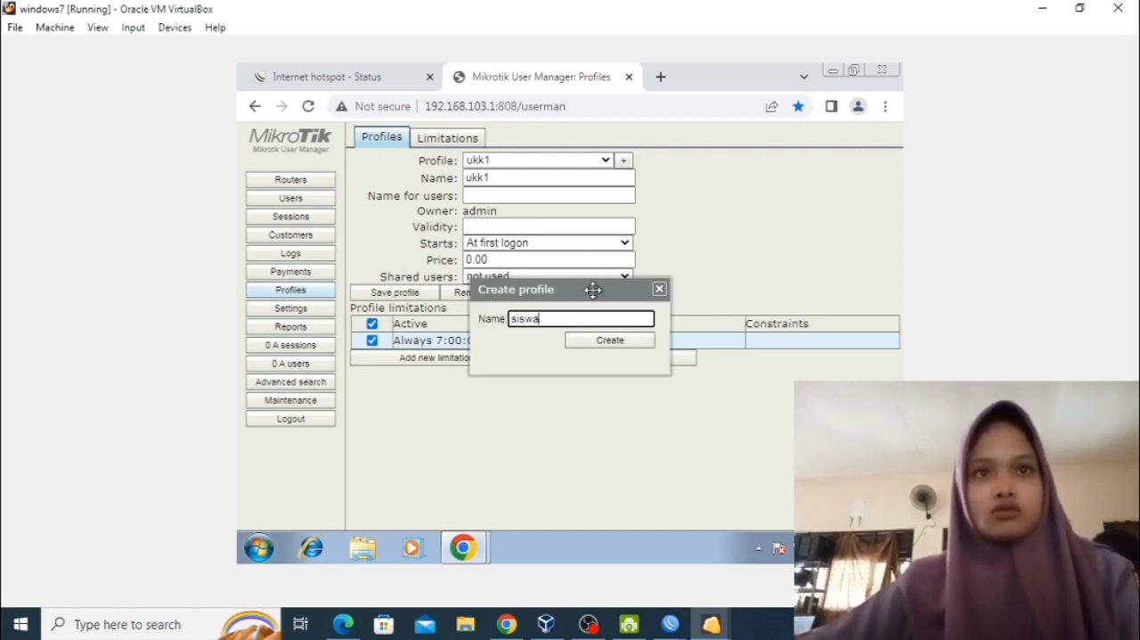
click(593, 343)
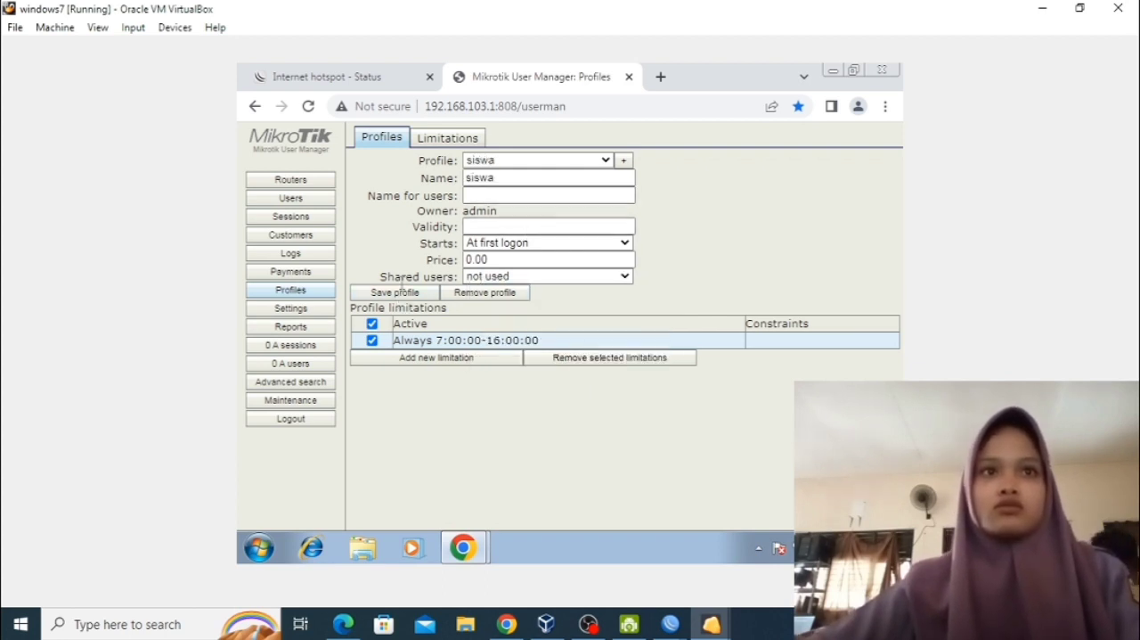
Start a batch of 20 new User Manager users with the username prefix siswa.
click(318, 198)
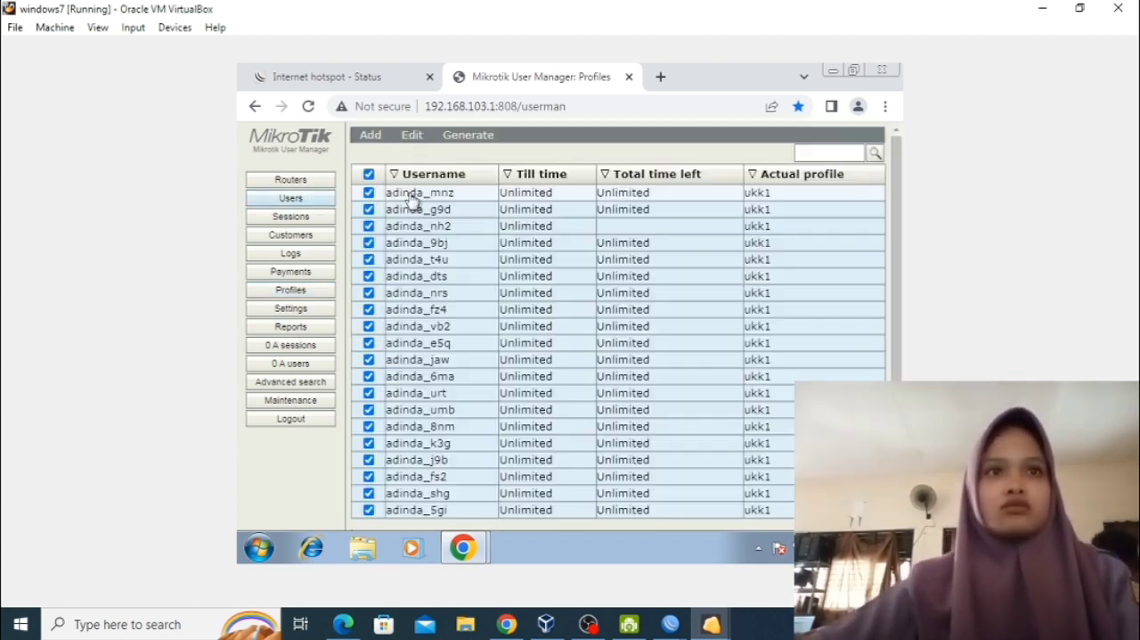
click(369, 135)
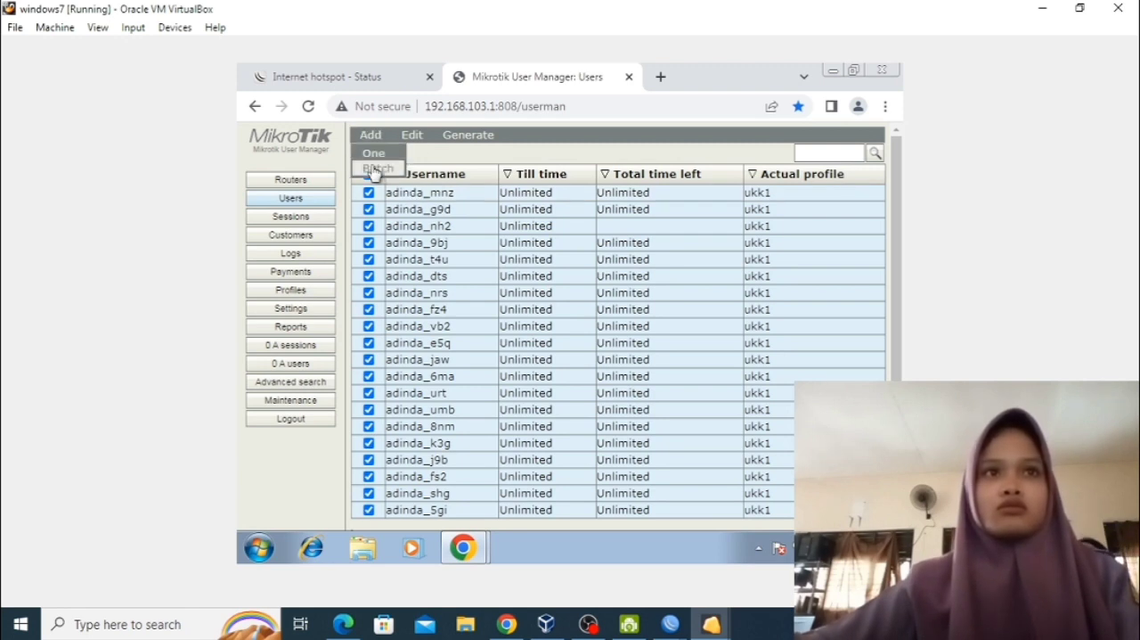
click(377, 168)
click(577, 189)
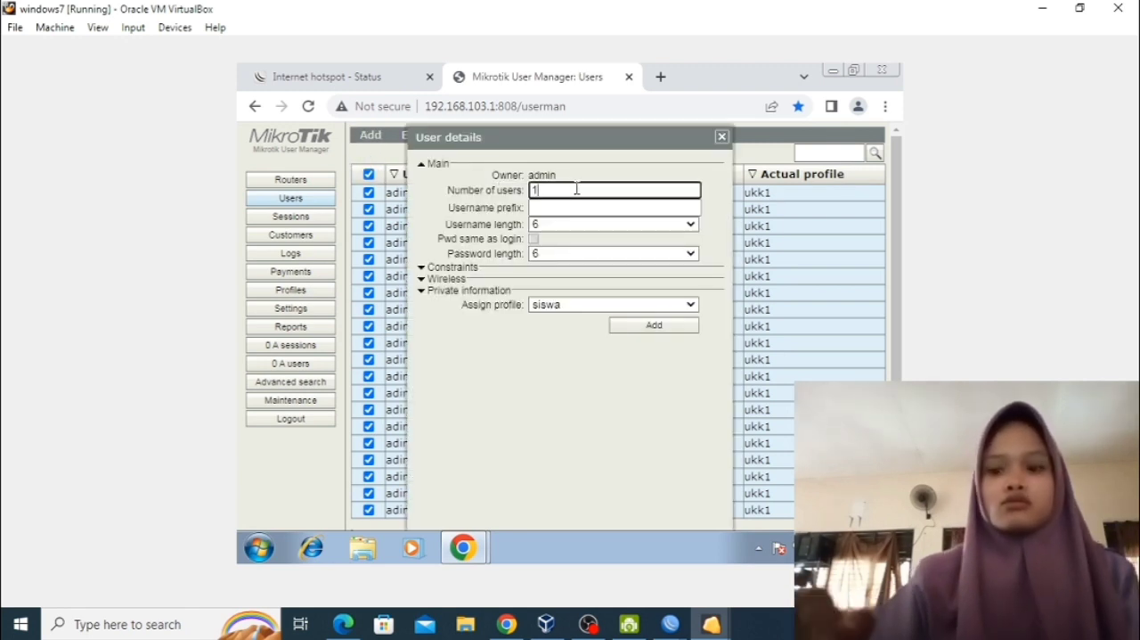
key(BackSpace)
text(20)
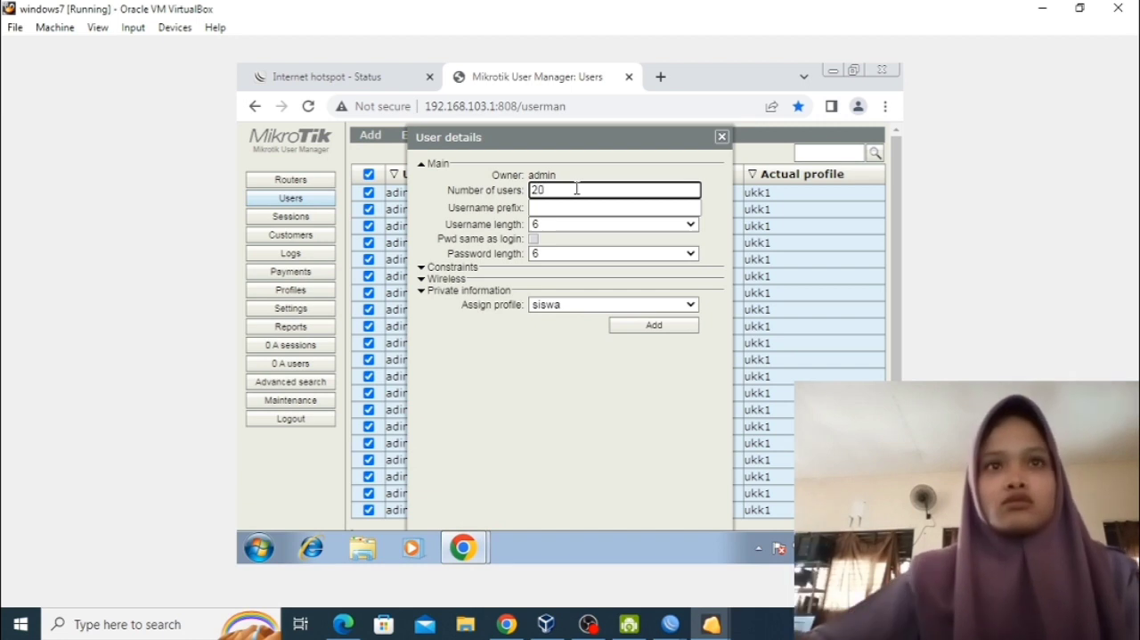
click(580, 206)
text(si)
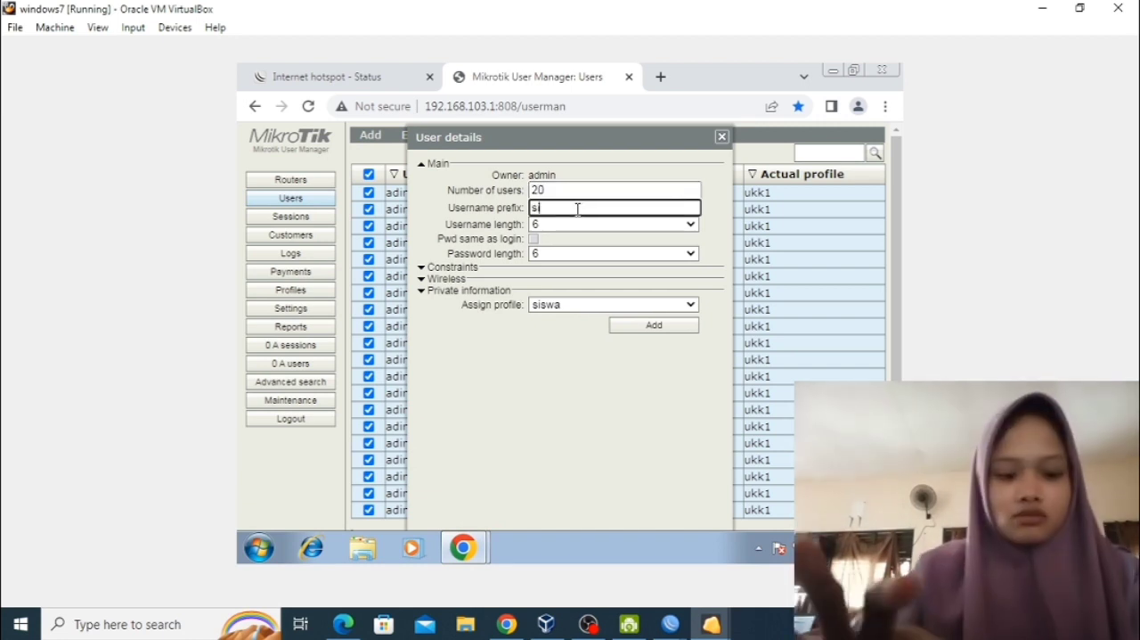
text(swa)
Set the batch's username length and password length to 3 and add the users with the siswa profile.
click(542, 225)
click(552, 238)
click(566, 255)
click(562, 267)
click(670, 328)
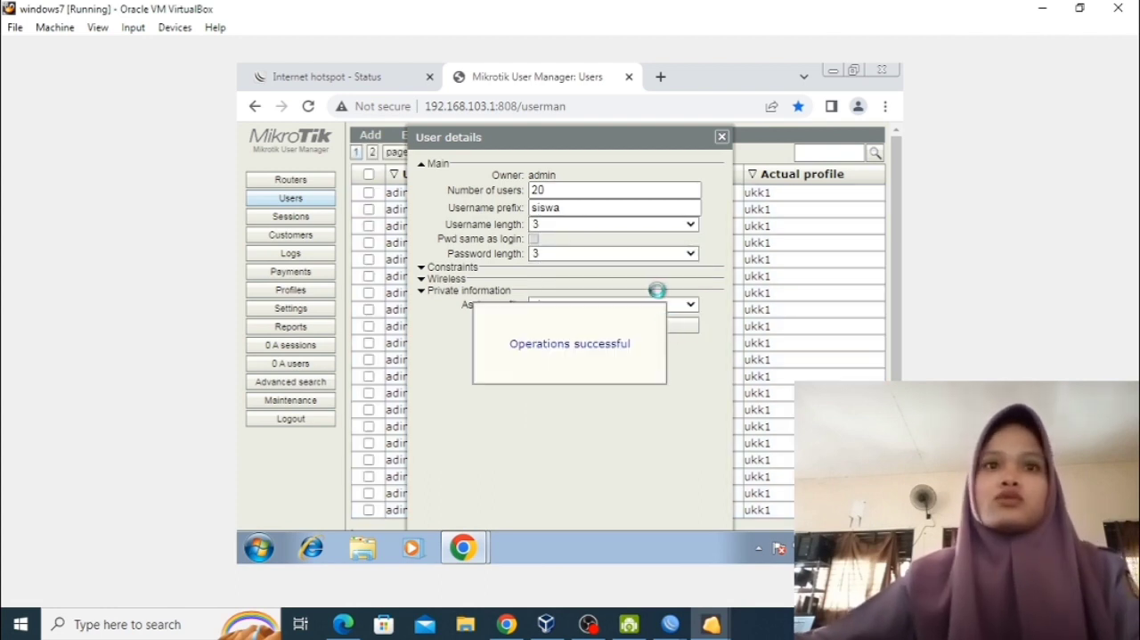
click(721, 137)
Check the first siswa user's details on the second page of the user list and log out of the hotspot's admin session.
click(373, 152)
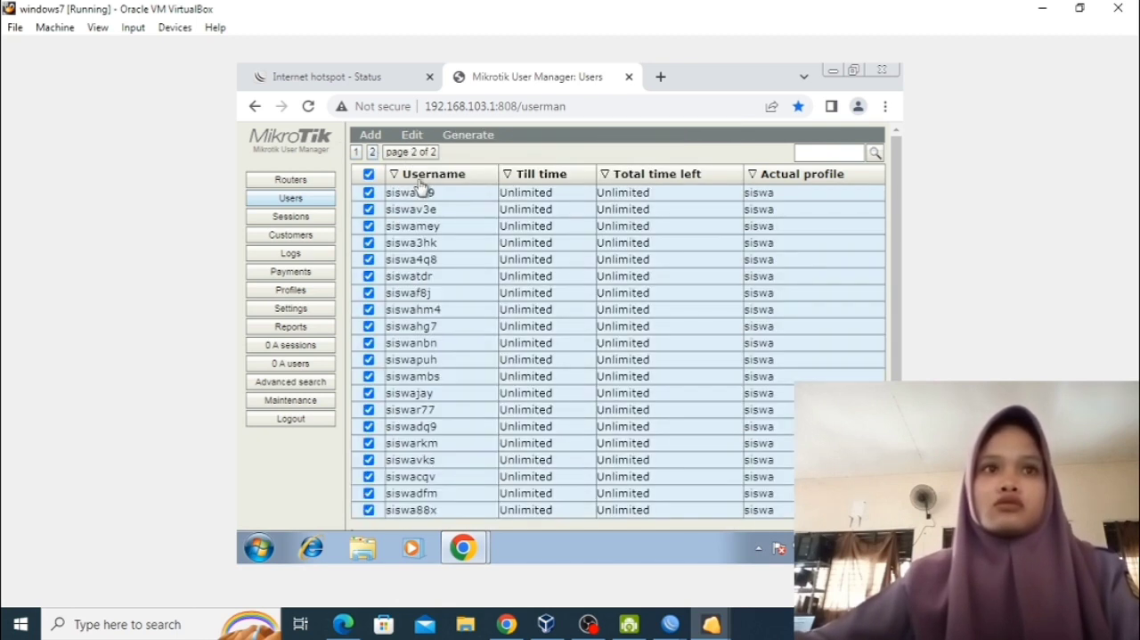
click(437, 196)
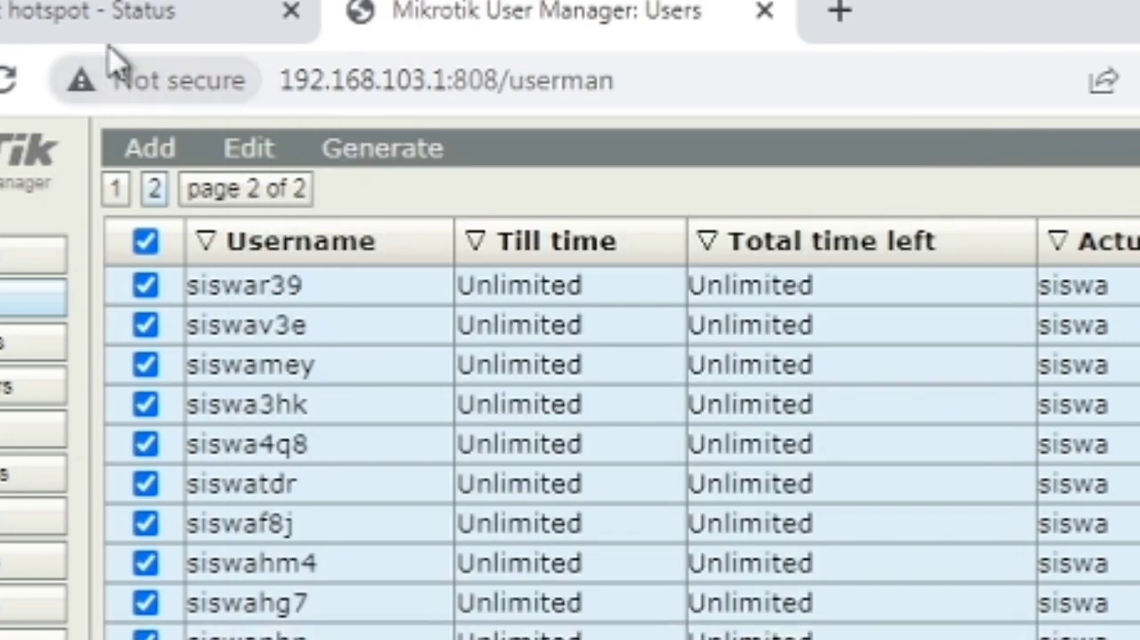
click(113, 12)
click(580, 402)
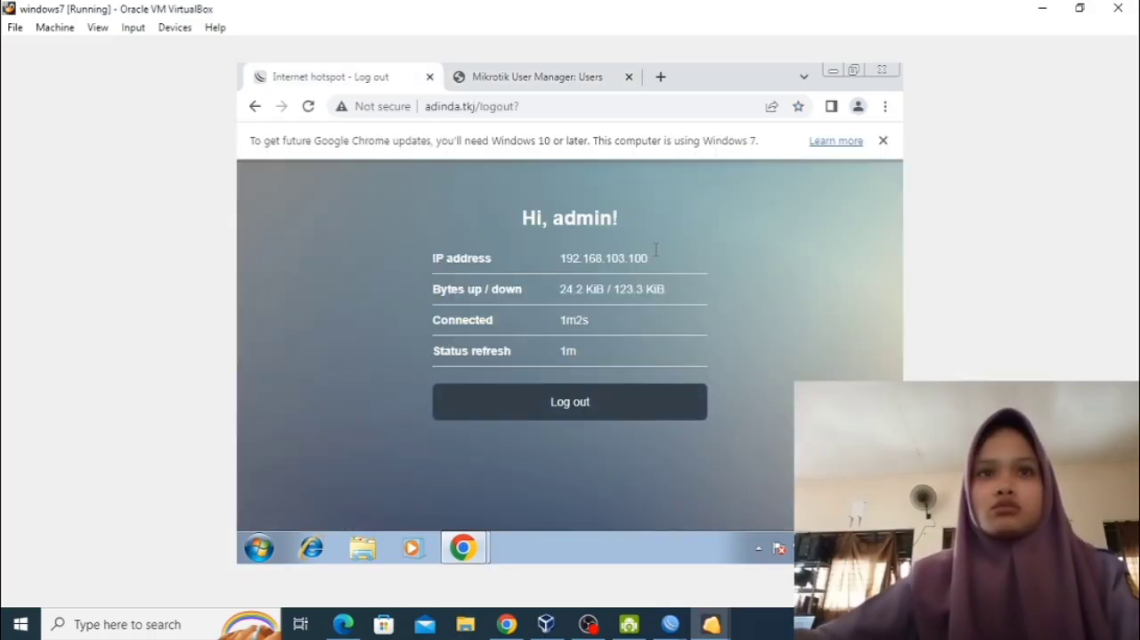
click(559, 431)
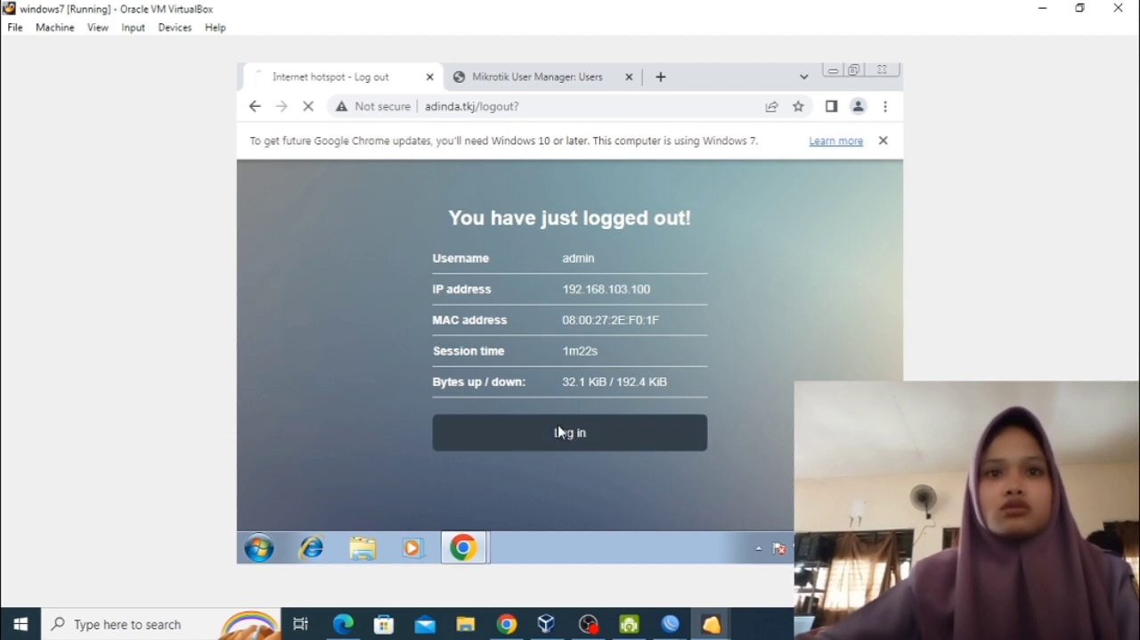
Try to log in to the hotspot with the username siswa39 and the account password.
click(558, 303)
text(siwa3)
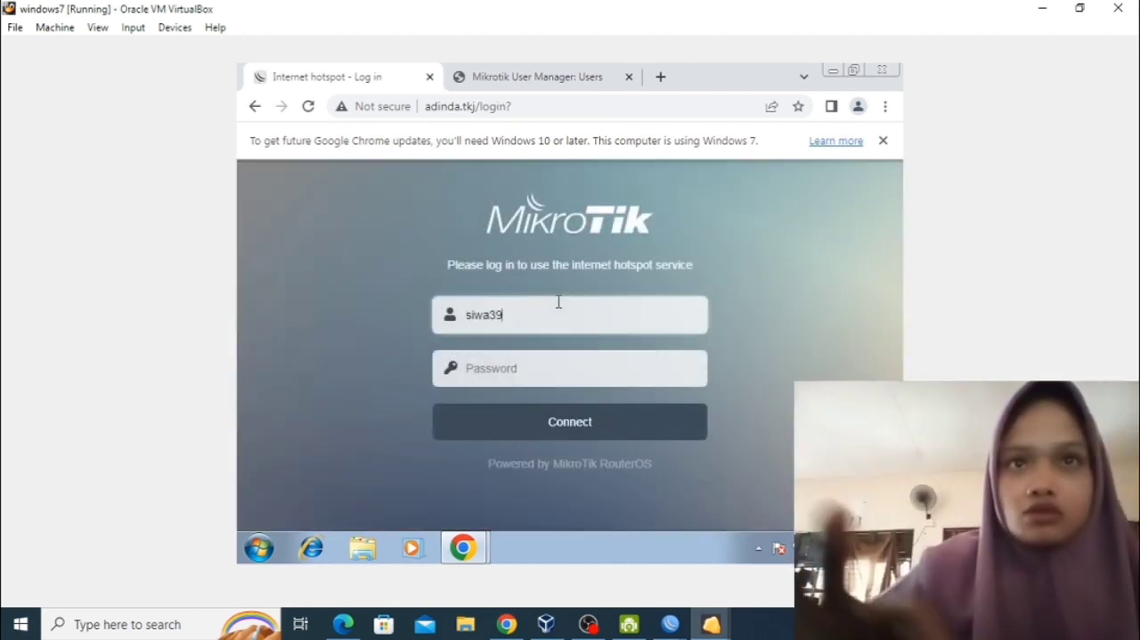
text(9)
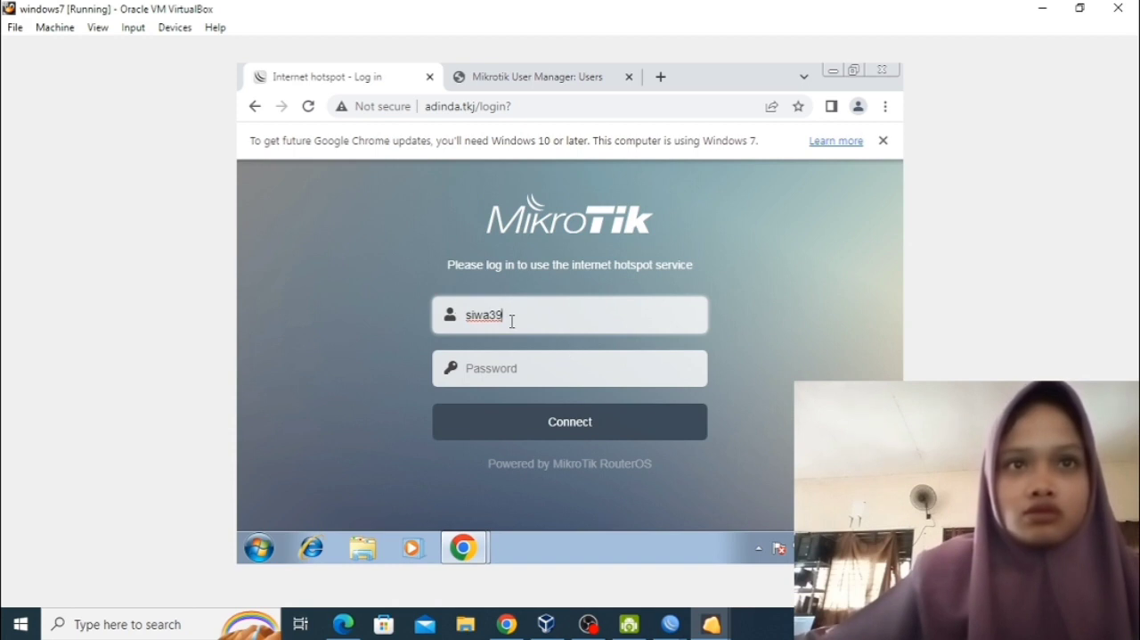
text(si)
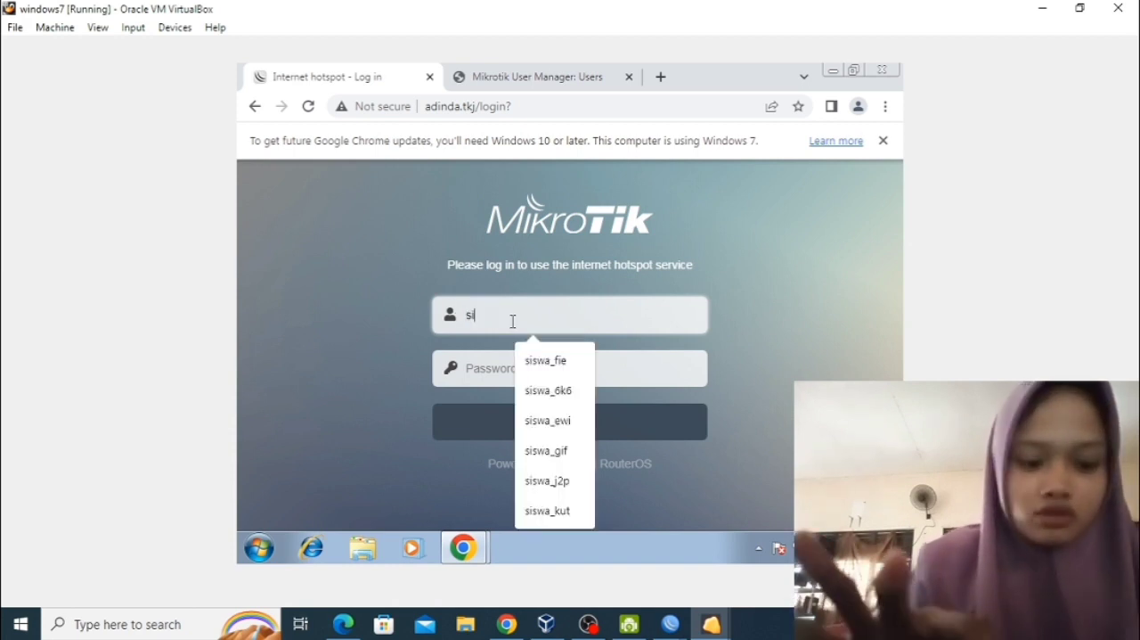
text(swa39)
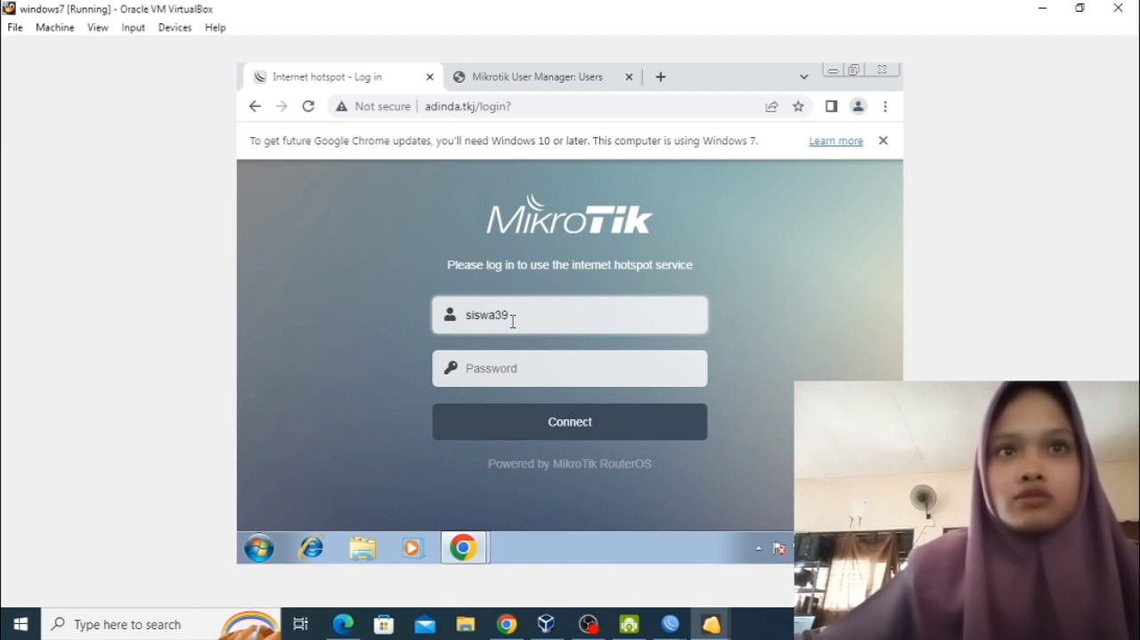
click(533, 367)
text(123)
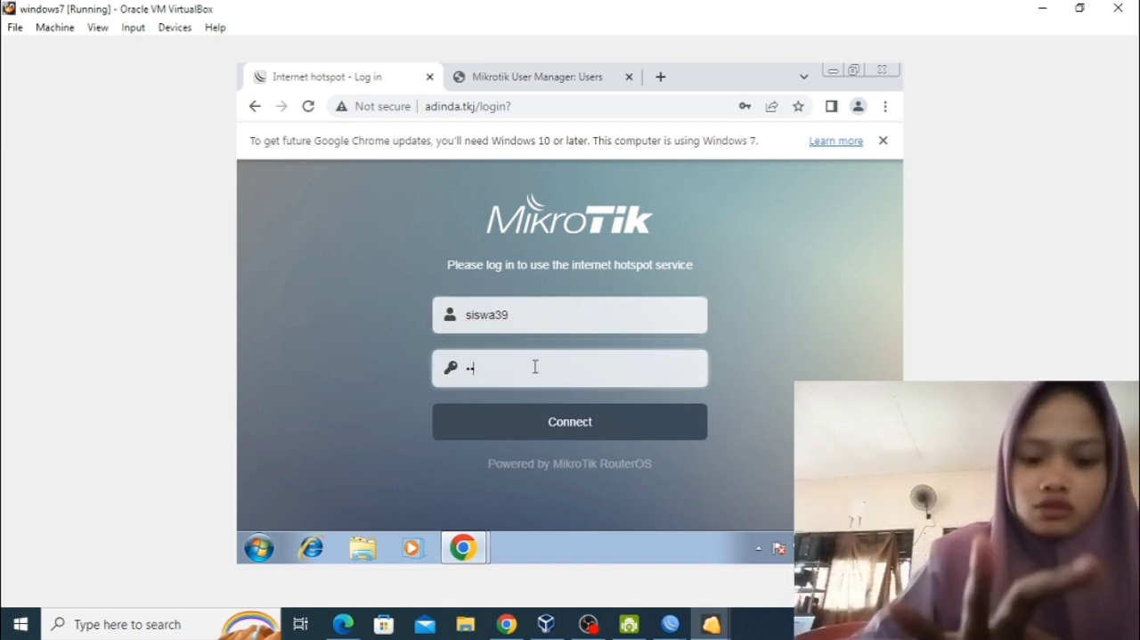
click(522, 425)
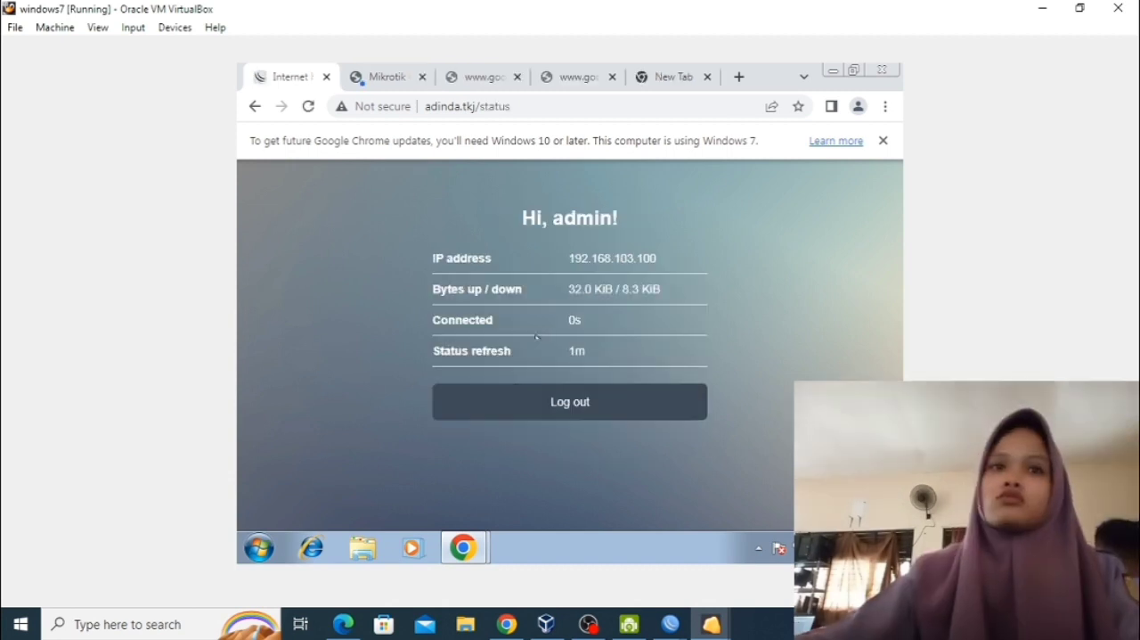
Test the MKV block by searching for index of mkv http and requesting 300_x264hd_sample.mkv from the Index of /mkv/720p result.
click(672, 77)
text(index of mkv http)
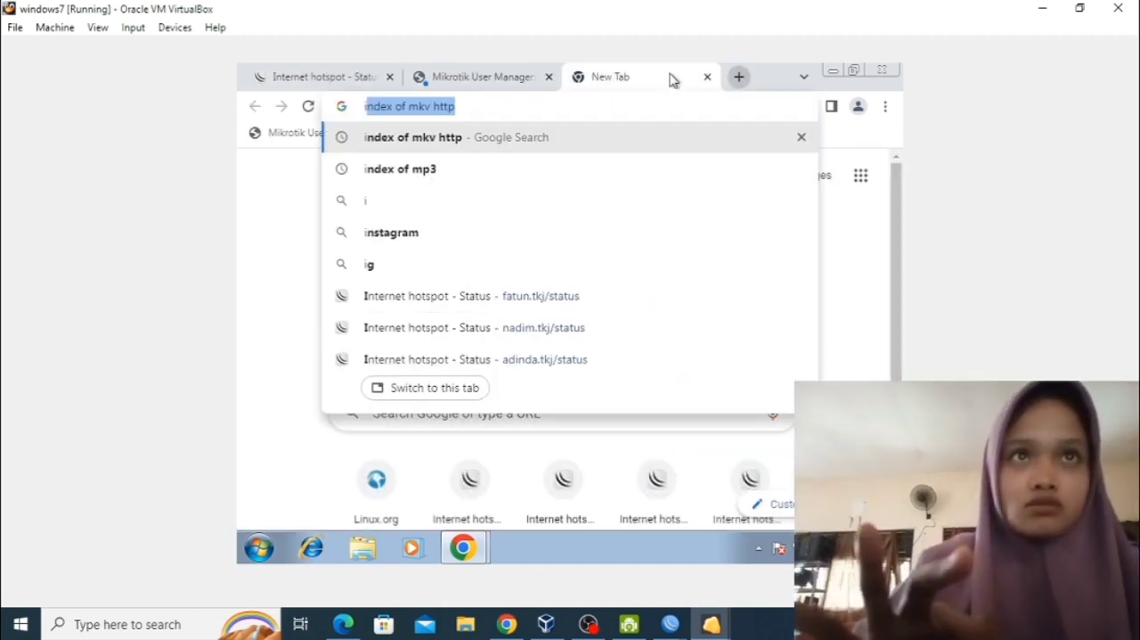
key(Return)
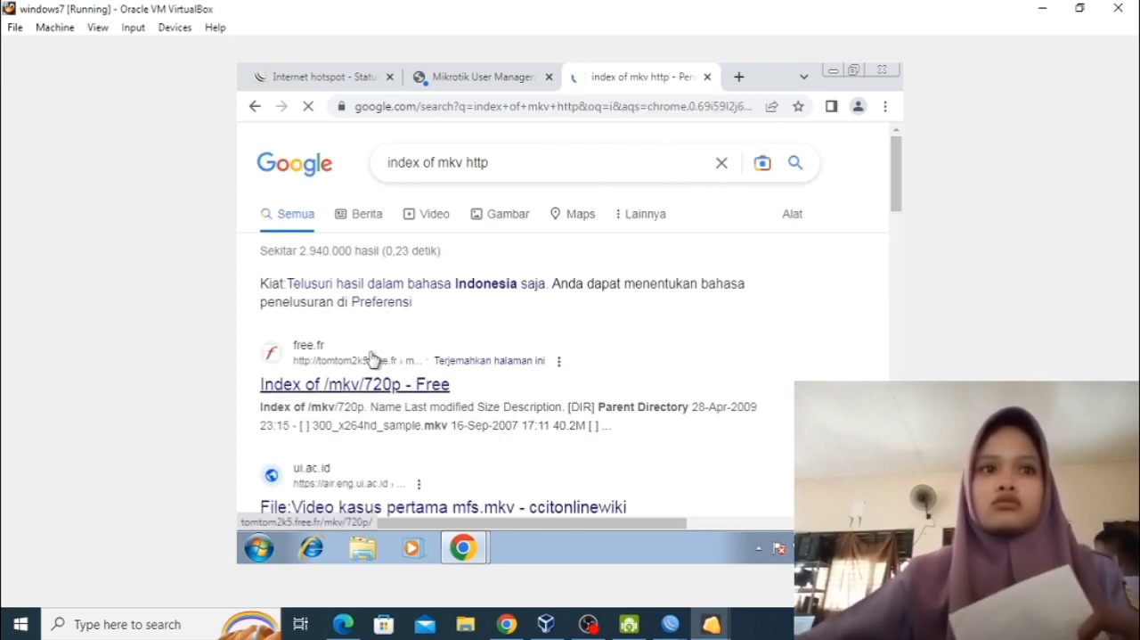
click(353, 384)
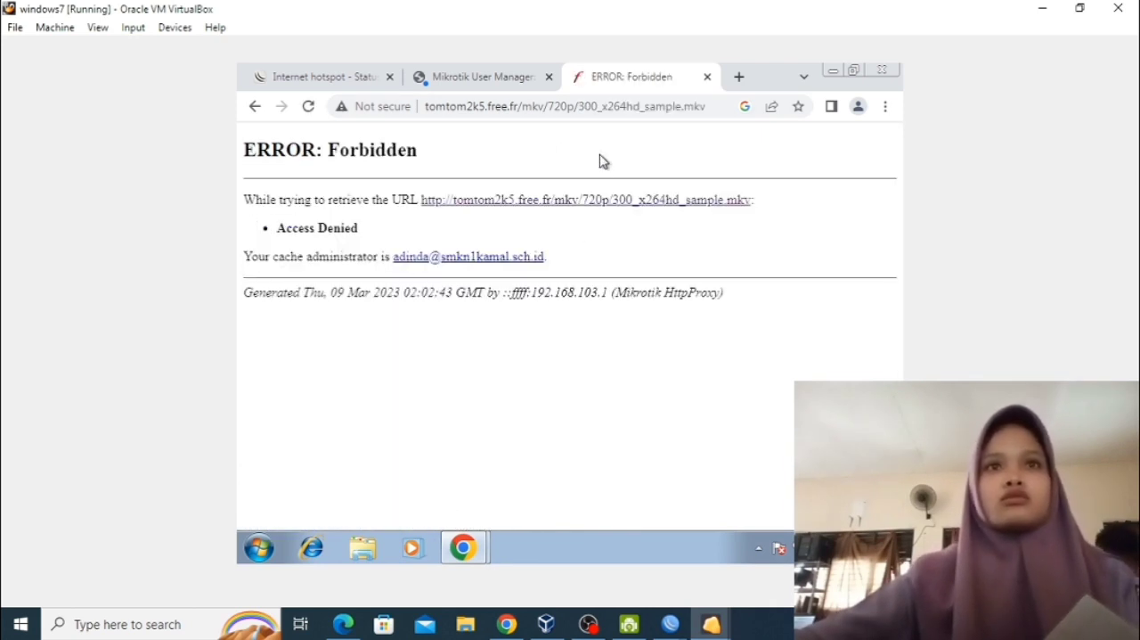
Search Google for index of mp3 http in a new browser tab.
click(739, 76)
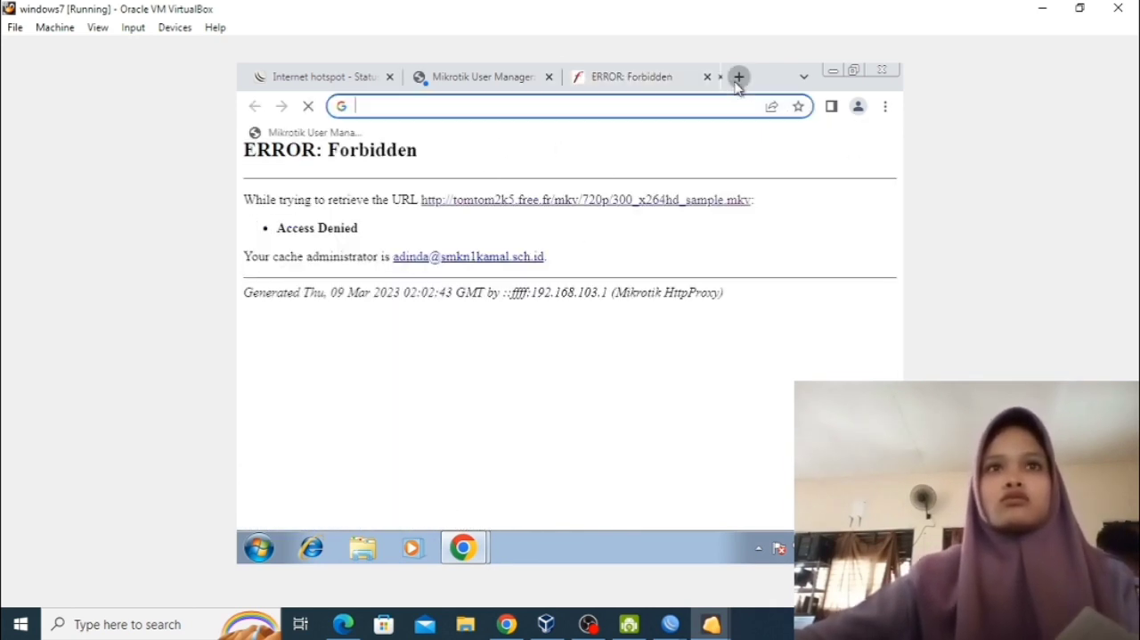
text(index)
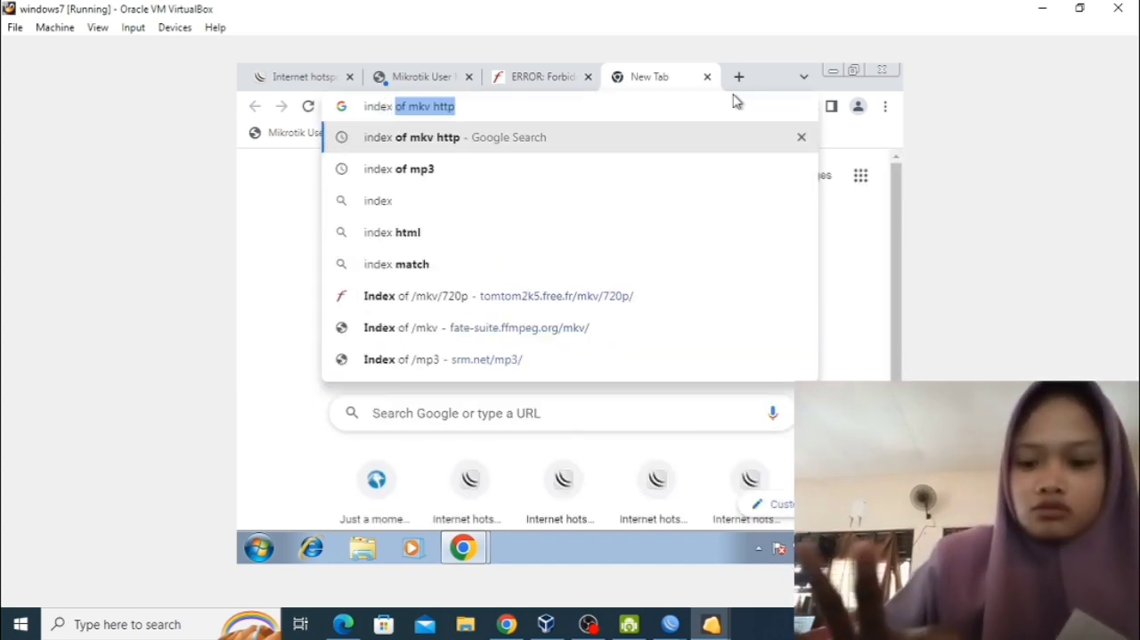
text( ofmo)
key(BackSpace)
text(p3)
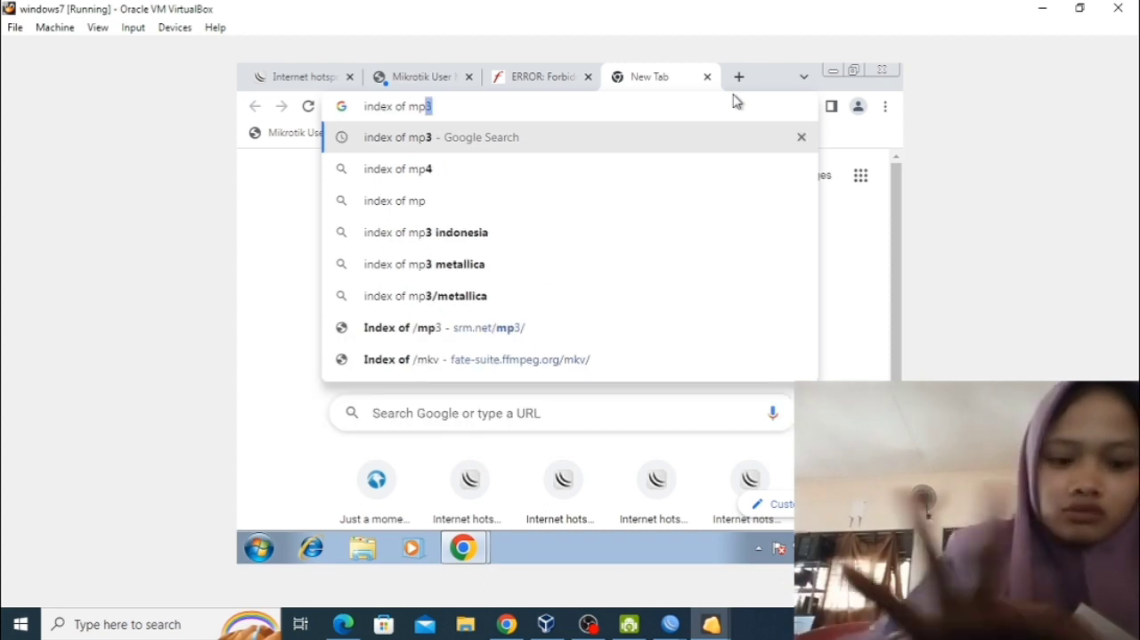
text( http)
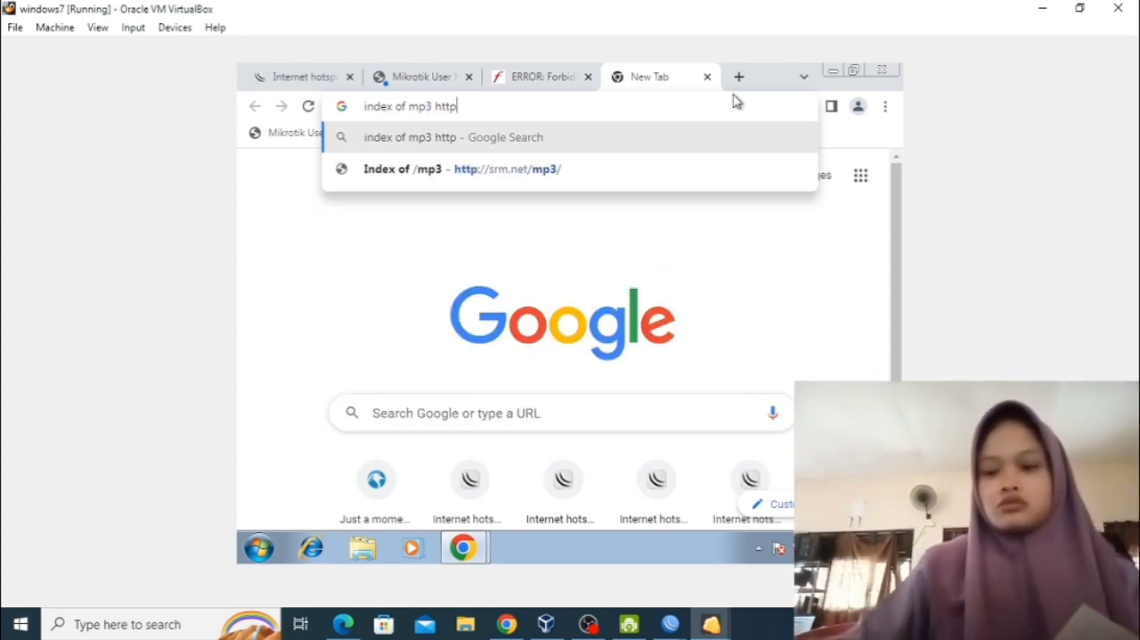
key(Return)
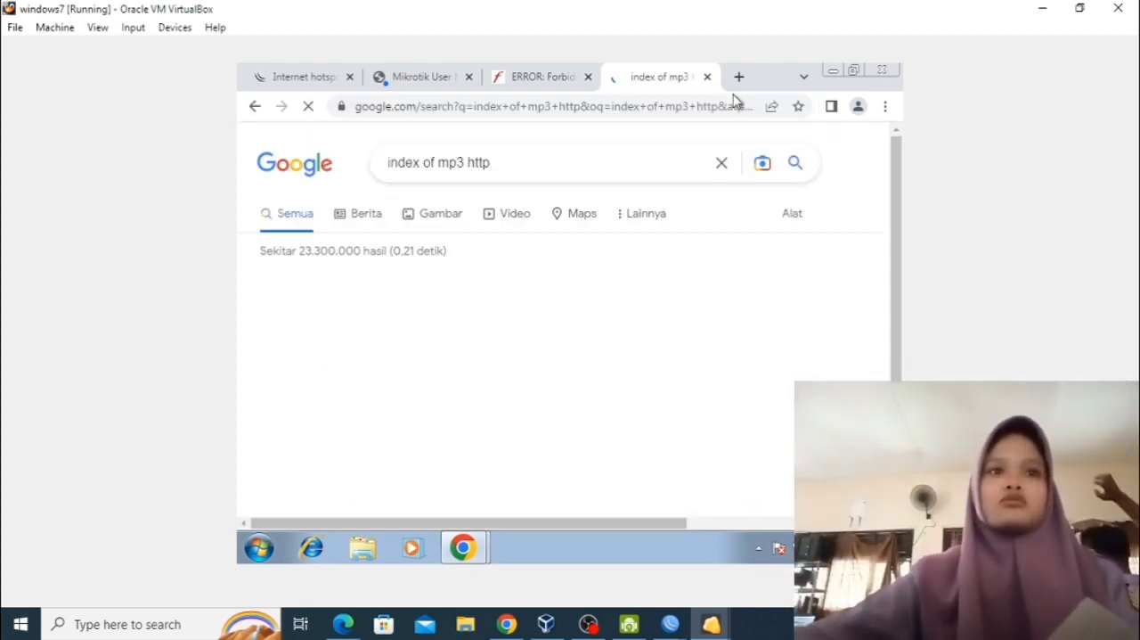
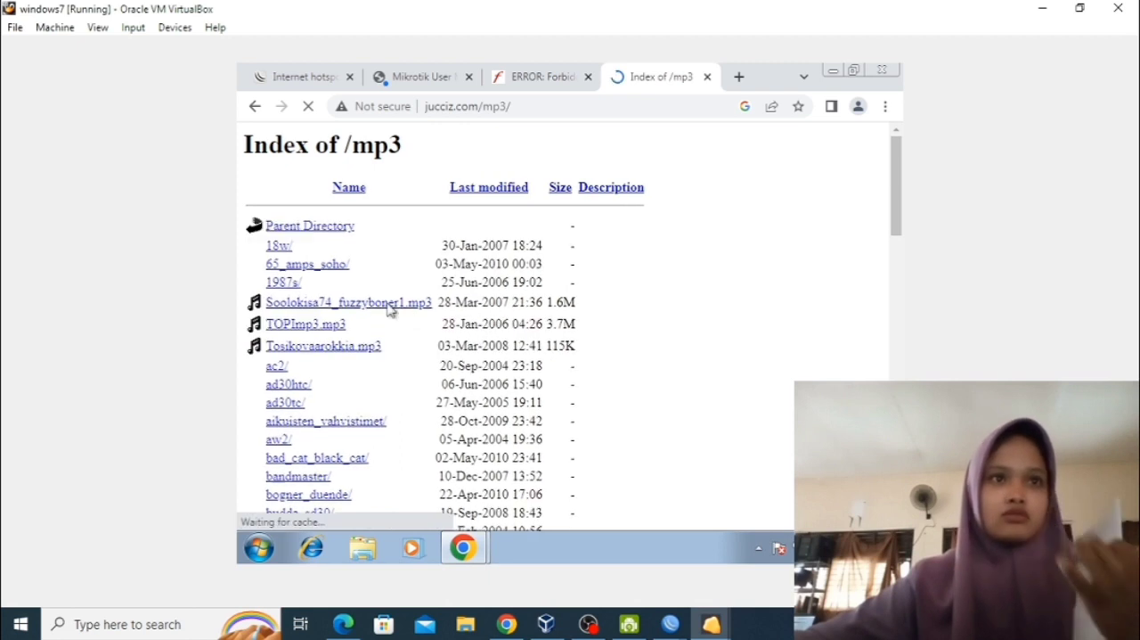
Test the MP3 block by requesting TOPImp3.mp3 from the Index of /mp3 listing.
click(337, 340)
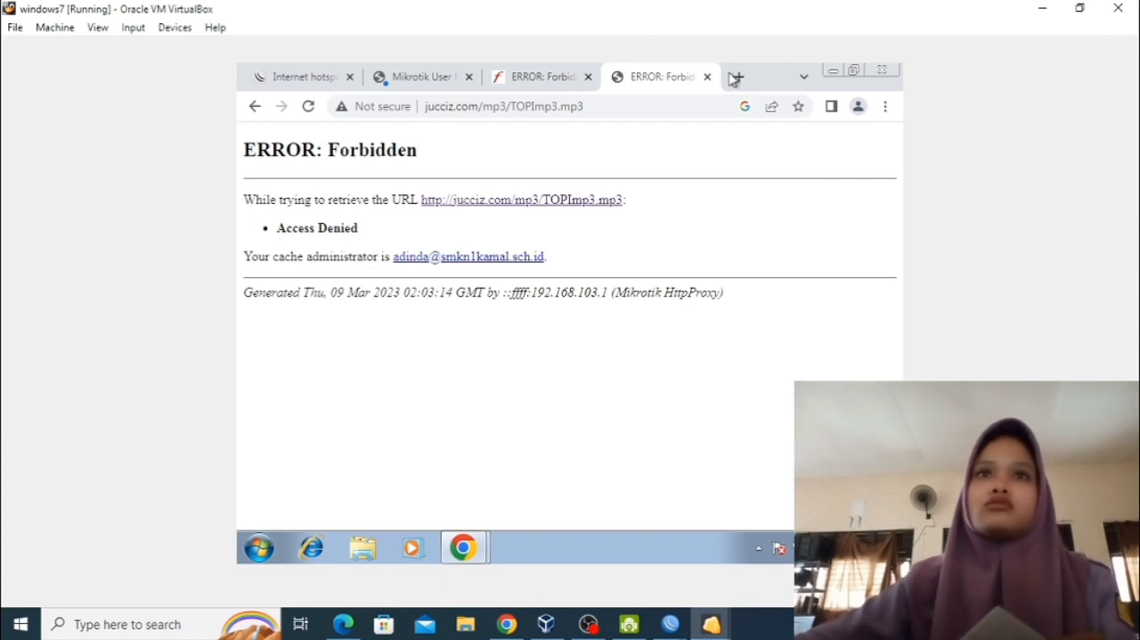
Test the school site block by searching for smkn1kamal in a new browser tab and opening the smkn1kamal.sch.id result.
click(736, 77)
click(695, 107)
text(smkn1l)
key(BackSpace)
text(k)
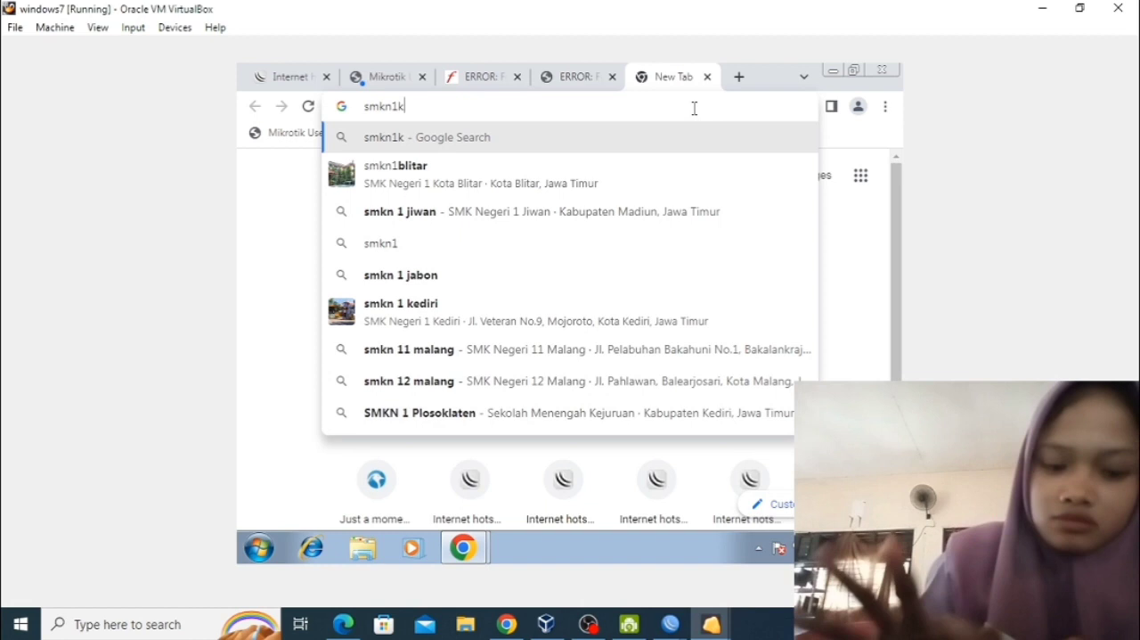
text(amal)
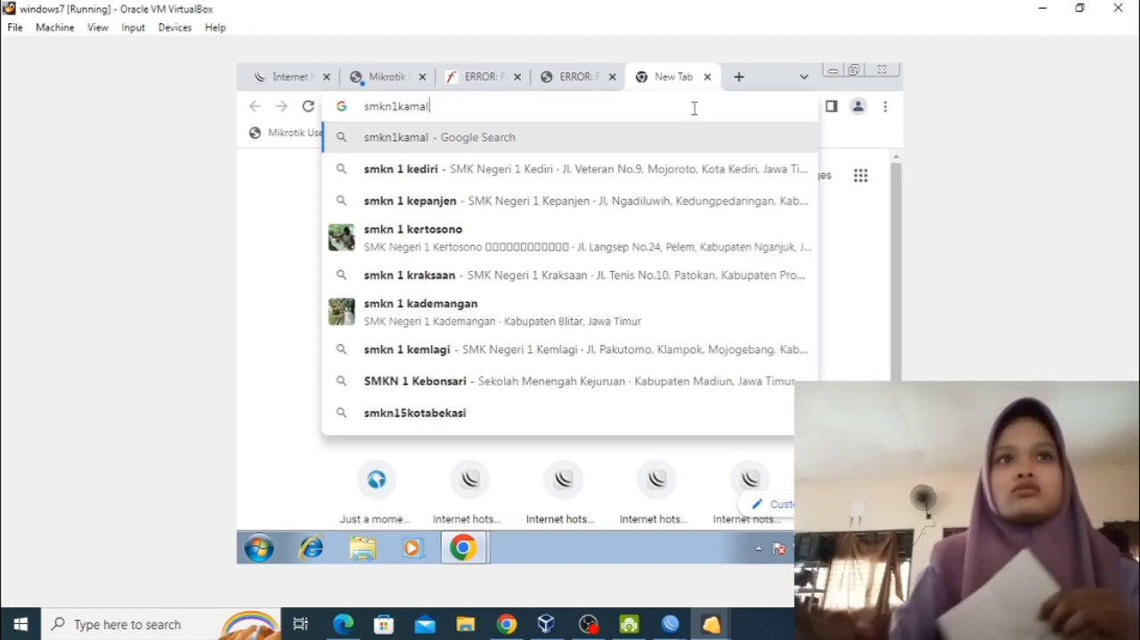
key(Return)
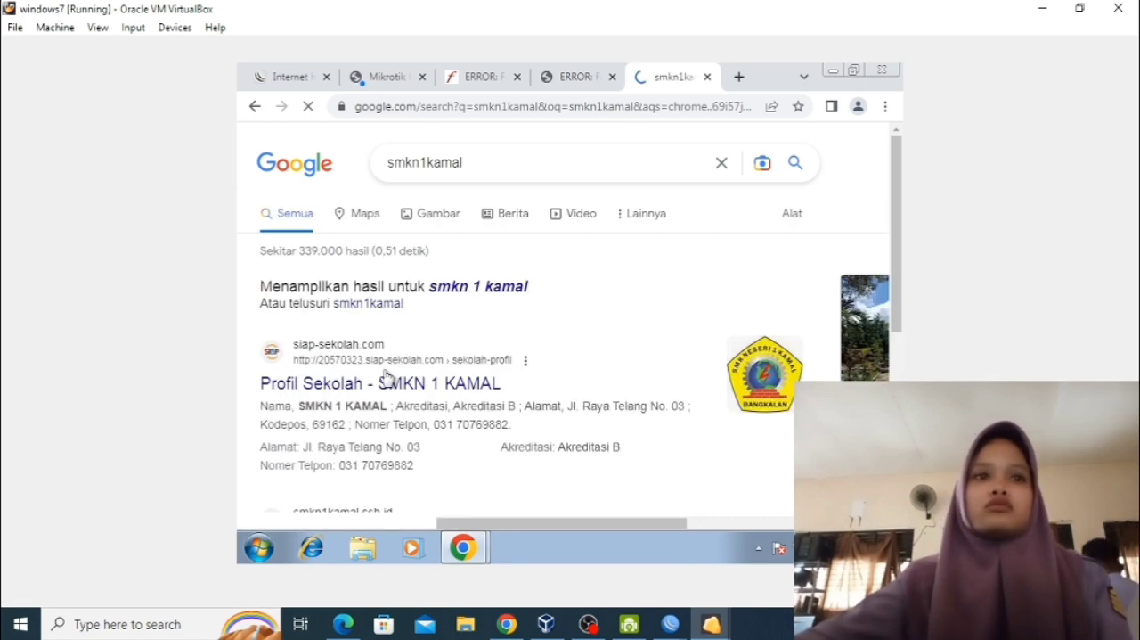
scroll(415, 361, down, 10)
scroll(415, 365, up, 10)
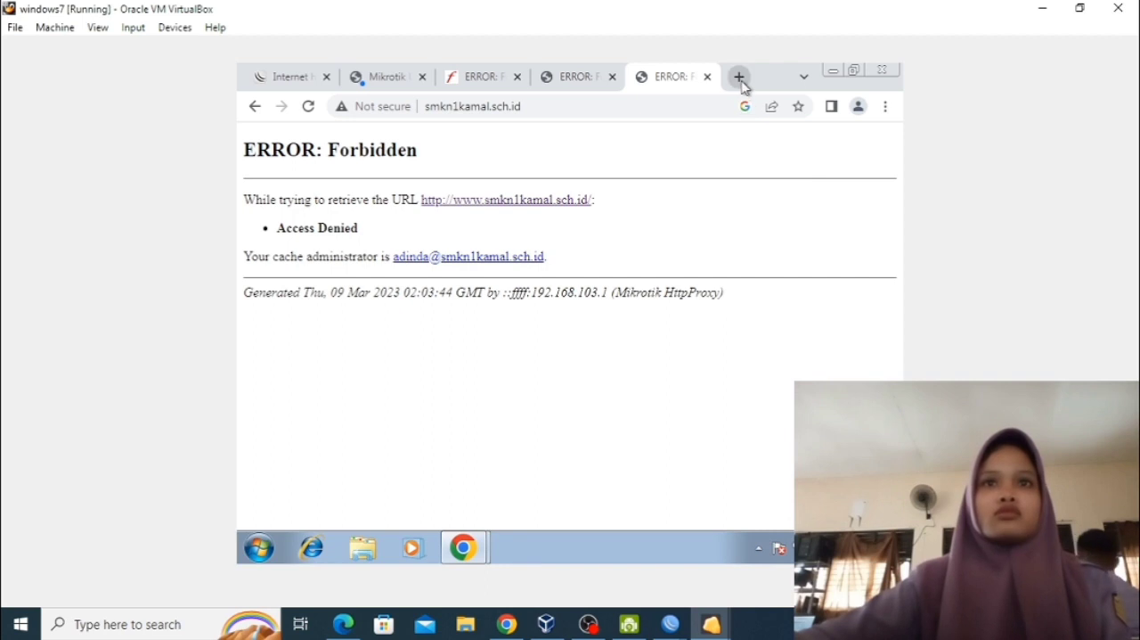
Search Google for youtube in a new browser tab to test access to YouTube.
click(740, 79)
click(726, 104)
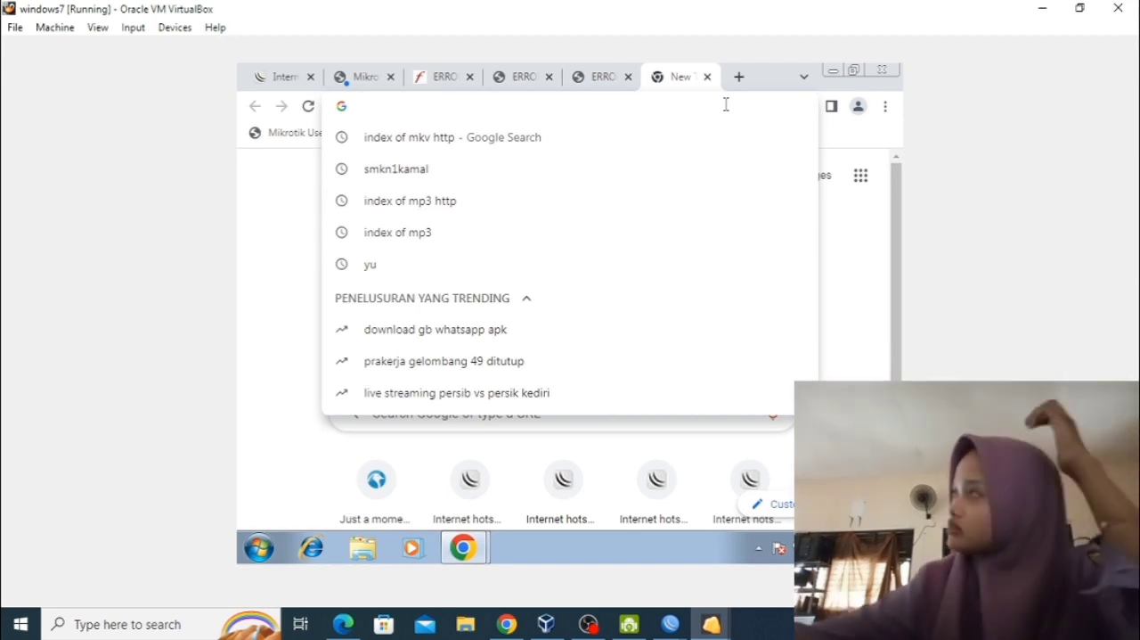
text(you)
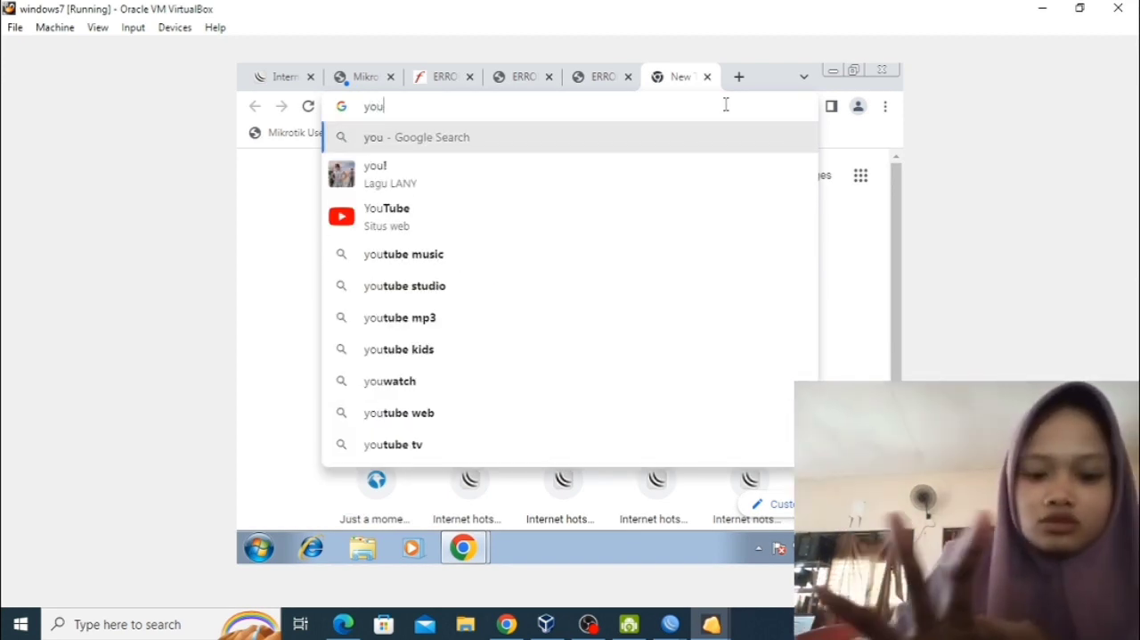
text(tube)
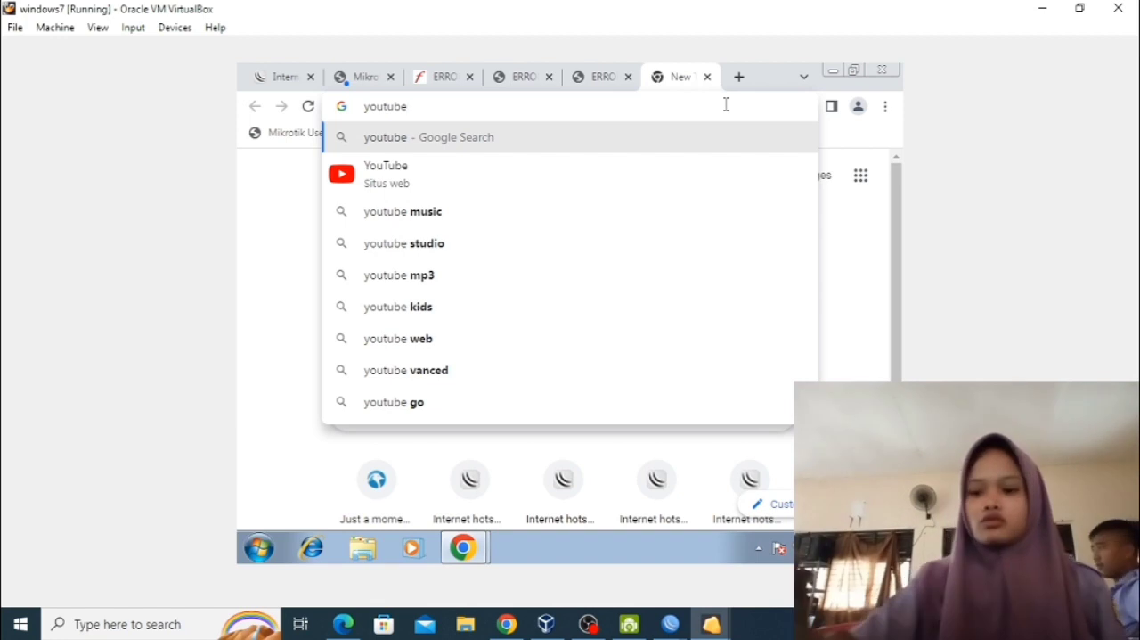
key(Return)
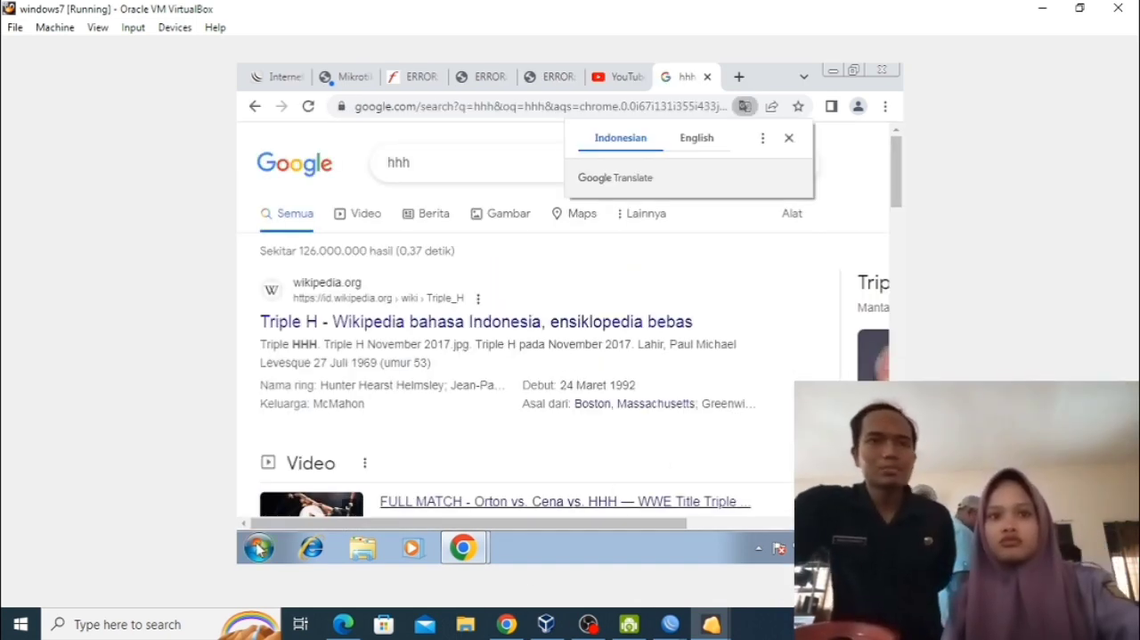
Open a Windows 7 Command Prompt and ping the gateway 192.168.103.1.
click(258, 548)
click(307, 375)
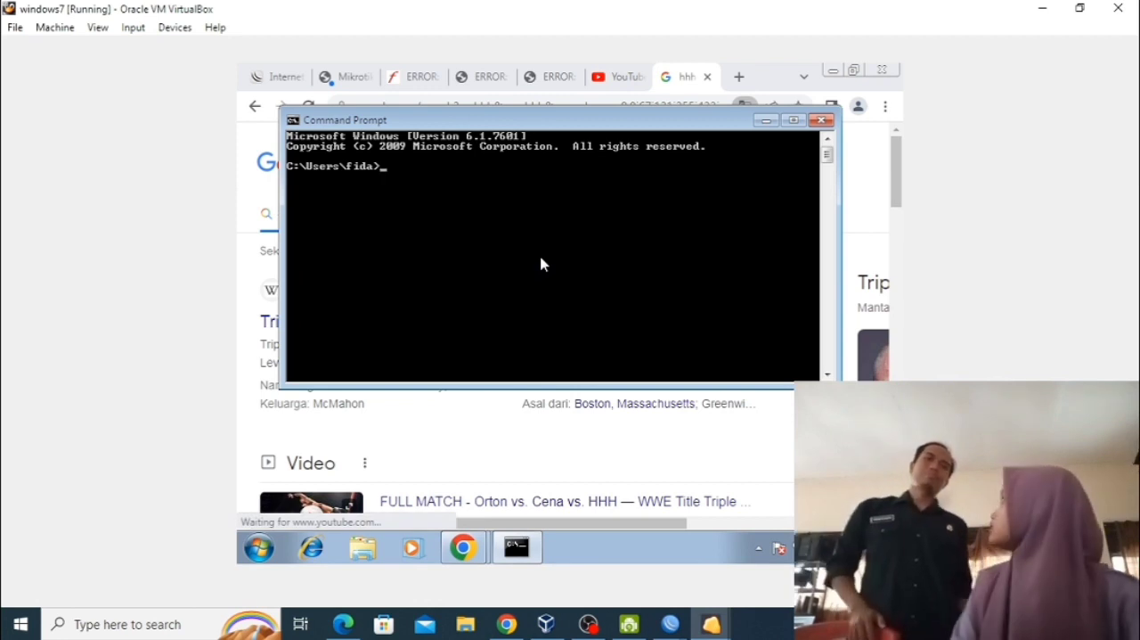
text(ping)
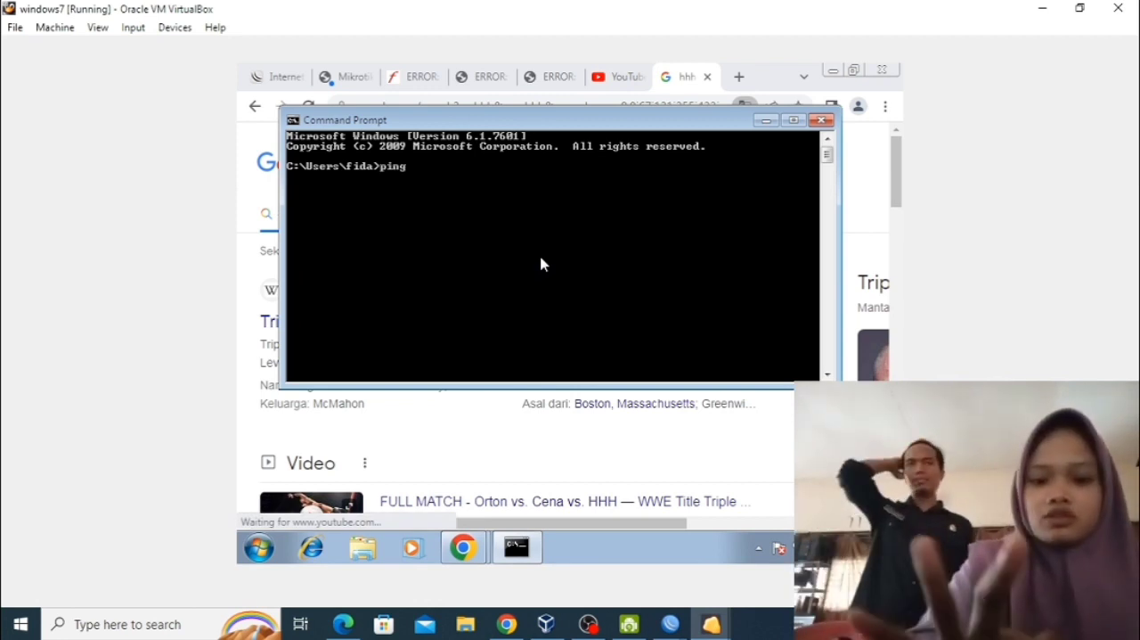
text( 192.168.103.1)
key(Return)
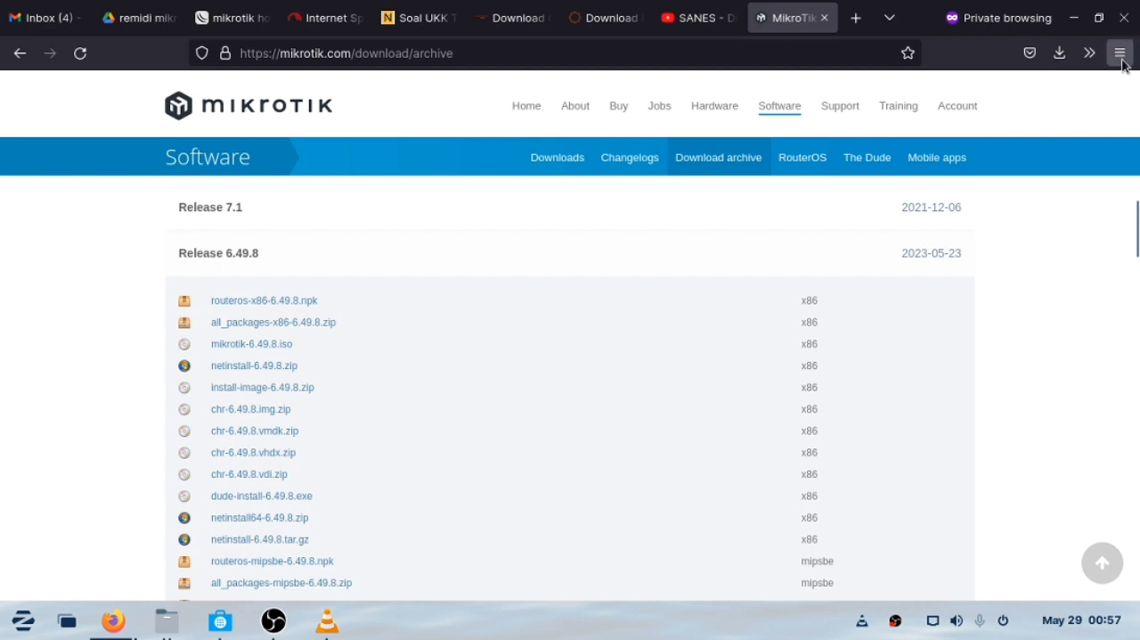
click(1120, 55)
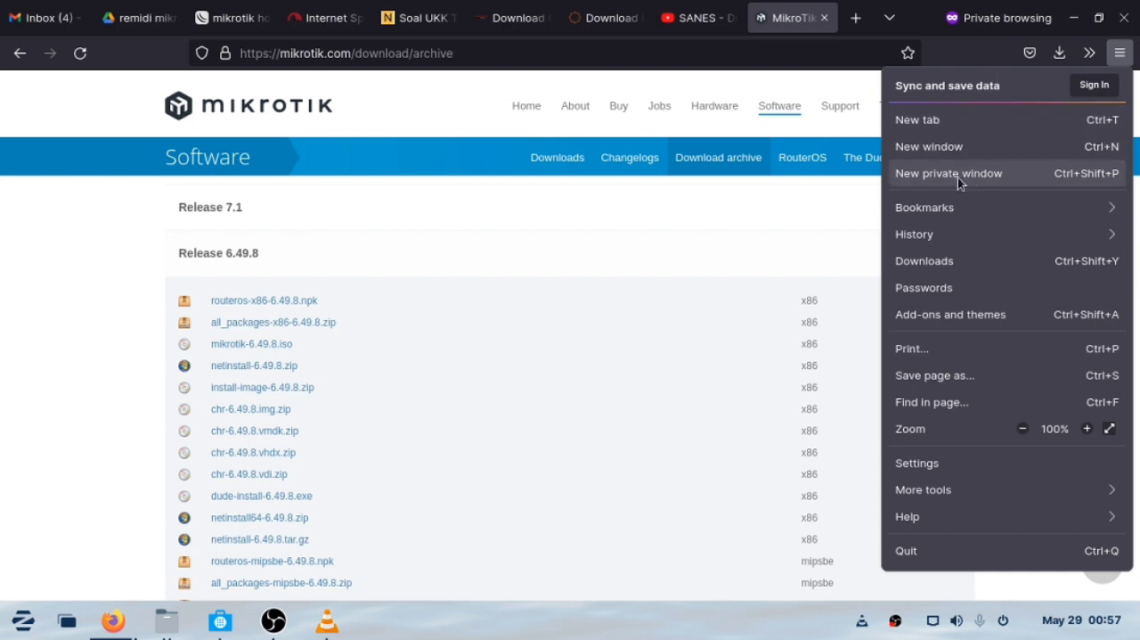
click(989, 235)
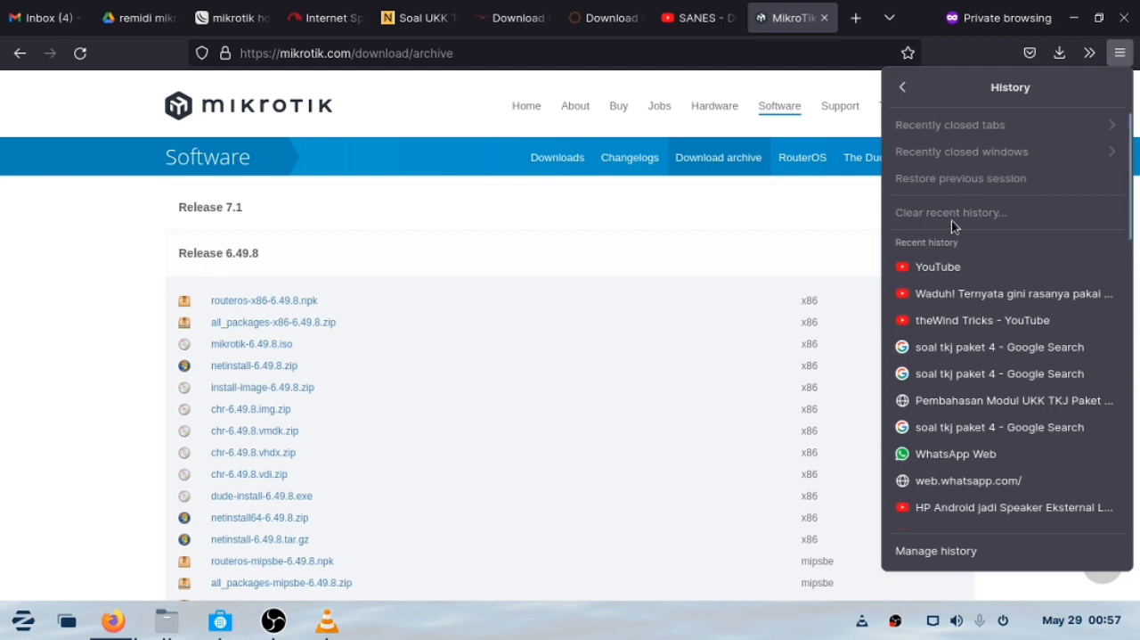
click(901, 83)
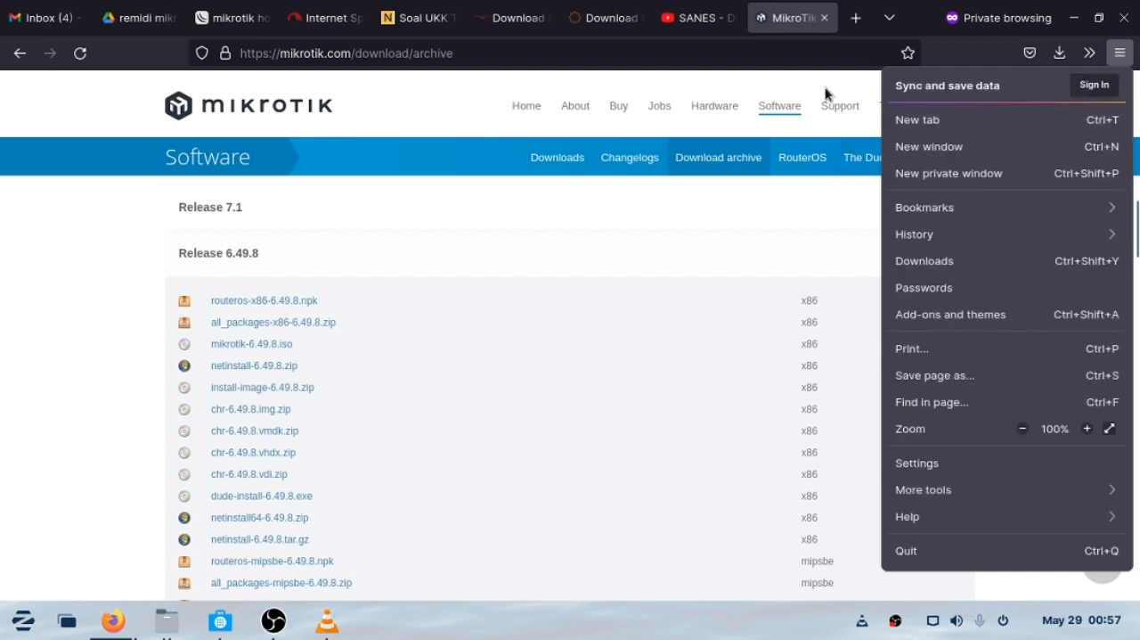
click(821, 197)
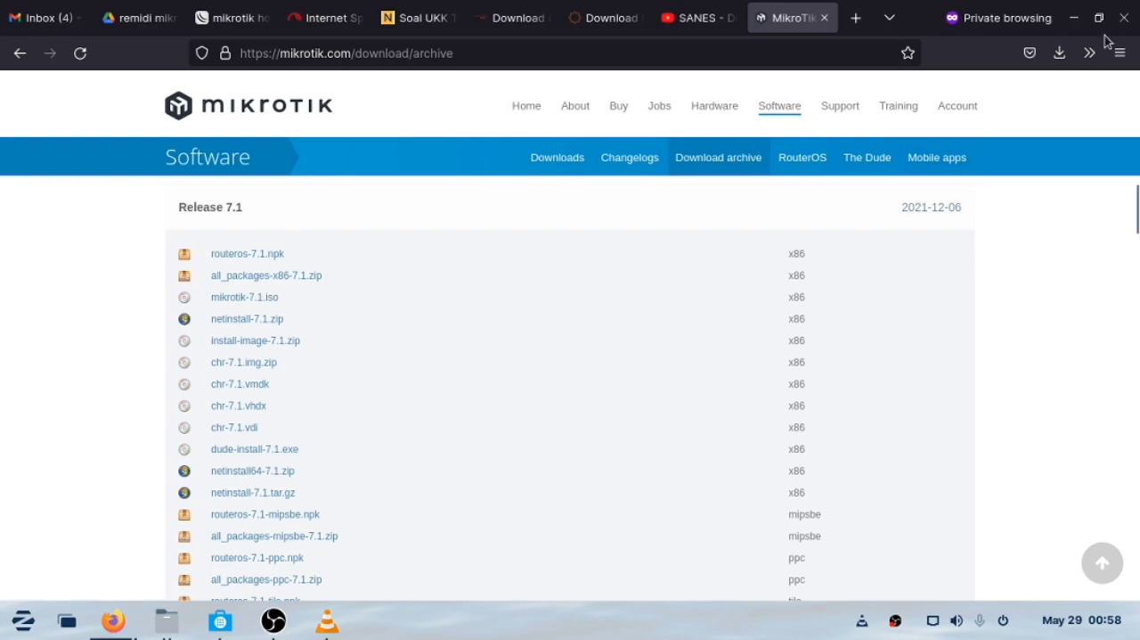